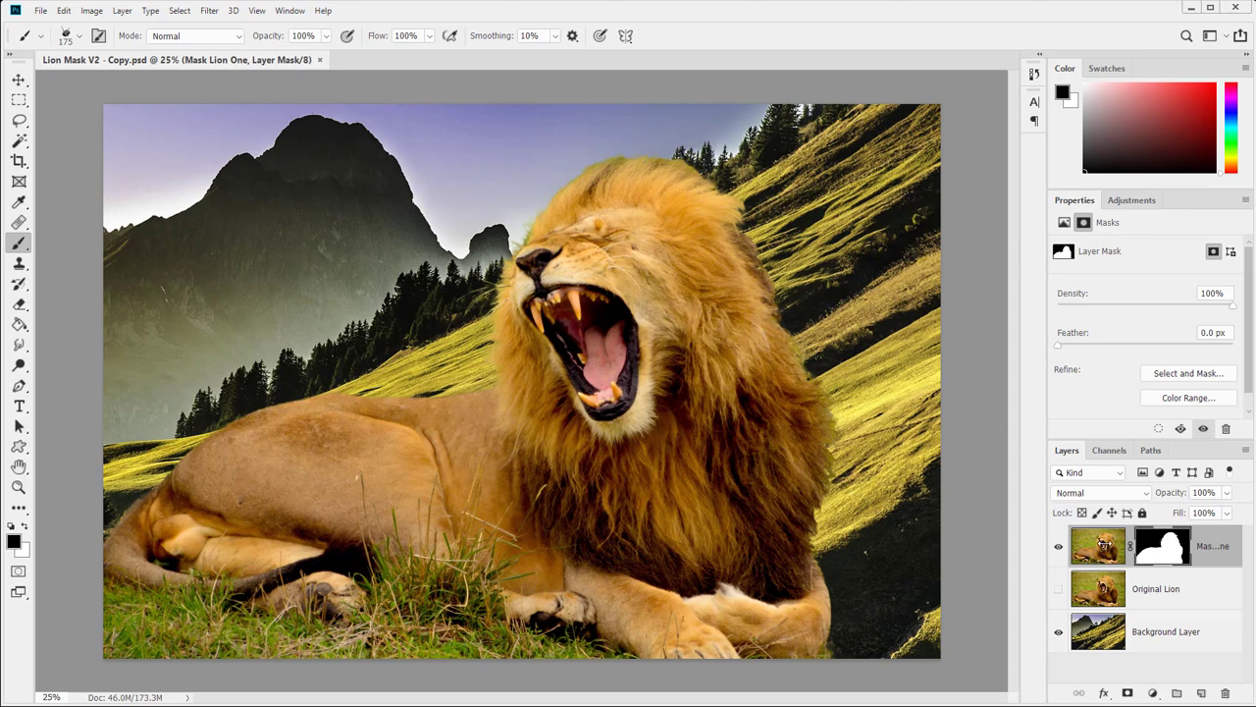
- Duplicate the Mask Lion One layer together with its layer mask
drag(1148, 569, 1201, 692)
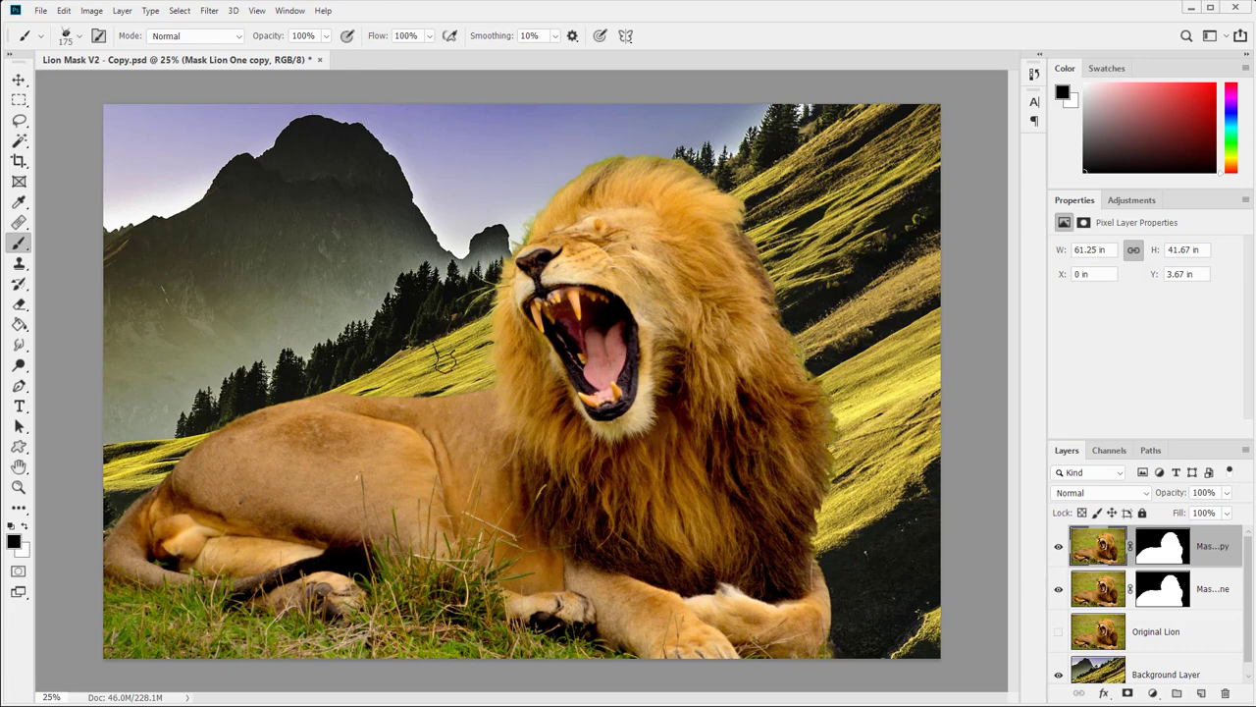
key(v)
key(z)
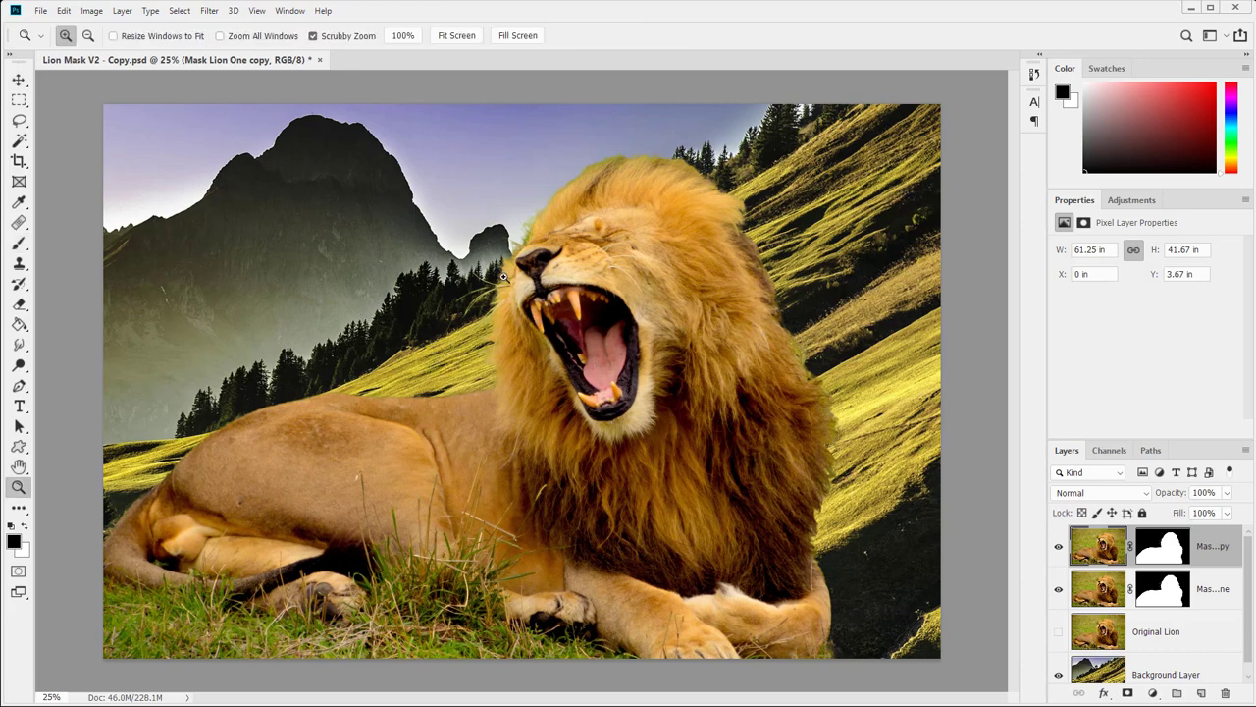
- Toggle the original Mask Lion One layer's visibility to compare the mane's edge against the background, leaving that layer hidden
drag(498, 245, 425, 529)
key(space)
drag(618, 322, 559, 176)
drag(766, 677, 678, 347)
drag(724, 550, 681, 438)
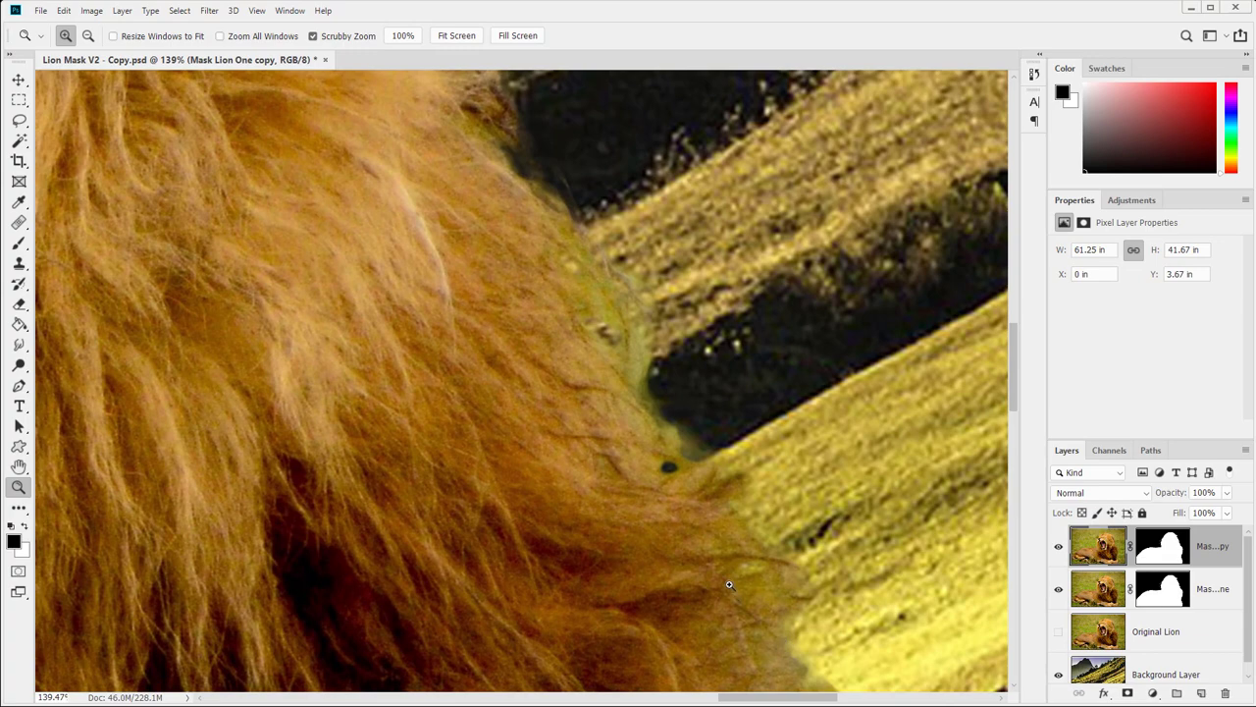
click(1059, 590)
drag(535, 462, 386, 151)
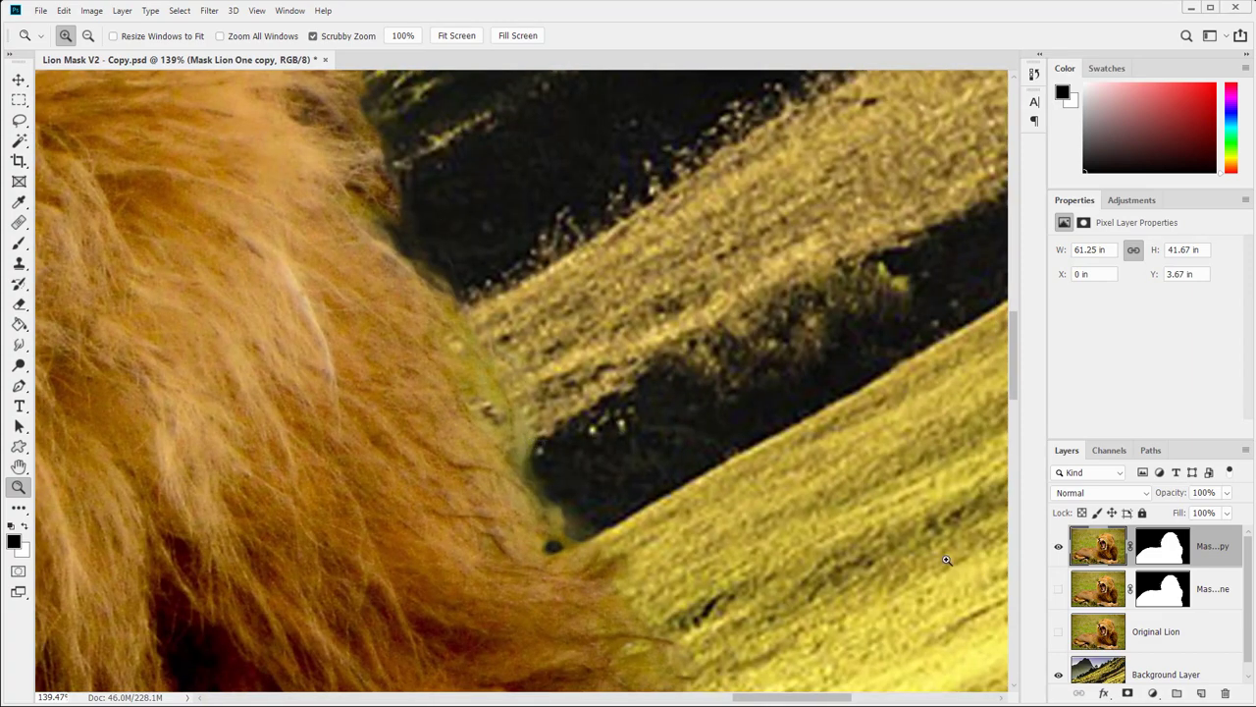
click(1058, 590)
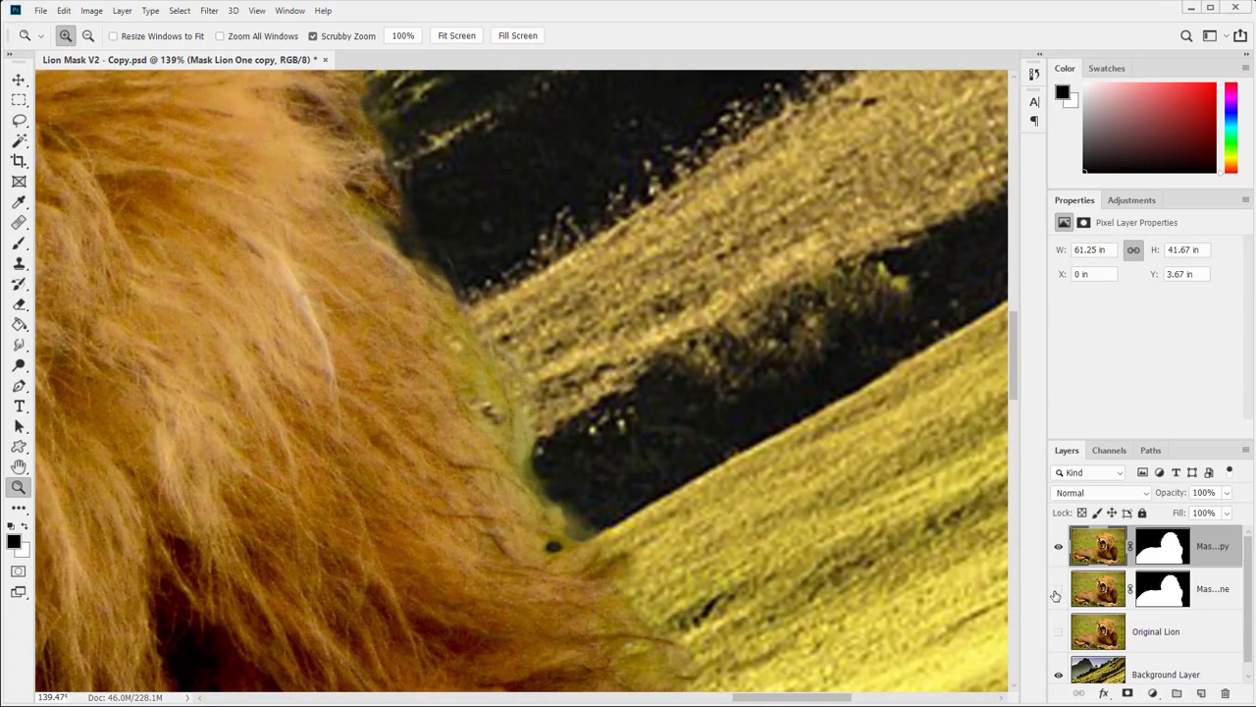
click(1058, 590)
click(1058, 589)
click(1058, 589)
- Make the layer mask of the Mask Lion One copy active and pick the Lasso tool
drag(646, 379, 704, 412)
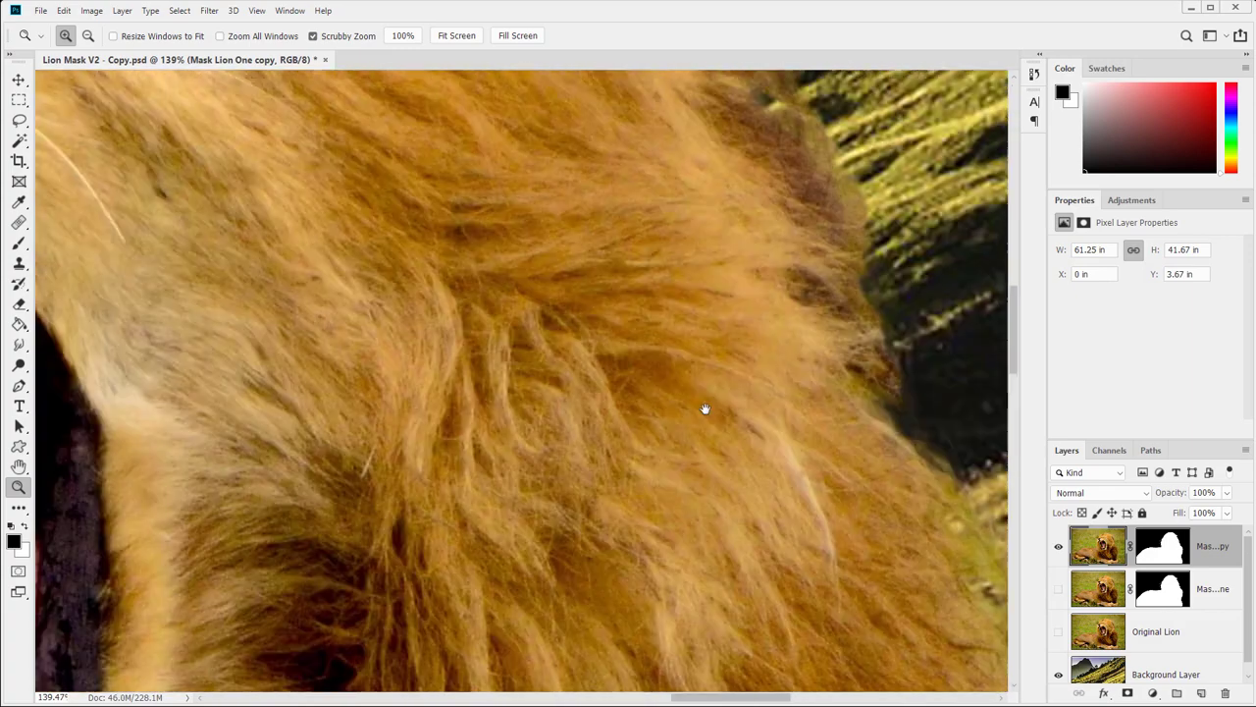
alt+click(553, 373)
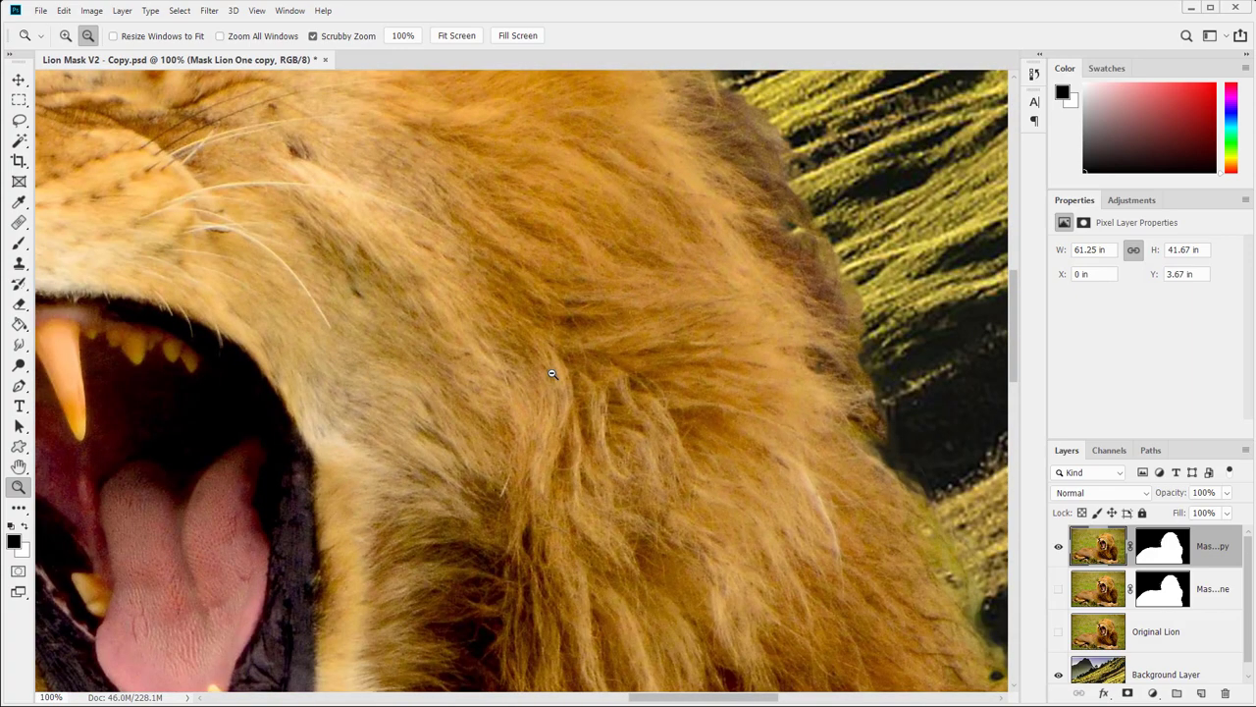
alt+click(552, 371)
alt+click(552, 369)
drag(588, 325, 820, 493)
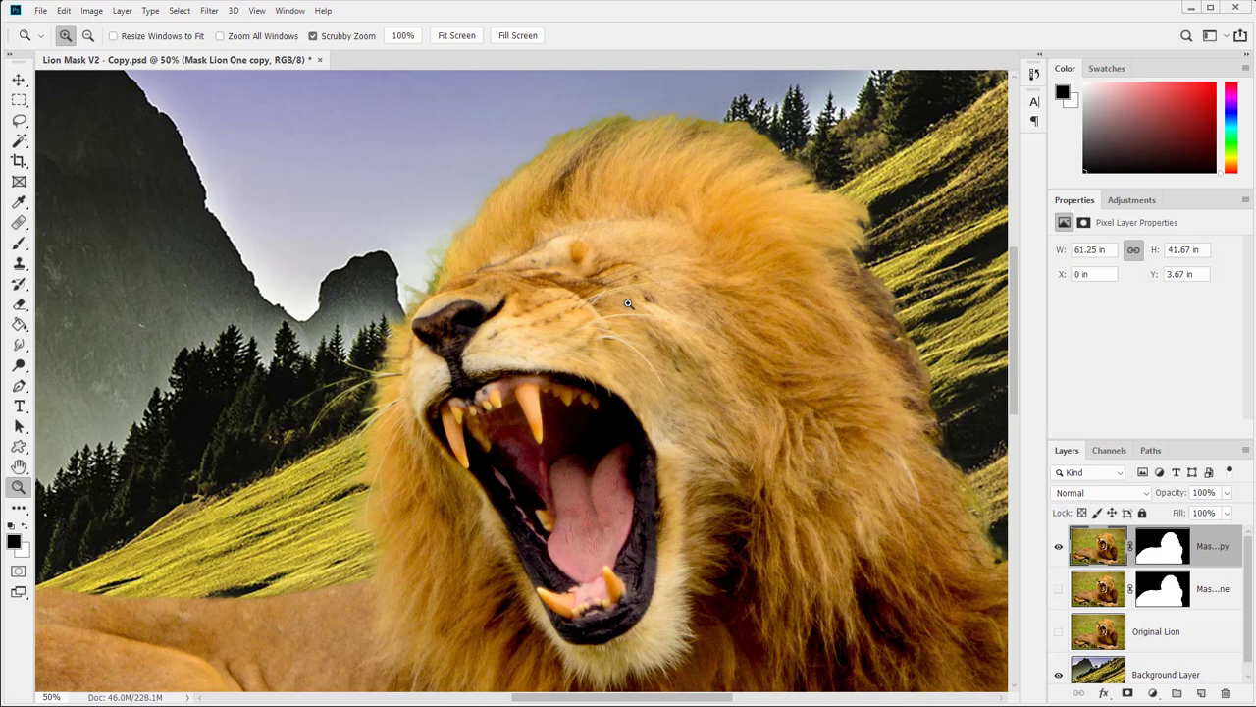
click(1169, 547)
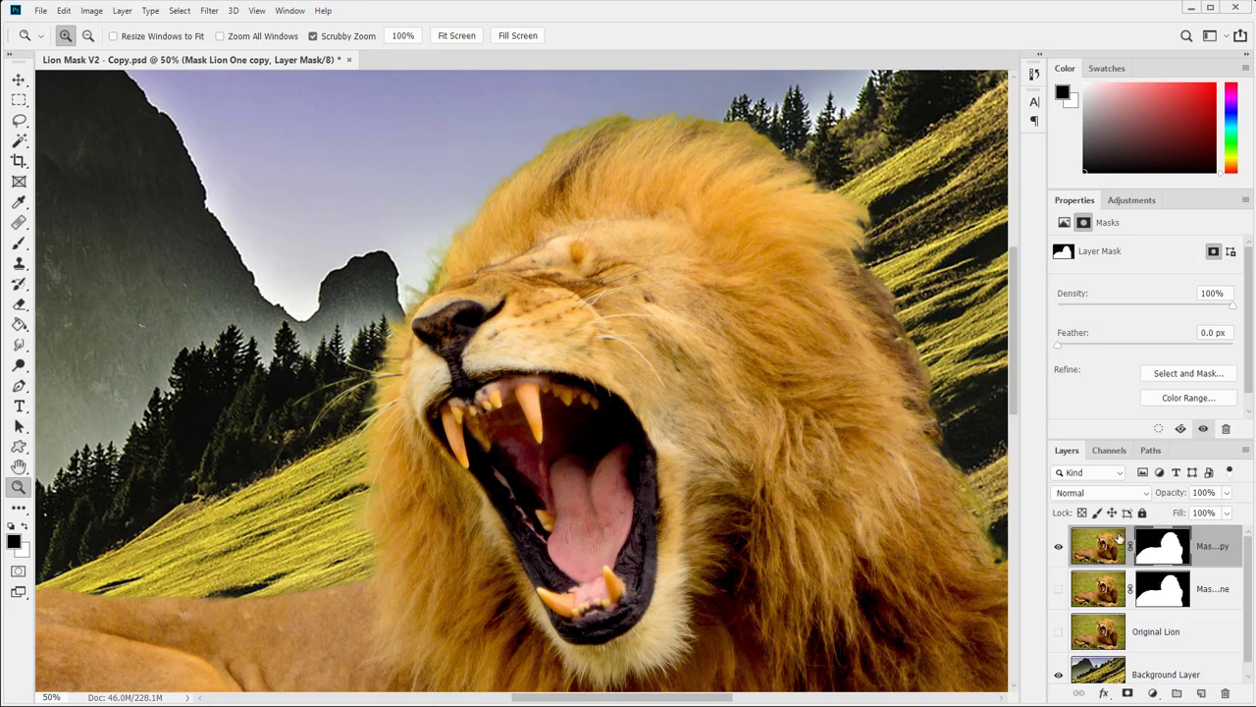
click(20, 120)
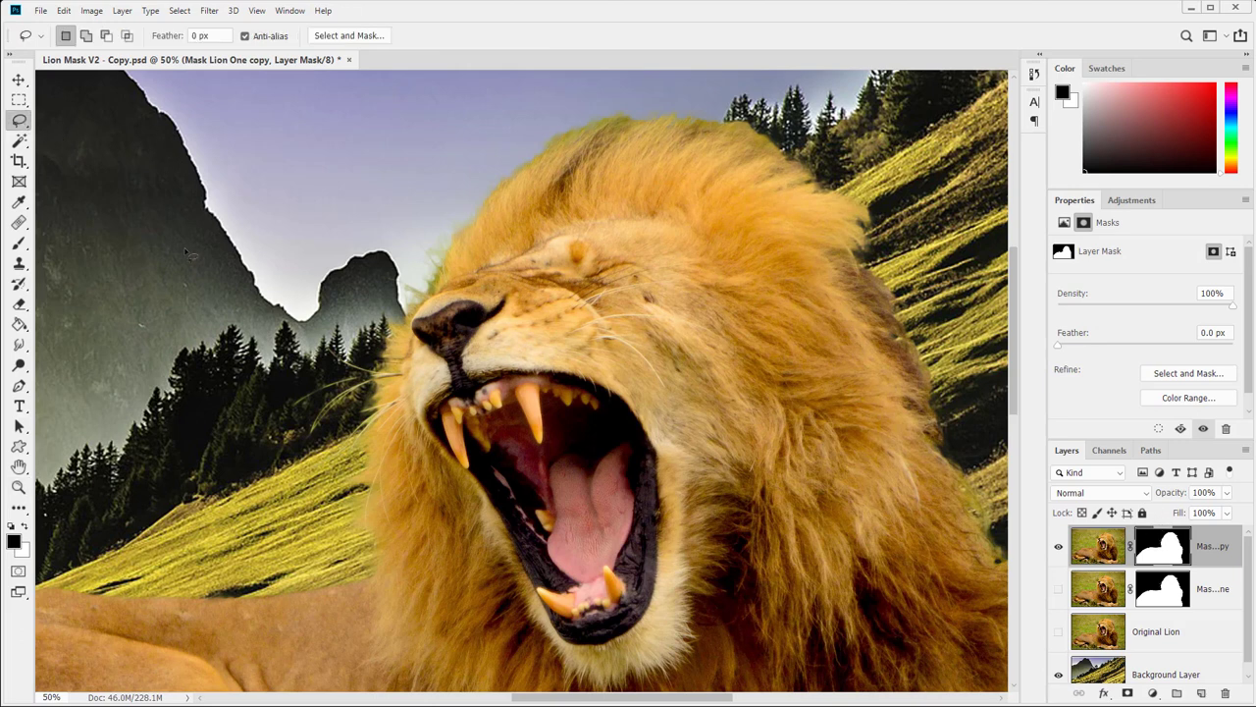
- Duplicate the Original Lion layer to the top of the stack and show it in place of the Mask Lion One copy
drag(1172, 638, 1139, 543)
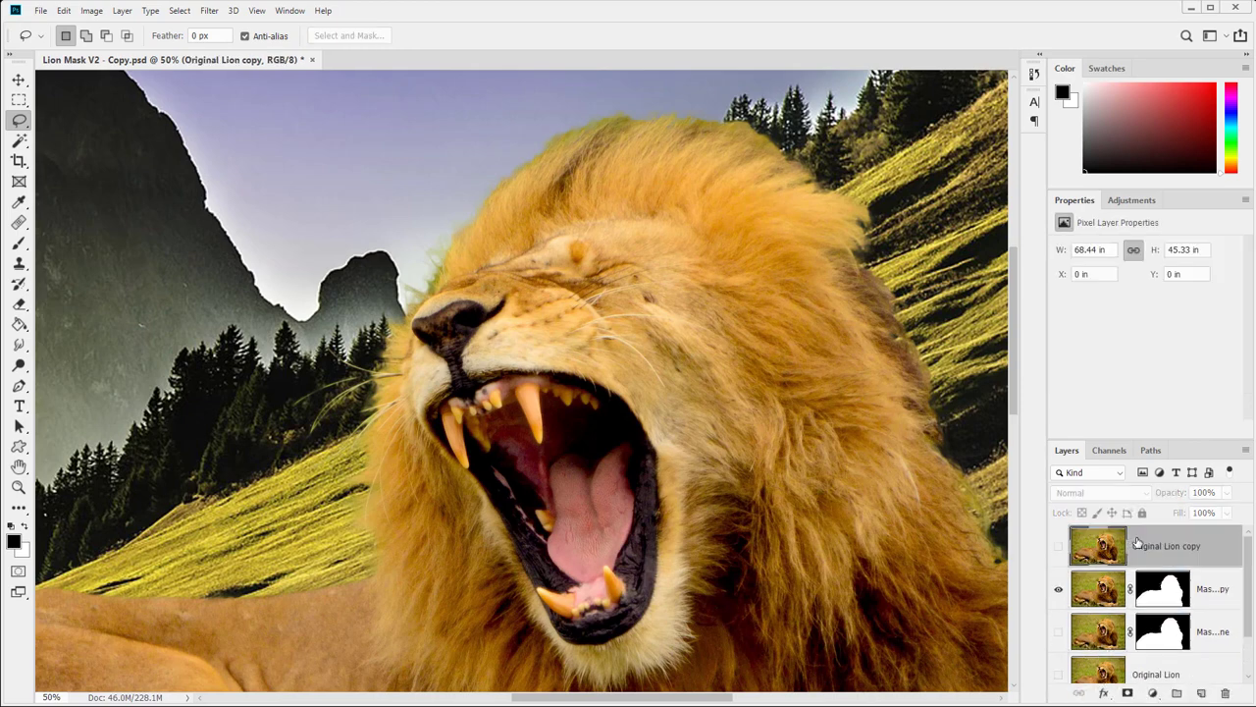
click(1059, 590)
click(1058, 545)
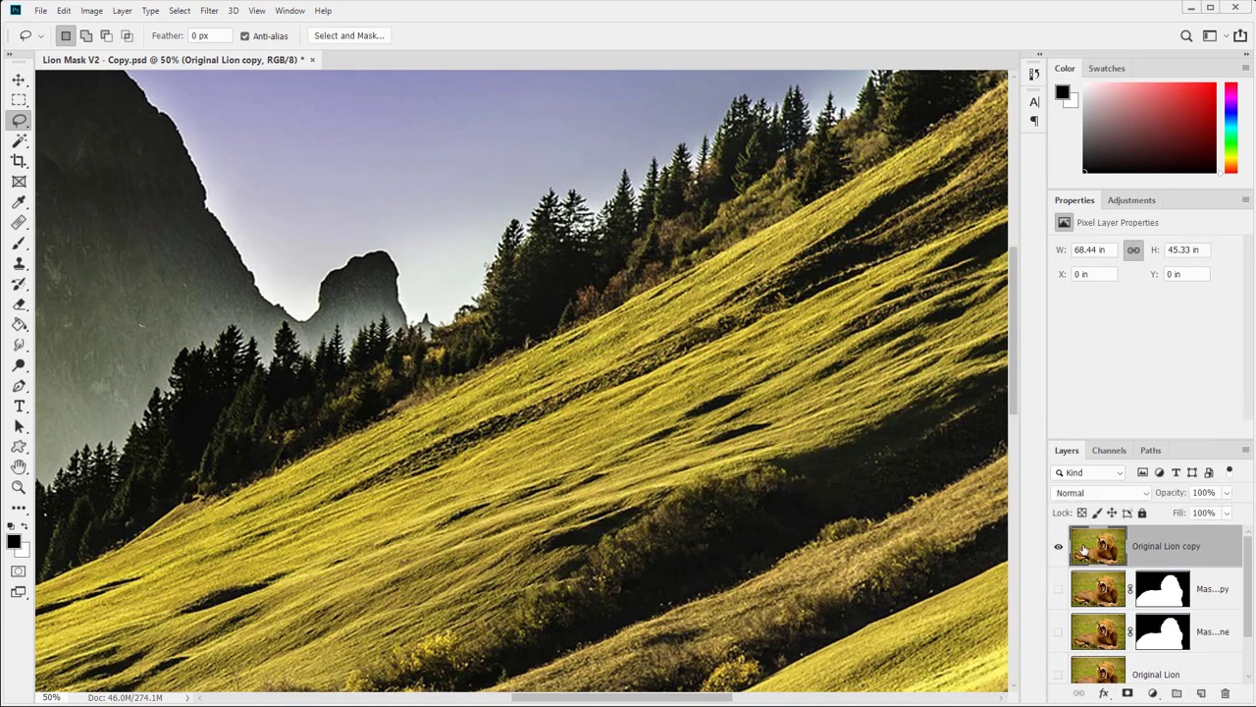
- Draw a loose freehand lasso selection around the whole lion on the Original Lion copy, leaving a margin of grass
key(z)
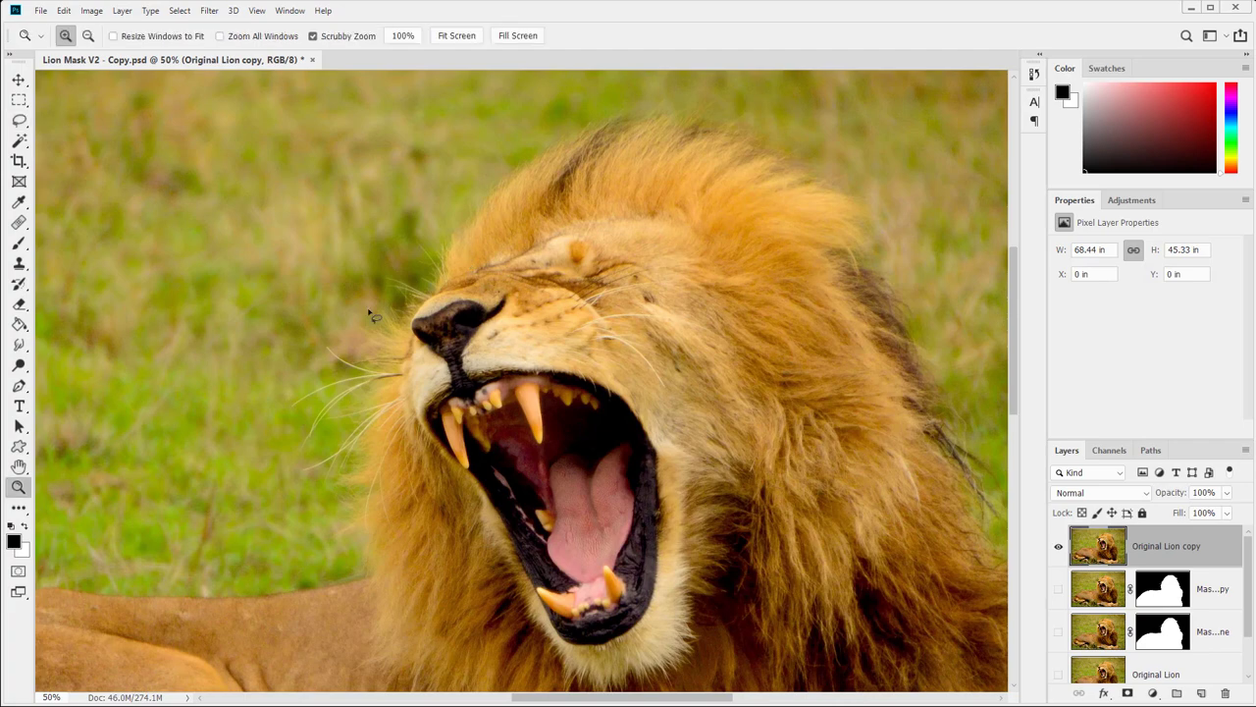
alt+click(369, 310)
alt+click(369, 310)
drag(343, 321, 452, 322)
key(l)
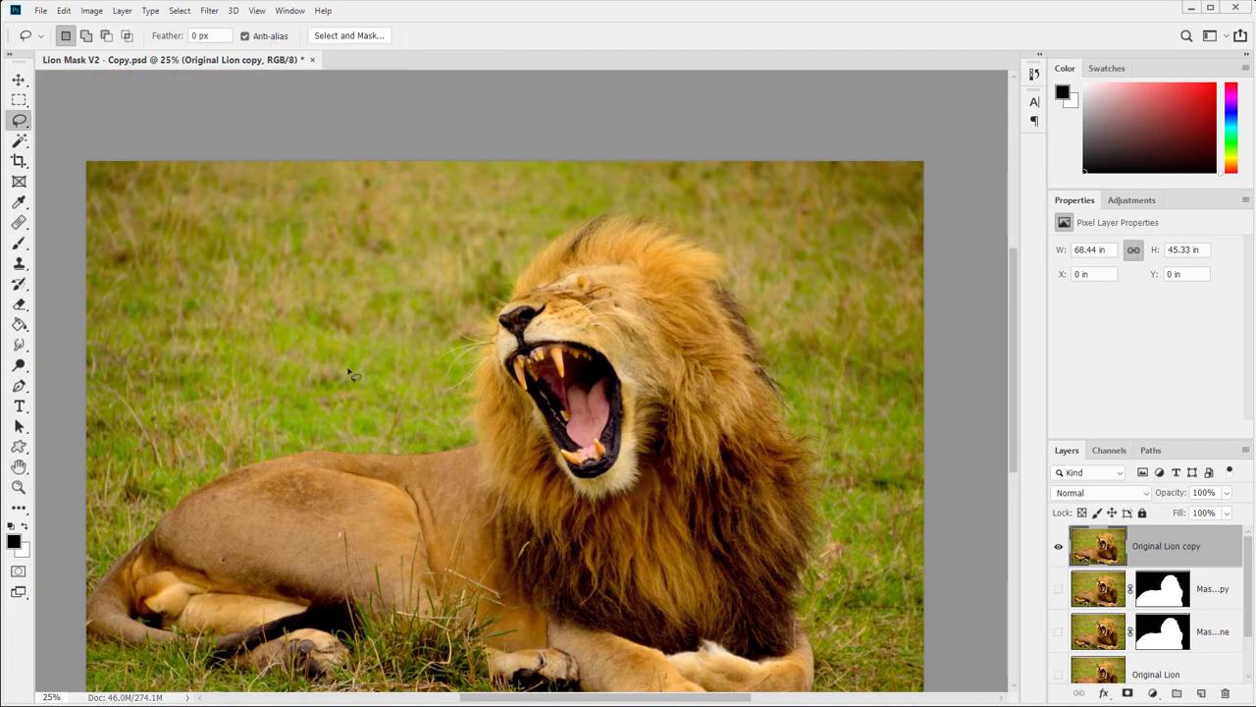
mouse_move(416, 449)
mouse_down()
mouse_move(234, 453)
mouse_move(105, 531)
mouse_move(61, 633)
mouse_up()
mouse_move(157, 659)
mouse_down()
mouse_move(265, 691)
mouse_move(485, 687)
mouse_up()
mouse_move(856, 692)
mouse_down()
mouse_move(830, 617)
mouse_move(836, 477)
mouse_move(820, 402)
mouse_move(720, 226)
mouse_move(660, 201)
mouse_move(519, 219)
mouse_move(461, 290)
mouse_move(428, 378)
mouse_move(448, 447)
mouse_up()
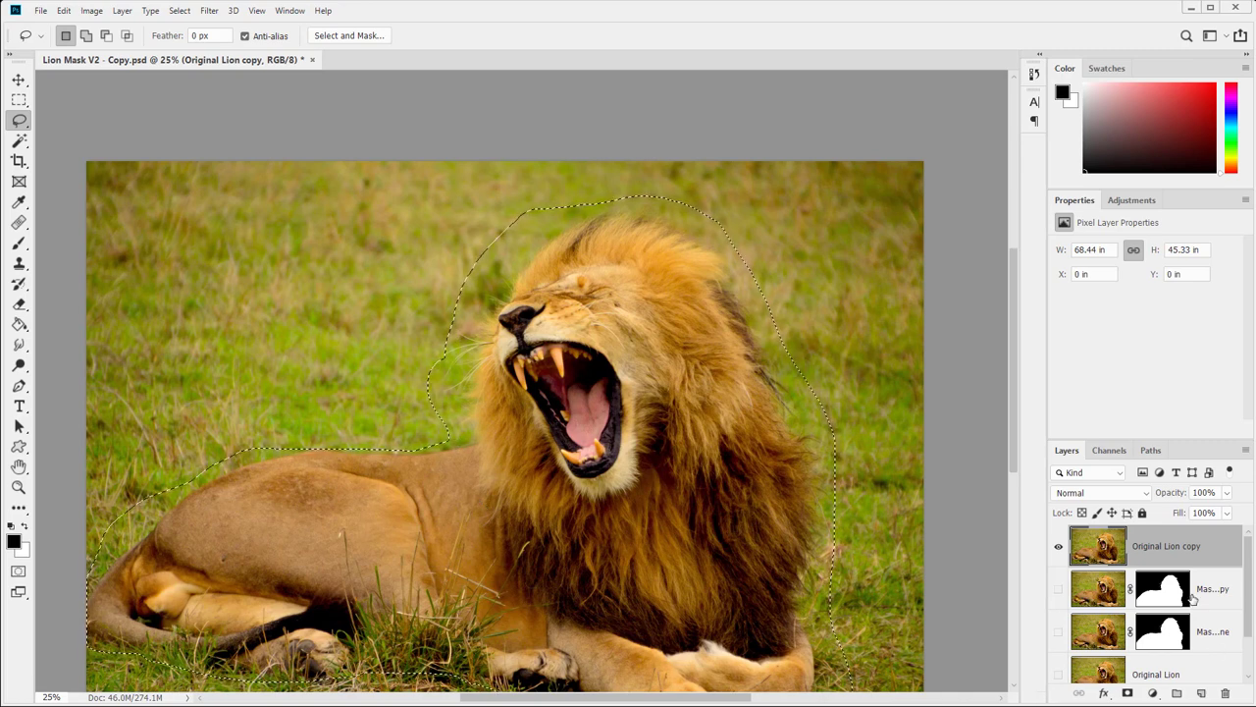
- Open Select and Mask for the lion selection, turn on Show Edge, browse the view modes, and exit without applying
click(180, 12)
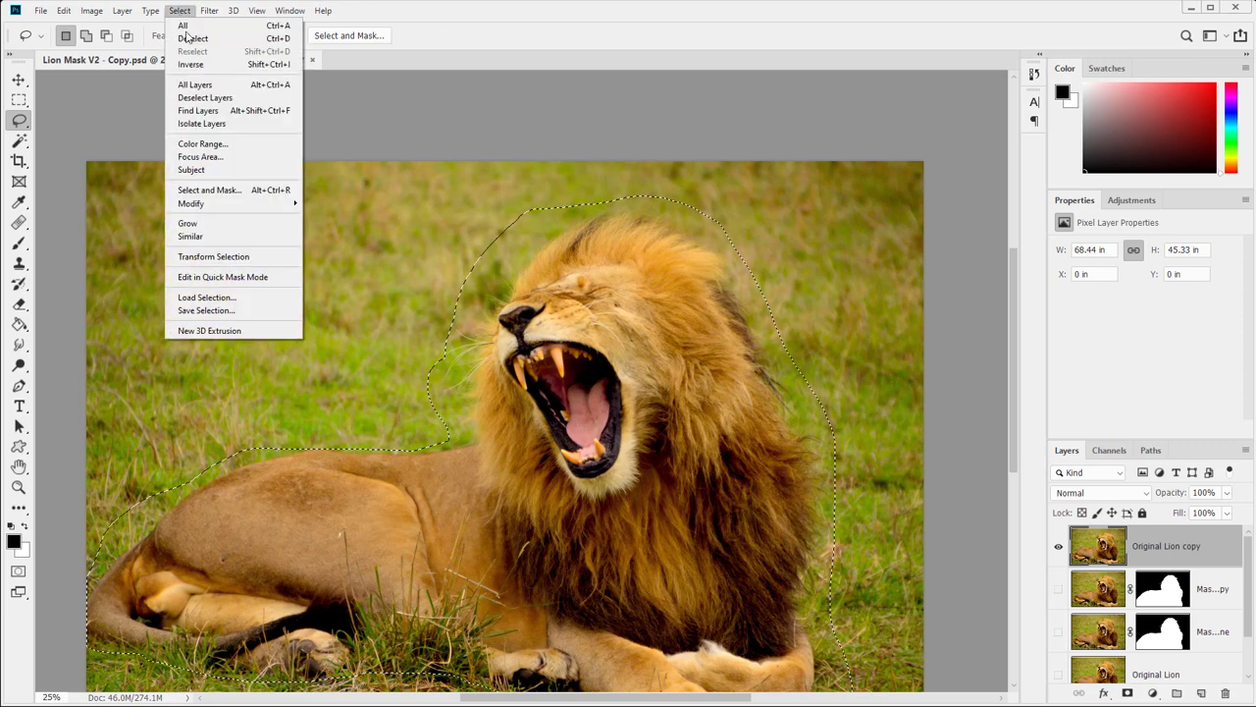
click(227, 189)
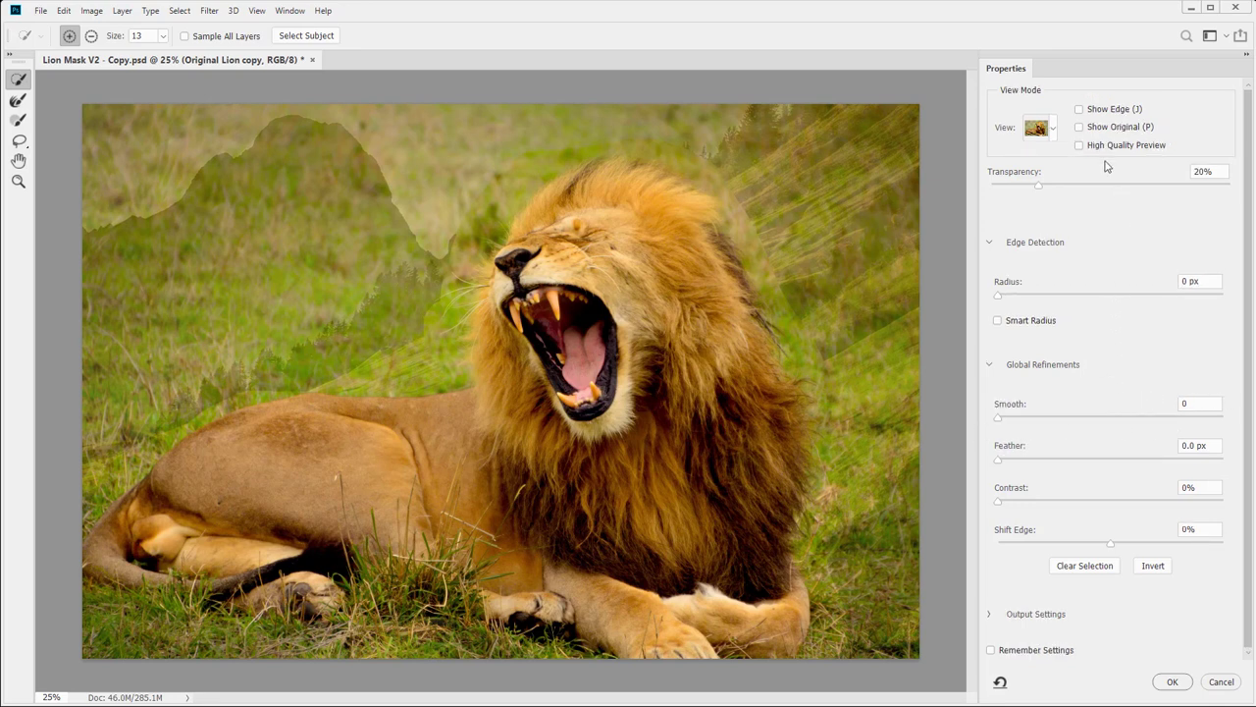
click(1079, 110)
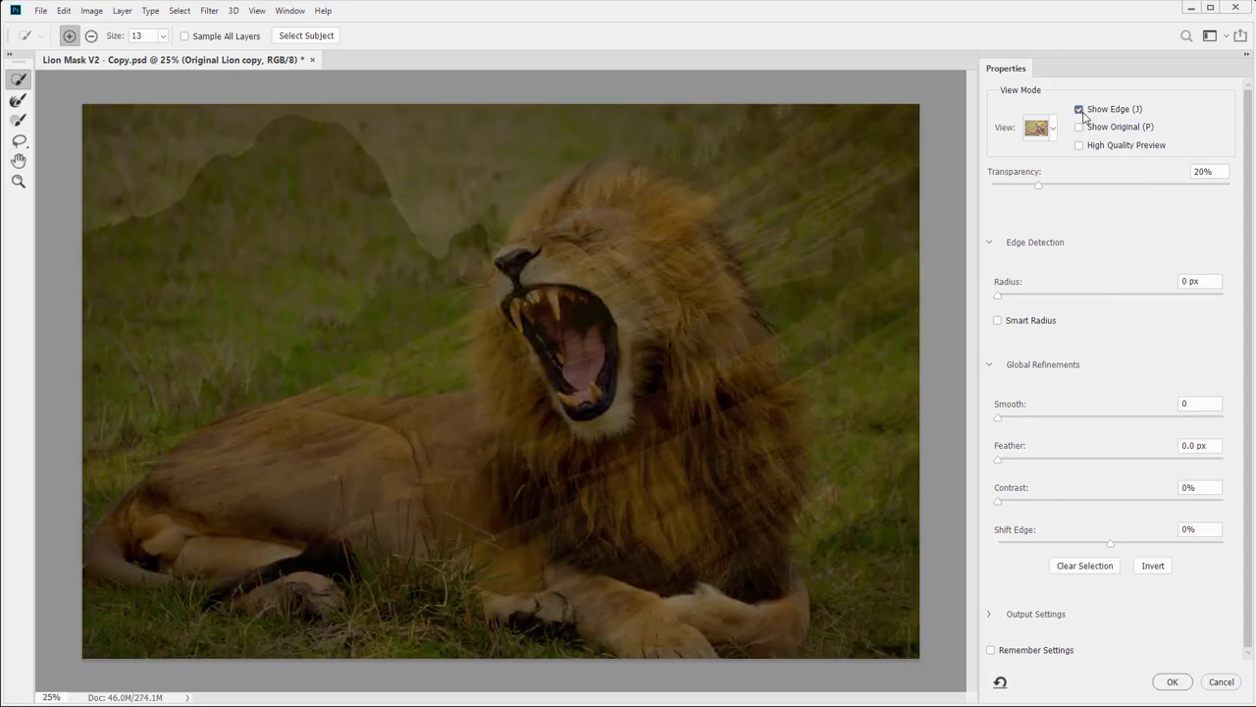
click(1053, 132)
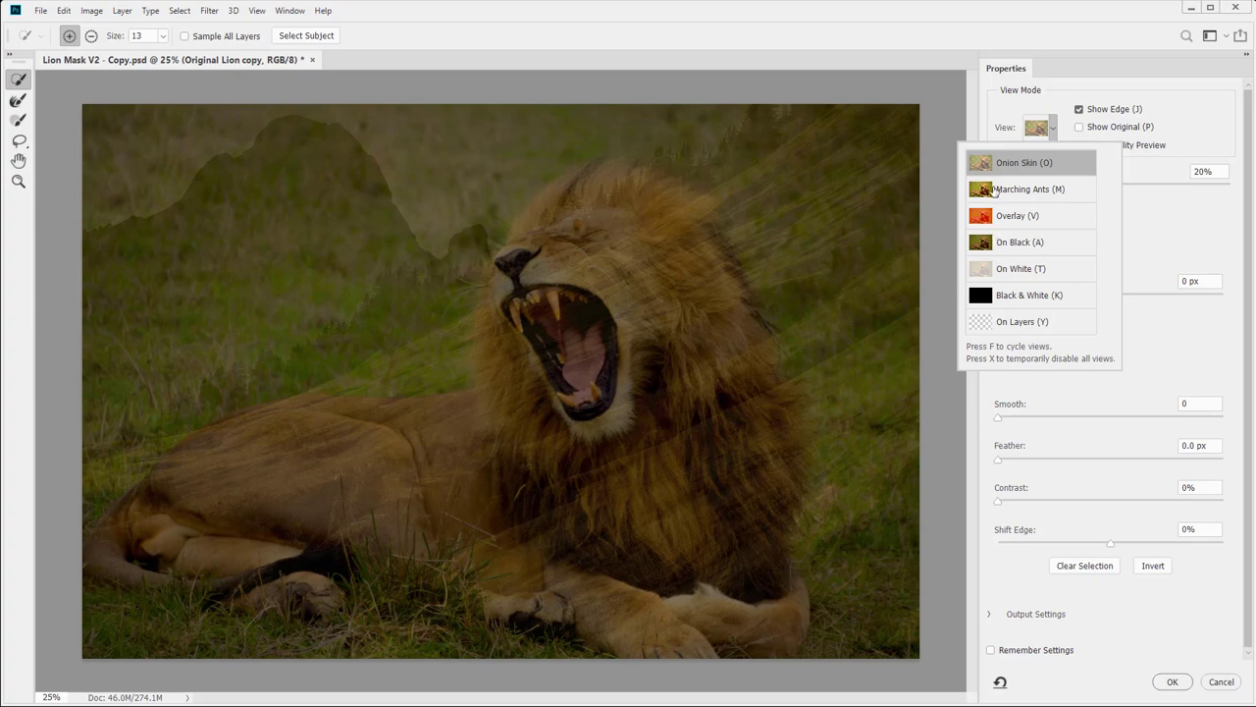
click(1007, 321)
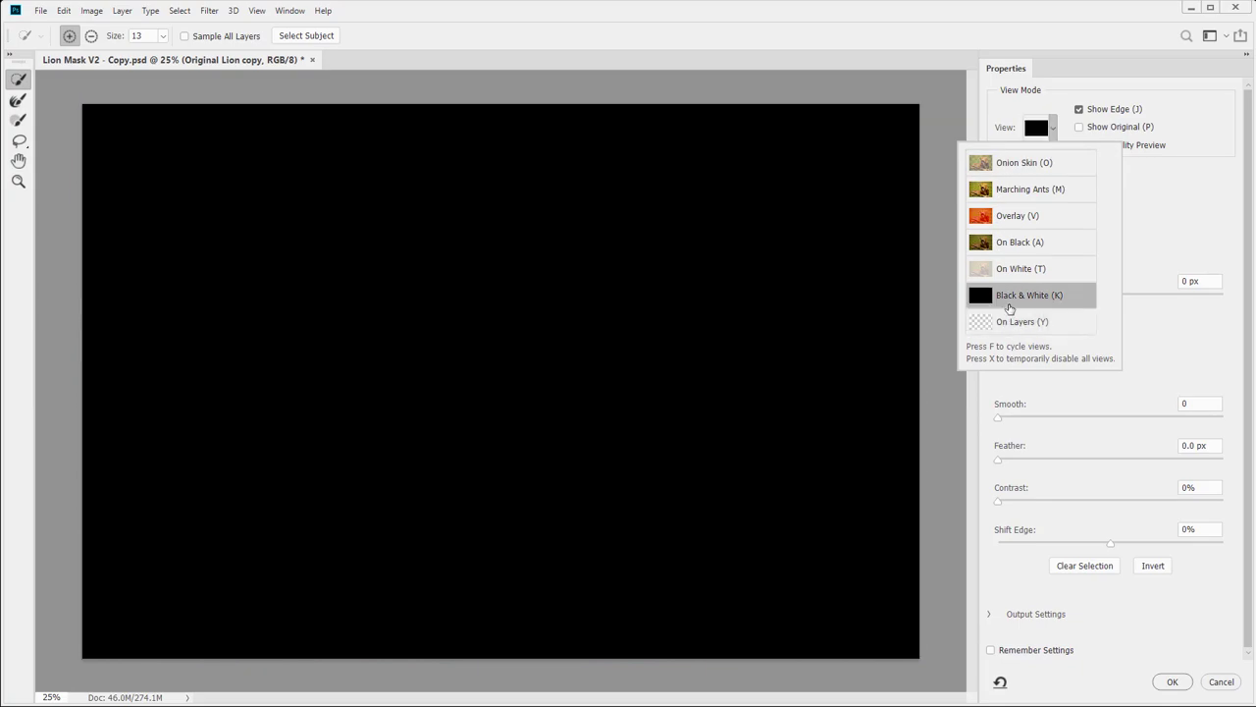
click(858, 64)
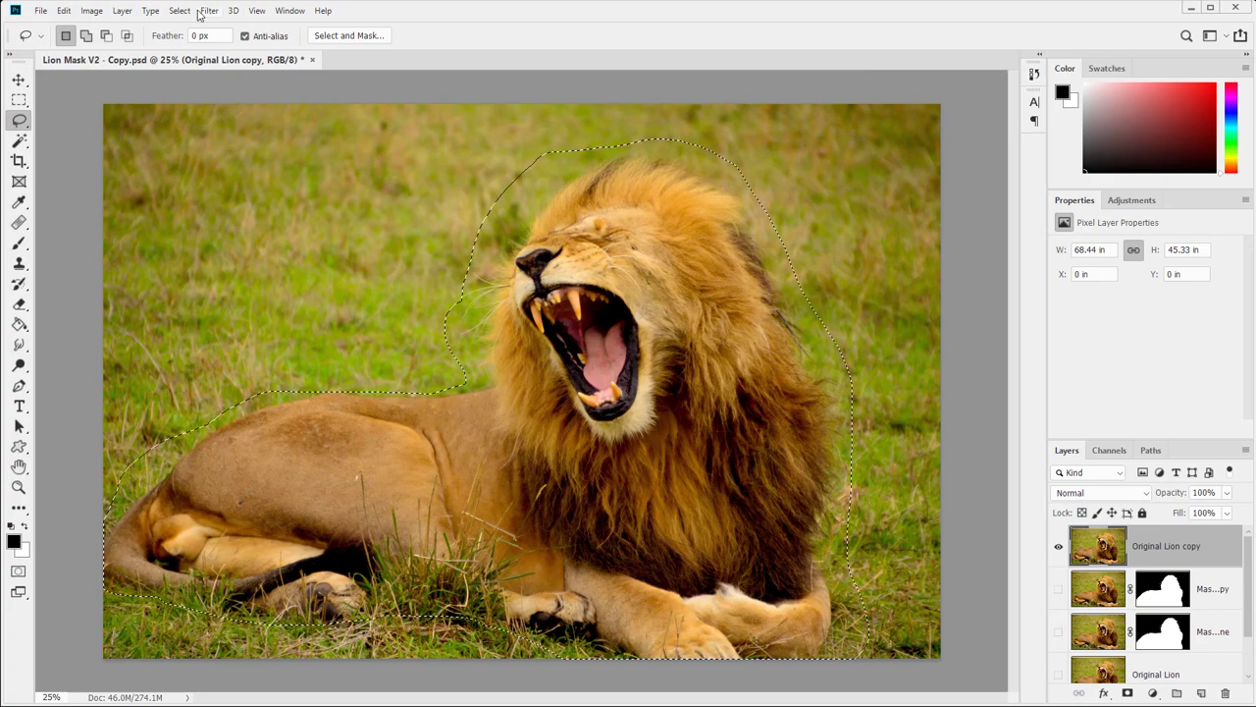
- Open the classic Refine Edge dialog for the lion selection and move it away from the lion's head
click(179, 11)
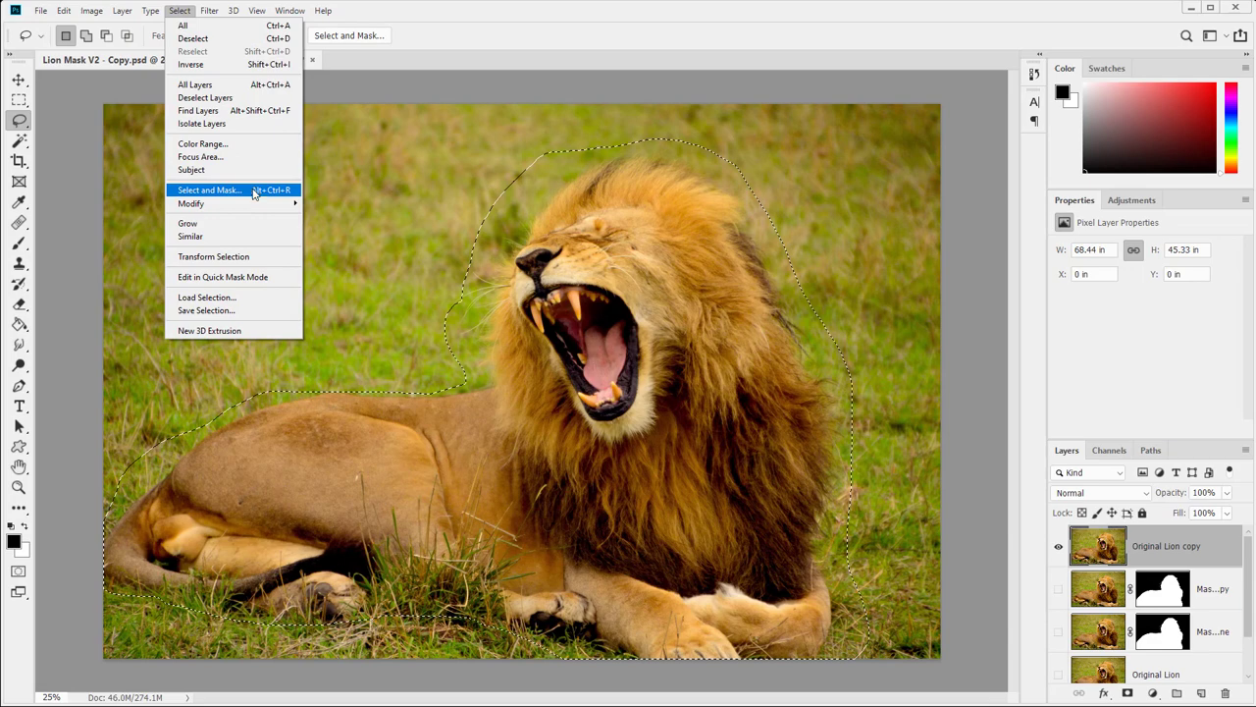
shift+click(246, 190)
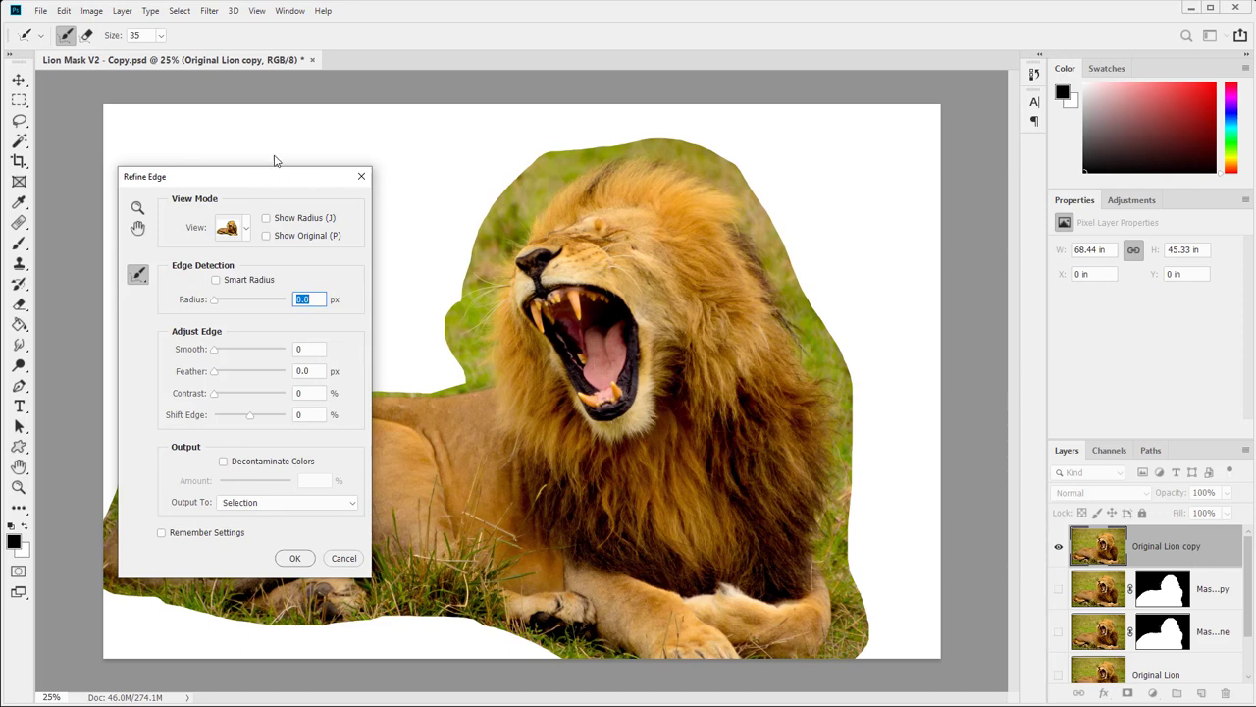
drag(272, 176, 312, 128)
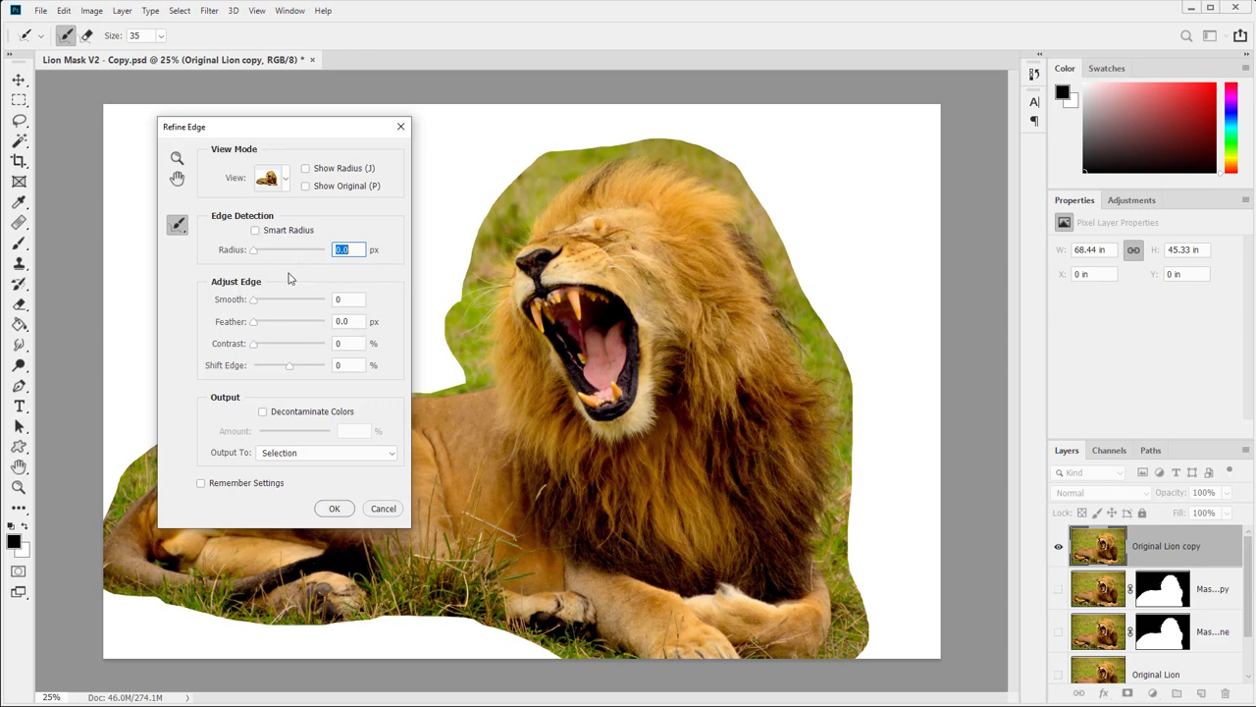
- Preview the lion selection in the Marching Ants, Overlay and On Black view modes of Refine Edge
click(286, 180)
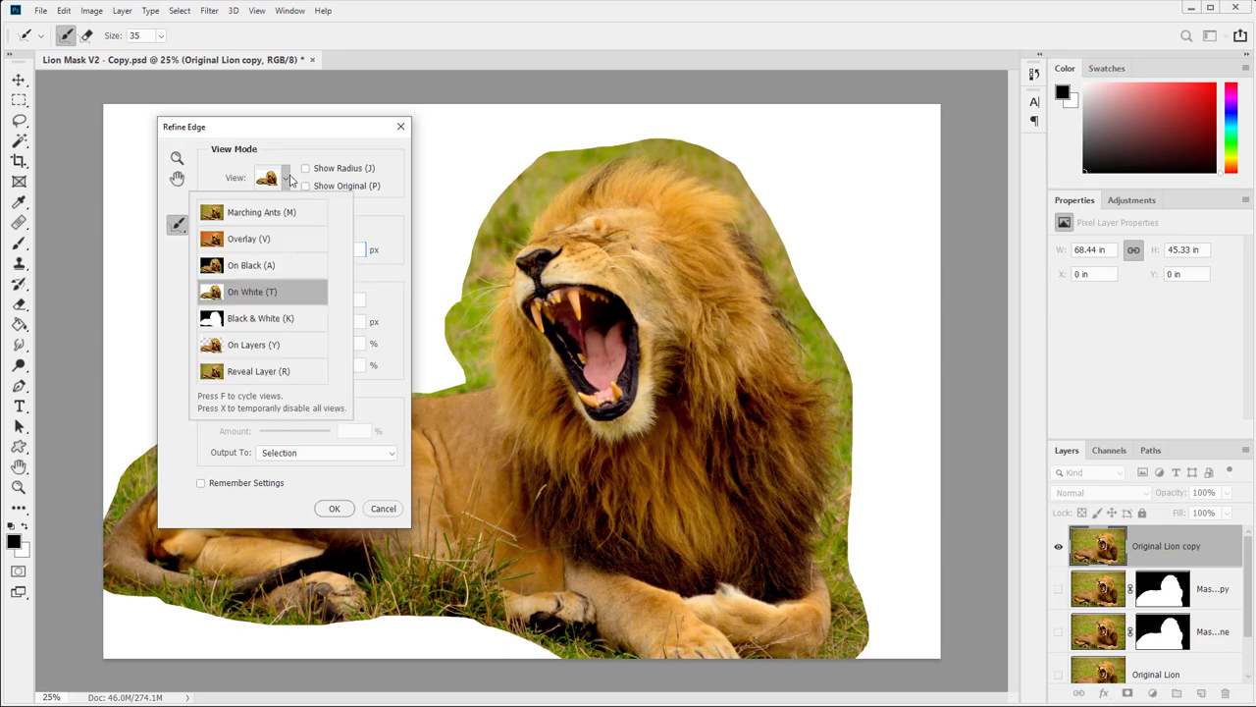
click(289, 179)
click(284, 183)
key(Down)
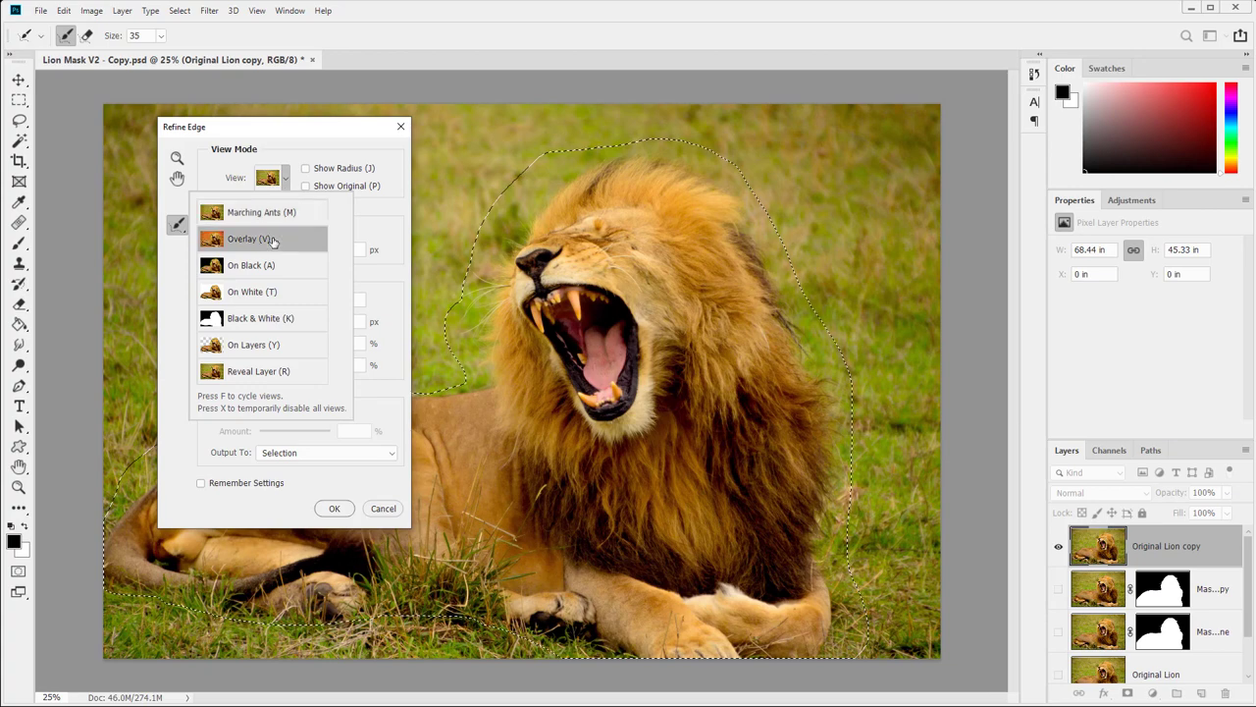
click(284, 186)
click(286, 188)
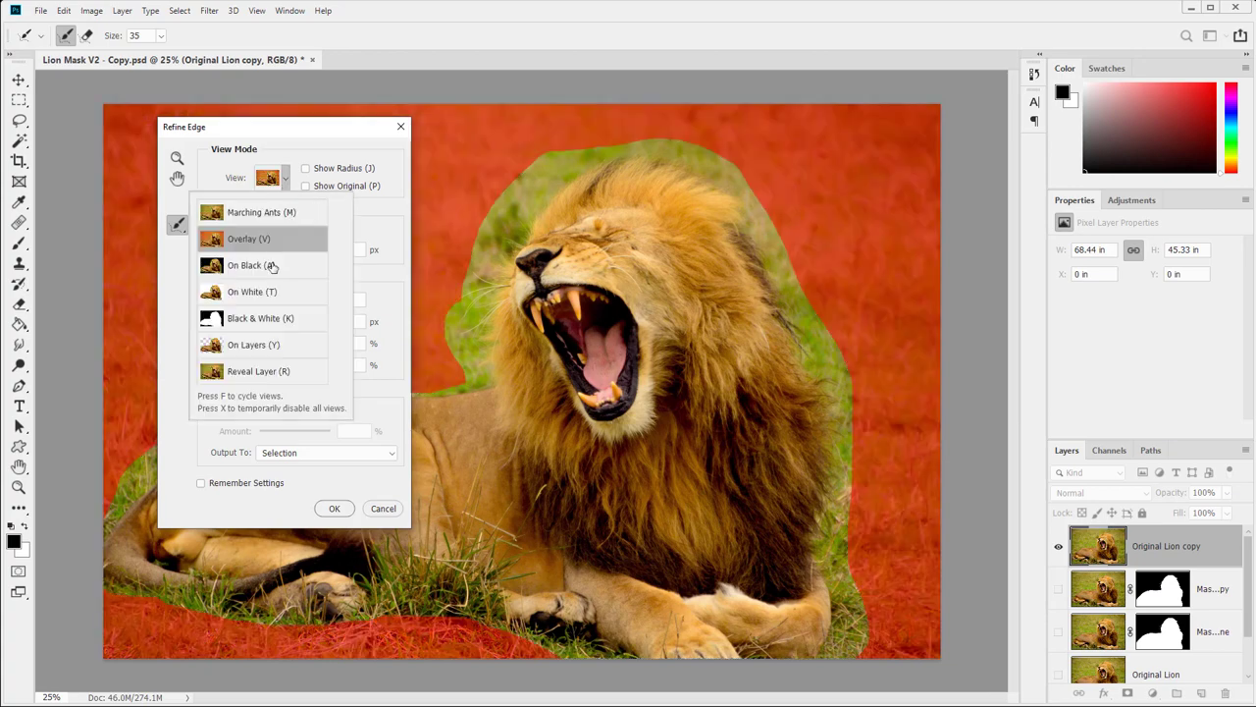
key(Down)
click(283, 194)
click(285, 187)
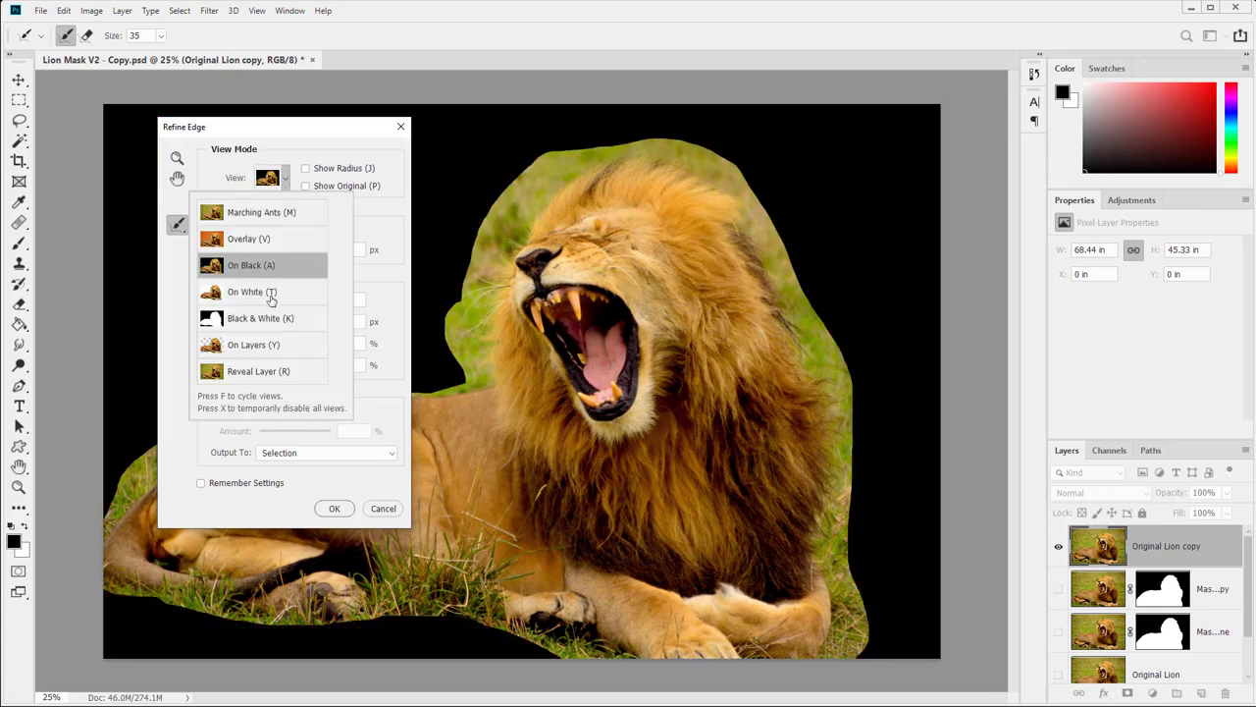
- Preview the lion selection in the On White, Black & White and On Layers view modes
key(Down)
click(284, 184)
click(282, 193)
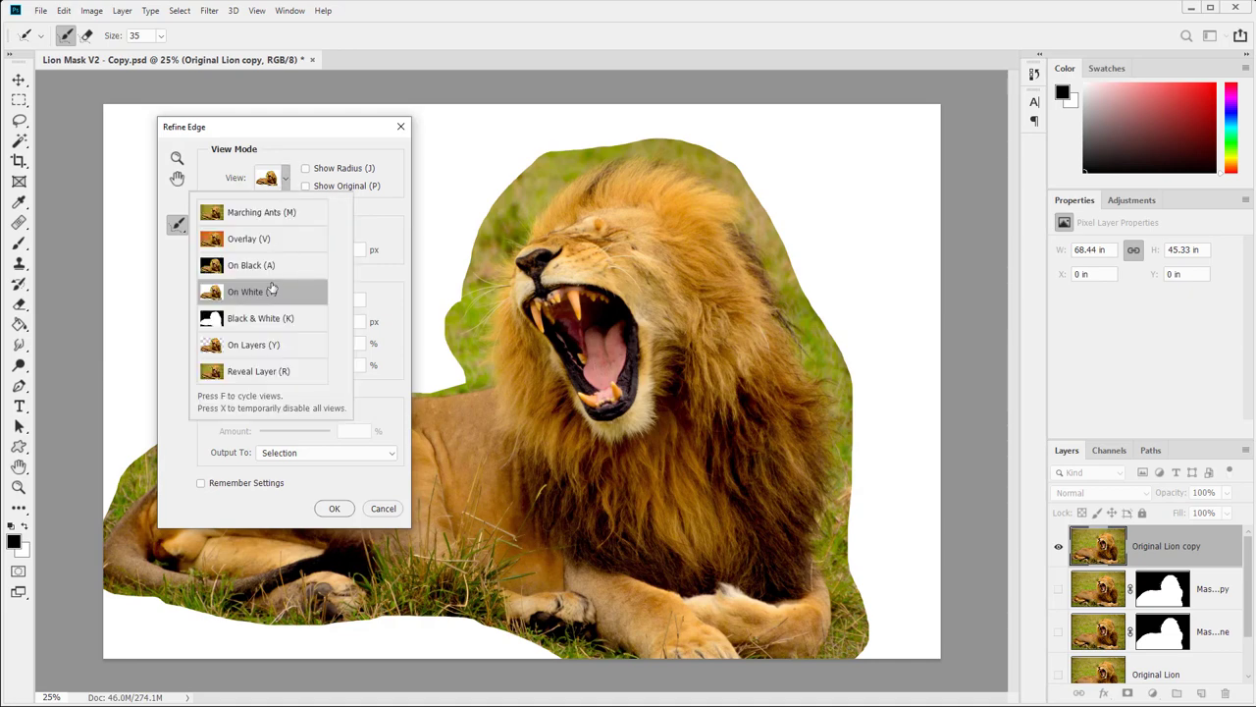
key(Down)
click(261, 322)
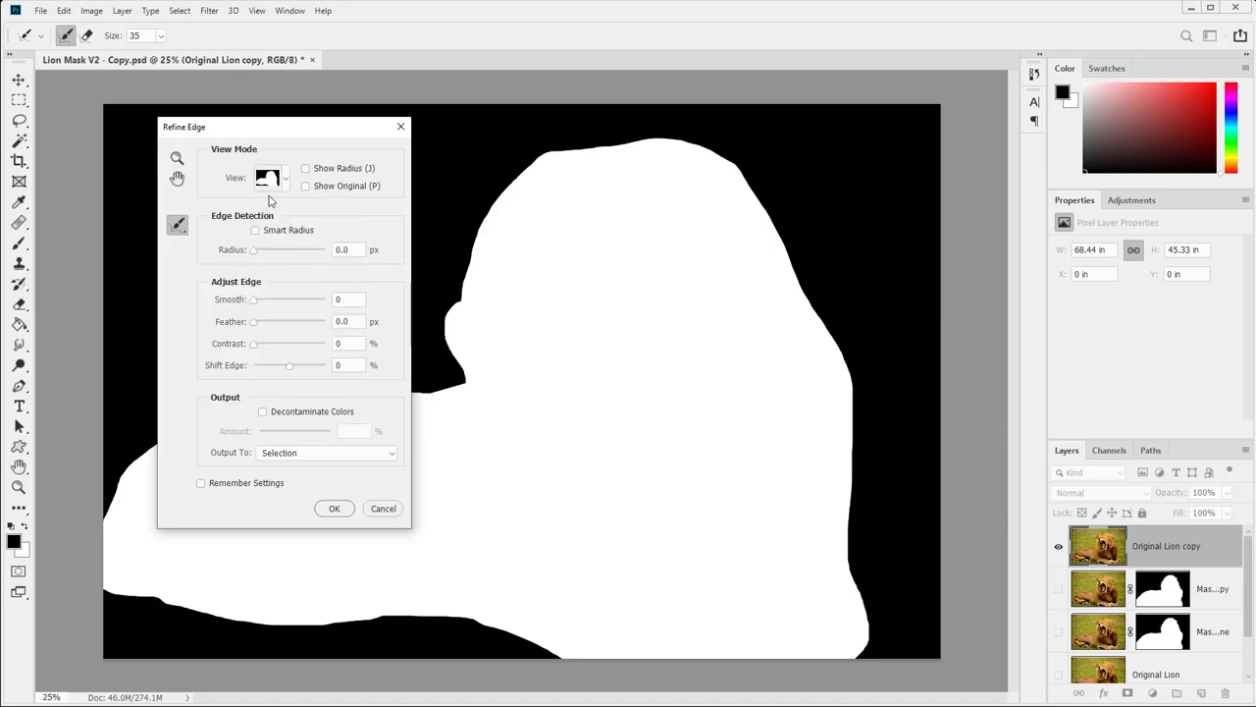
click(283, 186)
click(256, 345)
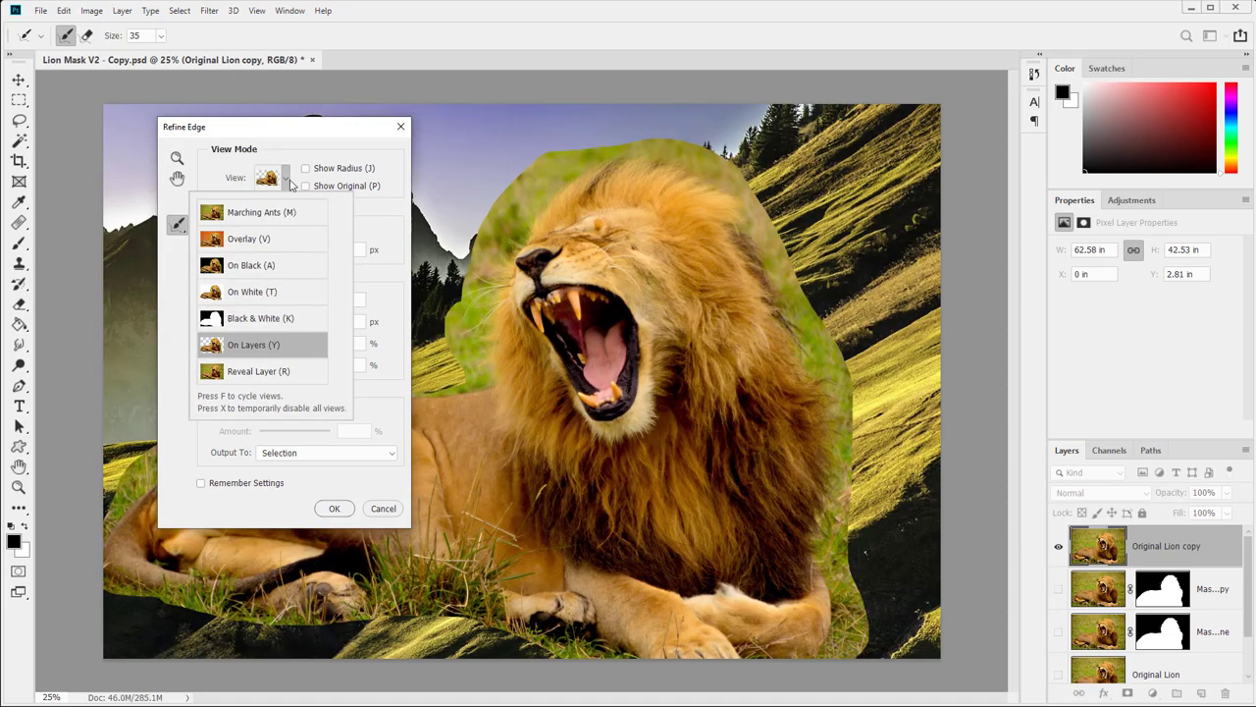
- Preview the Reveal Layer and On White view modes, and close Refine Edge without applying changes
click(288, 180)
click(285, 186)
click(255, 376)
click(288, 188)
click(288, 189)
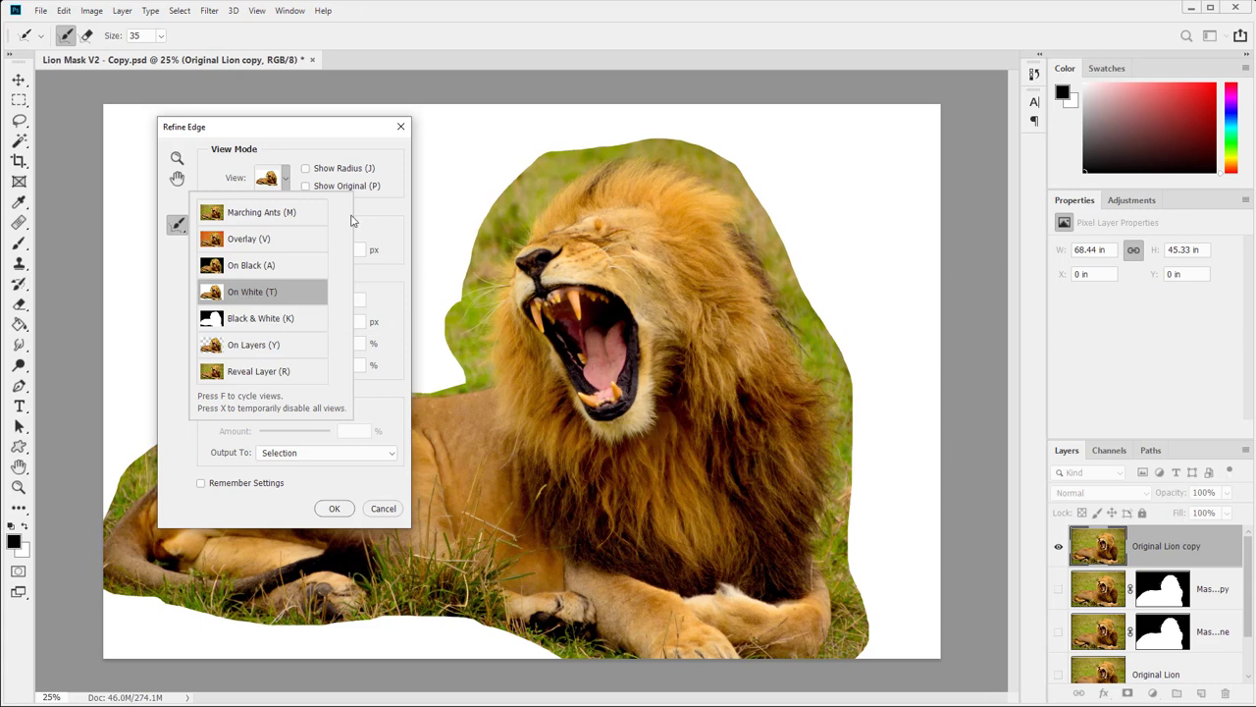
click(315, 139)
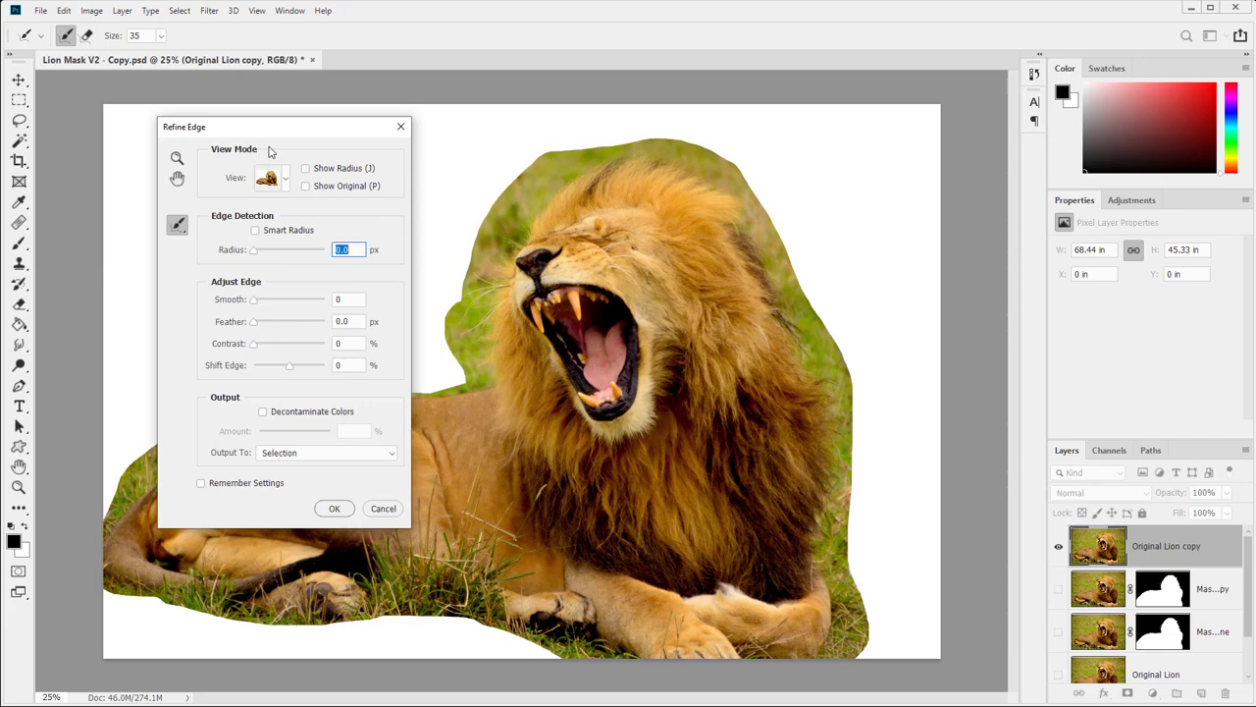
click(400, 126)
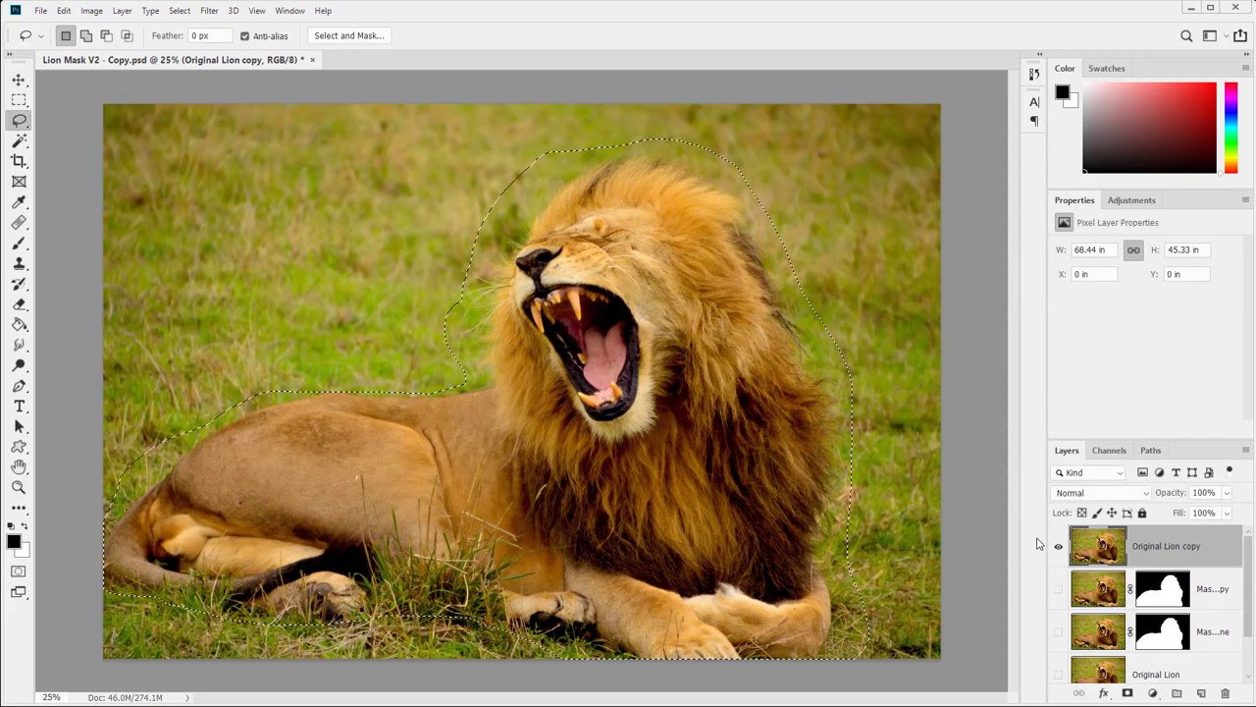
- Make the layer mask of the Mask Lion One copy active and show that layer
click(1162, 589)
click(1060, 588)
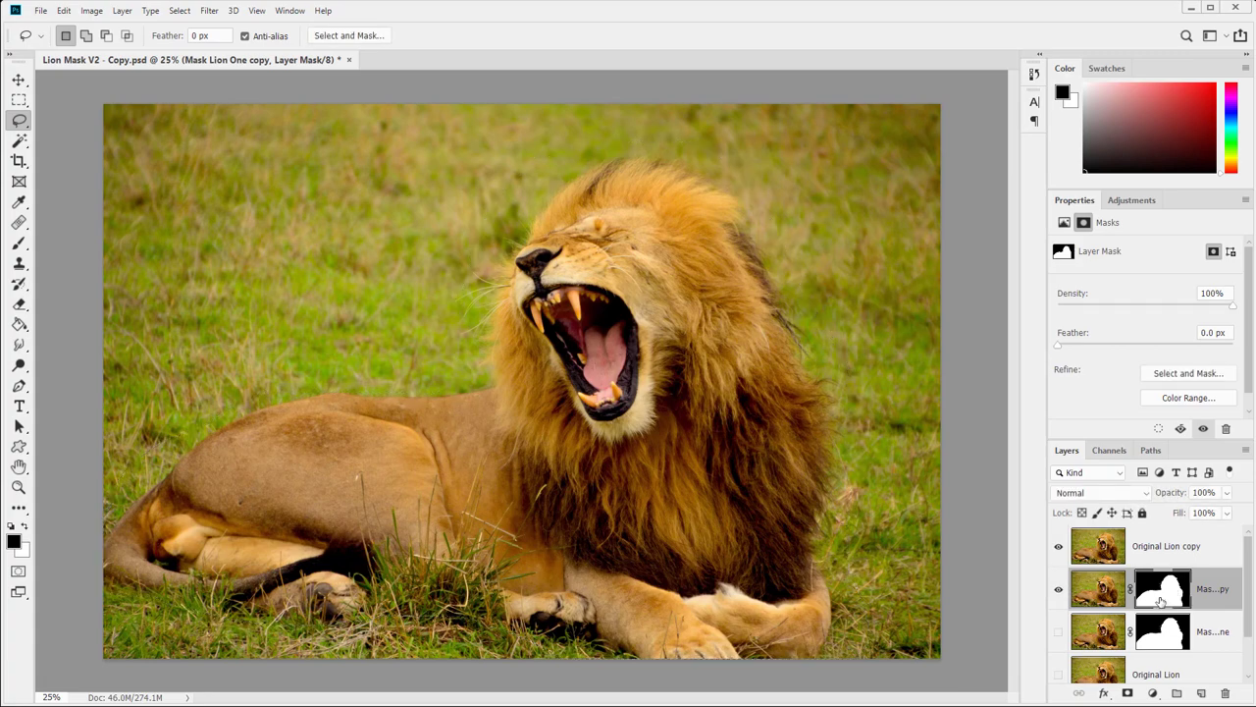
click(1059, 547)
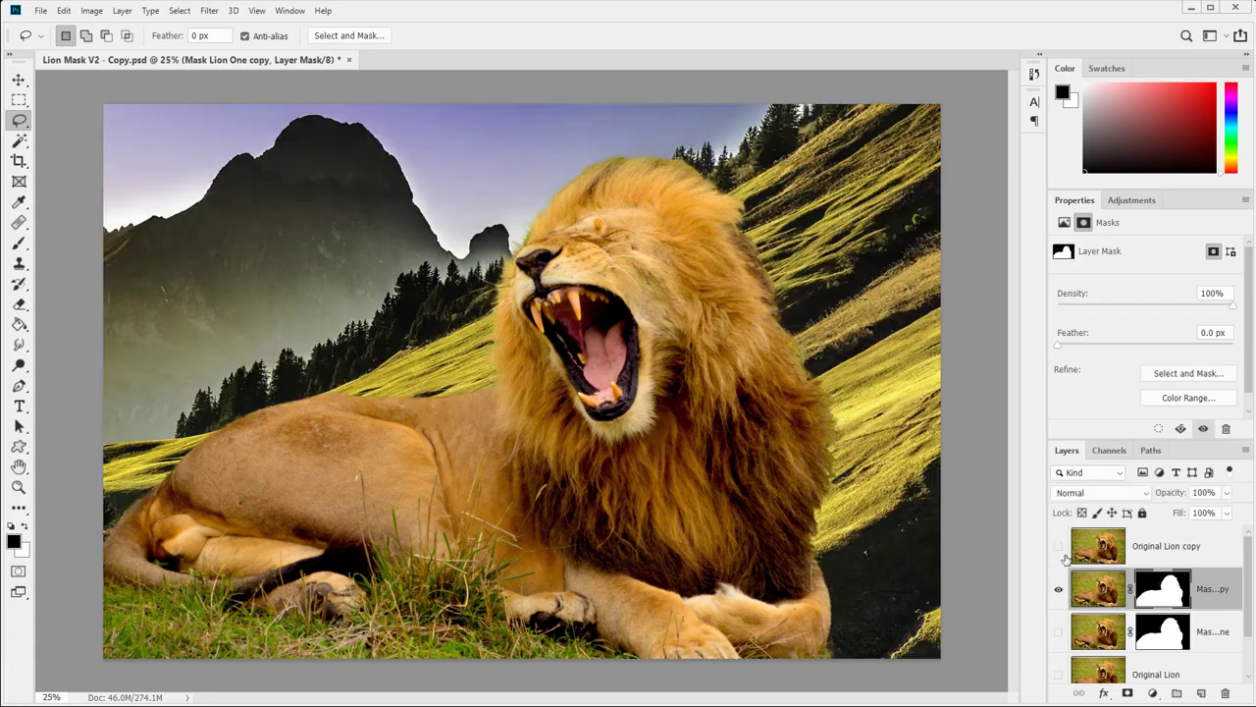
click(180, 10)
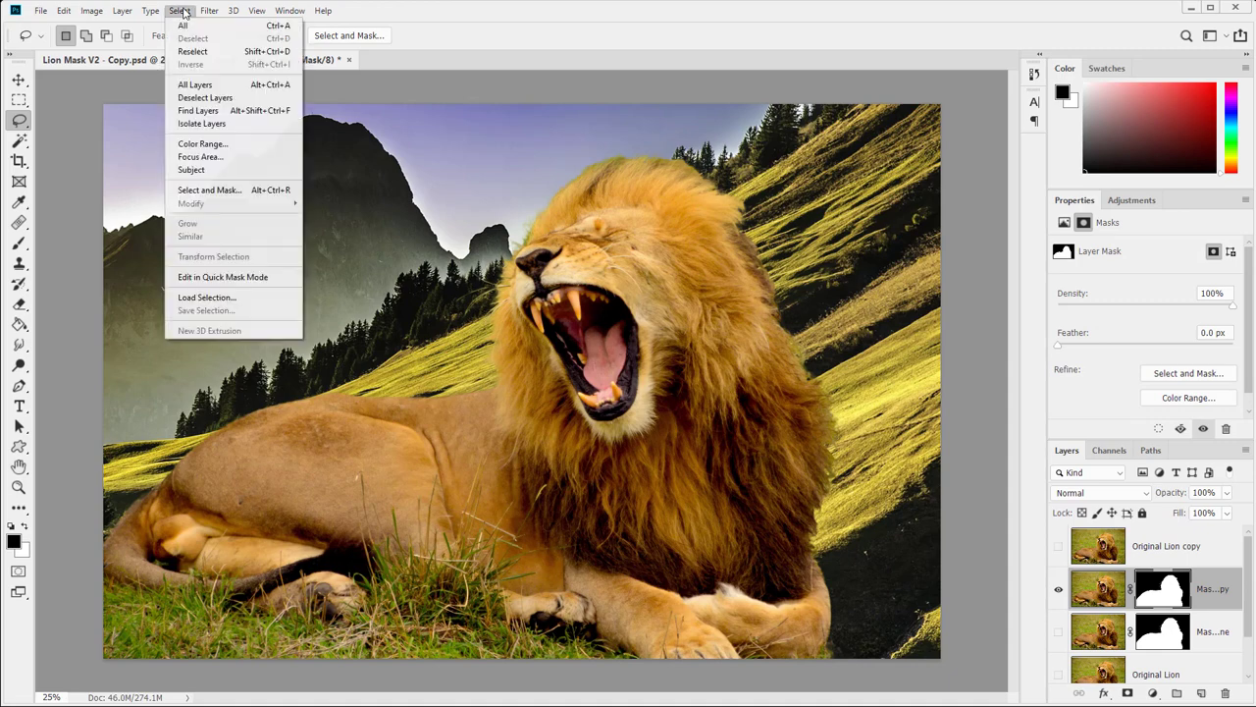
click(208, 191)
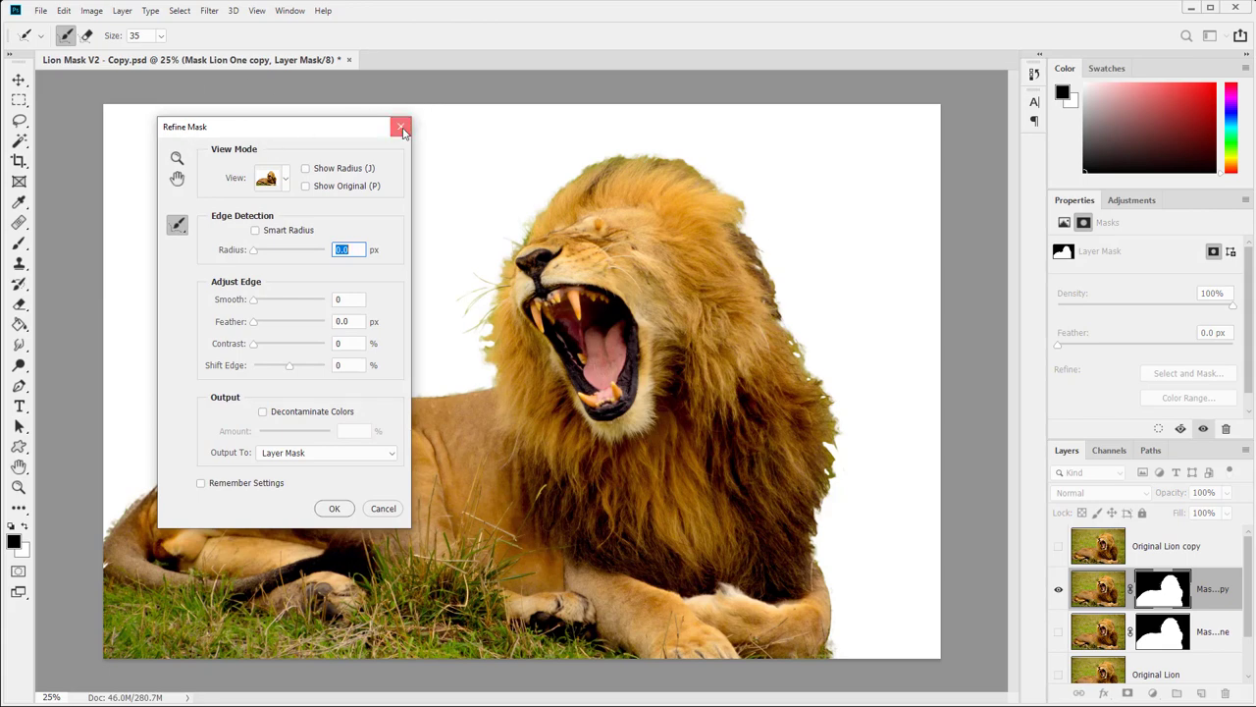
click(401, 125)
- Hide the Mask Lion One copy layer, show and activate Original Lion copy, and restore the rough lasso selection around the lion
click(1058, 589)
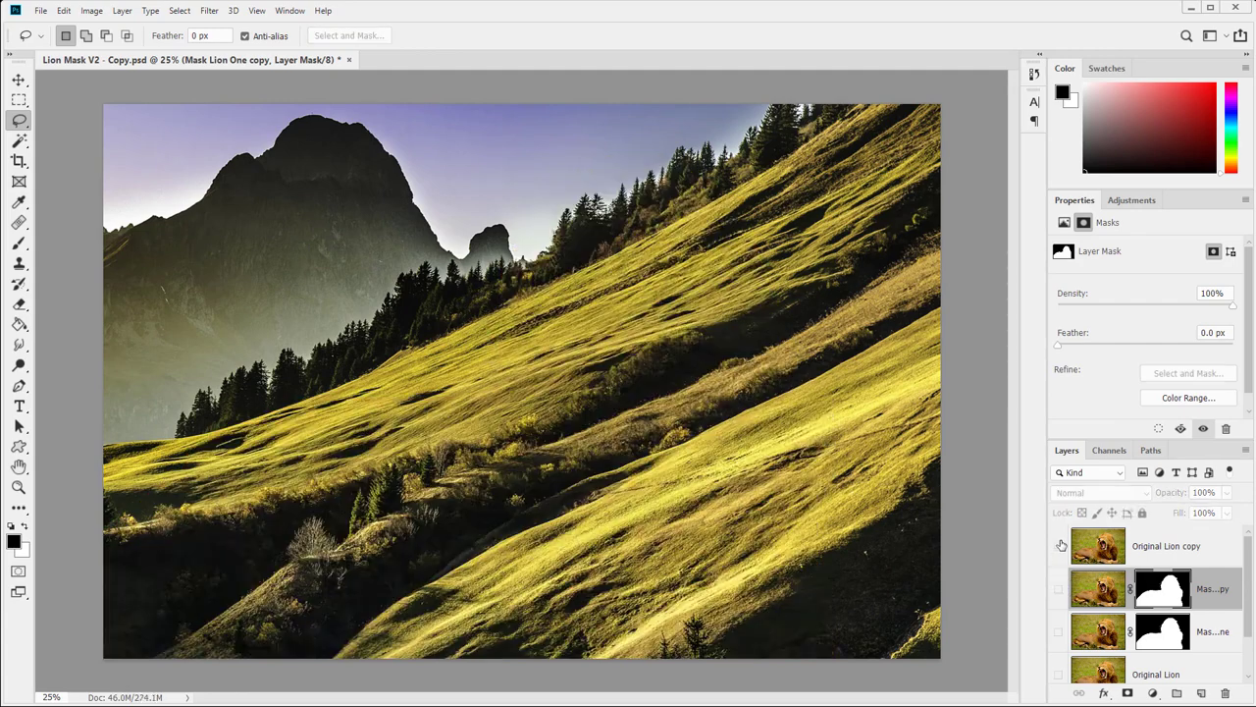
click(1058, 546)
click(1099, 545)
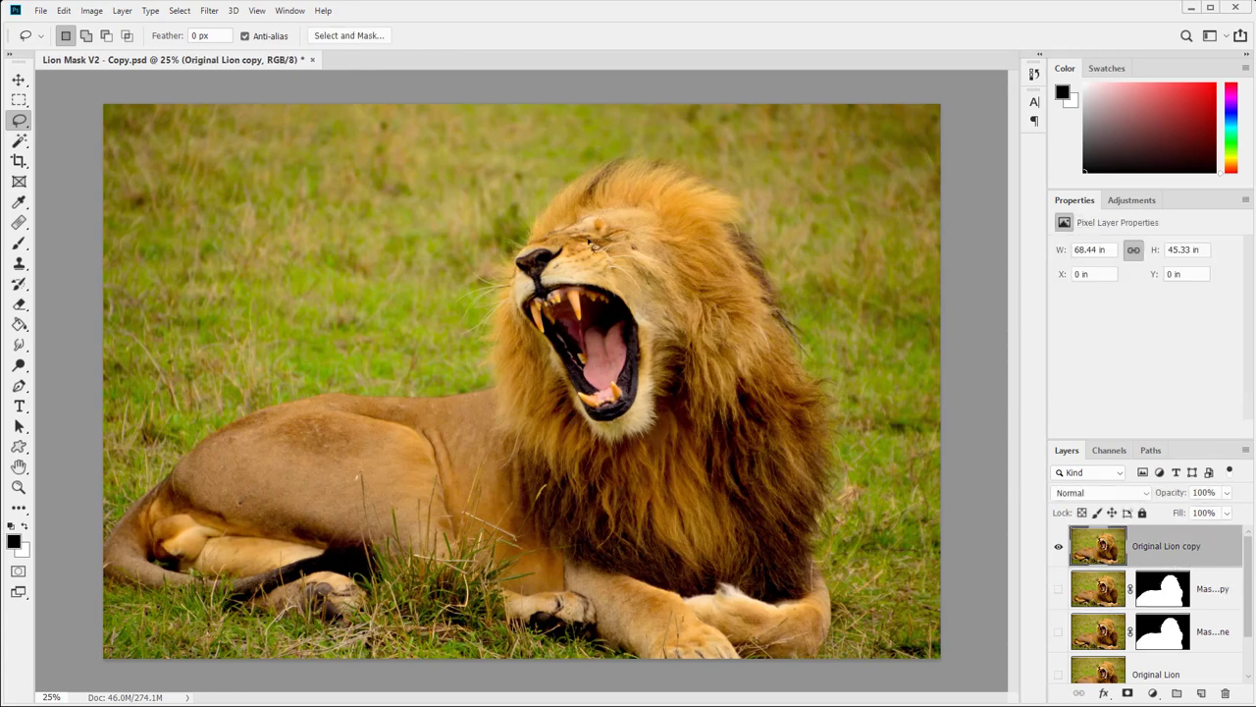
key(ctrl+z)
key(ctrl+z)
key(ctrl+shift+z)
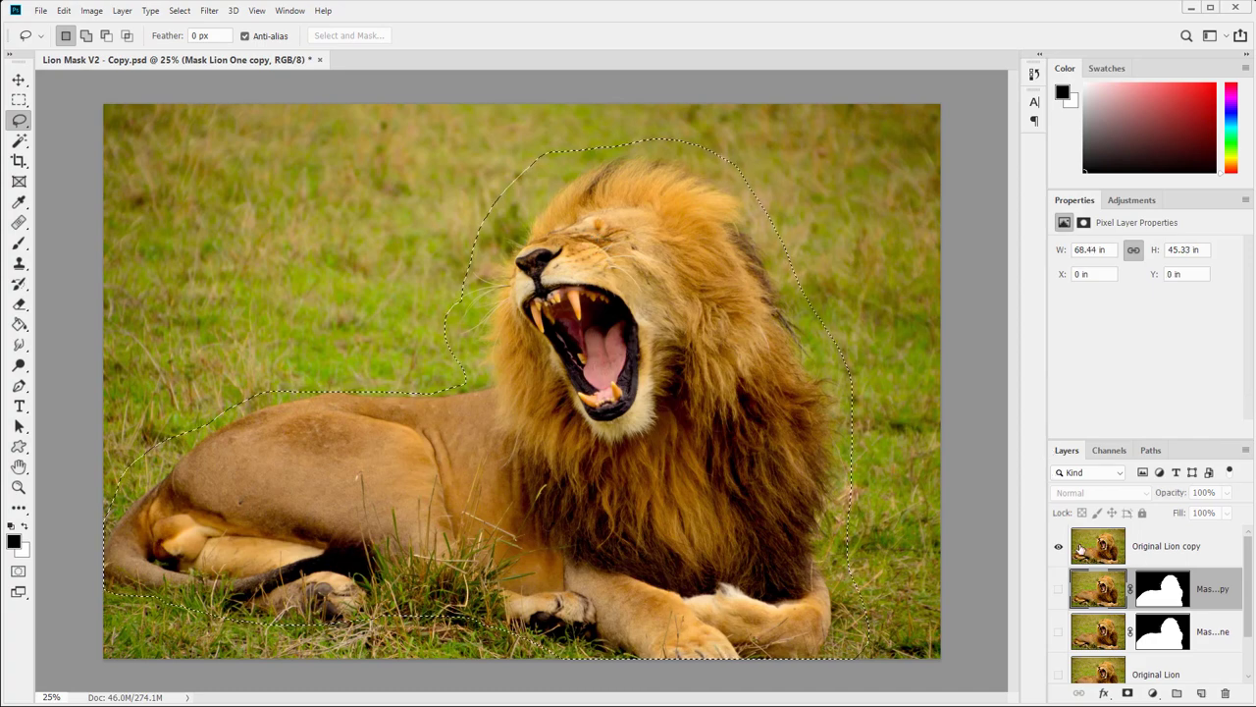
key(ctrl+shift+z)
- Open Refine Edge for the rough lion selection and preview it with Show Radius and Show Original
click(220, 12)
mouse_move(180, 11)
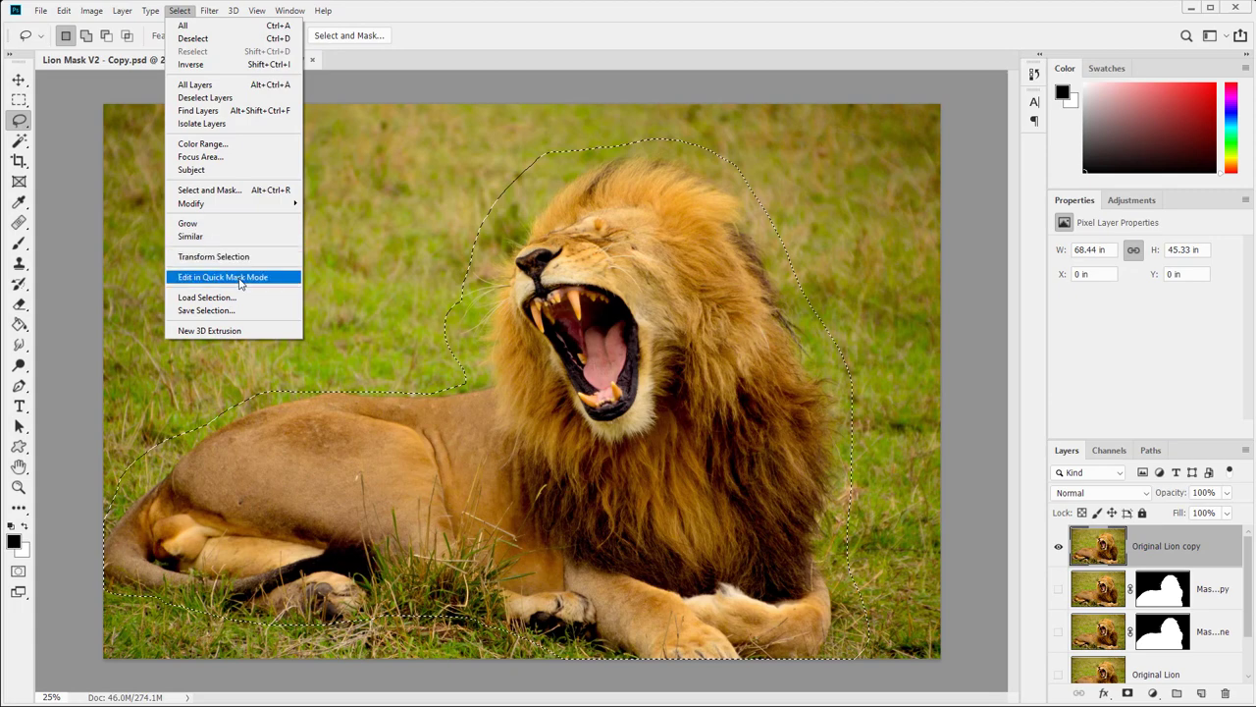
shift+click(232, 190)
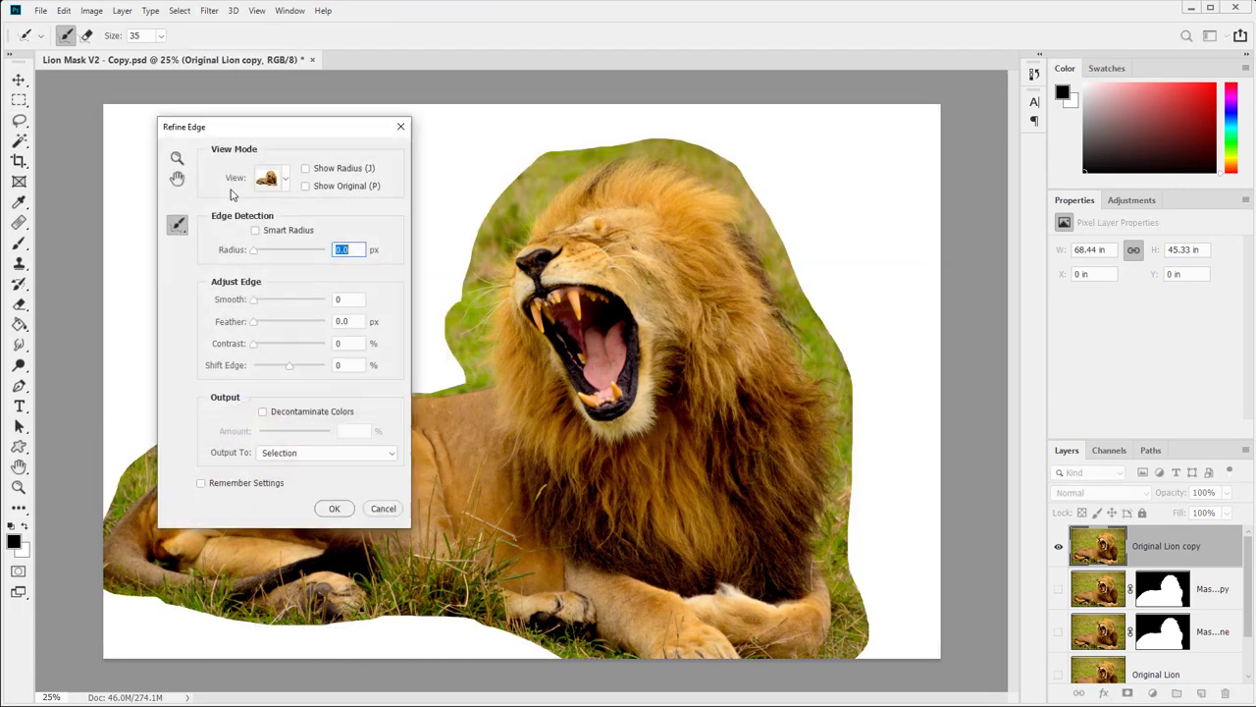
drag(206, 128, 182, 131)
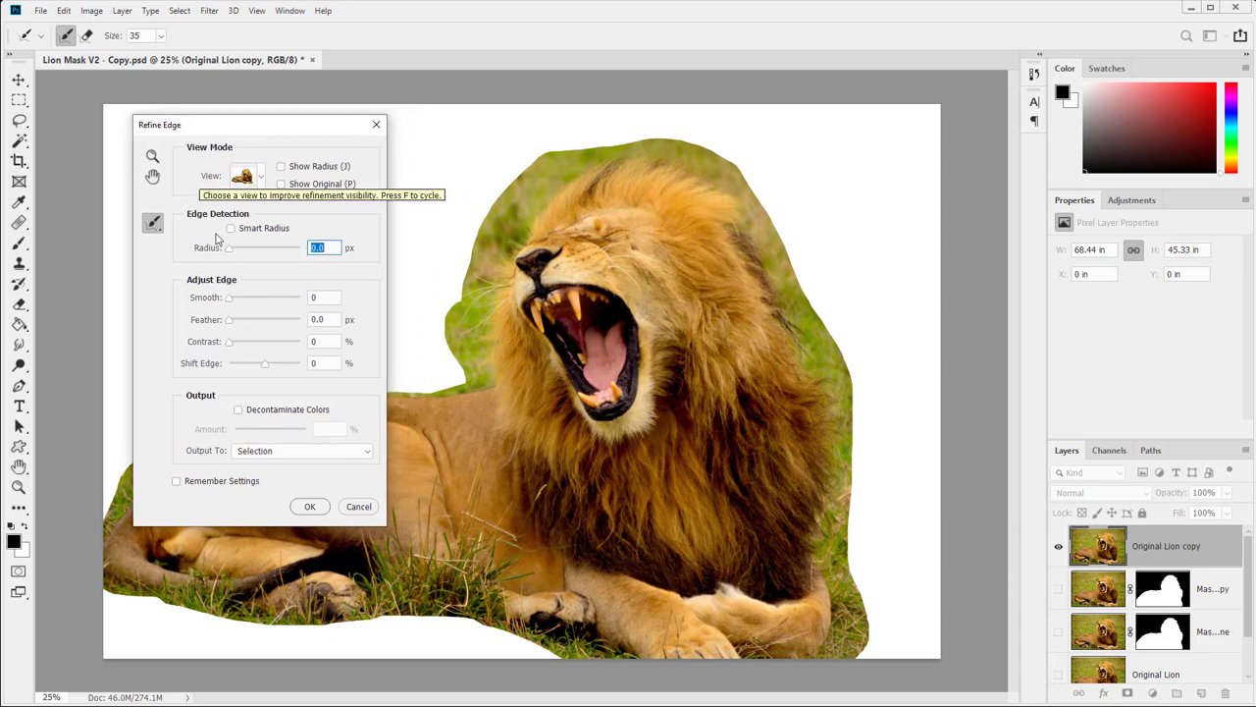
click(297, 167)
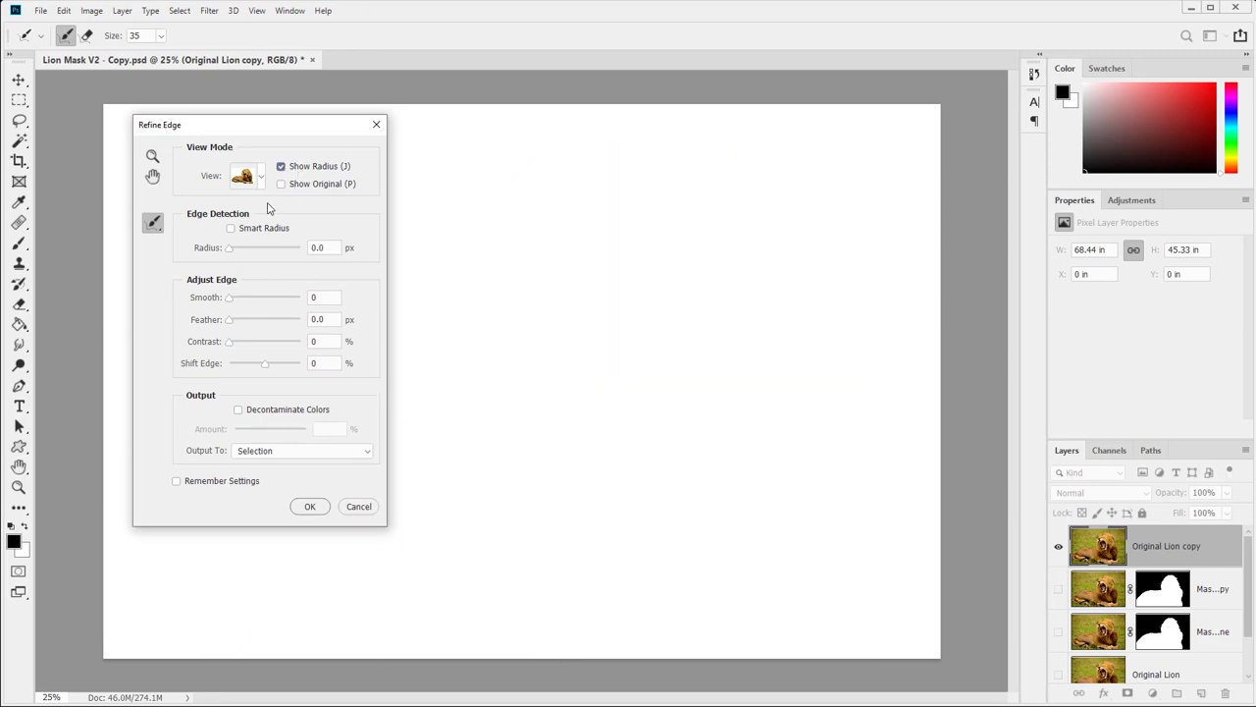
click(282, 186)
click(282, 185)
- Try Smart Radius with a 2.7 px radius, and set the radius to 8.1 px with Smart Radius off
drag(229, 248, 241, 248)
click(240, 235)
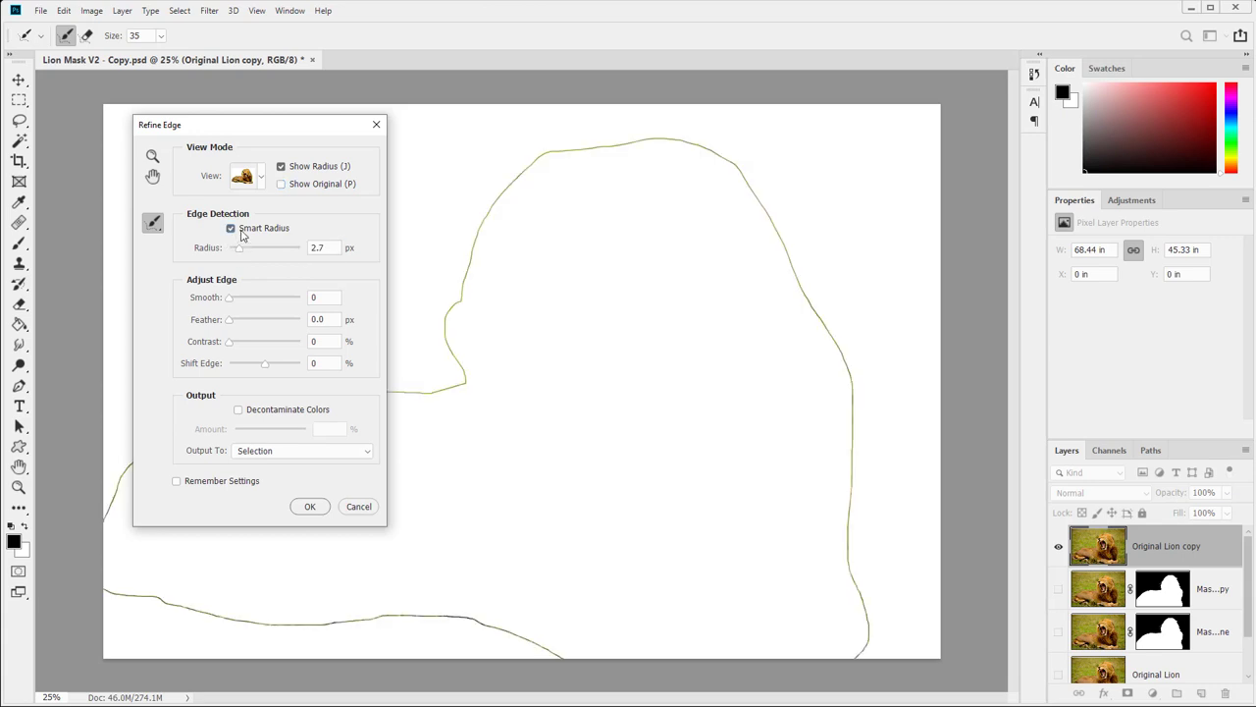
click(243, 236)
drag(238, 248, 257, 252)
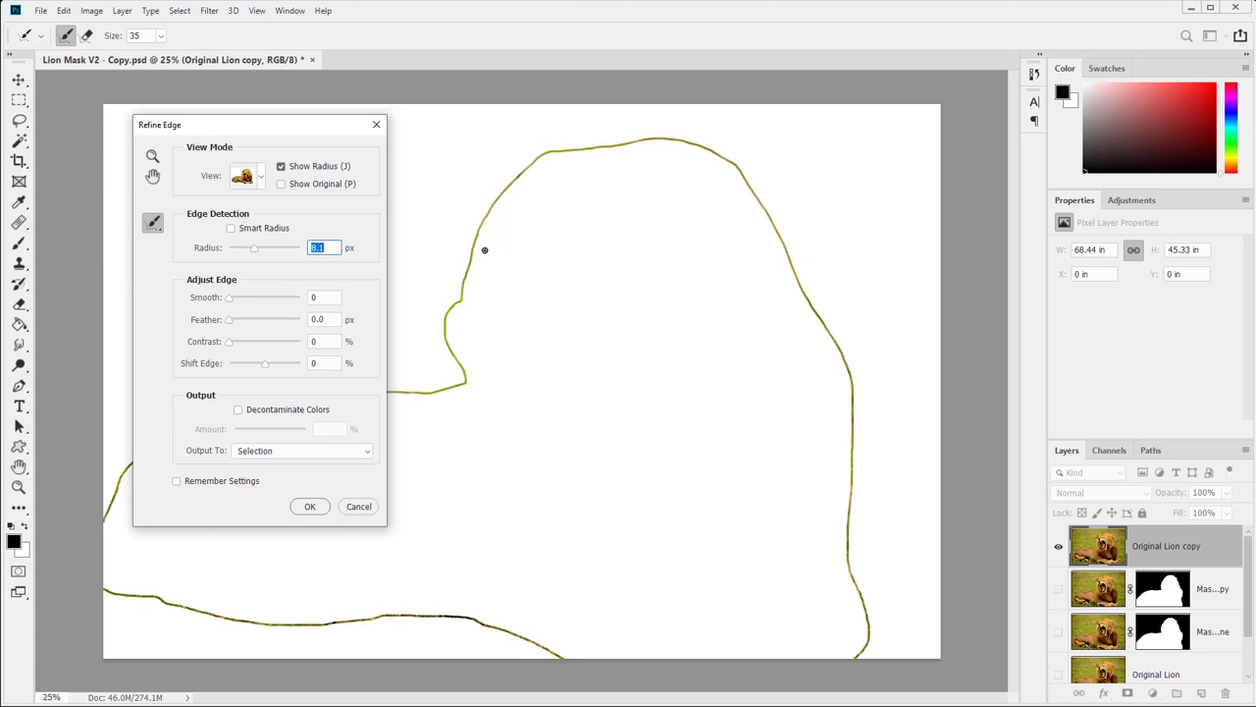
click(154, 233)
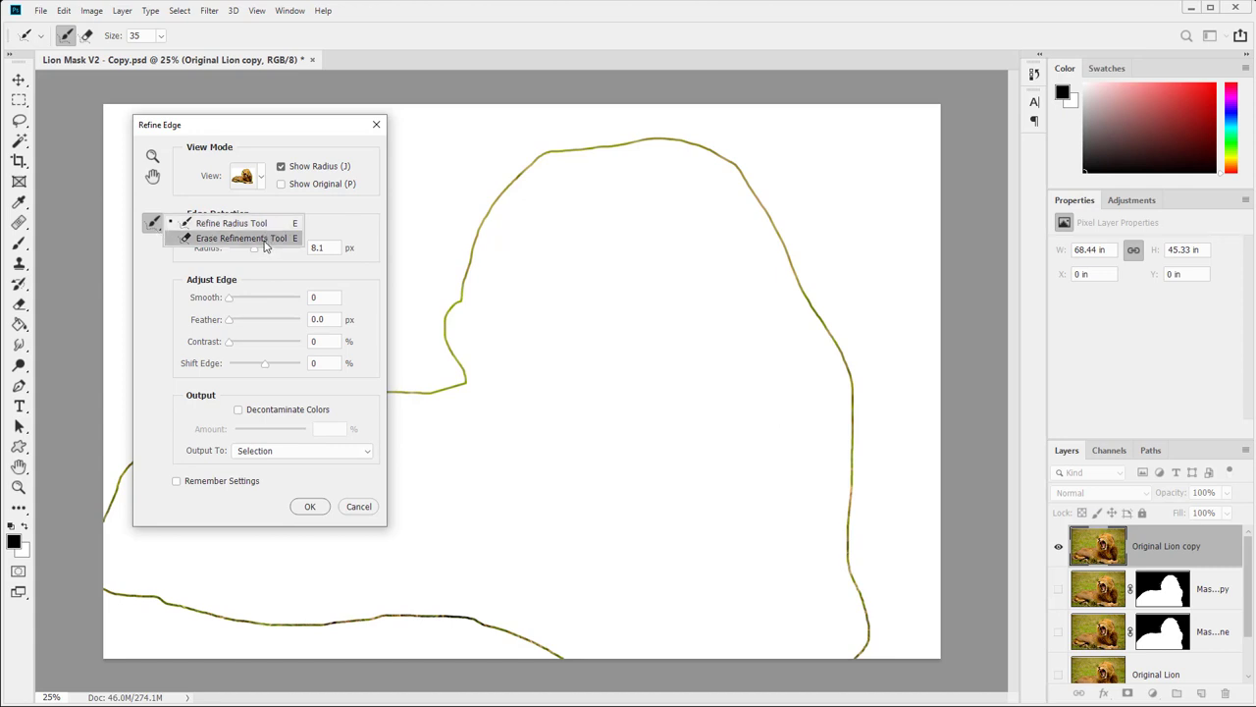
click(334, 277)
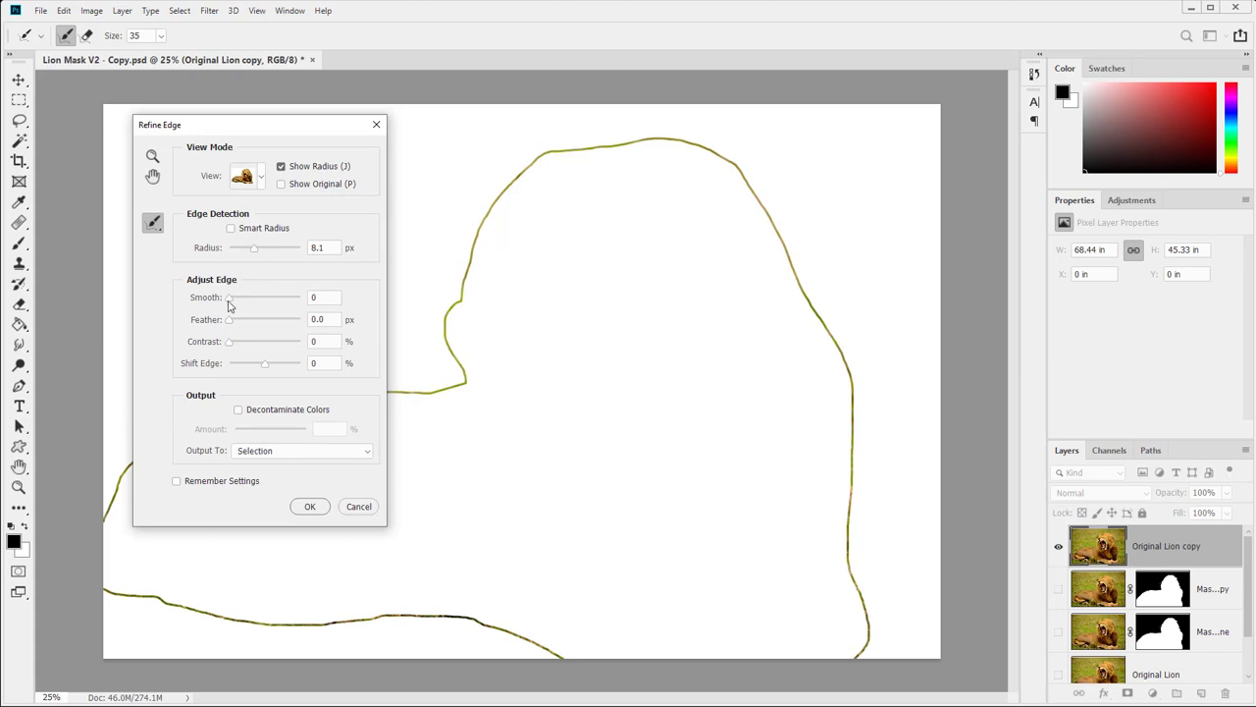
- Set Smooth to 4 and try Decontaminate Colors with its output options, leaving the color decontamination off
mouse_move(227, 303)
mouse_down()
mouse_move(281, 301)
mouse_move(231, 299)
mouse_up()
drag(229, 343, 201, 330)
click(278, 411)
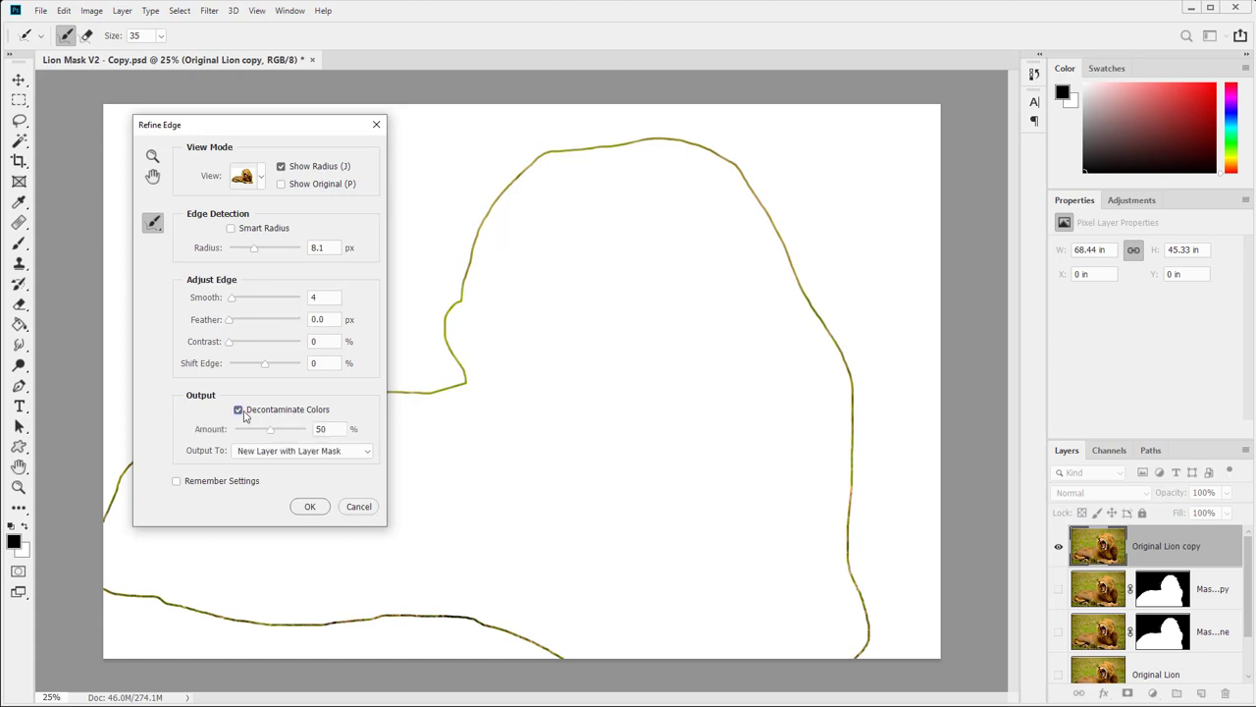
click(268, 450)
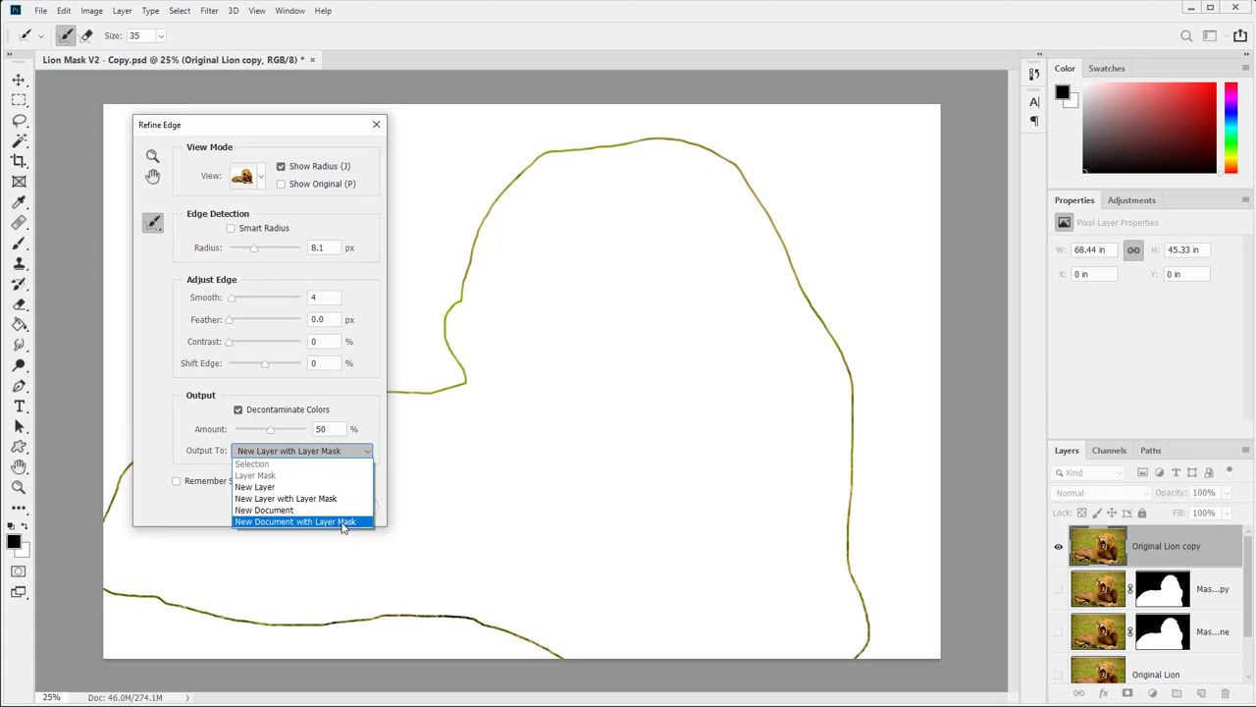
click(250, 414)
click(241, 412)
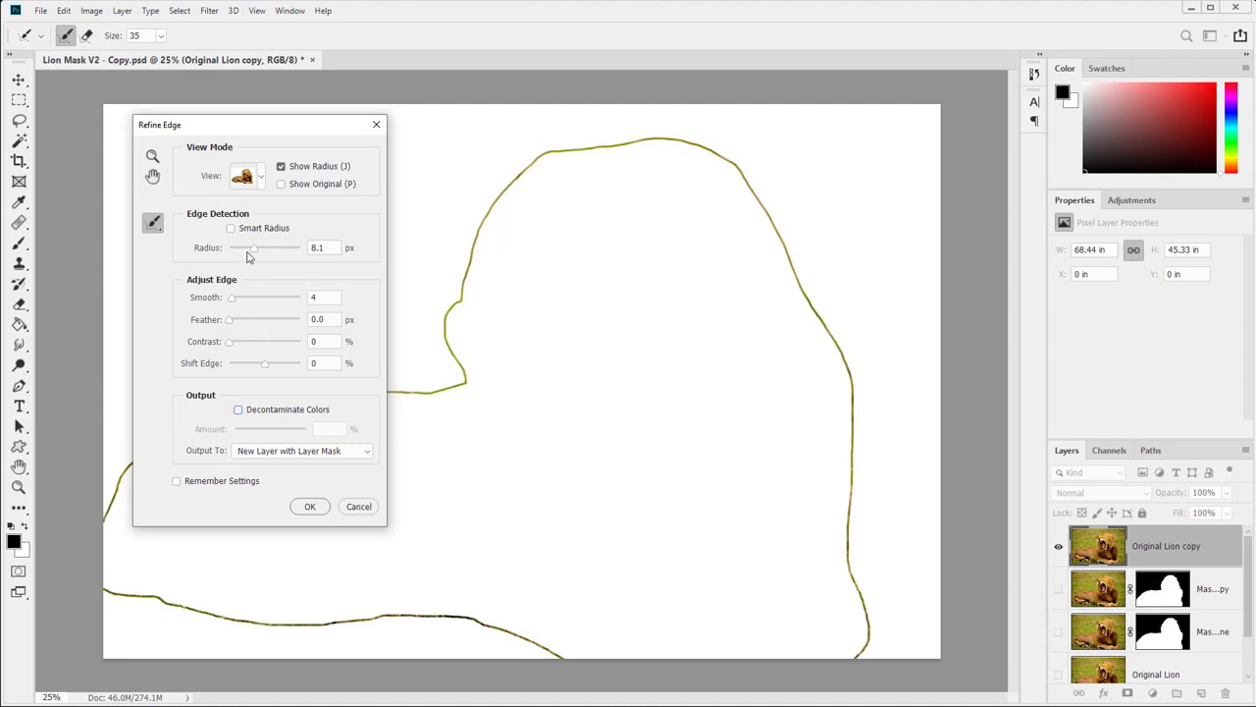
- Set the radius to 4.4 px and paint trial Refine Radius strokes along the selection edge near the lion's forehead
drag(248, 256, 246, 252)
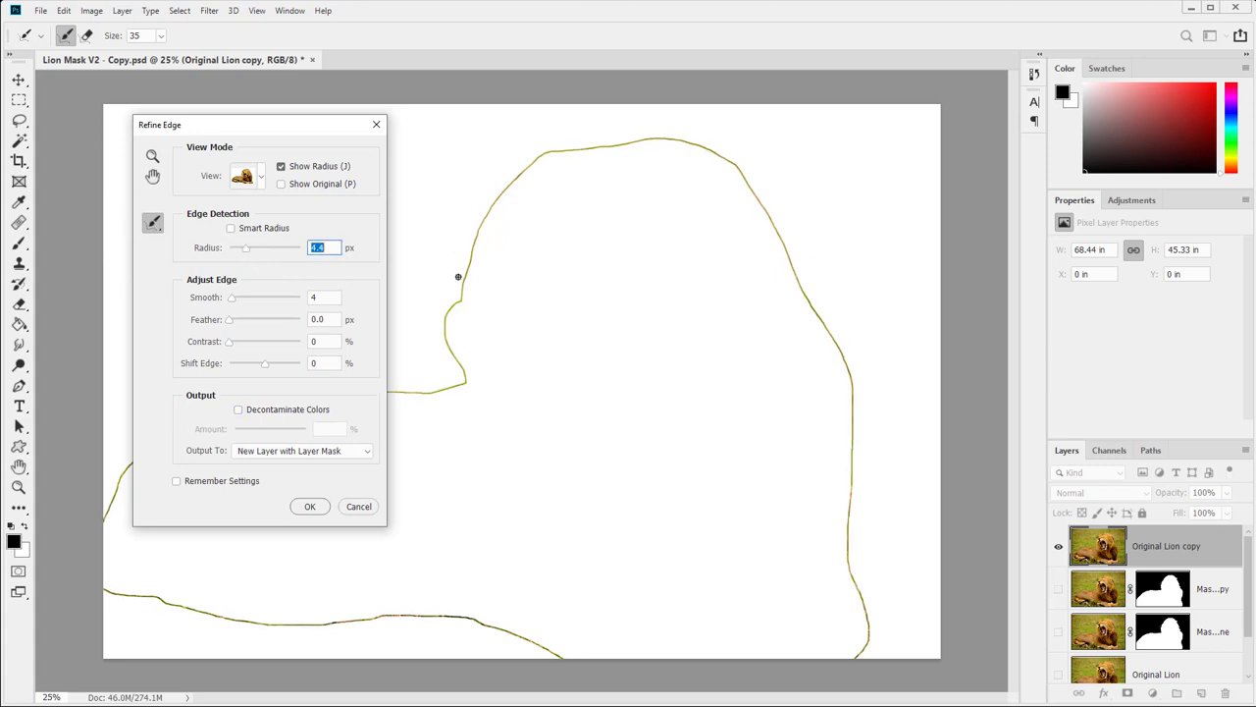
mouse_move(475, 236)
mouse_down()
mouse_move(523, 185)
mouse_move(529, 207)
mouse_move(649, 168)
mouse_up()
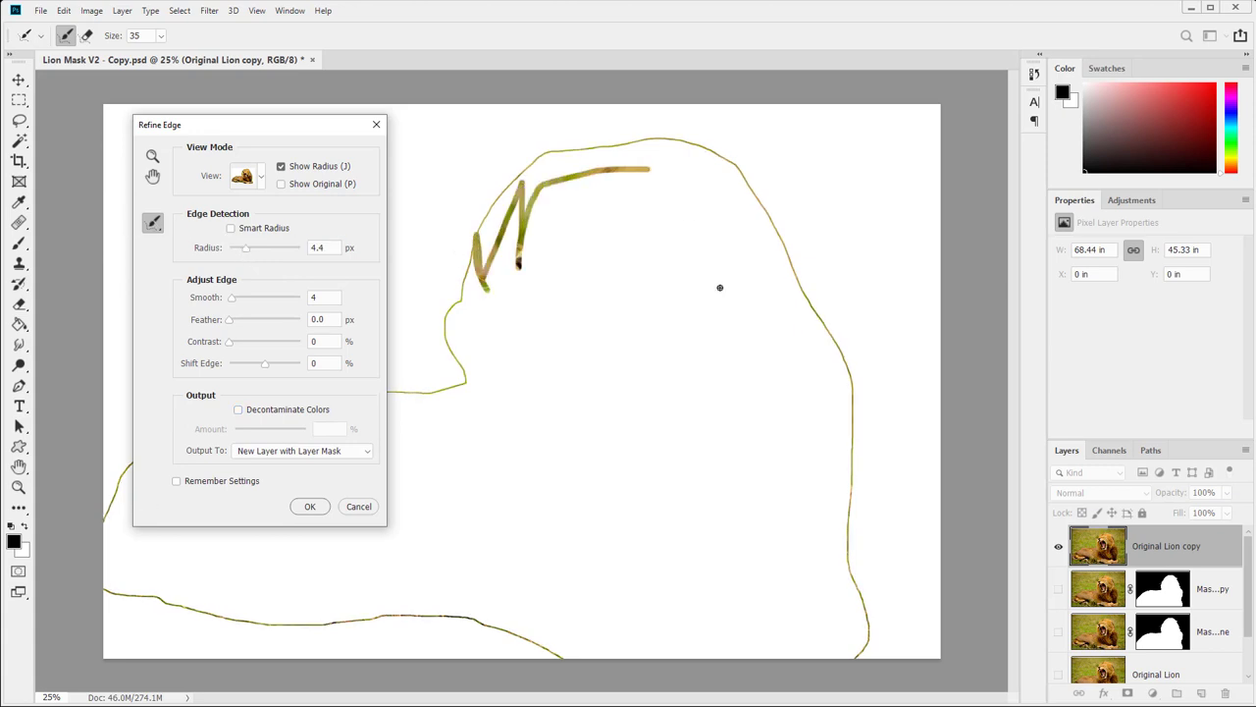
mouse_move(533, 196)
mouse_down()
mouse_move(539, 141)
mouse_move(520, 147)
mouse_up()
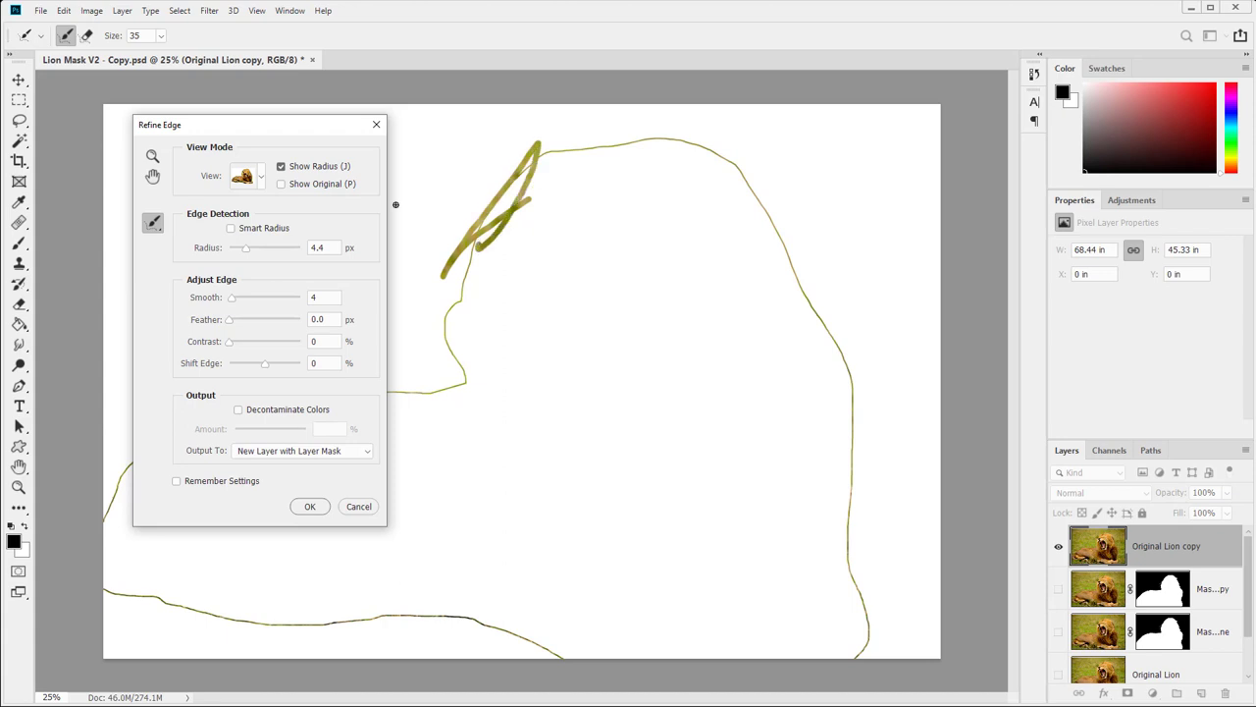
click(282, 167)
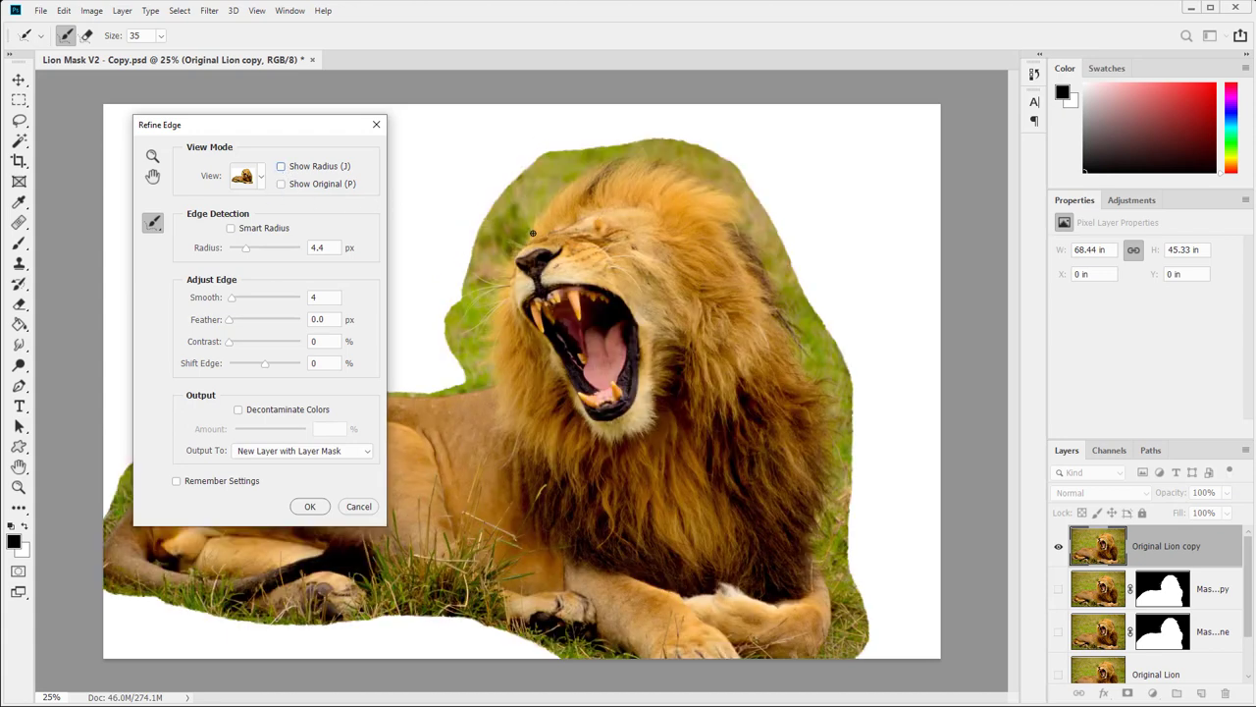
- Try Refine Radius strokes along the lion's forehead and muzzle, compare with Show Radius on and off, and close Refine Edge without applying
key(z)
mouse_move(529, 230)
mouse_down()
mouse_move(551, 237)
mouse_move(537, 253)
mouse_up()
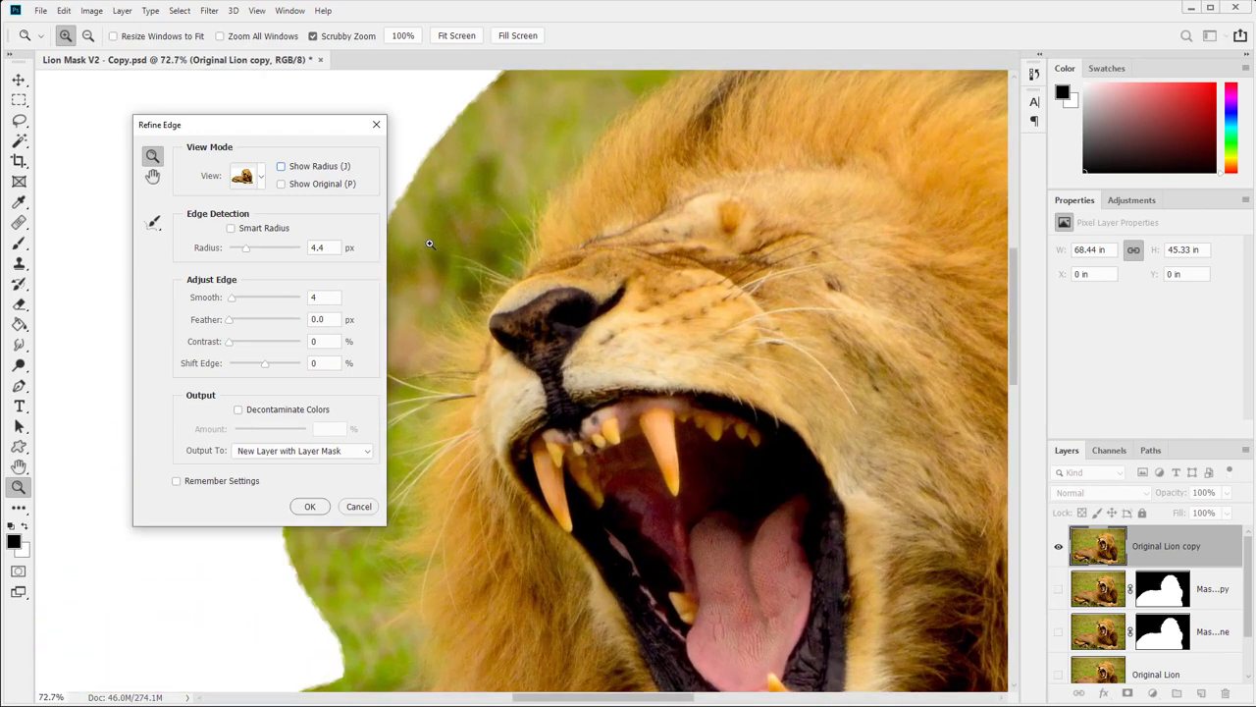
click(153, 223)
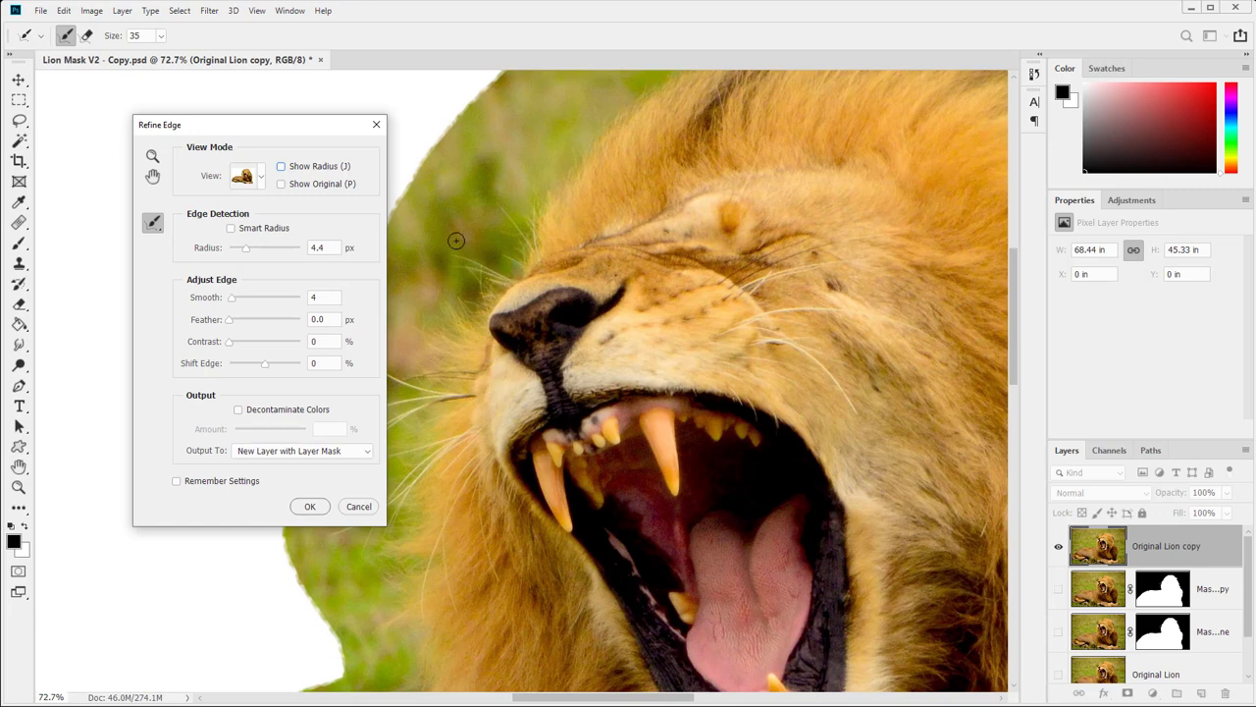
key(space)
drag(564, 246, 726, 324)
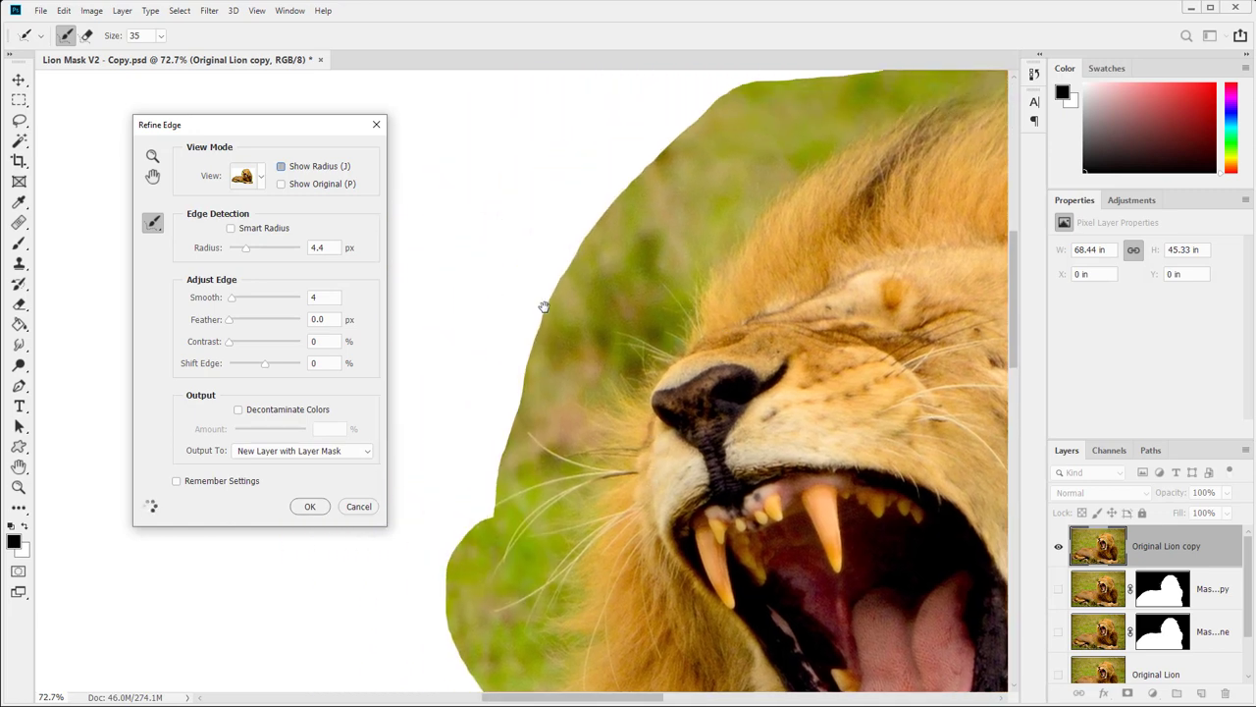
key(j)
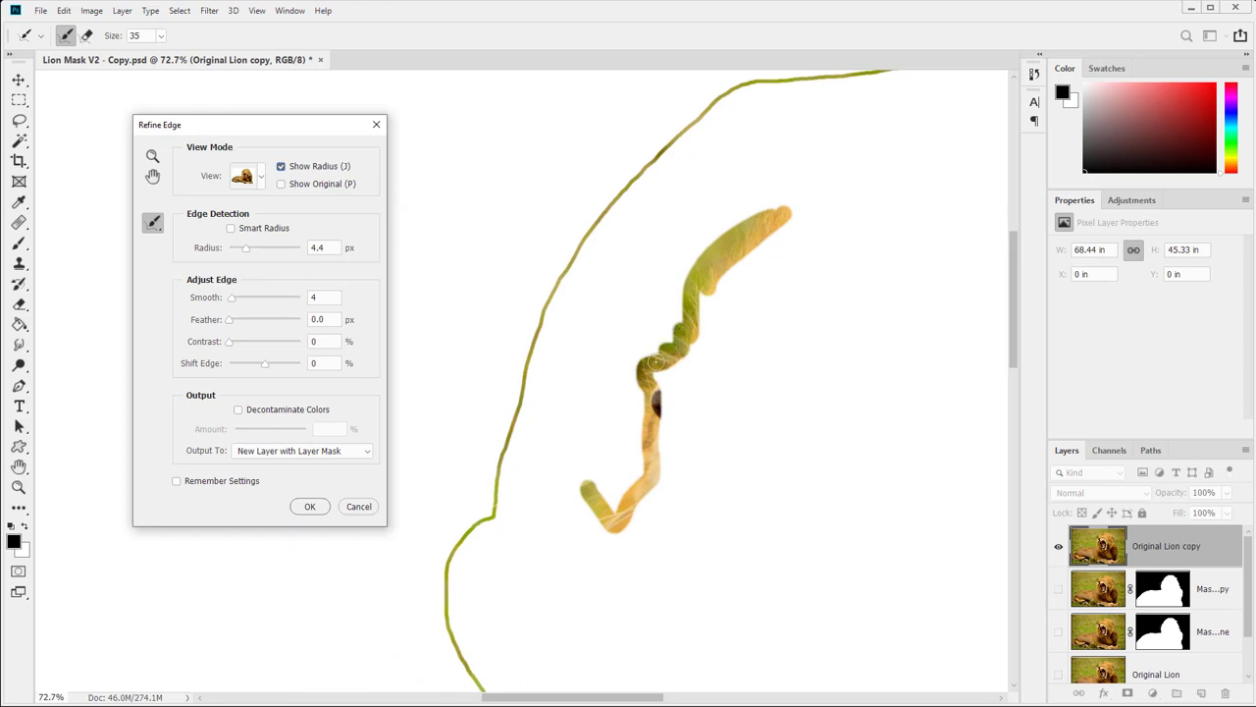
mouse_move(656, 362)
mouse_down()
mouse_move(620, 486)
mouse_move(613, 460)
mouse_up()
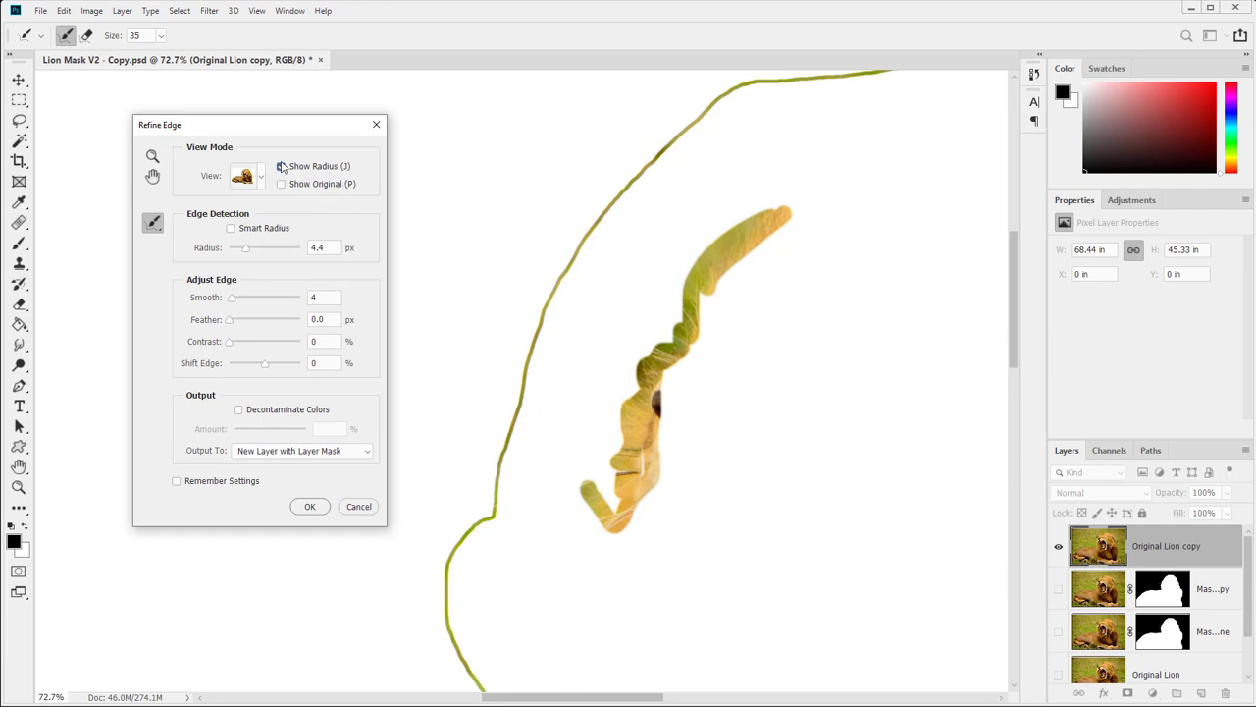
click(288, 167)
click(291, 169)
click(292, 168)
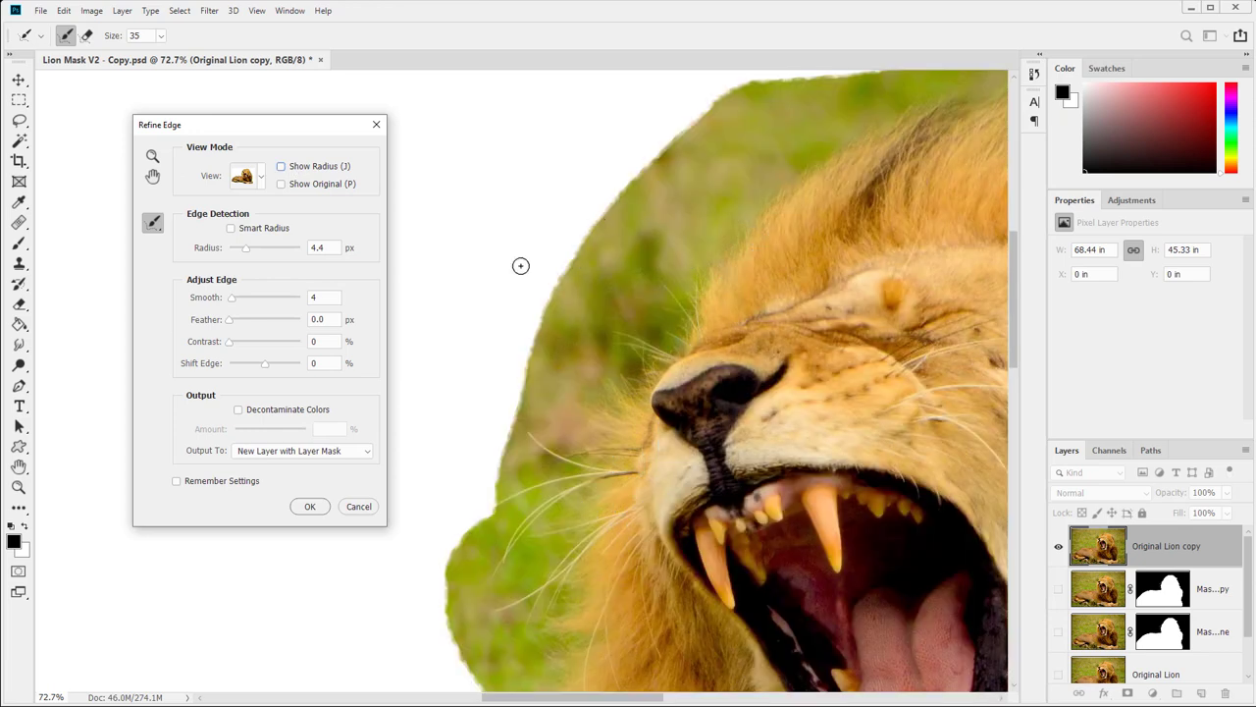
click(376, 124)
- Delete the Original Lion copy layer, and show Mask Lion One copy with its layer mask active and the selection cleared
mouse_move(1191, 546)
mouse_down()
mouse_move(1177, 579)
mouse_move(1192, 658)
mouse_move(1225, 693)
mouse_up()
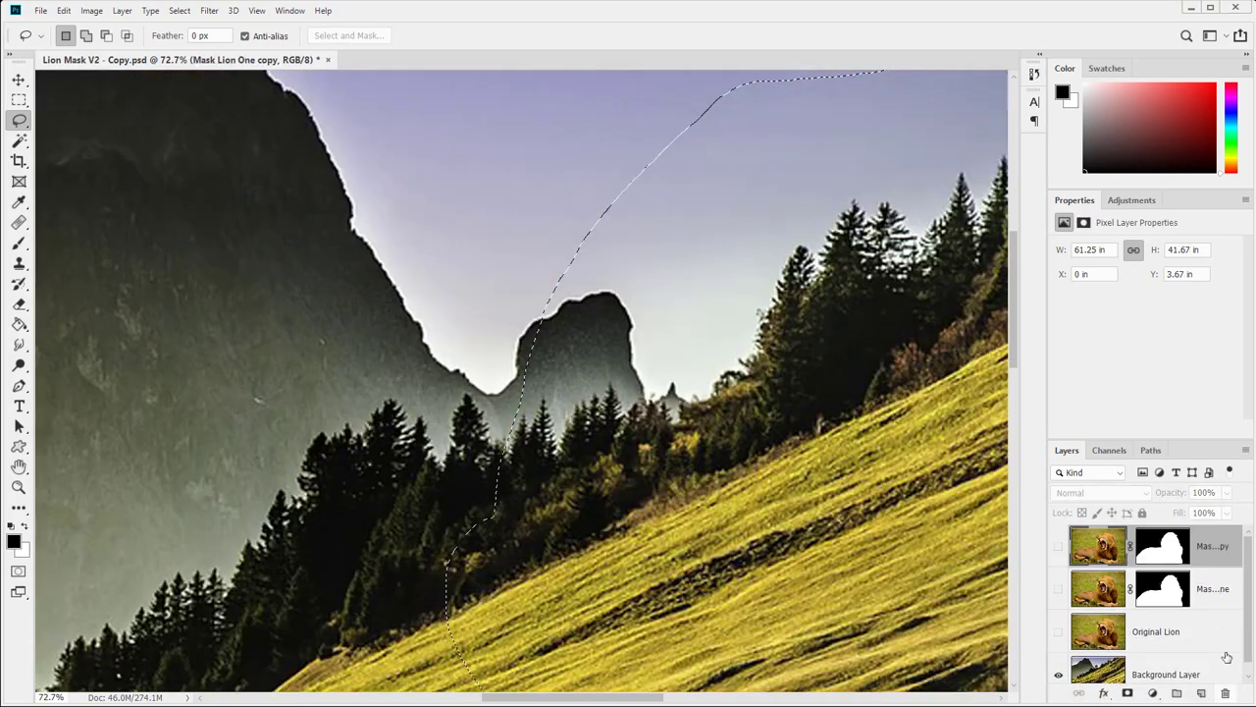
click(1163, 552)
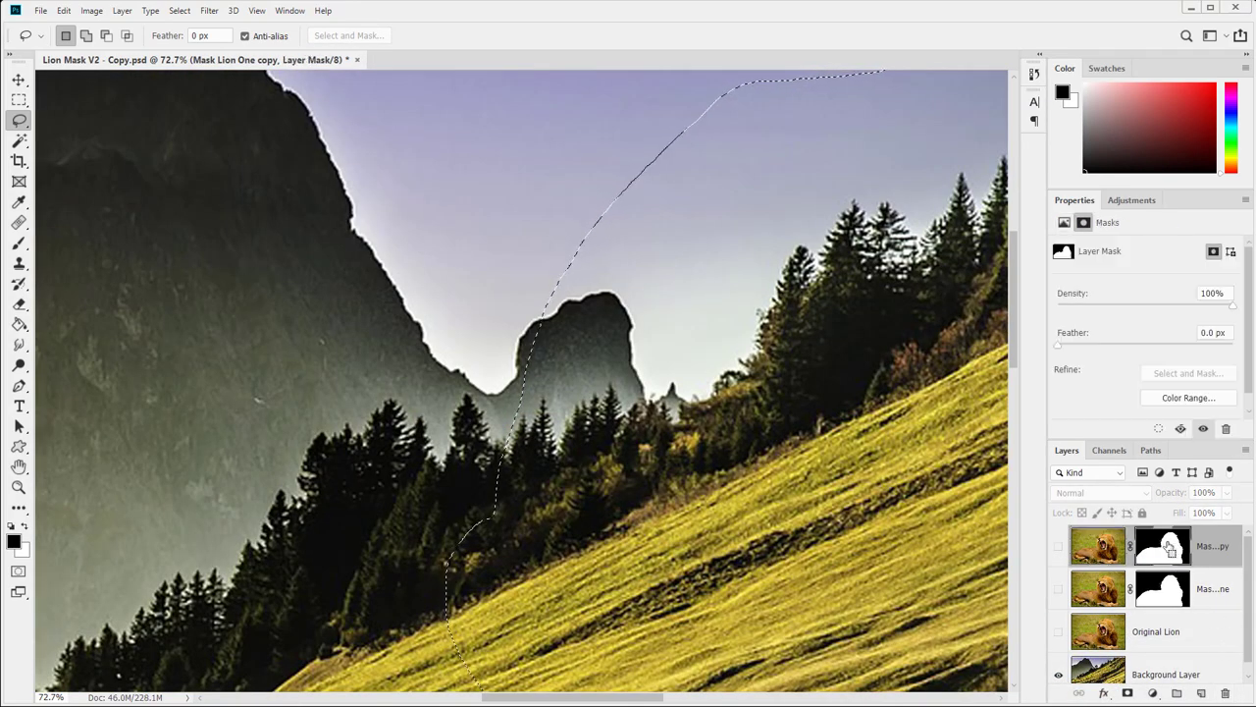
key(ctrl+d)
click(1058, 546)
- Open Refine Mask on the Mask Lion One copy layer mask, with the lion's nose and forehead edge in close view
key(z)
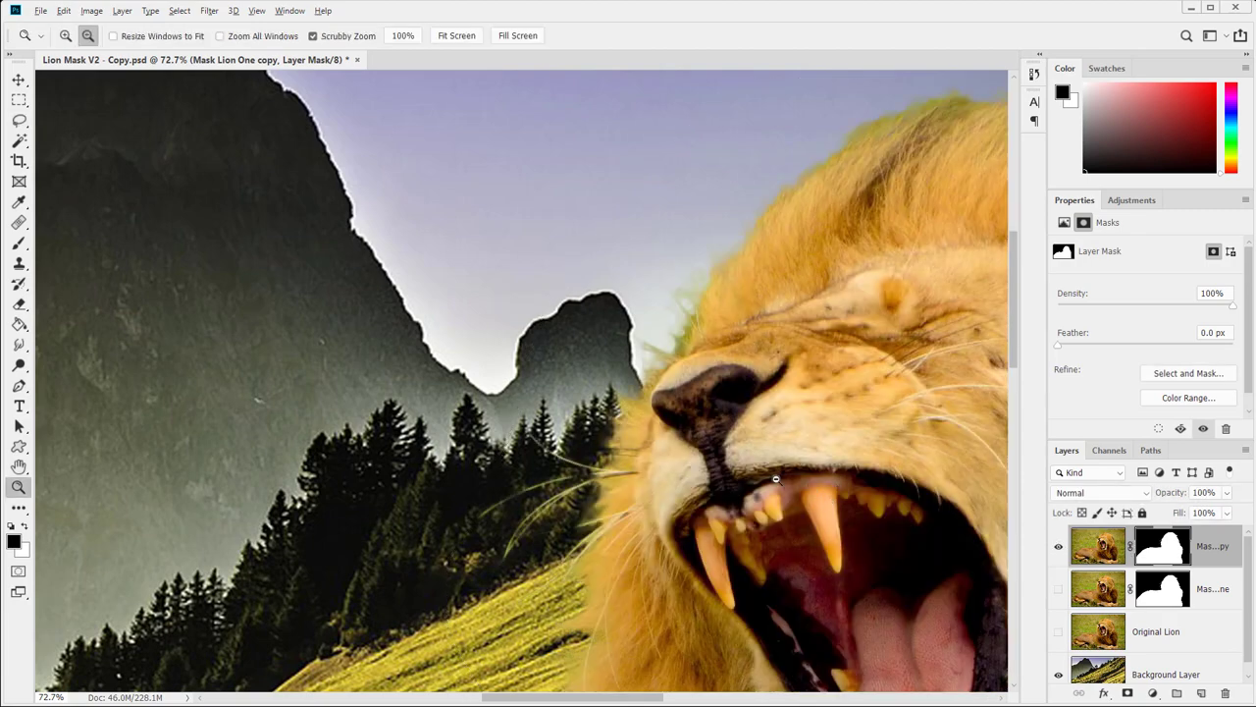
alt+click(776, 478)
alt+click(776, 478)
drag(667, 384, 565, 420)
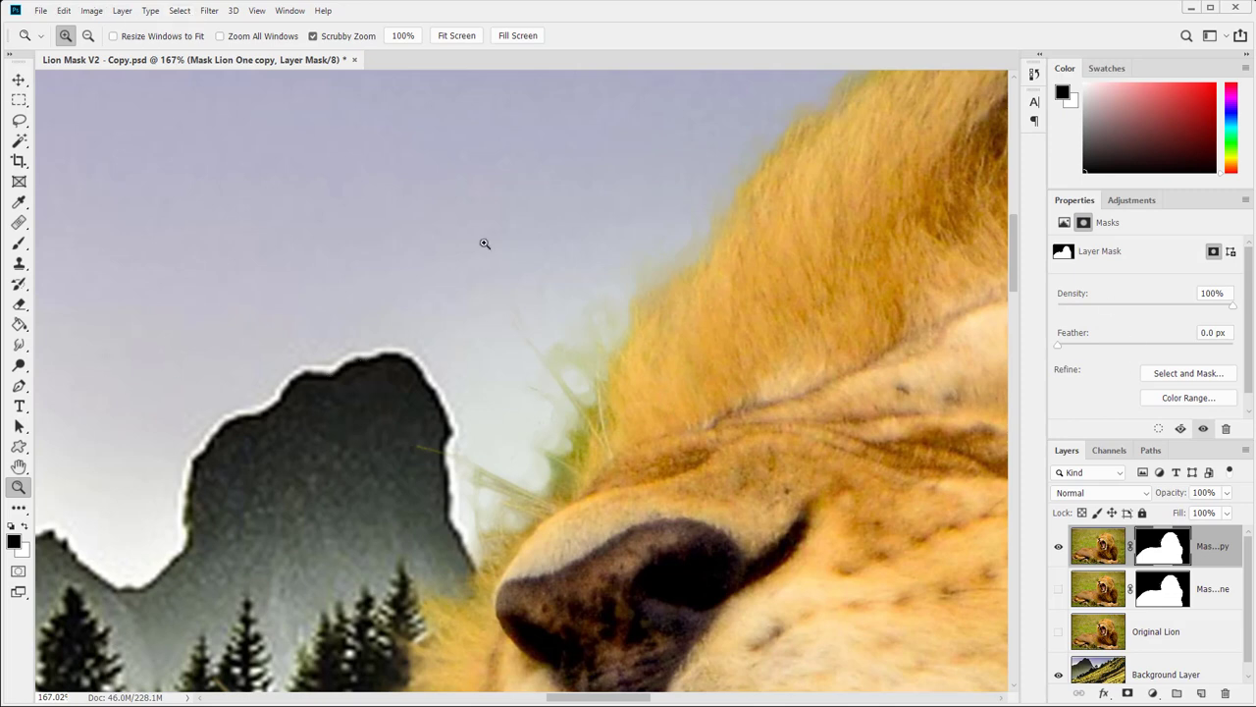
click(179, 10)
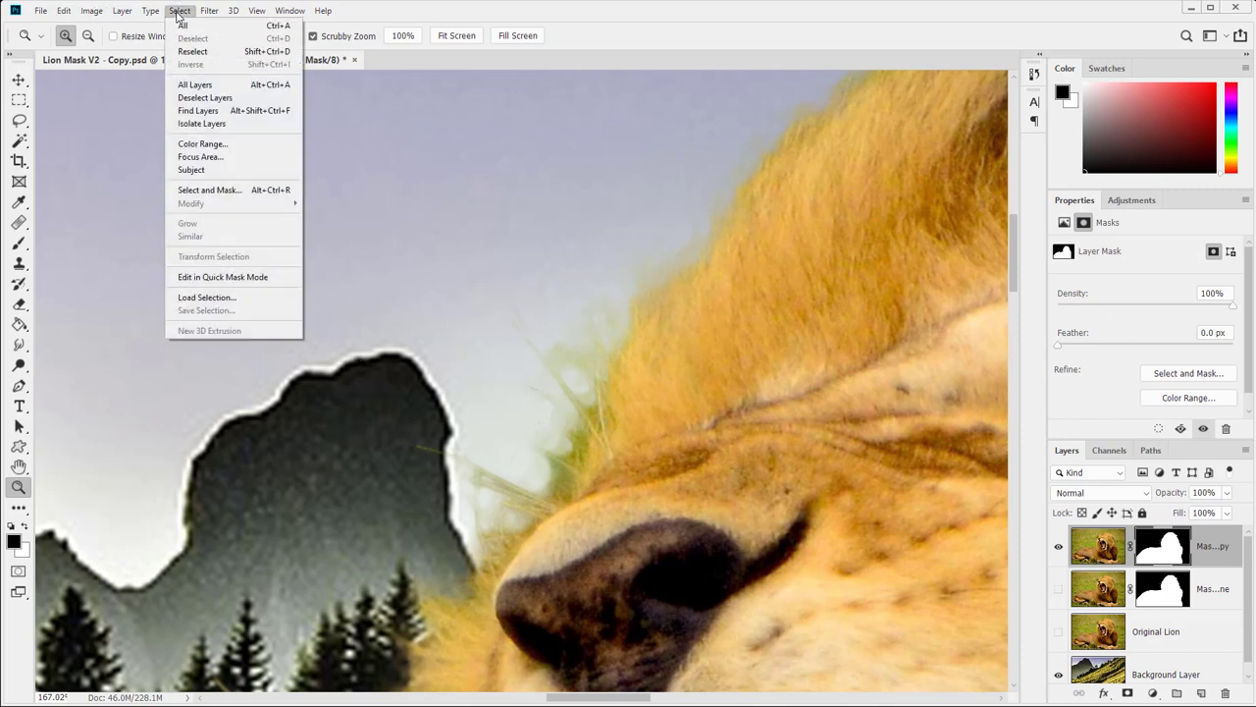
click(212, 193)
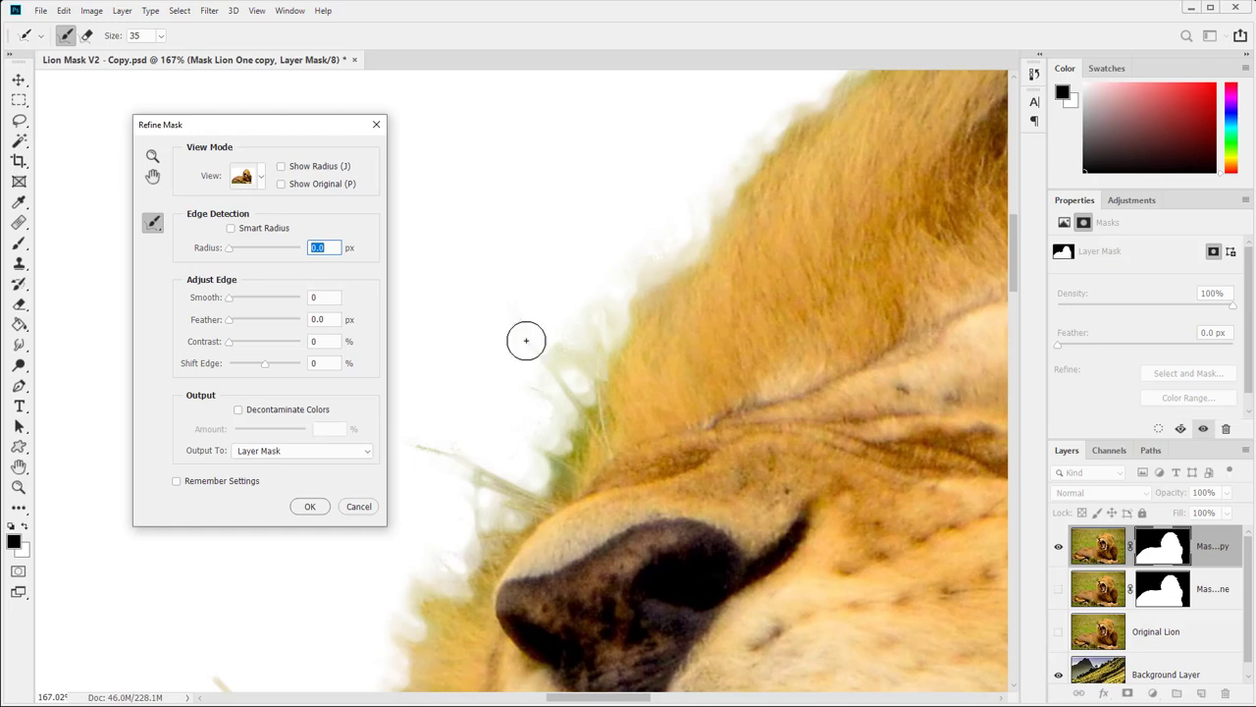
- Paint Refine Radius strokes over the hairs above the nose at brush size 35, and along a muzzle whisker with a smaller brush
drag(518, 337, 583, 420)
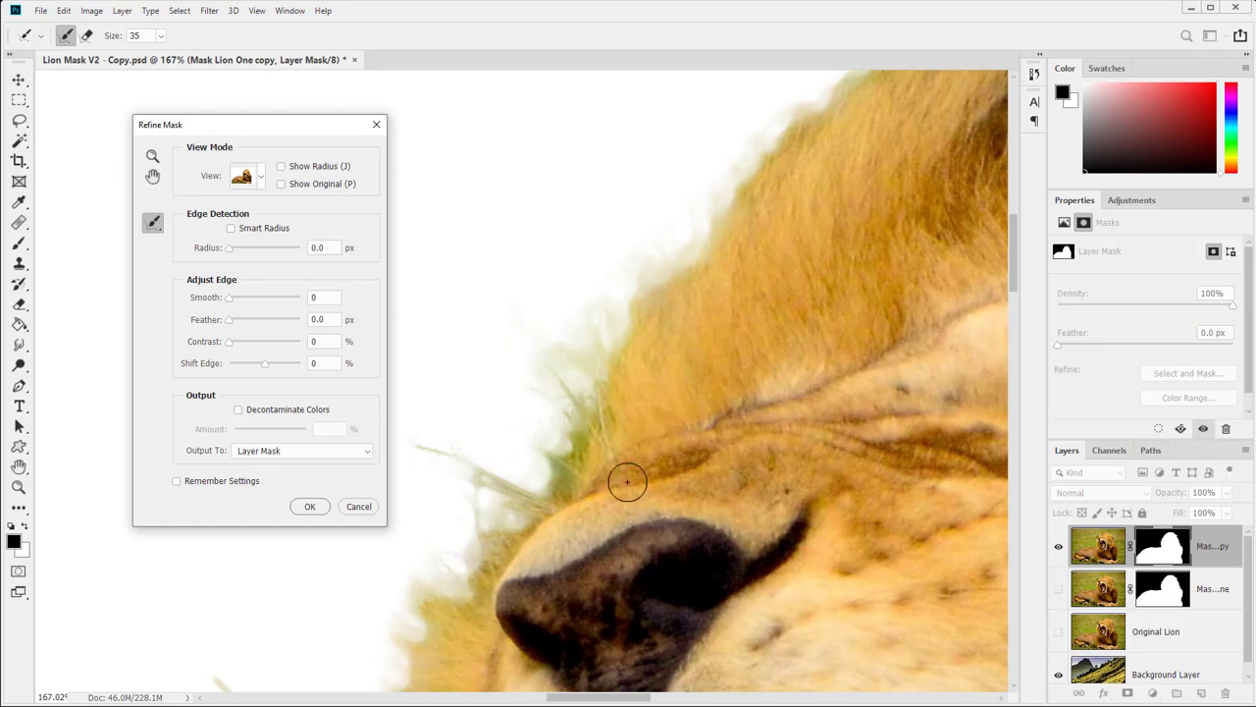
drag(530, 497, 408, 452)
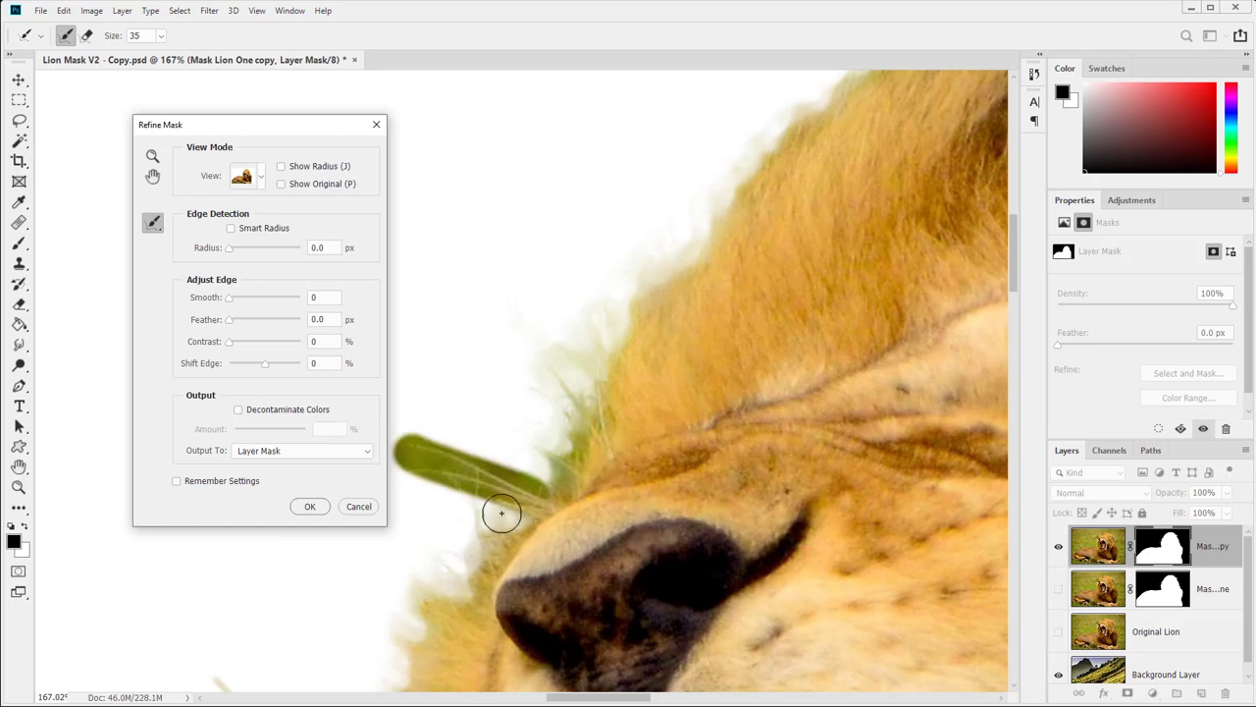
mouse_move(530, 496)
mouse_down()
mouse_move(695, 229)
mouse_move(815, 227)
mouse_up()
key(bracketleft)
key(bracketleft)
key(bracketleft)
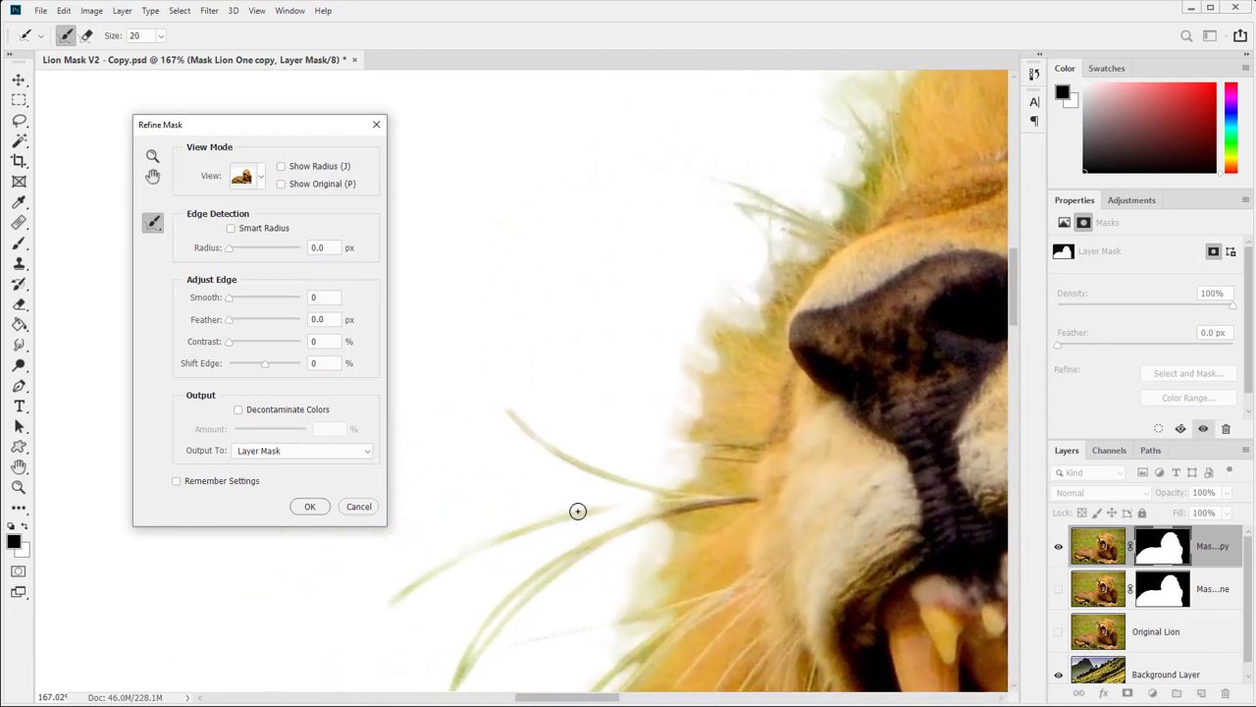
drag(580, 510, 646, 509)
mouse_move(665, 499)
mouse_down()
mouse_move(523, 527)
mouse_move(397, 592)
mouse_move(522, 534)
mouse_move(608, 508)
mouse_up()
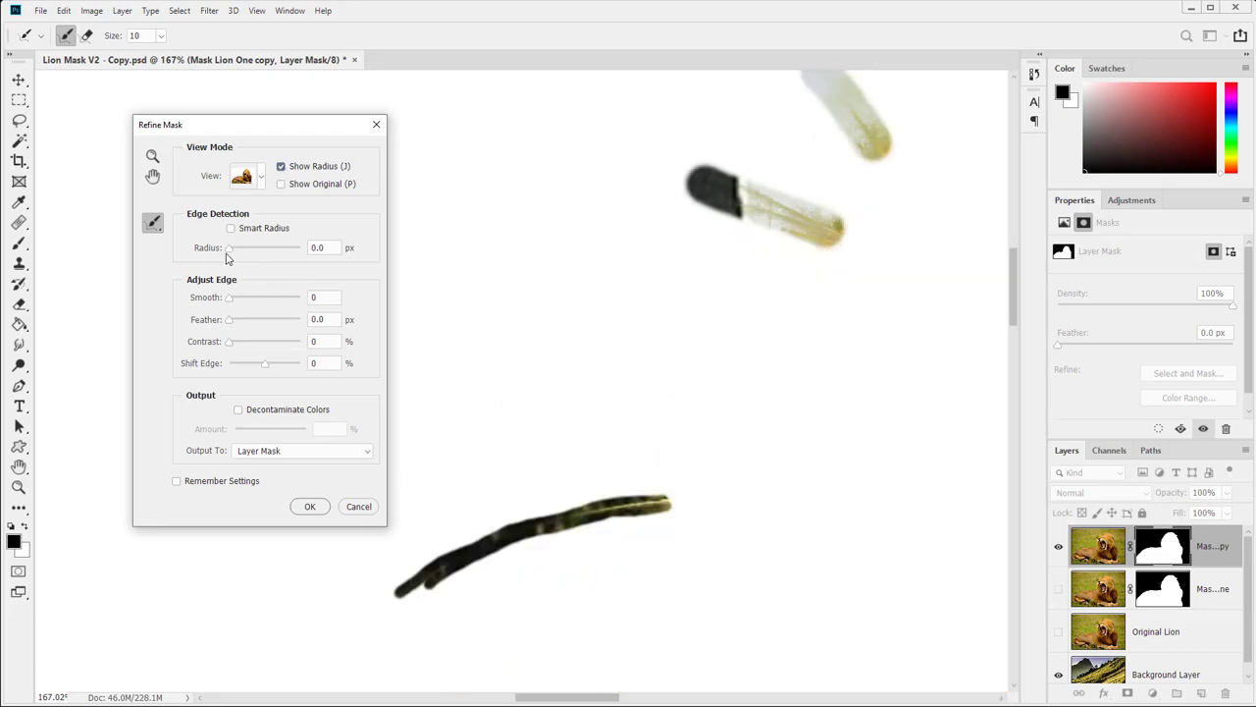
- Set the edge detection radius to 2.0 px and turn on Smart Radius
click(239, 248)
click(231, 227)
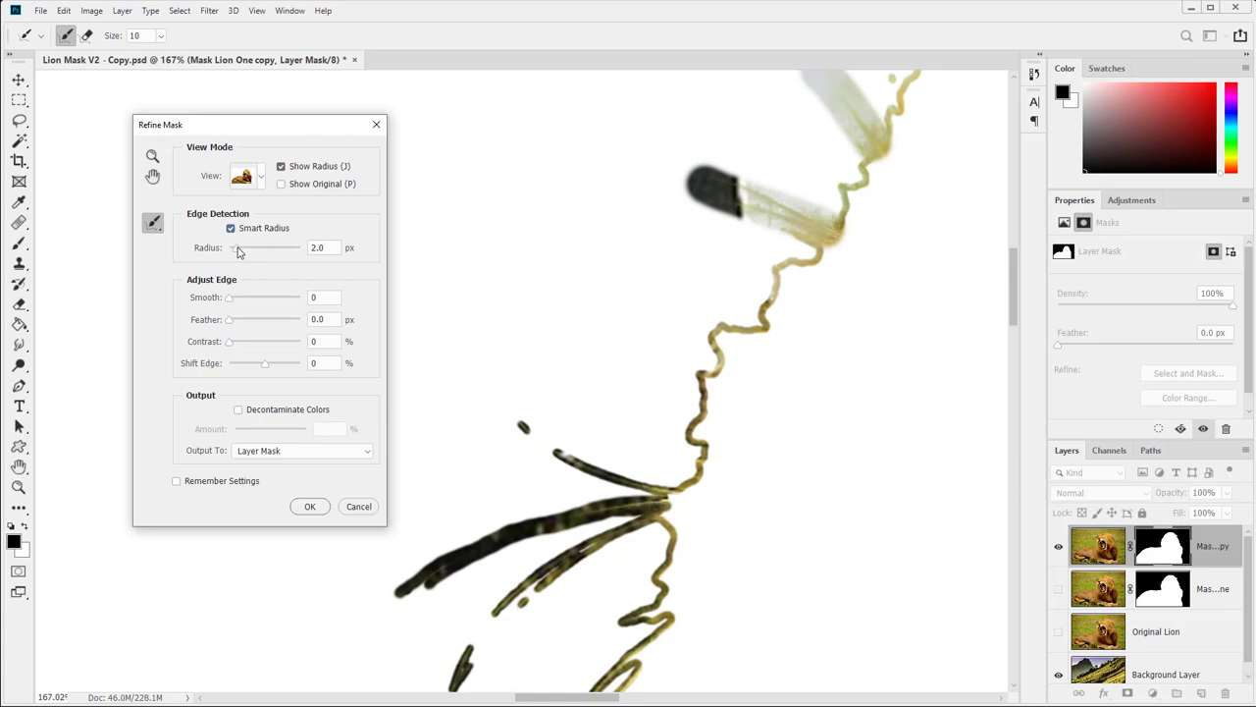
click(239, 251)
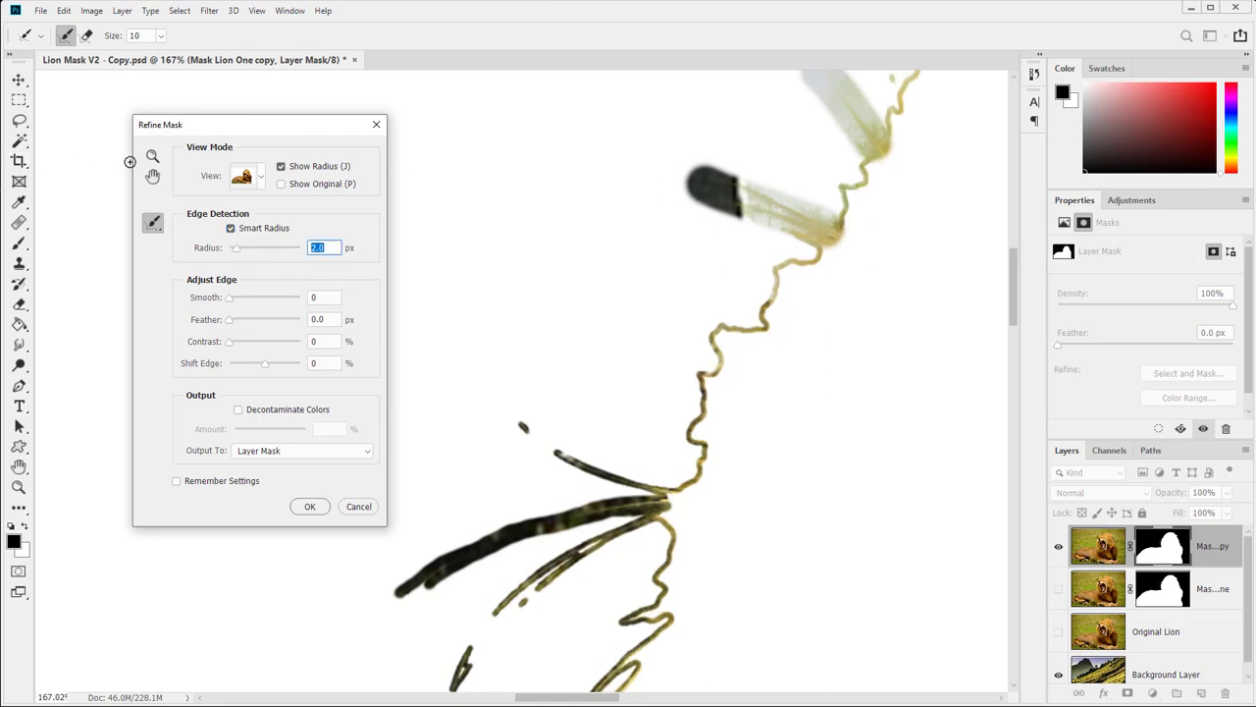
- Use the Erase Refinements Tool with a small brush, down to size 6, to trim excess radius around the nose and muzzle whiskers
click(161, 232)
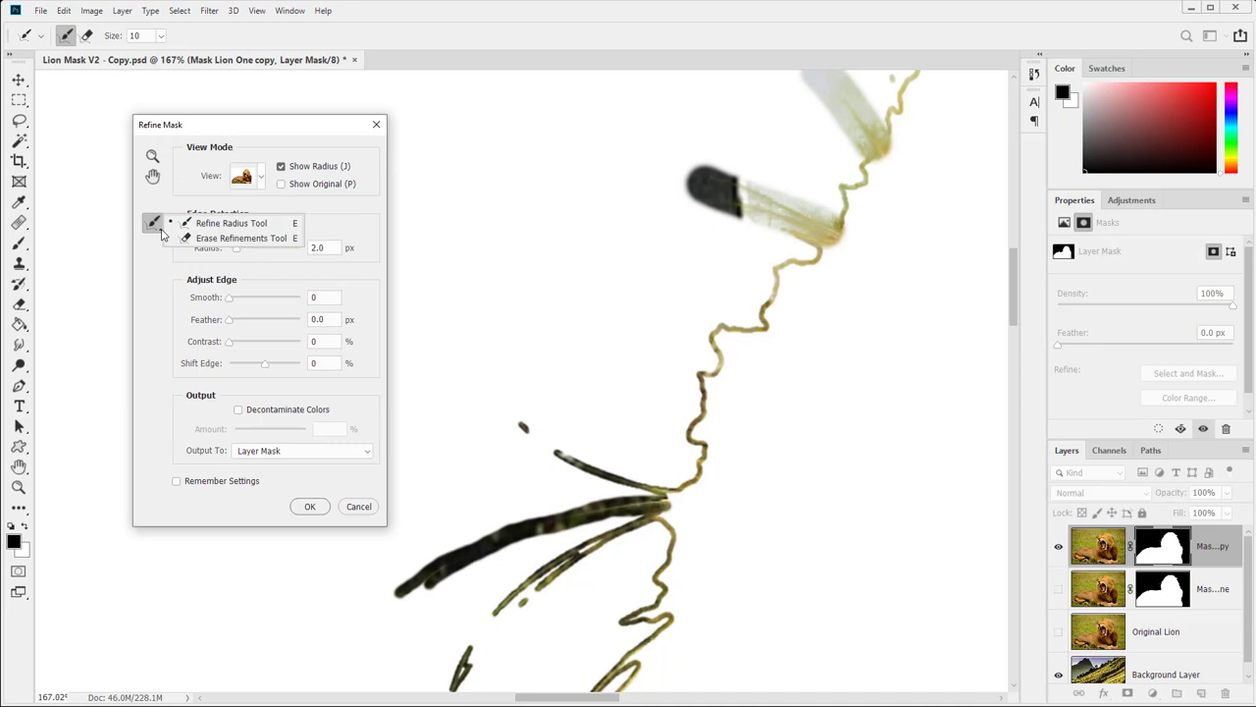
click(206, 241)
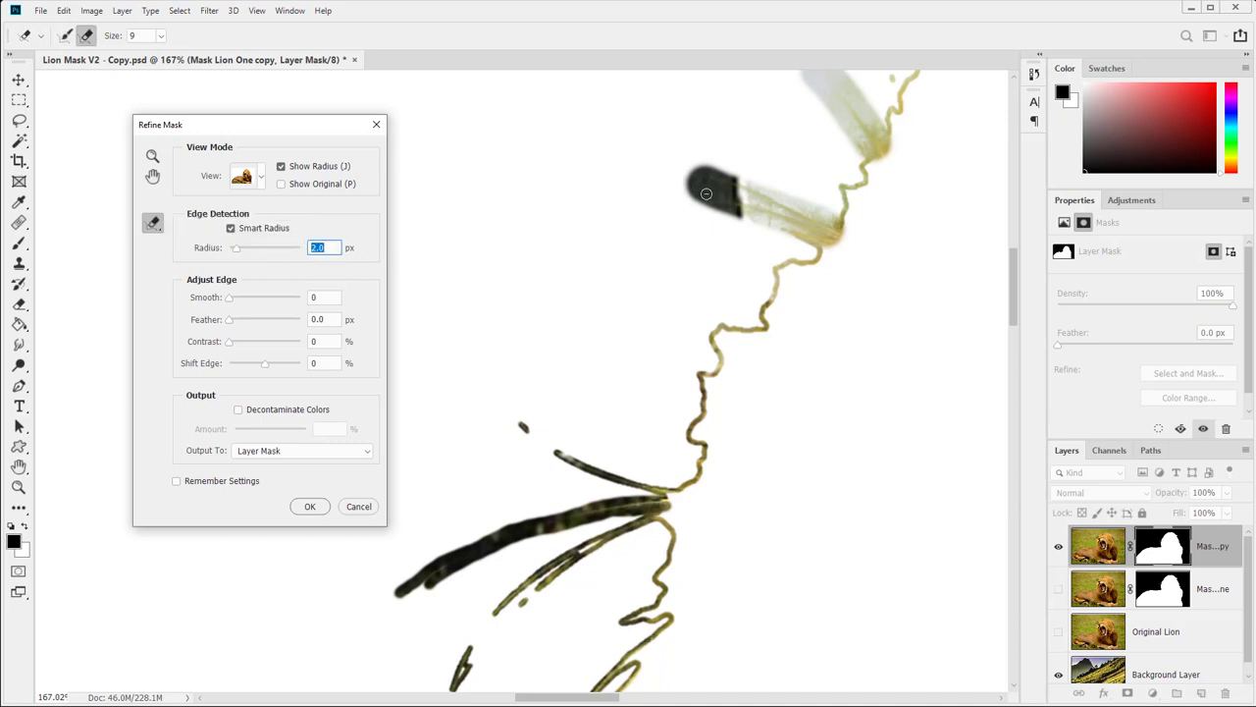
mouse_move(686, 183)
mouse_down()
mouse_move(831, 214)
mouse_move(694, 175)
mouse_up()
drag(684, 165, 801, 200)
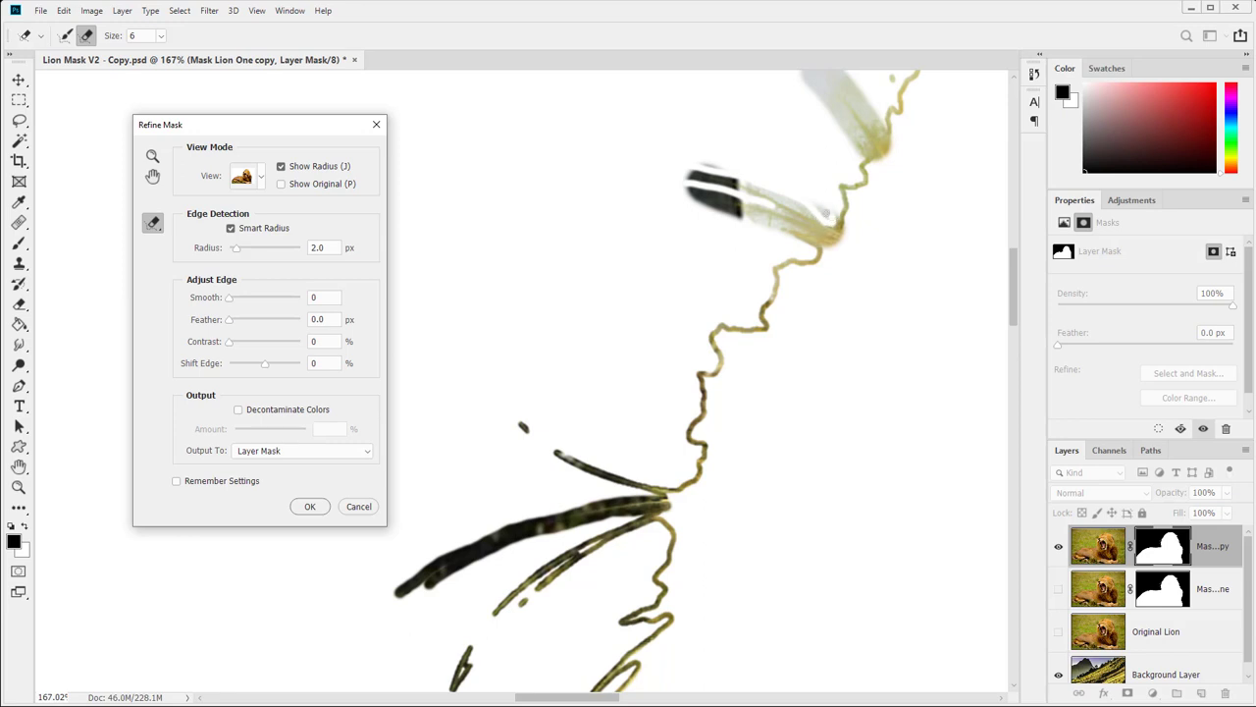
mouse_move(813, 207)
mouse_down()
mouse_move(690, 161)
mouse_move(735, 172)
mouse_move(707, 147)
mouse_move(684, 204)
mouse_move(771, 222)
mouse_move(729, 221)
mouse_move(749, 219)
mouse_move(655, 189)
mouse_up()
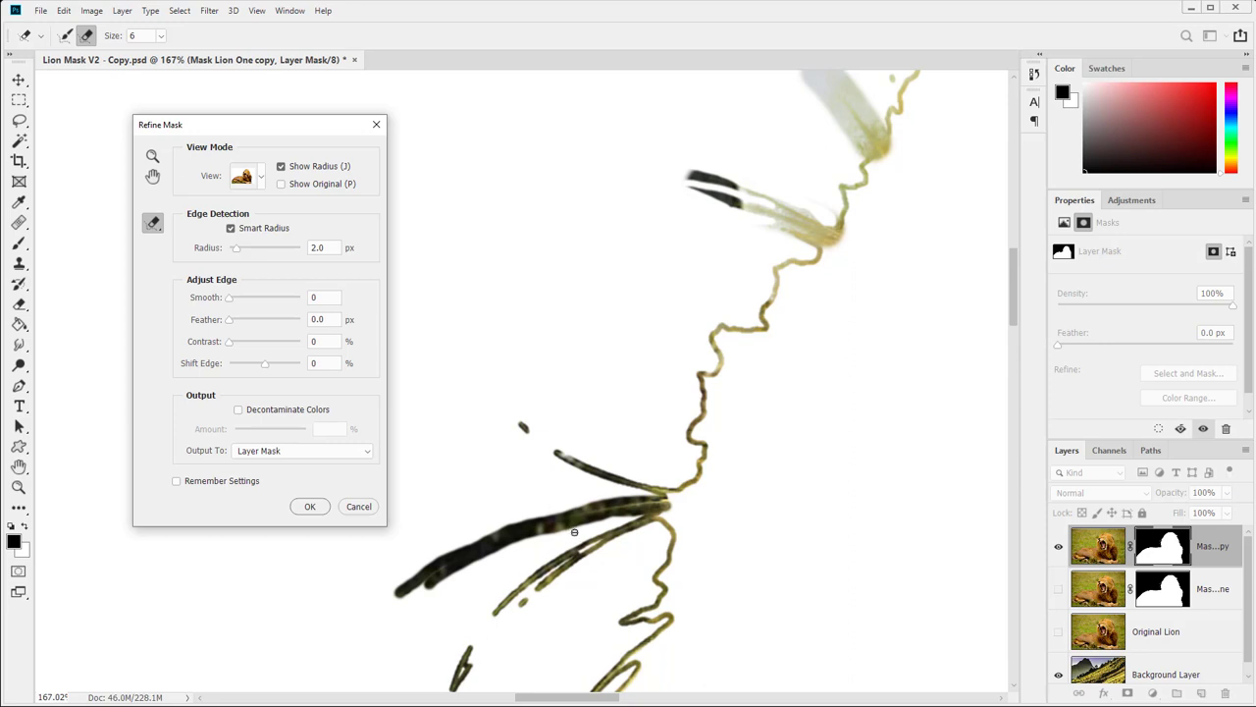
mouse_move(559, 528)
mouse_down()
mouse_move(479, 545)
mouse_move(385, 595)
mouse_move(542, 534)
mouse_move(520, 540)
mouse_up()
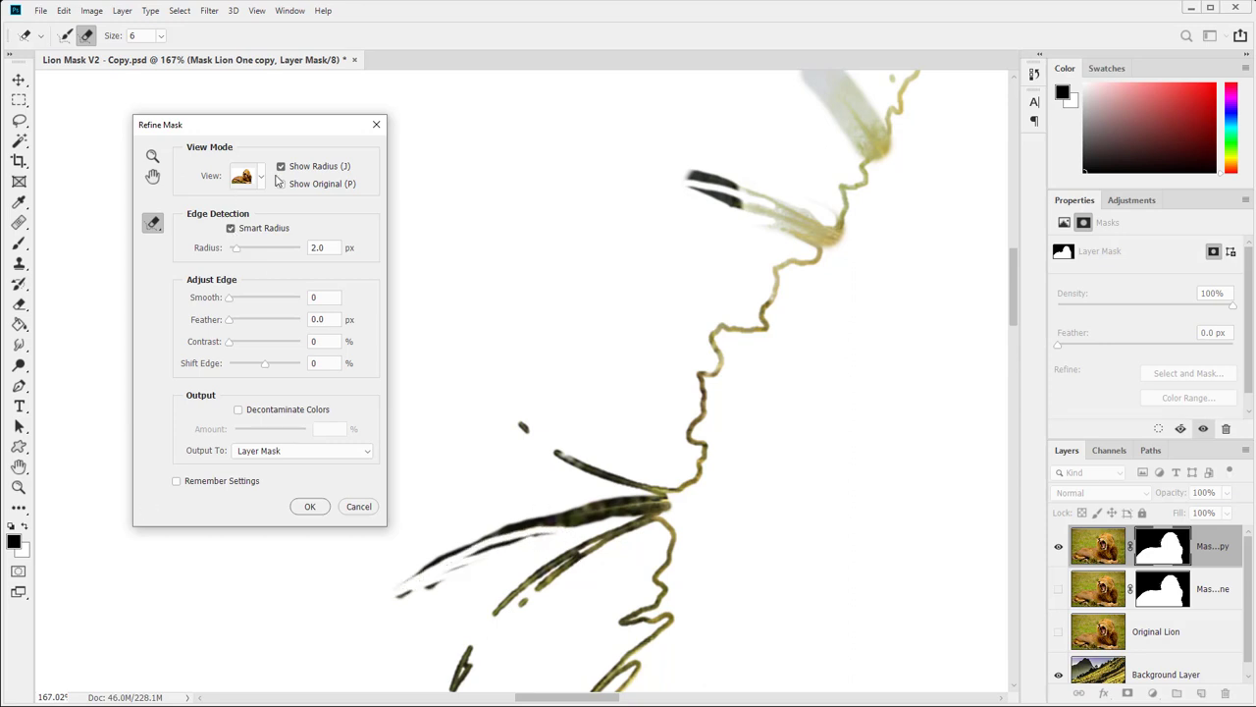
- Compare the mask with Show Radius on and off, leave it off, and inspect the edge around the whiskers, muzzle and forehead
click(282, 167)
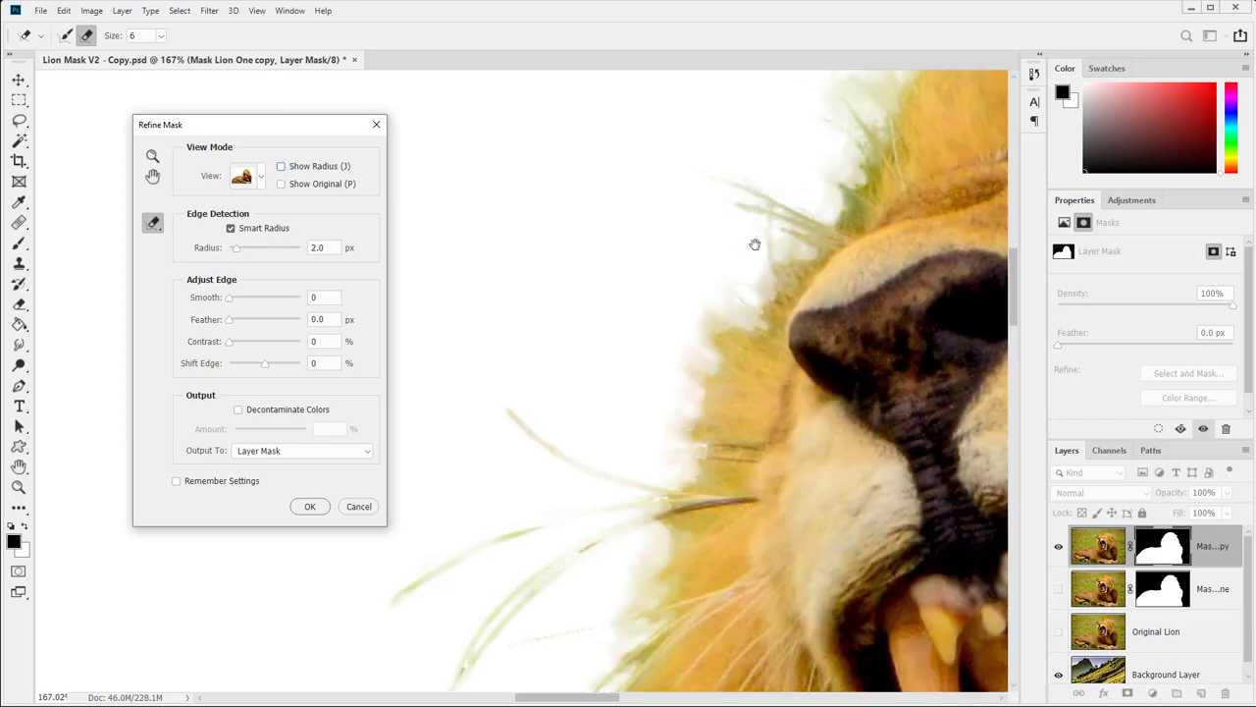
click(281, 167)
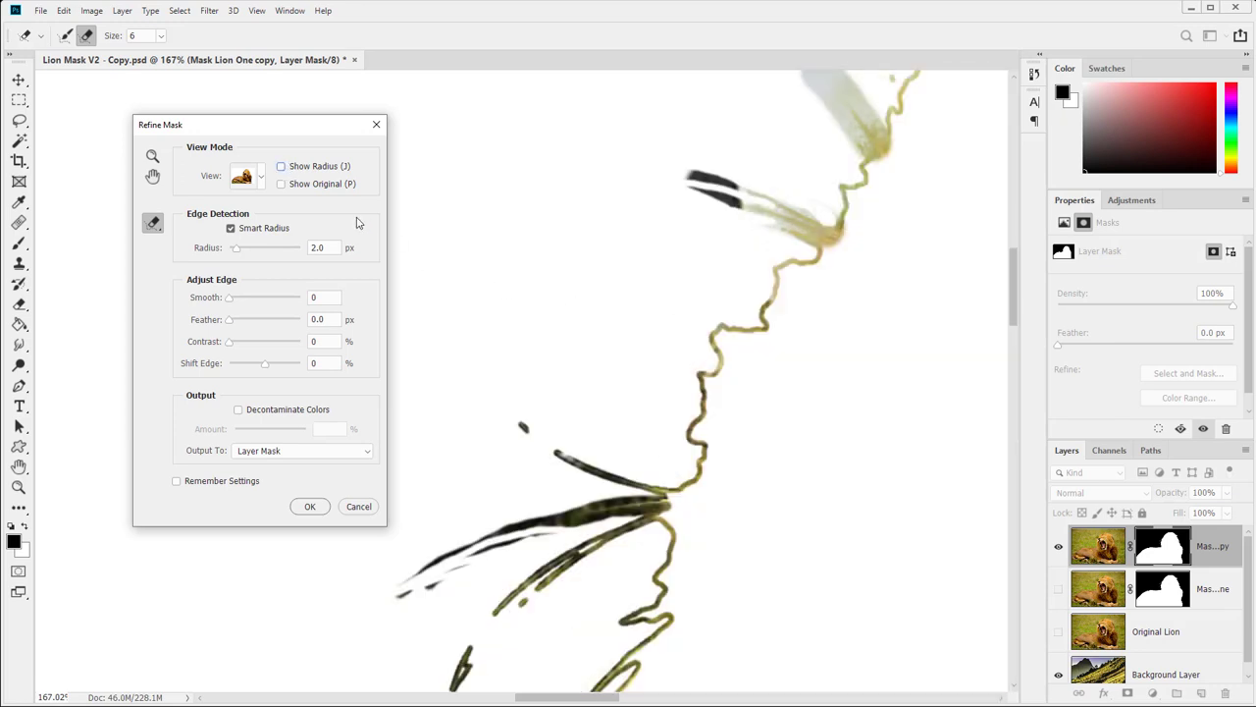
click(283, 167)
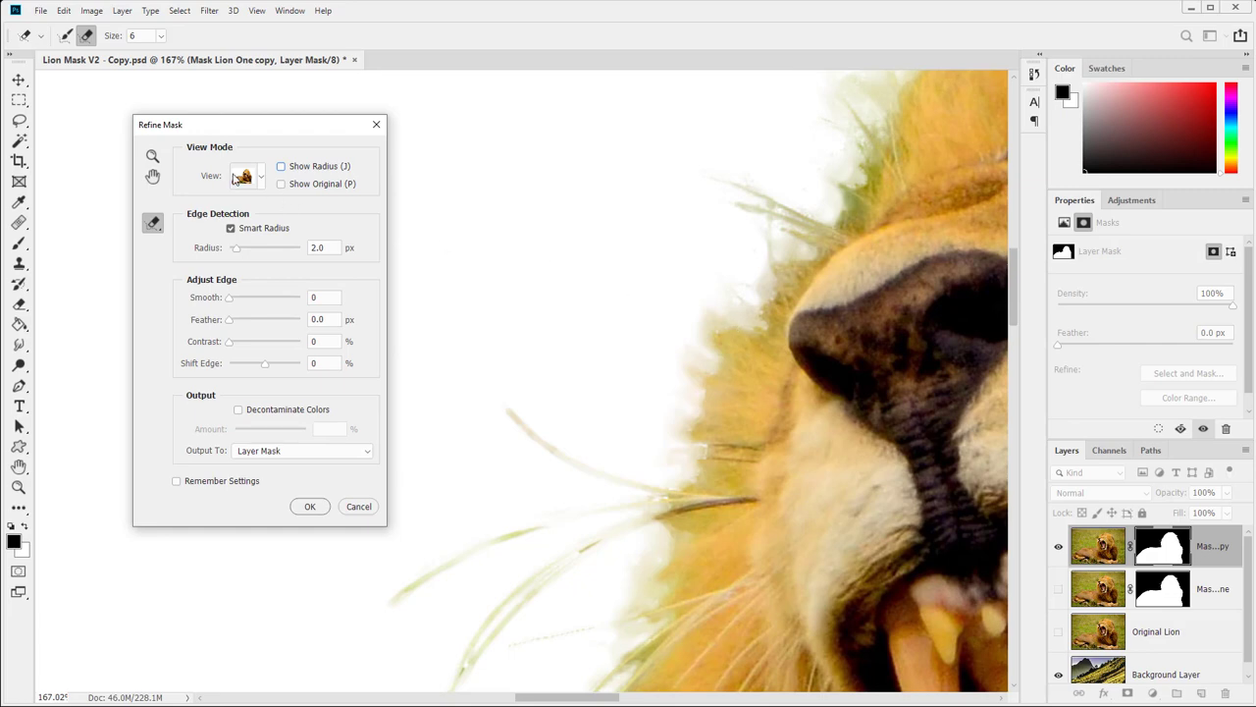
click(153, 177)
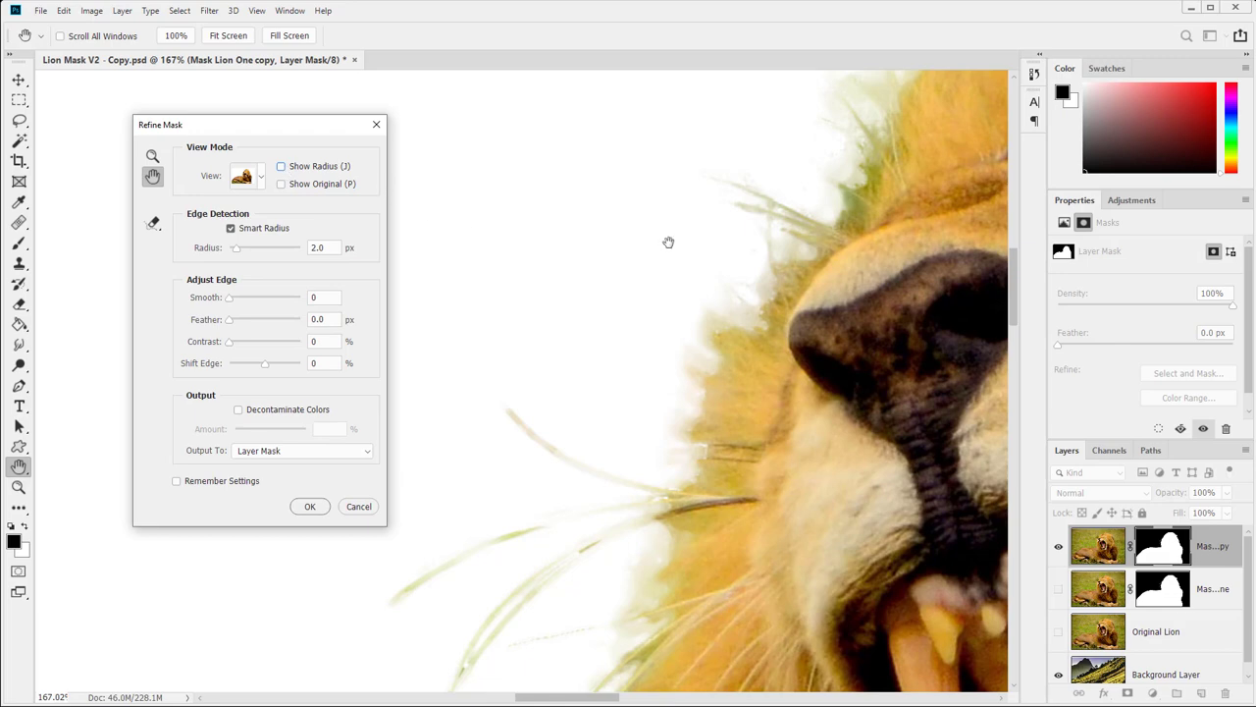
drag(668, 241, 450, 83)
drag(452, 377, 655, 406)
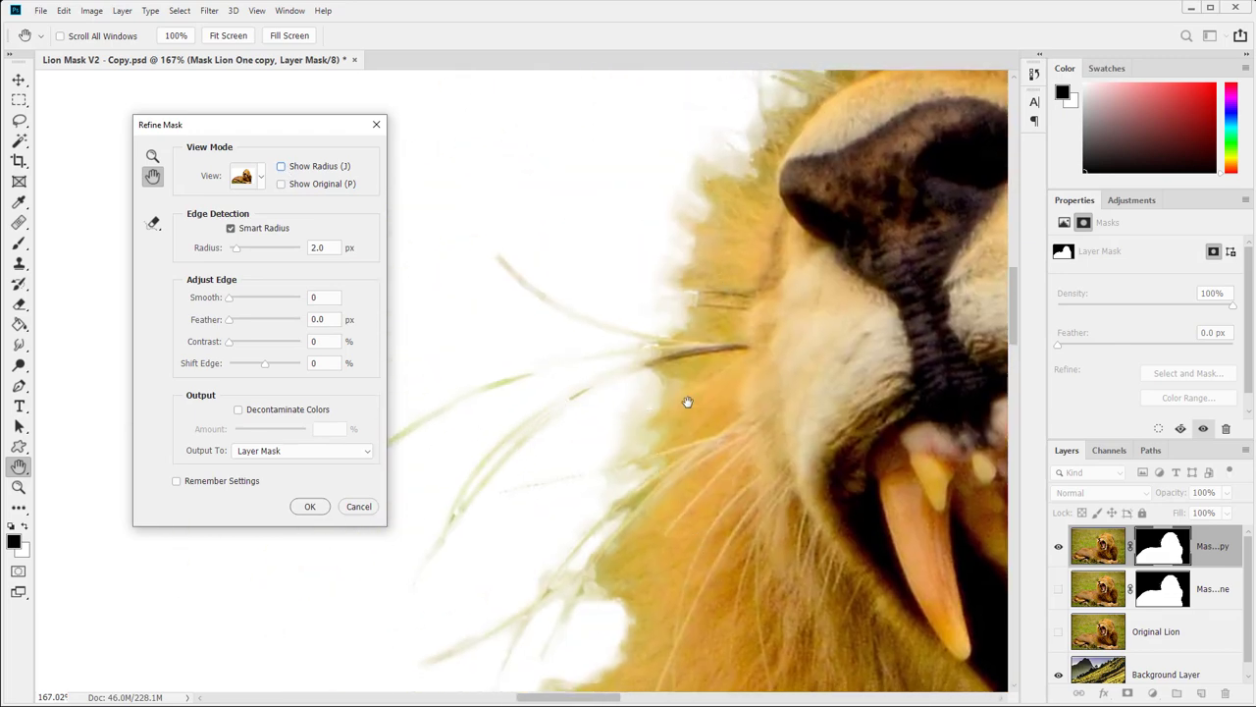
drag(687, 252, 617, 524)
drag(761, 237, 698, 392)
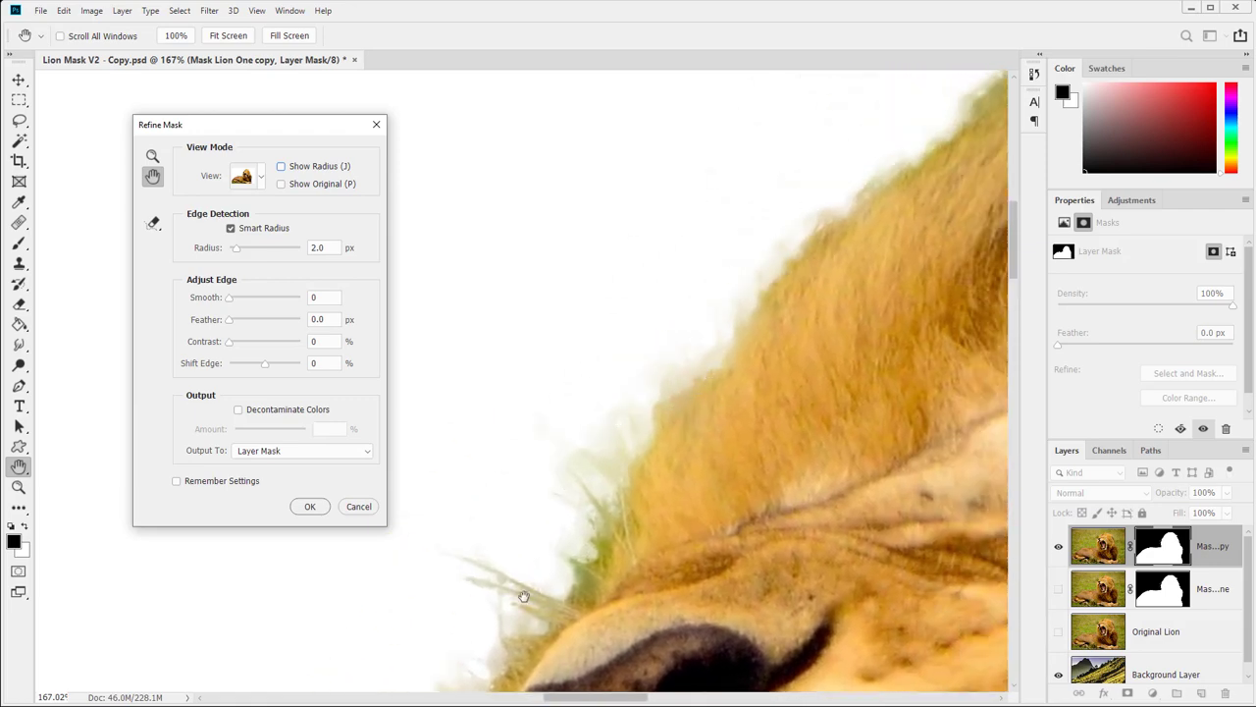
- Paint along the lion's forehead fur edge using the Refine Radius Tool at brush size 35
click(155, 229)
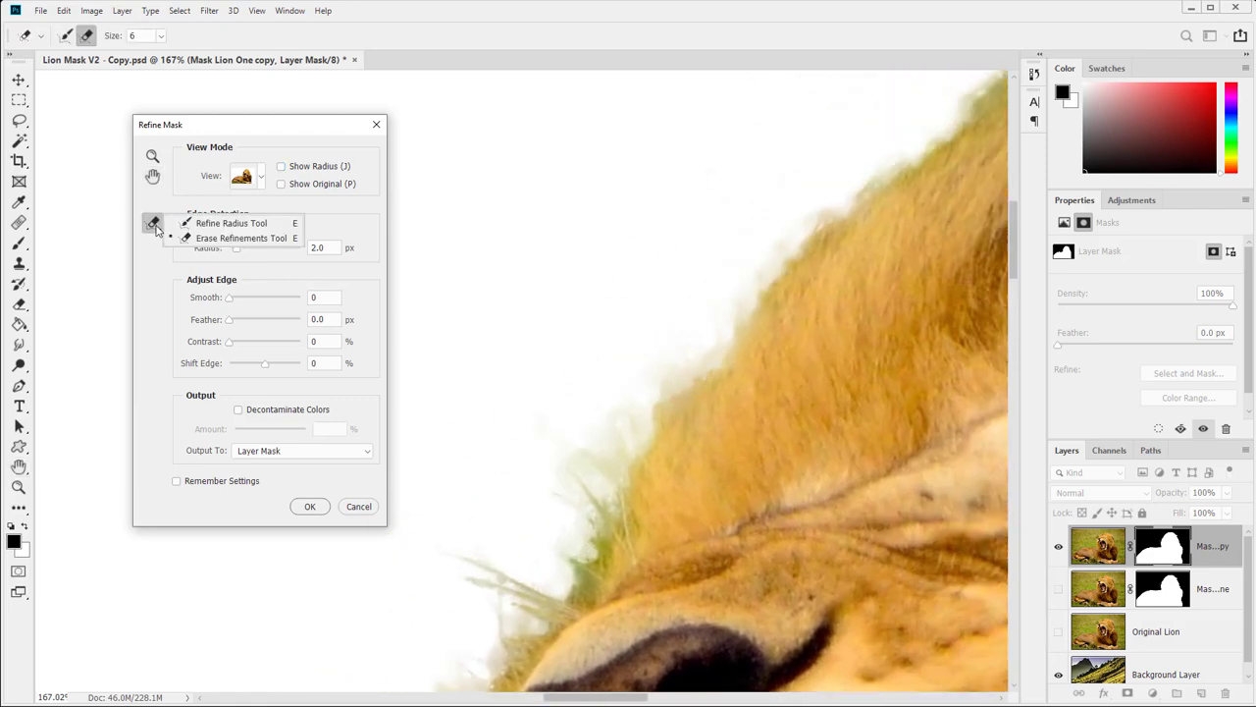
click(196, 218)
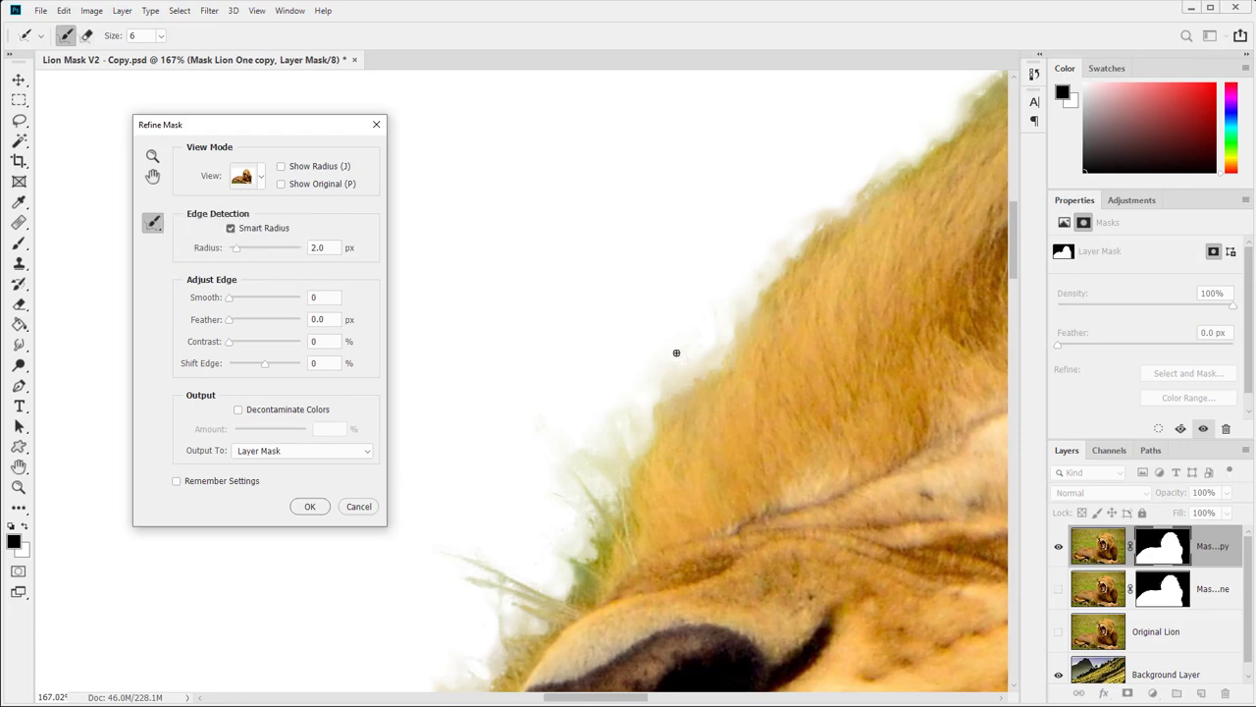
key(bracketright)
key(bracketright)
key(bracketright)
key(bracketright)
key(bracketright)
key(bracketright)
key(bracketright)
drag(791, 296, 916, 190)
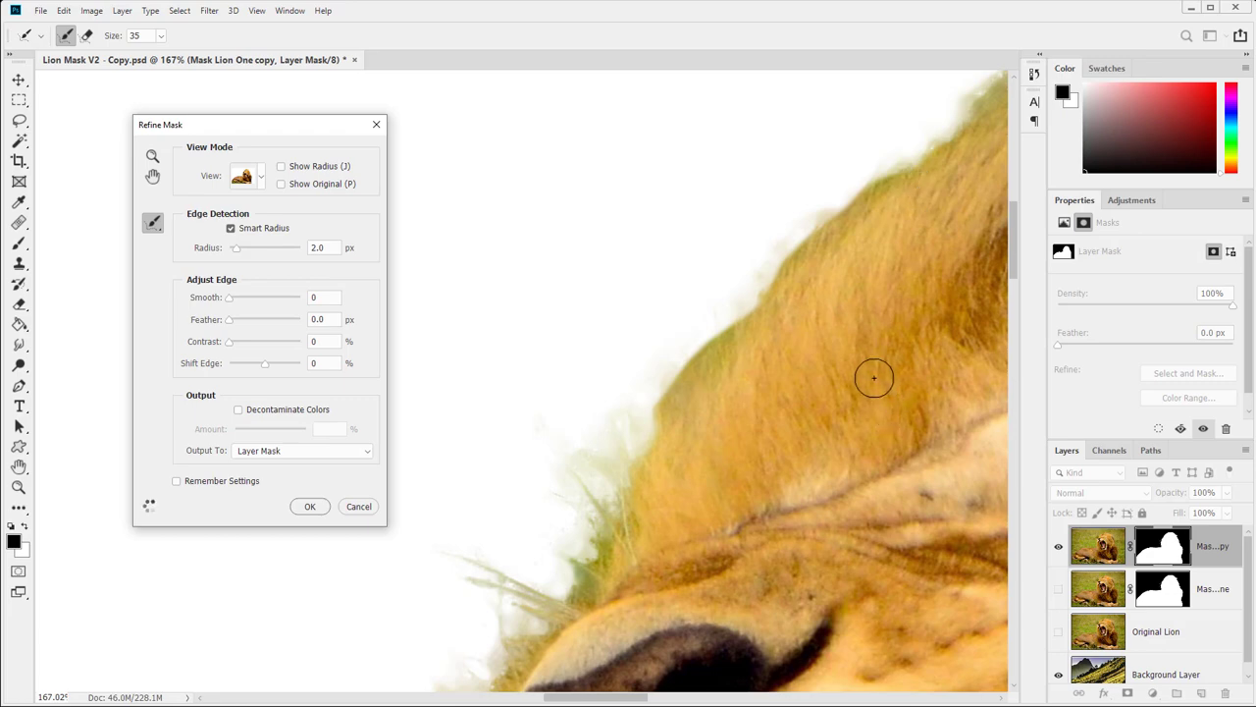
- Continue the size 35 Refine Radius strokes up the mane's outer edge to the top of the head
drag(842, 330, 734, 468)
mouse_move(738, 397)
mouse_down()
mouse_move(790, 322)
mouse_move(919, 222)
mouse_up()
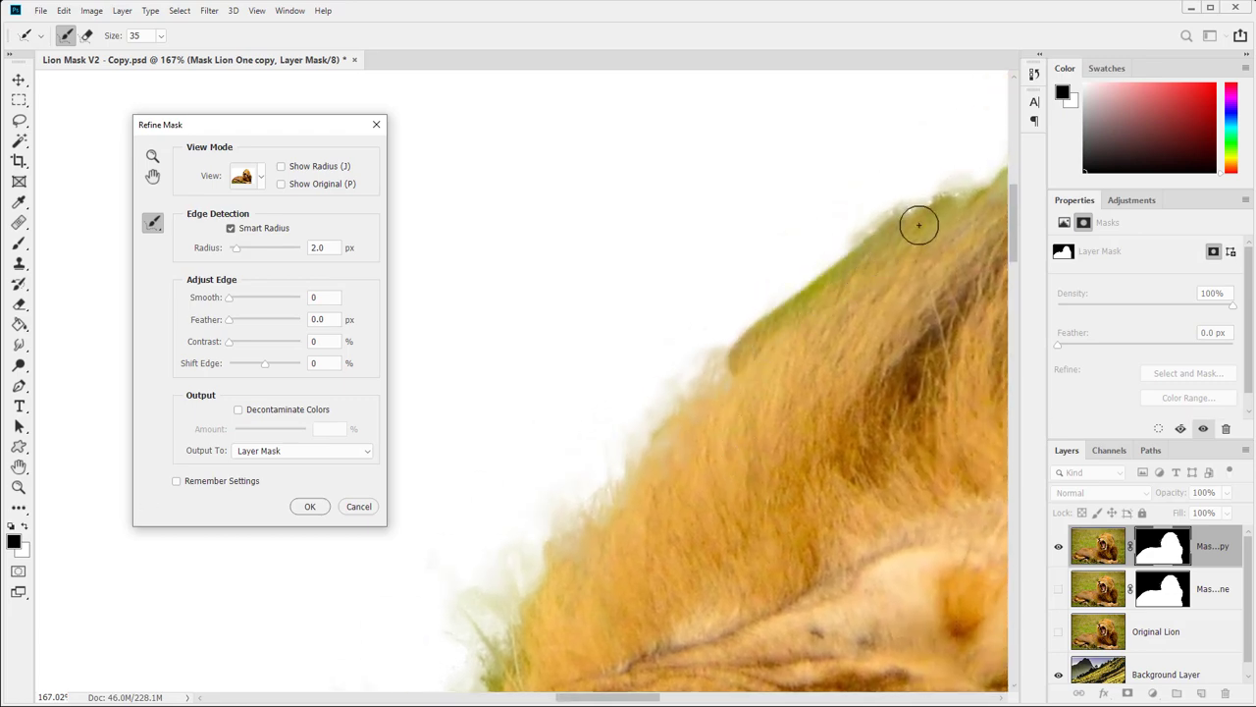
drag(805, 362, 681, 474)
mouse_move(718, 359)
mouse_down()
mouse_move(824, 332)
mouse_move(850, 316)
mouse_up()
mouse_move(791, 412)
mouse_down()
mouse_move(690, 514)
mouse_move(788, 396)
mouse_move(863, 378)
mouse_up()
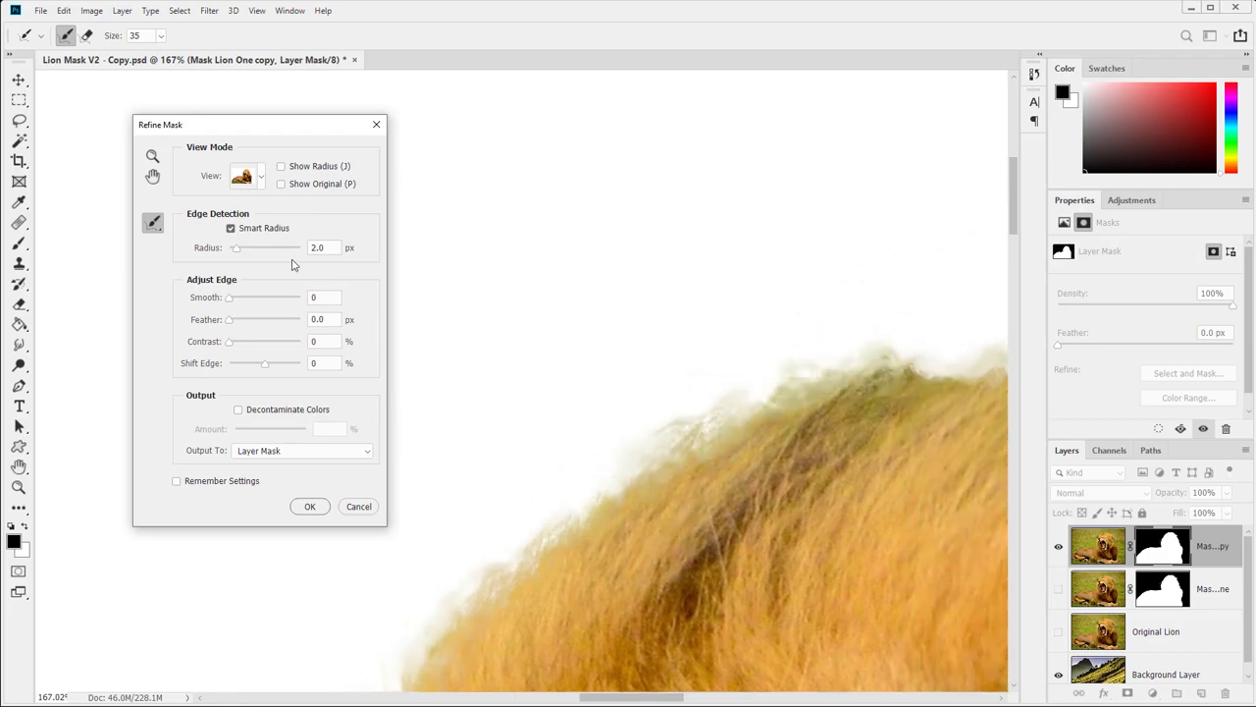
- Switch the mask preview to Black & White and bring the edge around the nose hairs into view
click(260, 183)
click(221, 316)
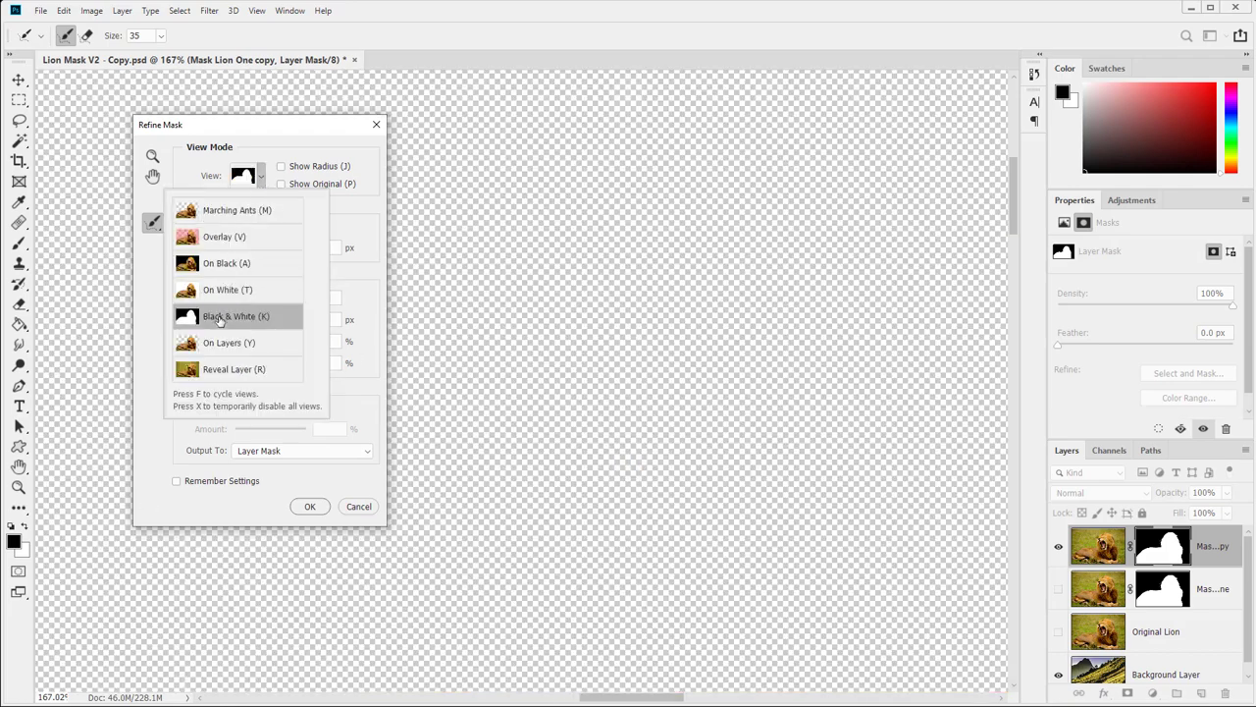
drag(719, 401, 712, 201)
mouse_move(492, 437)
mouse_down()
mouse_move(619, 413)
mouse_move(539, 425)
mouse_move(462, 560)
mouse_move(710, 303)
mouse_up()
mouse_move(612, 367)
mouse_down()
mouse_move(608, 384)
mouse_move(605, 330)
mouse_up()
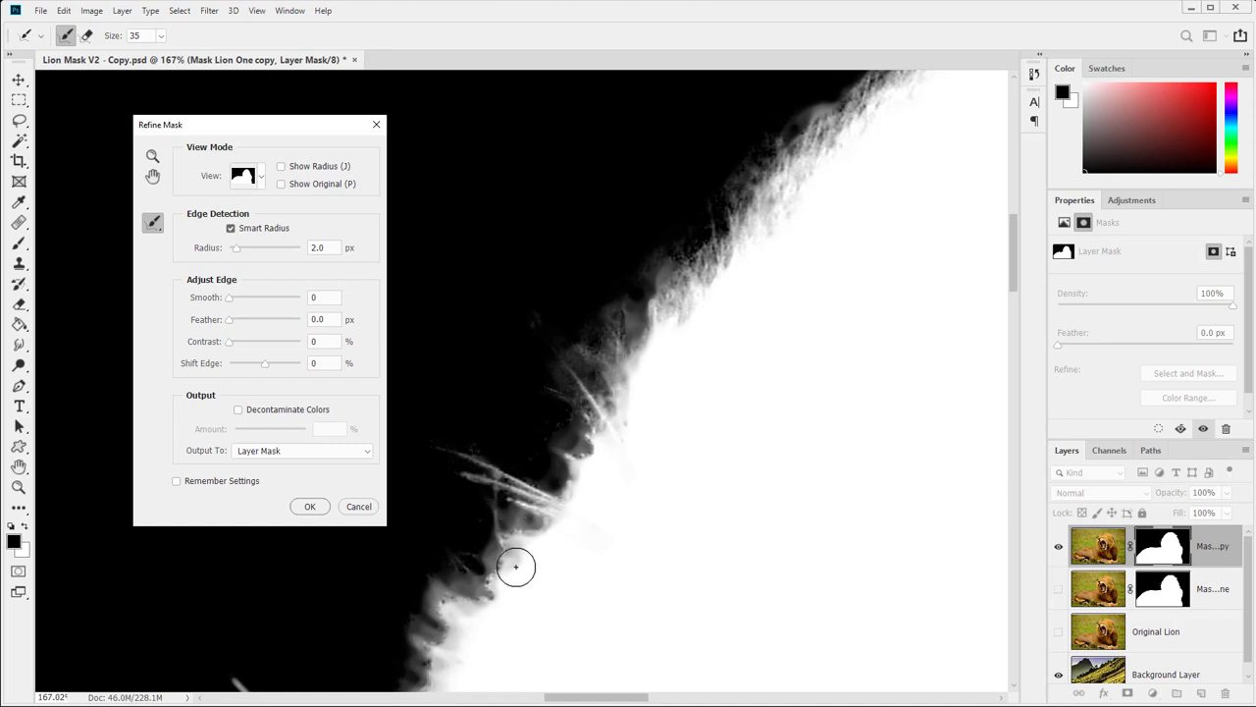
- Paint Refine Radius strokes at size 35 along the muzzle edge between the nose hairs and the upper whiskers
mouse_move(511, 554)
mouse_down()
mouse_move(609, 454)
mouse_move(558, 573)
mouse_move(563, 511)
mouse_move(526, 626)
mouse_up()
drag(521, 580, 521, 522)
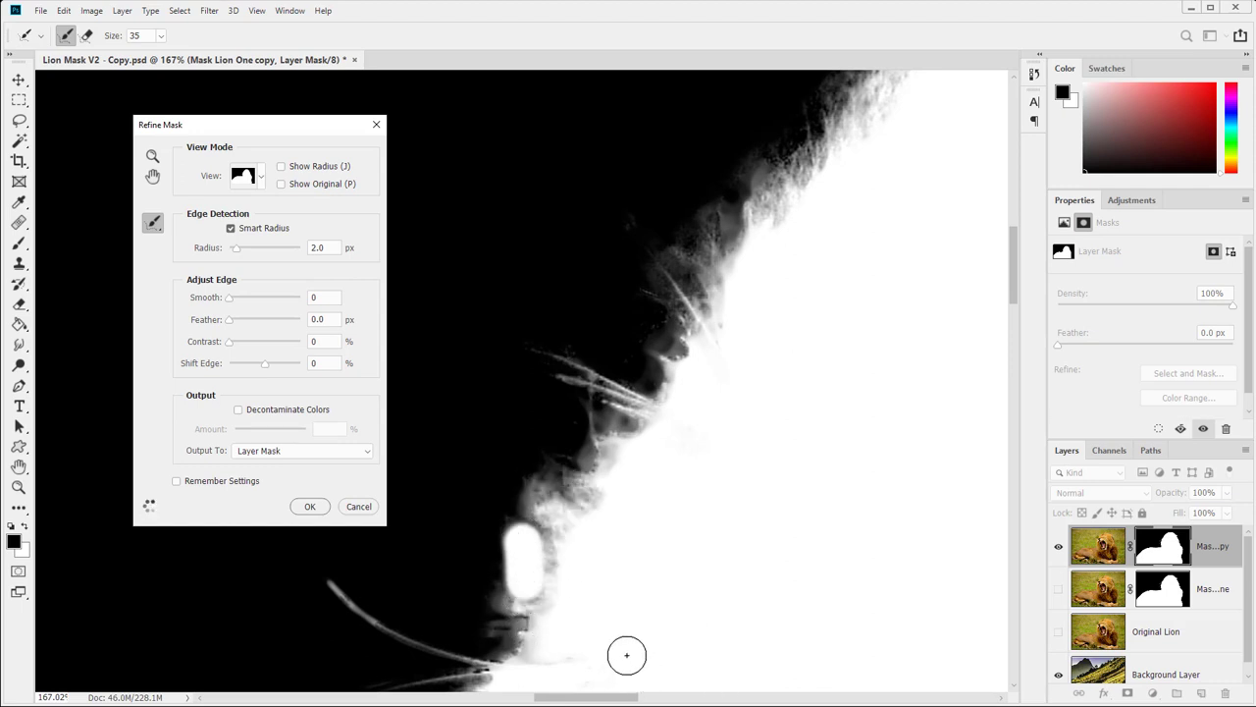
drag(552, 601, 506, 611)
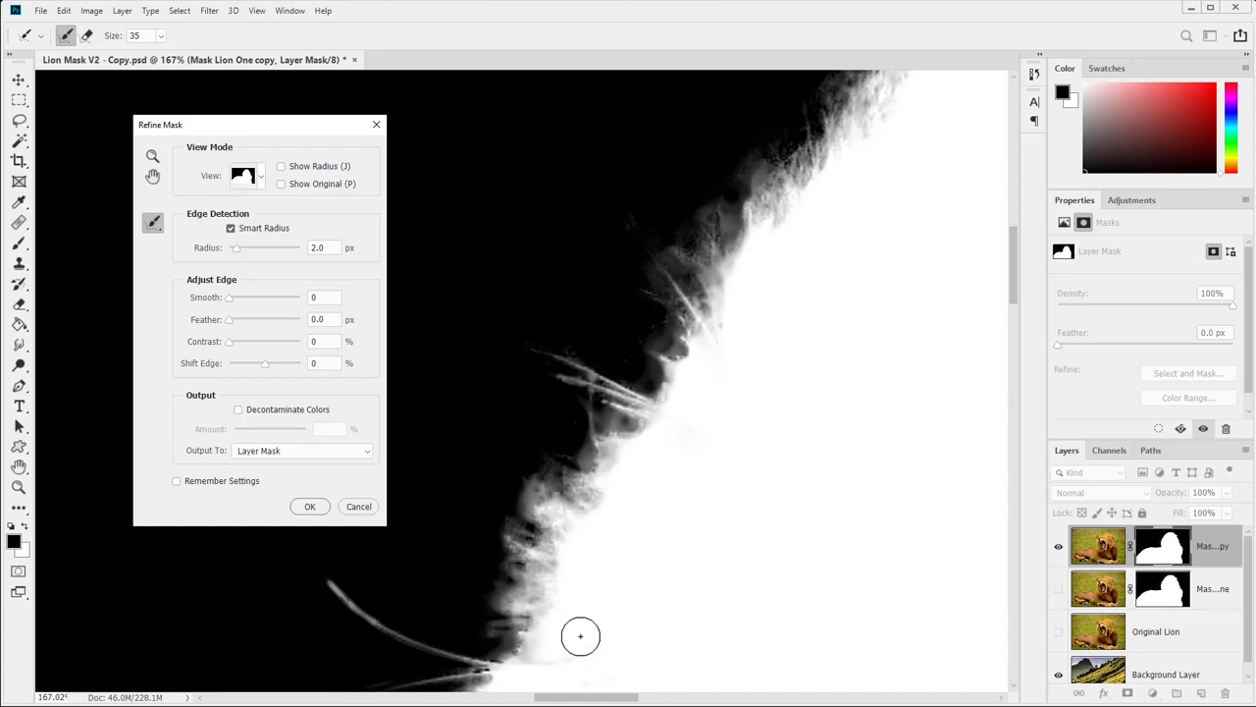
- Set the Refine Radius brush to size 25 and refine the muzzle edge just below the whisker roots
drag(619, 587, 665, 523)
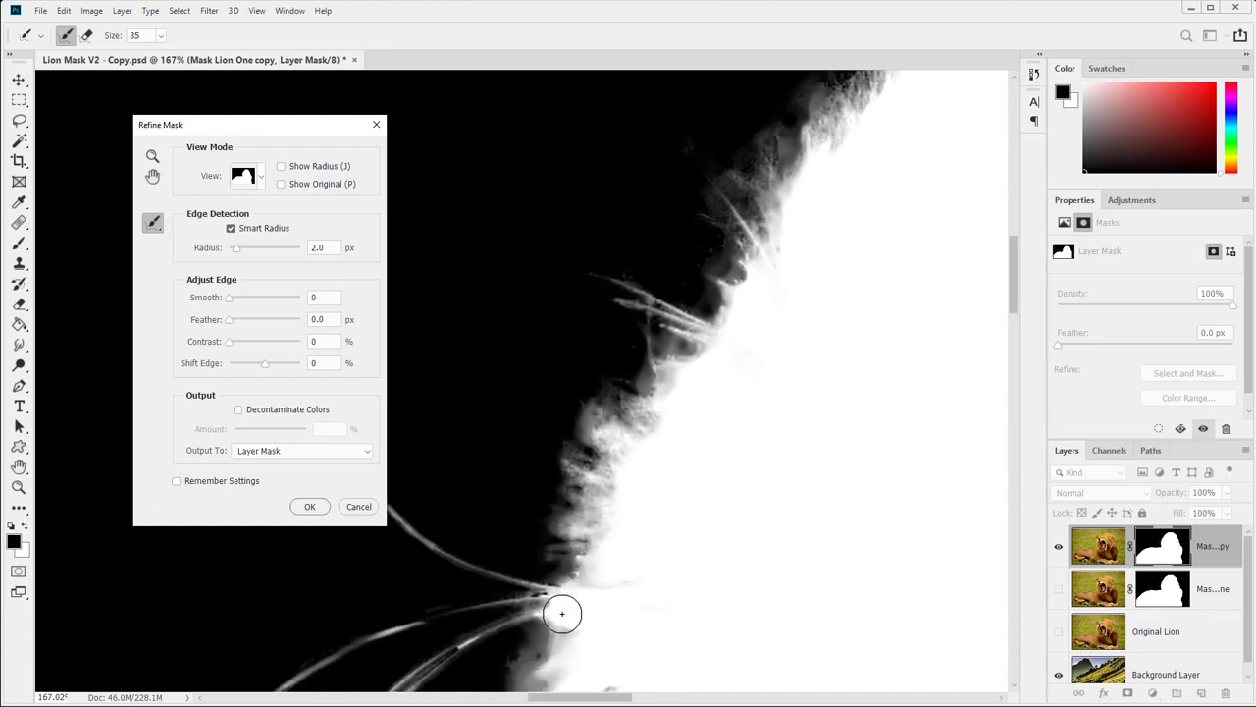
key([)
key([)
drag(539, 579, 636, 430)
key(bracketright)
key(bracketright)
key(bracketright)
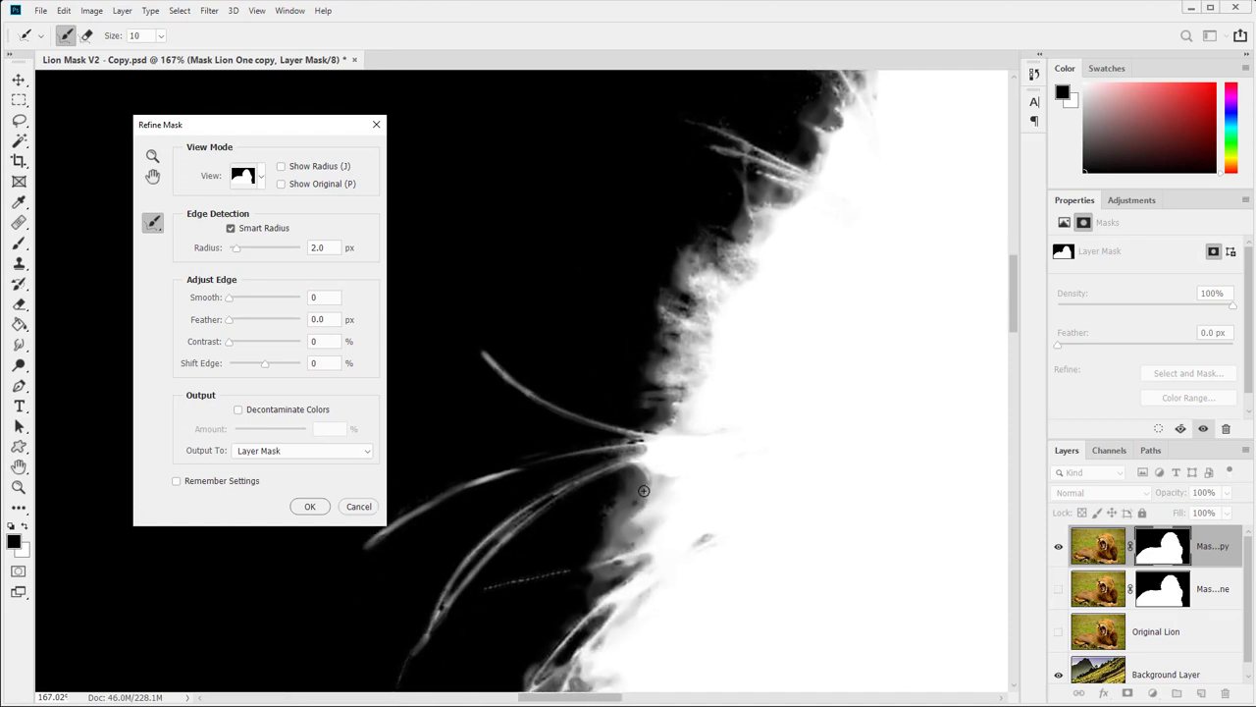
key(bracketright)
drag(646, 482, 603, 567)
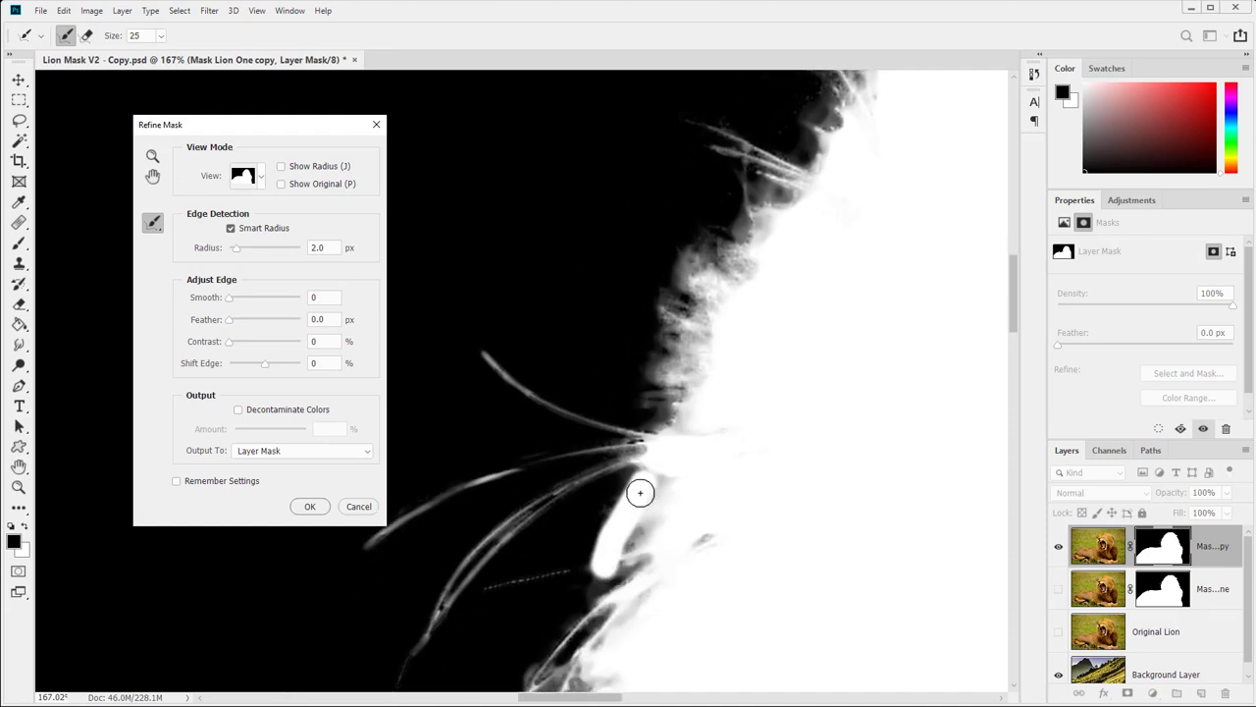
- Reduce the Refine Radius brush to size 9 and paint along the faint whisker so it joins the muzzle edge
mouse_move(644, 480)
mouse_down()
mouse_move(595, 647)
mouse_move(651, 384)
mouse_move(687, 337)
mouse_up()
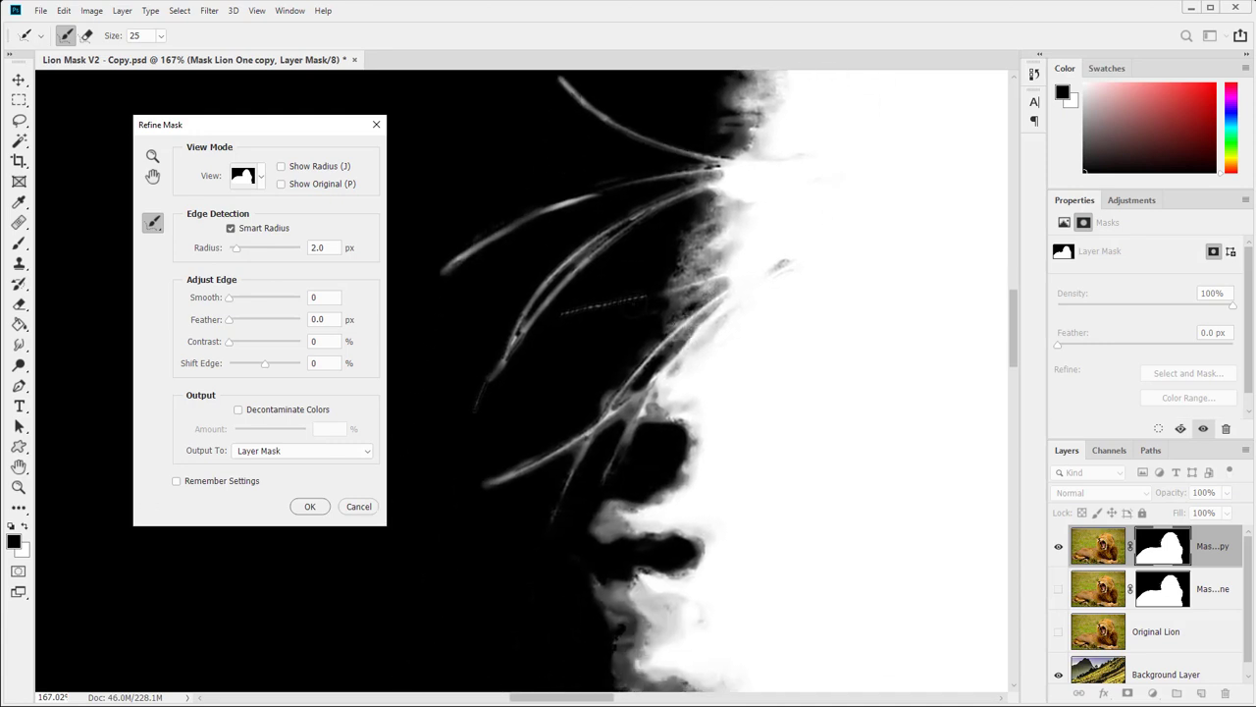
key(bracketleft)
drag(630, 299, 715, 286)
drag(684, 483, 704, 287)
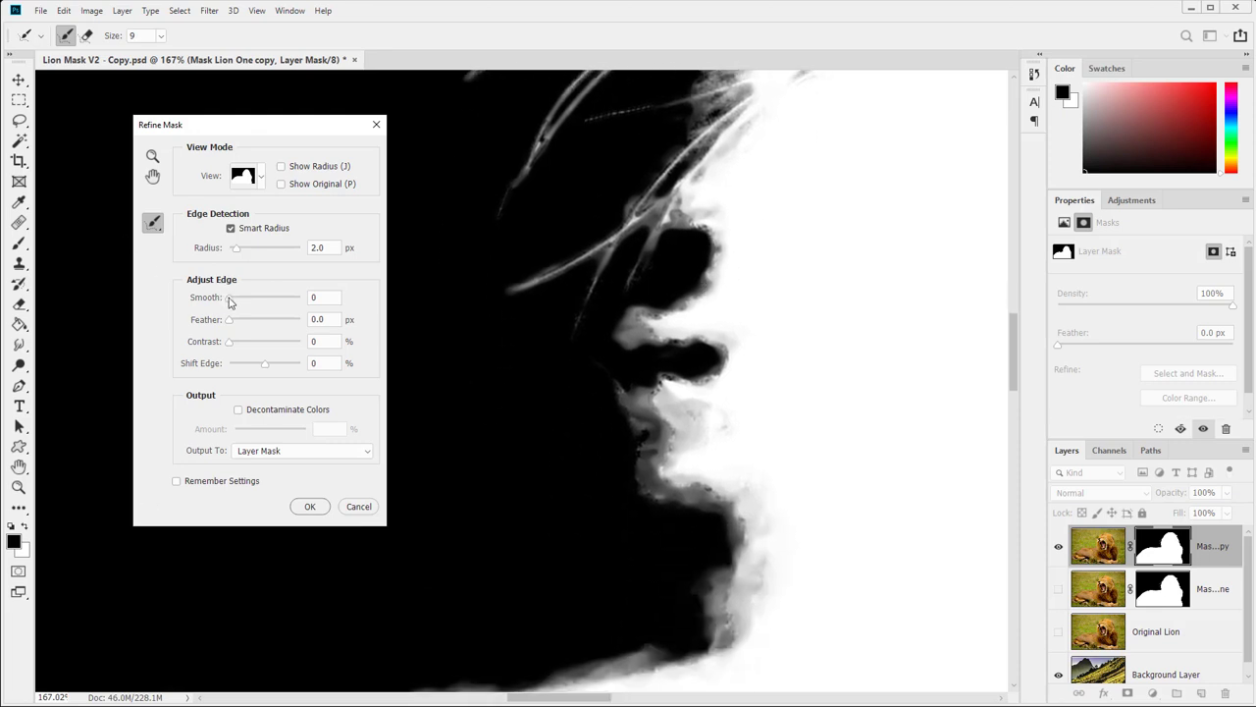
- Adjust the mask edge to Smooth 16, Feather 0.5 px, Contrast 20% and Shift Edge -5%
drag(229, 300, 244, 302)
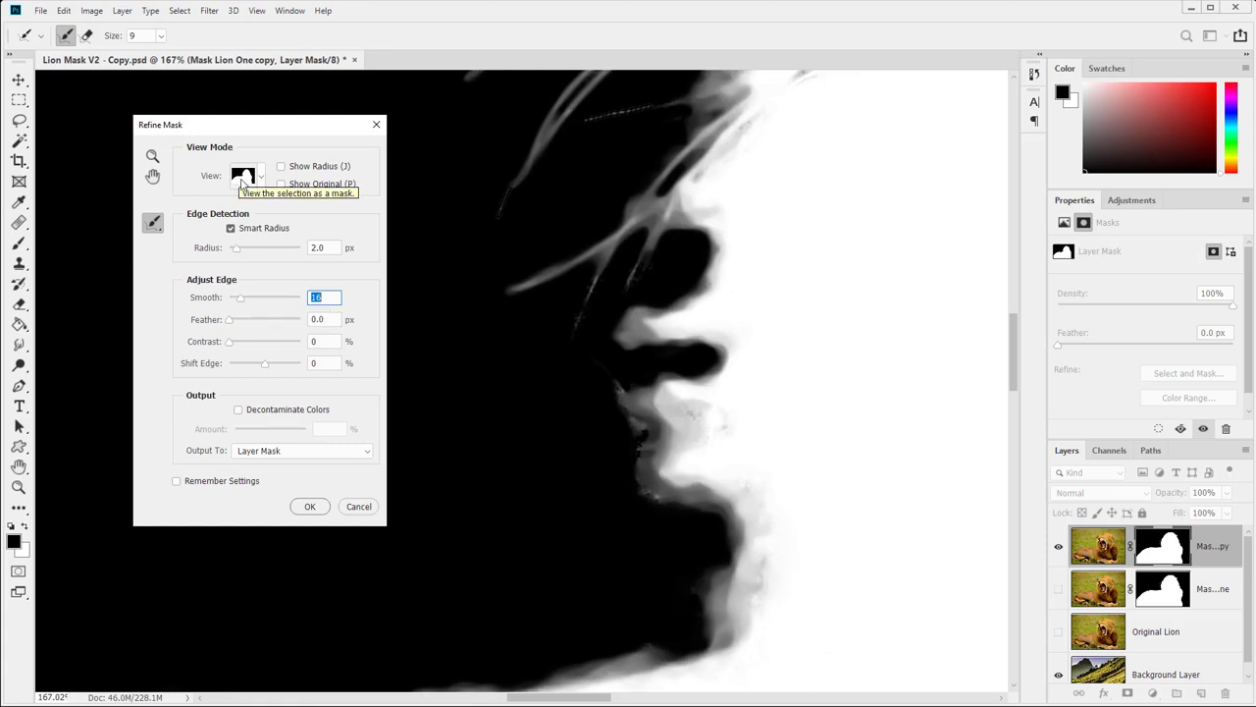
mouse_move(752, 235)
mouse_down()
mouse_move(749, 516)
mouse_move(655, 474)
mouse_move(765, 421)
mouse_move(653, 474)
mouse_move(678, 252)
mouse_move(606, 419)
mouse_up()
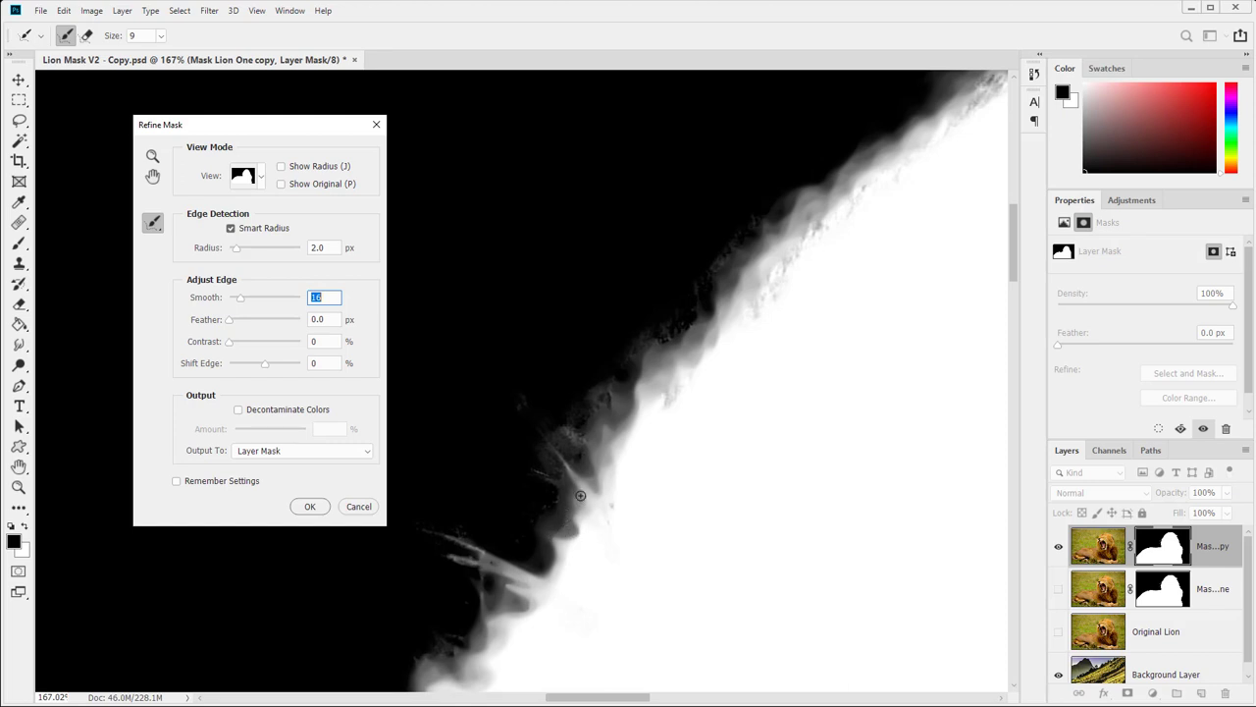
drag(229, 320, 237, 325)
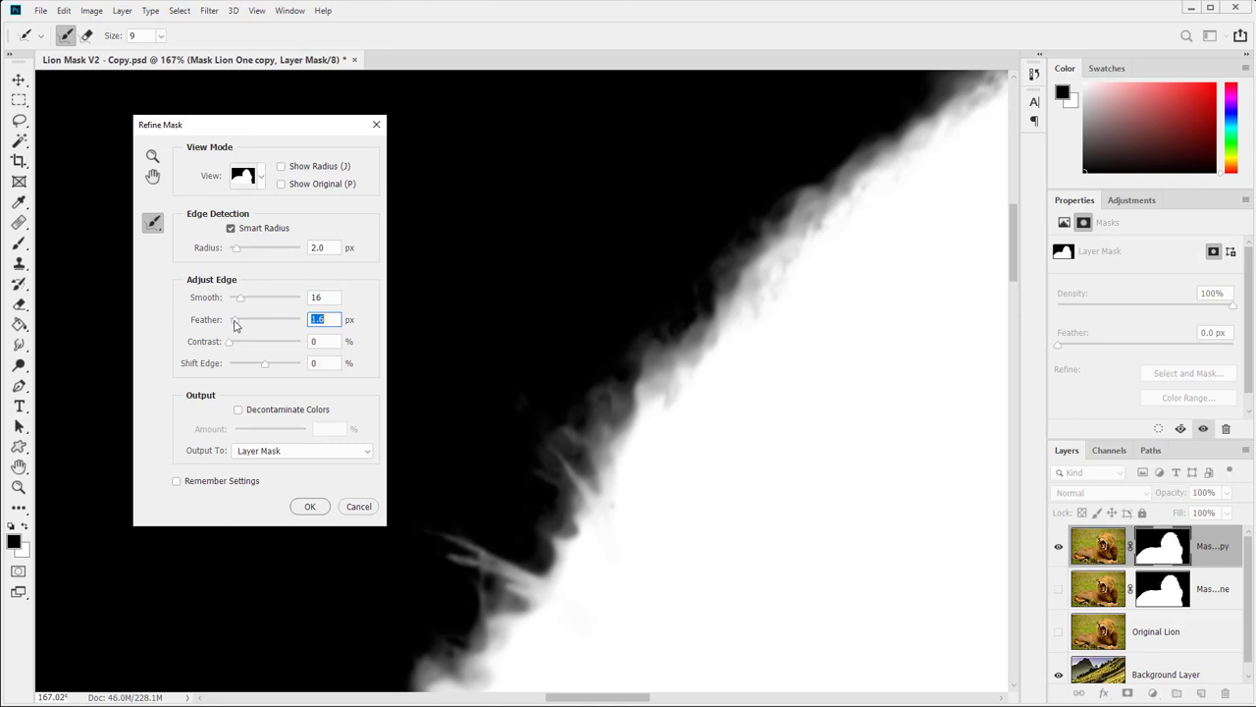
drag(233, 322, 243, 345)
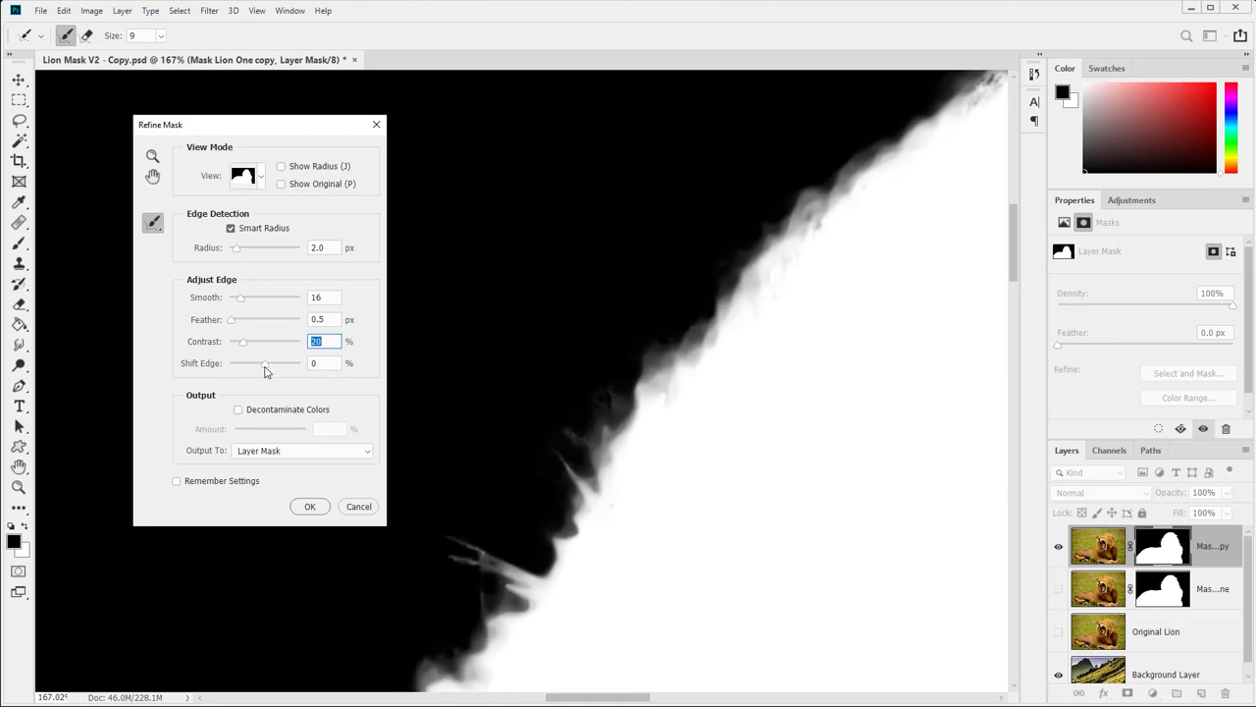
drag(265, 365, 262, 365)
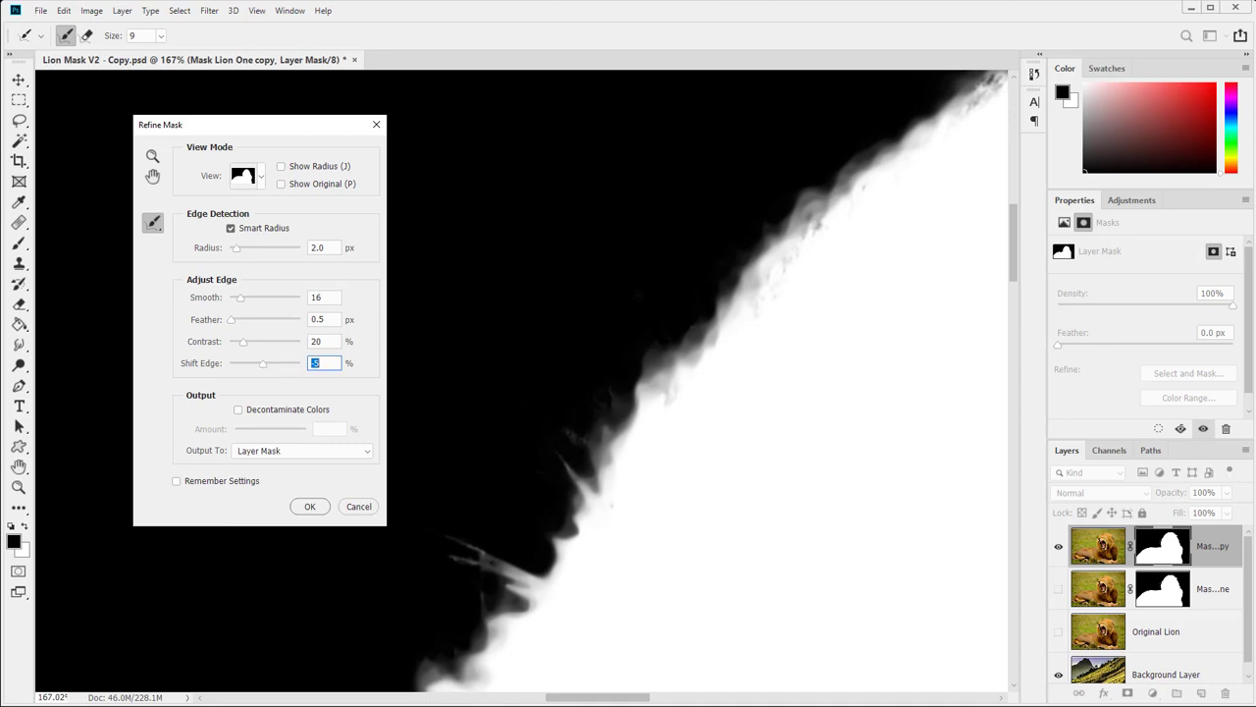
- Turn off Smart Radius and inspect the mask edge along the mane, whiskers and muzzle
drag(650, 299, 369, 442)
drag(732, 291, 740, 406)
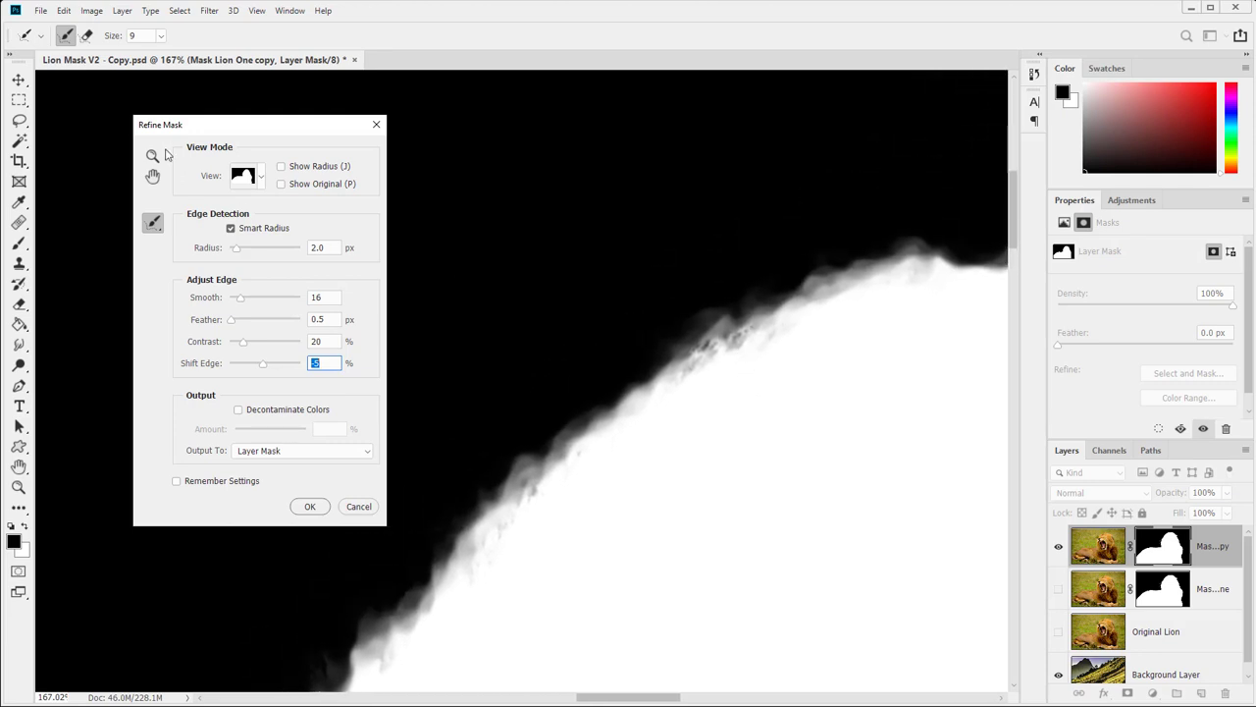
click(232, 229)
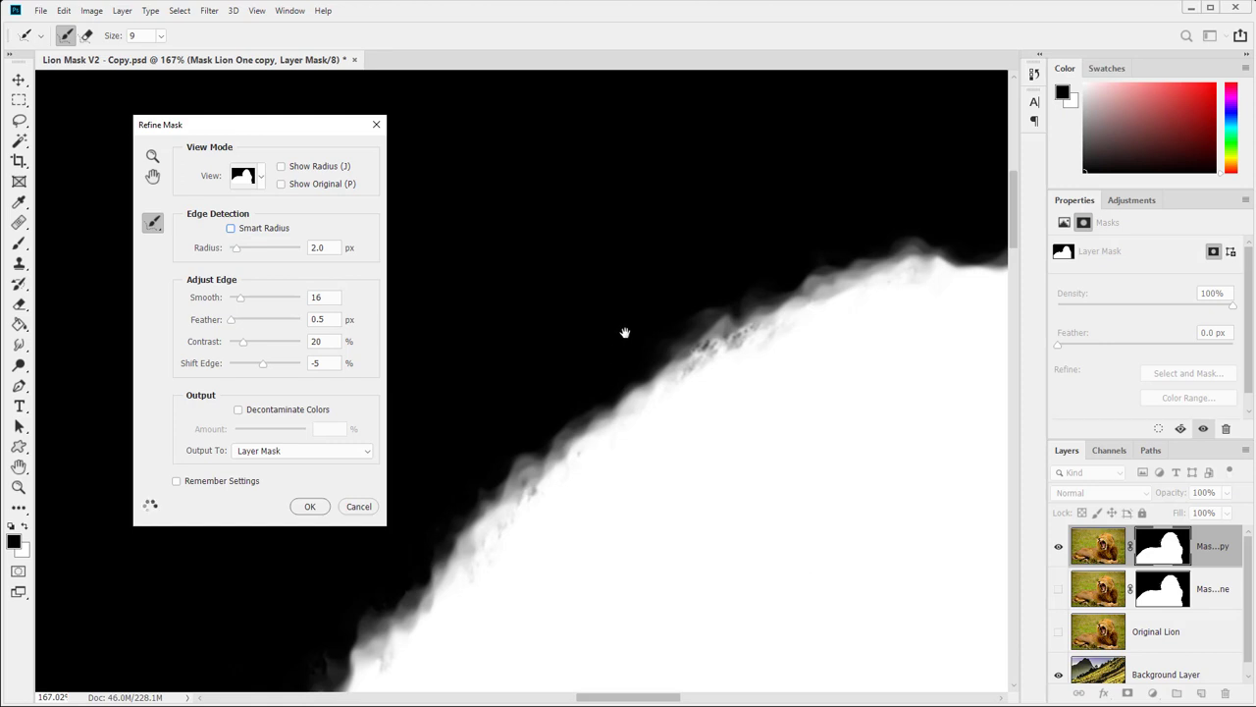
click(151, 177)
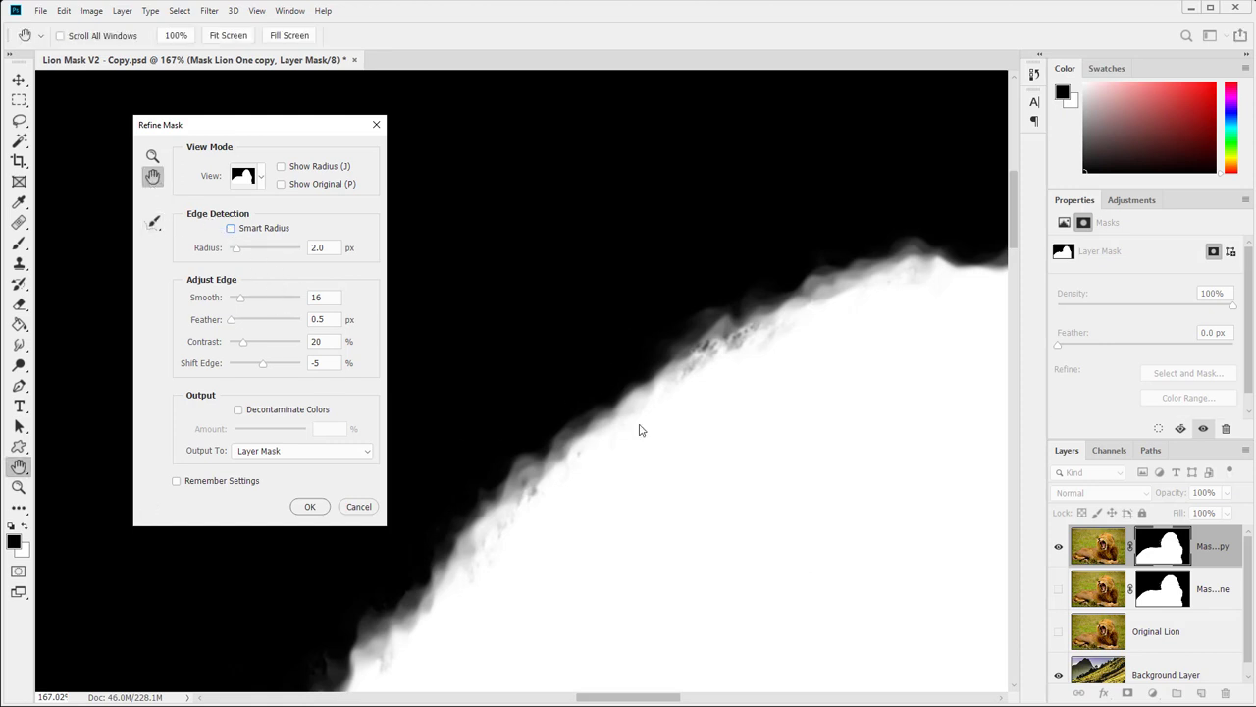
drag(638, 426, 716, 423)
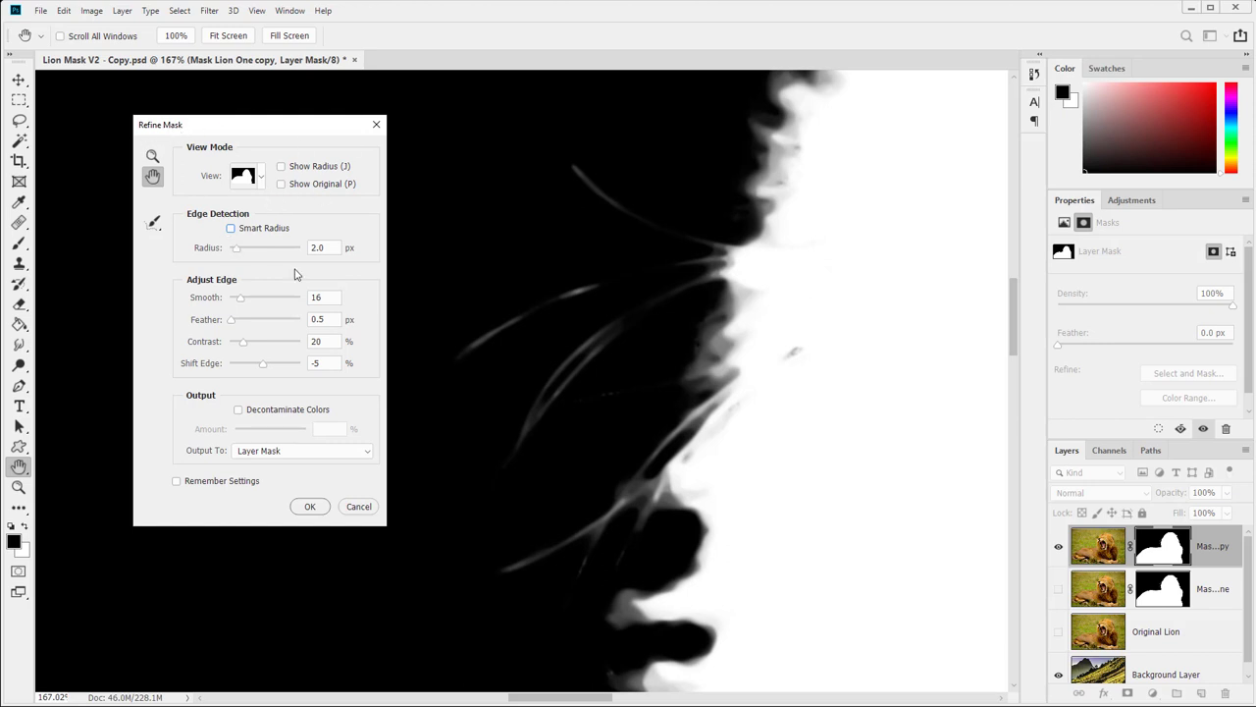
drag(768, 538, 824, 235)
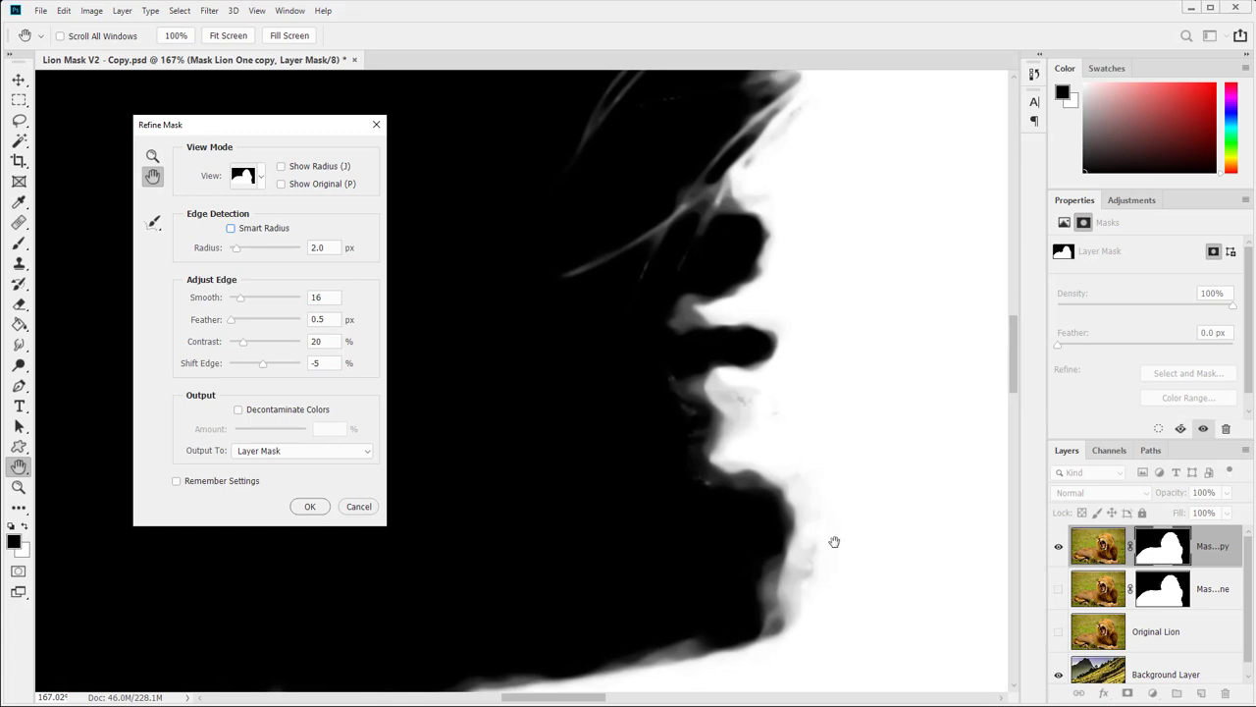
- Set the Refine Radius brush to size 20 and paint along the chin edge below the muzzle tufts
click(154, 223)
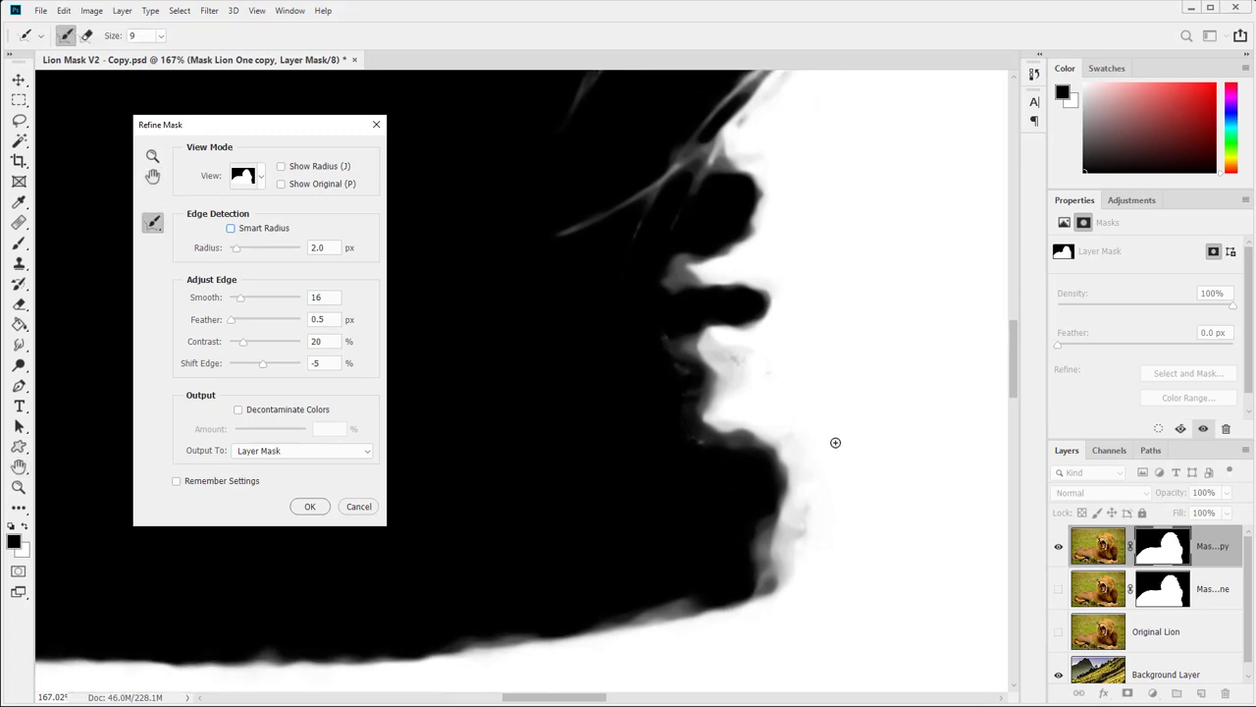
key(bracketright)
key(bracketright)
key(bracketright)
mouse_move(733, 435)
mouse_down()
mouse_move(782, 458)
mouse_move(795, 507)
mouse_move(787, 550)
mouse_move(750, 589)
mouse_move(790, 485)
mouse_move(792, 560)
mouse_move(753, 603)
mouse_move(674, 609)
mouse_up()
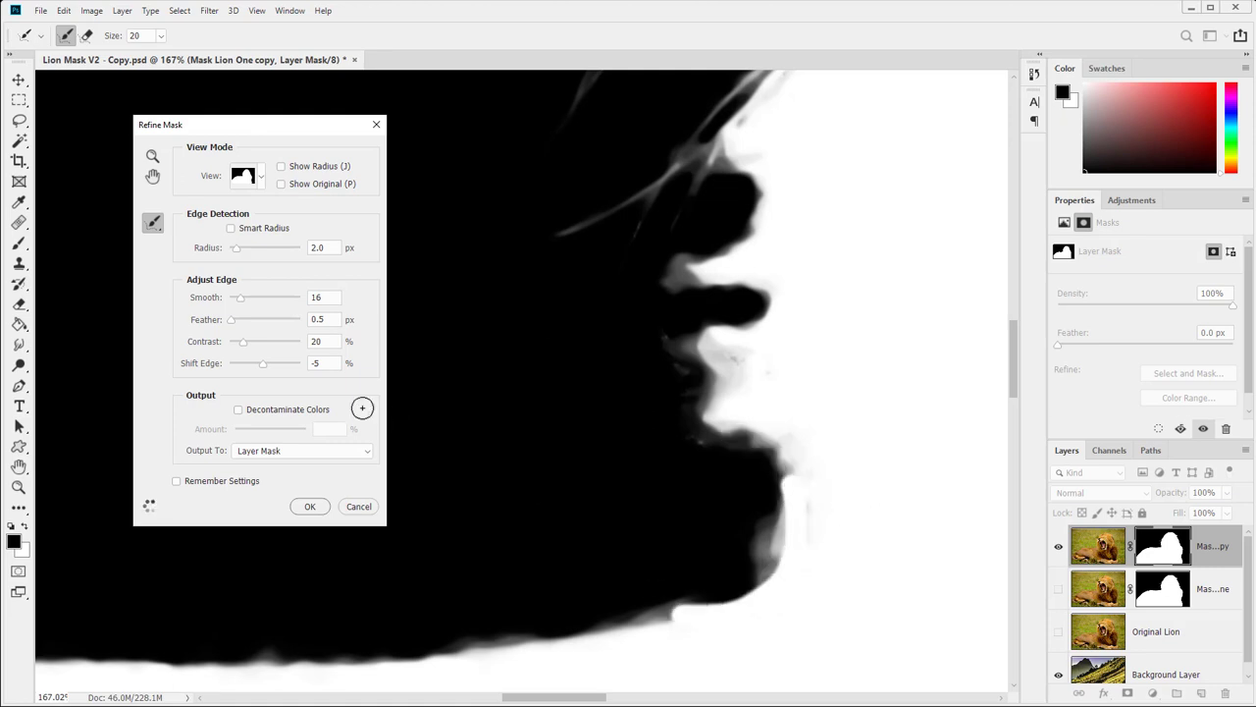
- Set Smooth to 2 and Contrast to 26% to bring fine hair detail back into the mask edge
drag(244, 302, 232, 301)
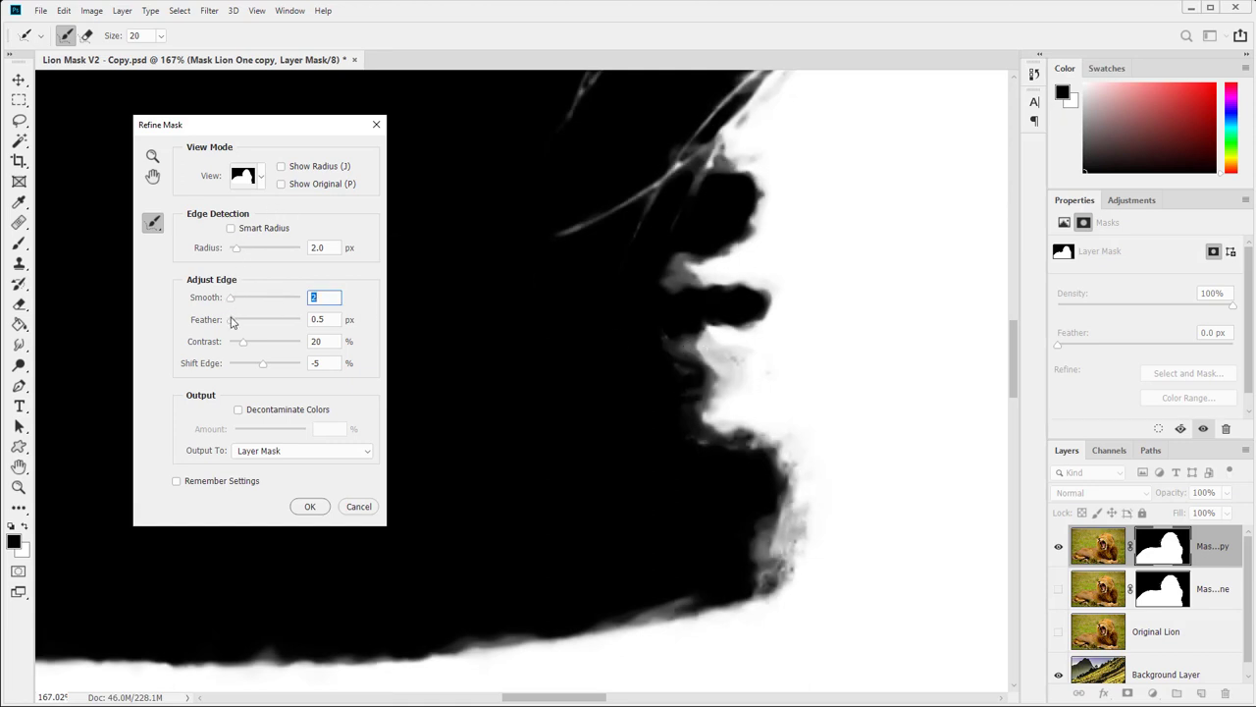
drag(244, 342, 248, 342)
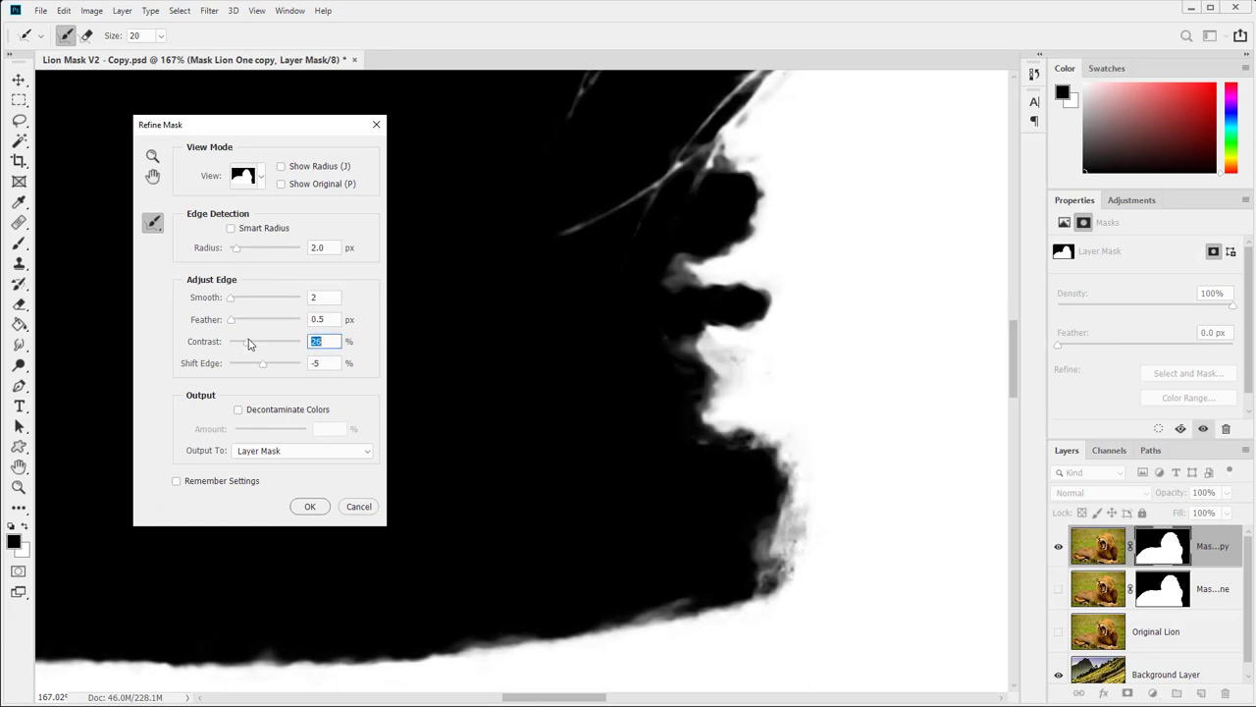
drag(663, 231, 626, 360)
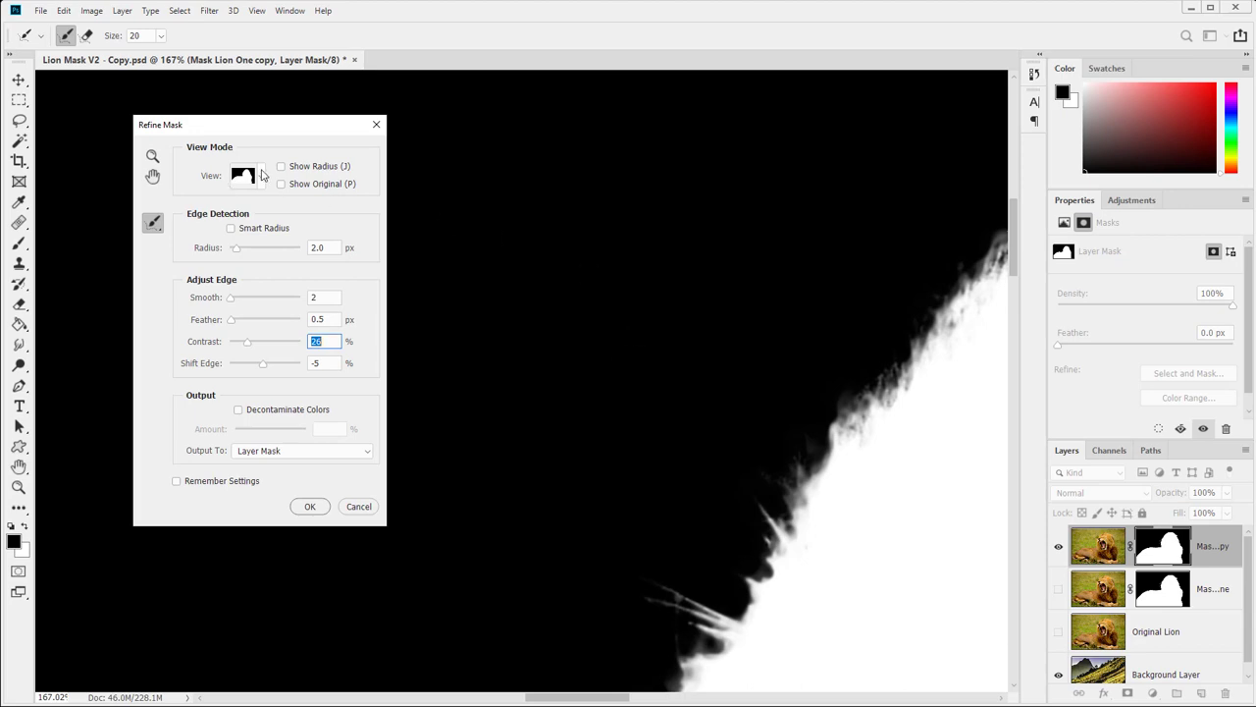
- Switch the mask preview to On Black and refine the green-tinged fur edge above the nose with a size 35 Refine Radius brush
click(261, 175)
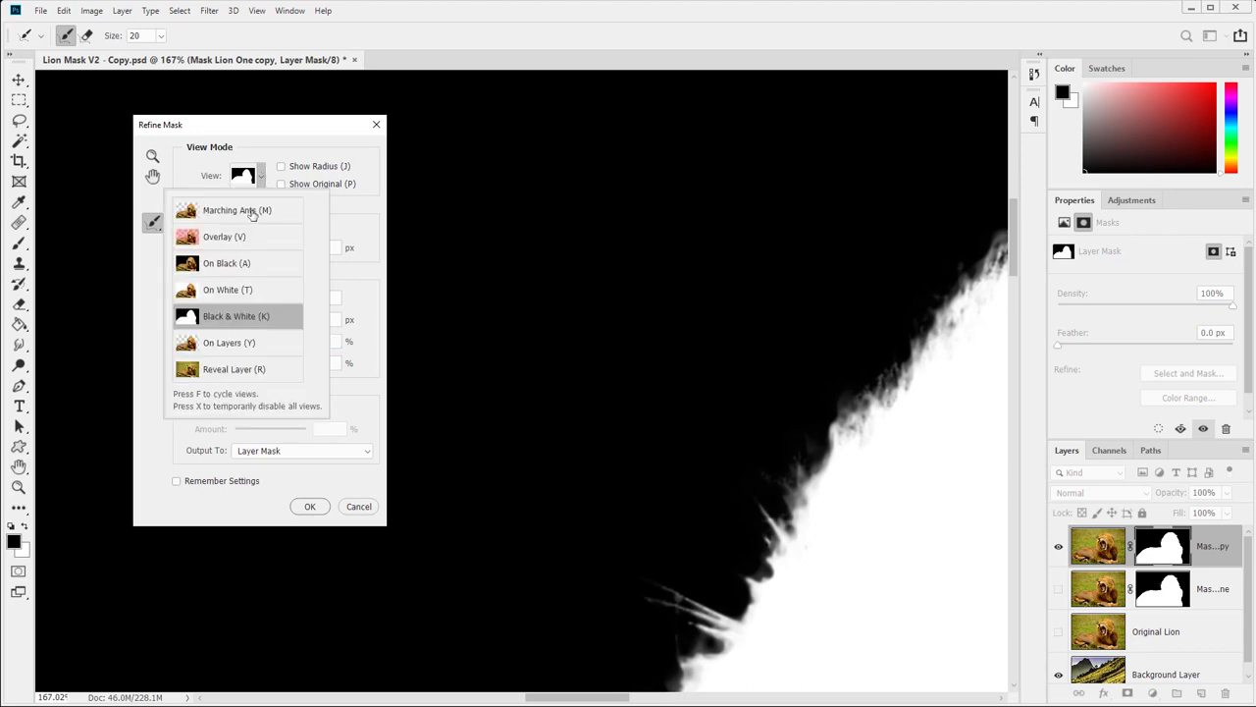
click(236, 273)
drag(888, 407, 502, 512)
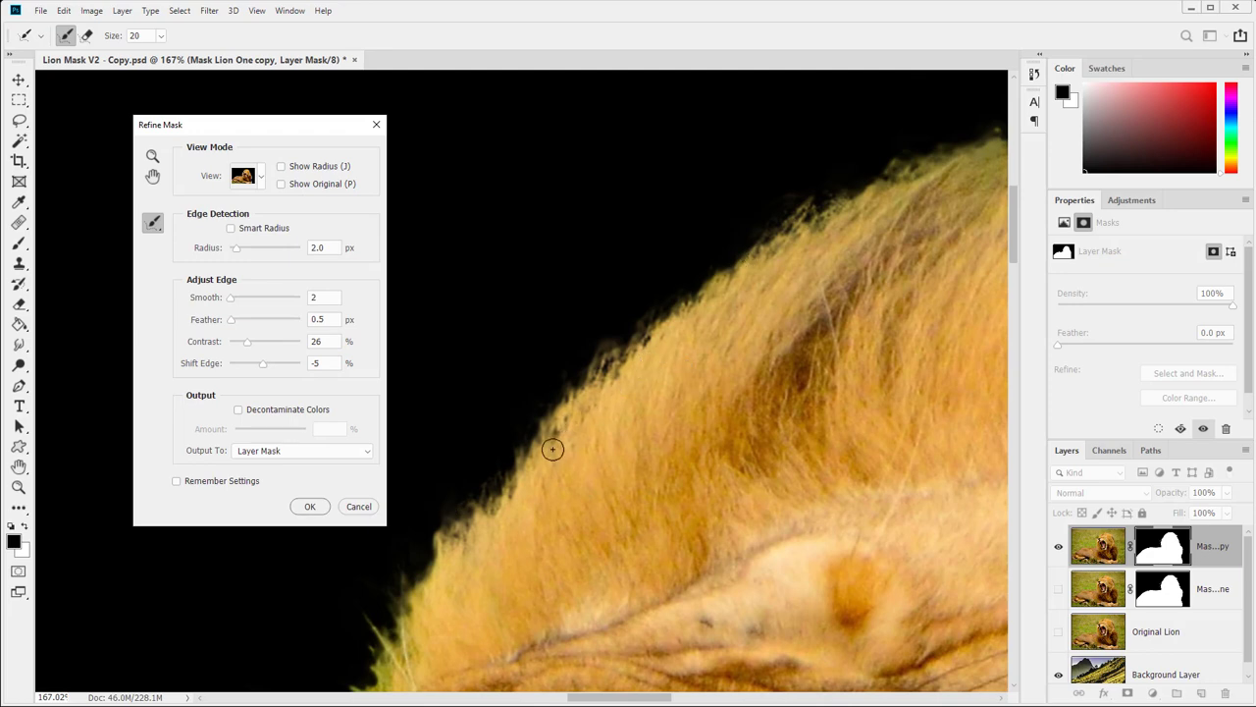
drag(672, 301, 750, 164)
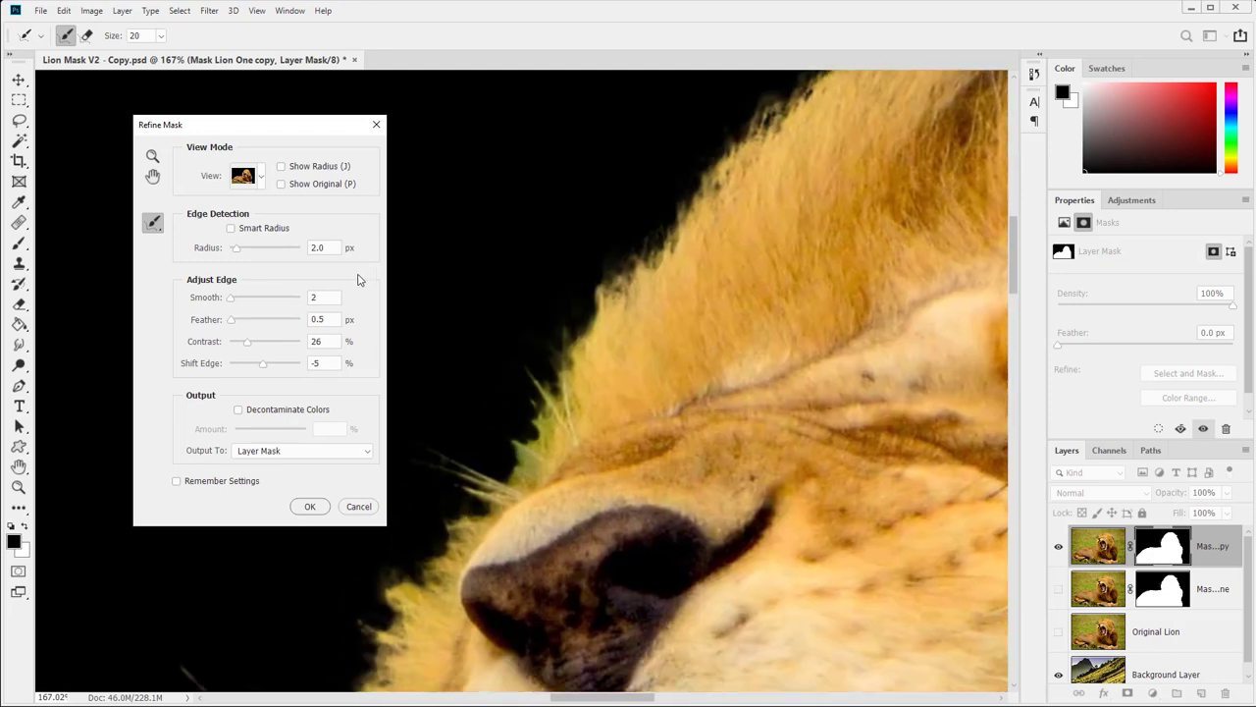
key(bracketright)
key(bracketright)
key(bracketright)
drag(546, 412, 512, 479)
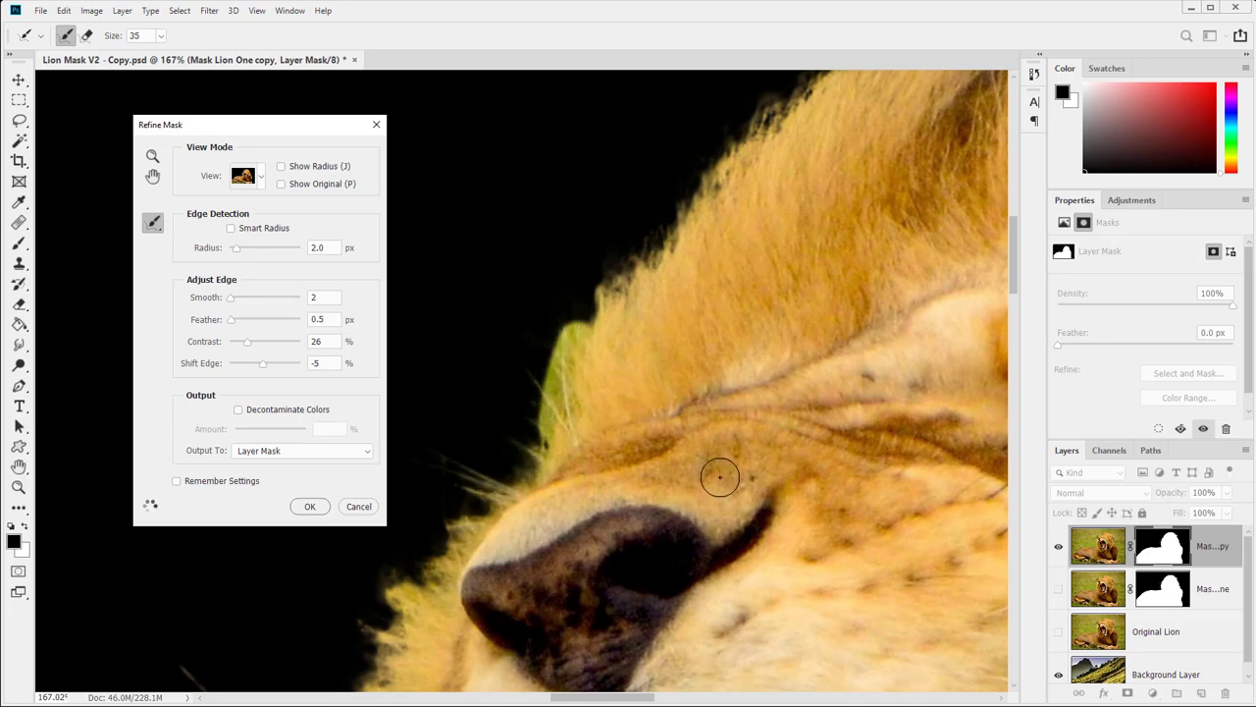
- Paint Refine Radius strokes along the muzzle edge beside the nose and around the upper whisker roots
mouse_move(579, 465)
mouse_down()
mouse_move(619, 406)
mouse_move(744, 282)
mouse_up()
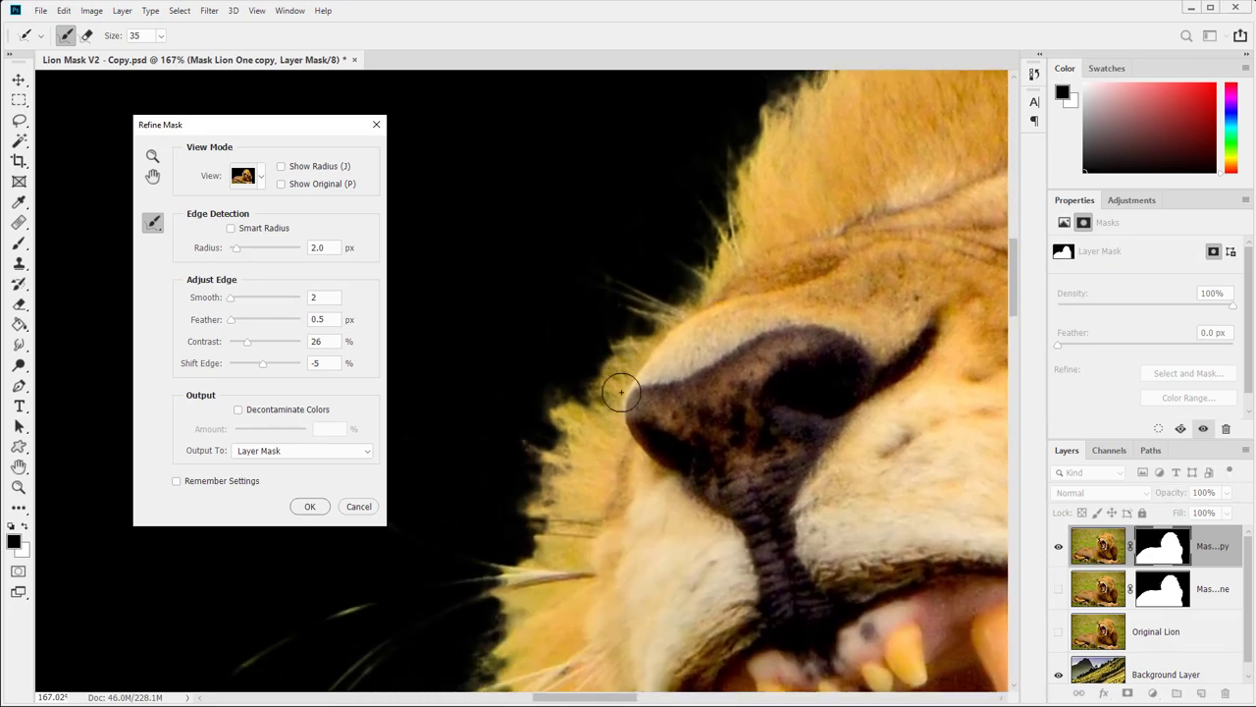
drag(589, 524, 608, 429)
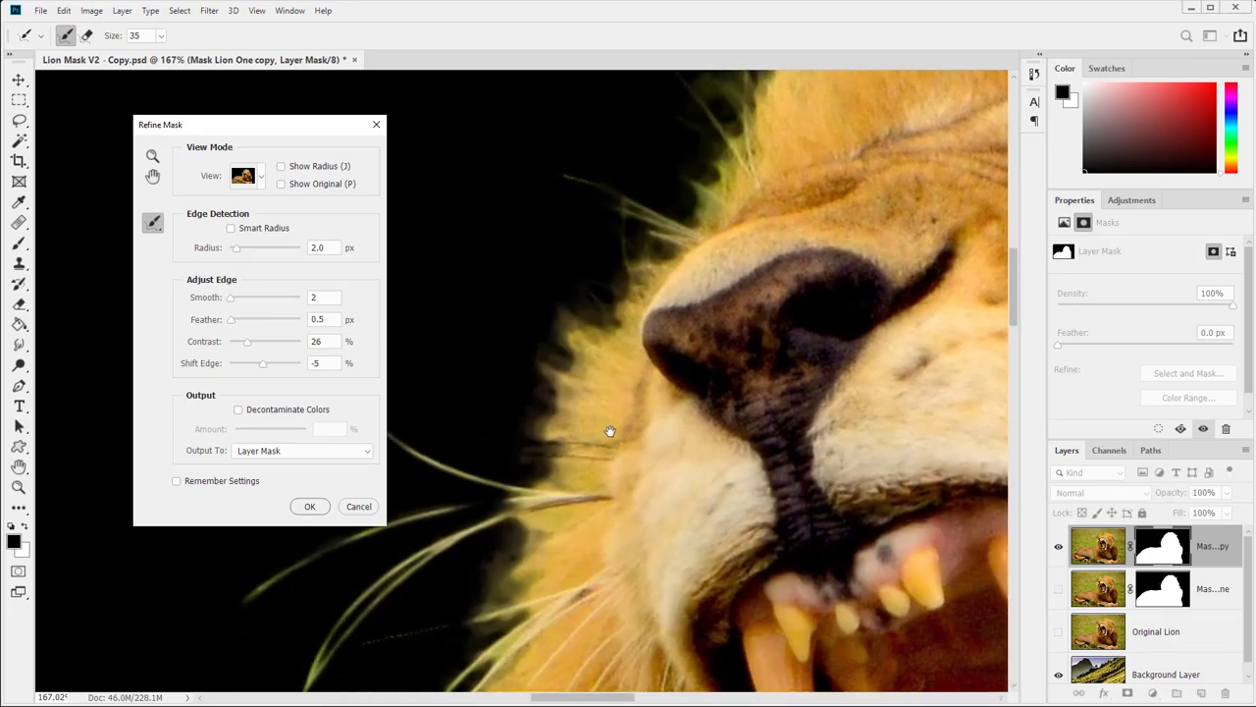
drag(567, 467, 558, 472)
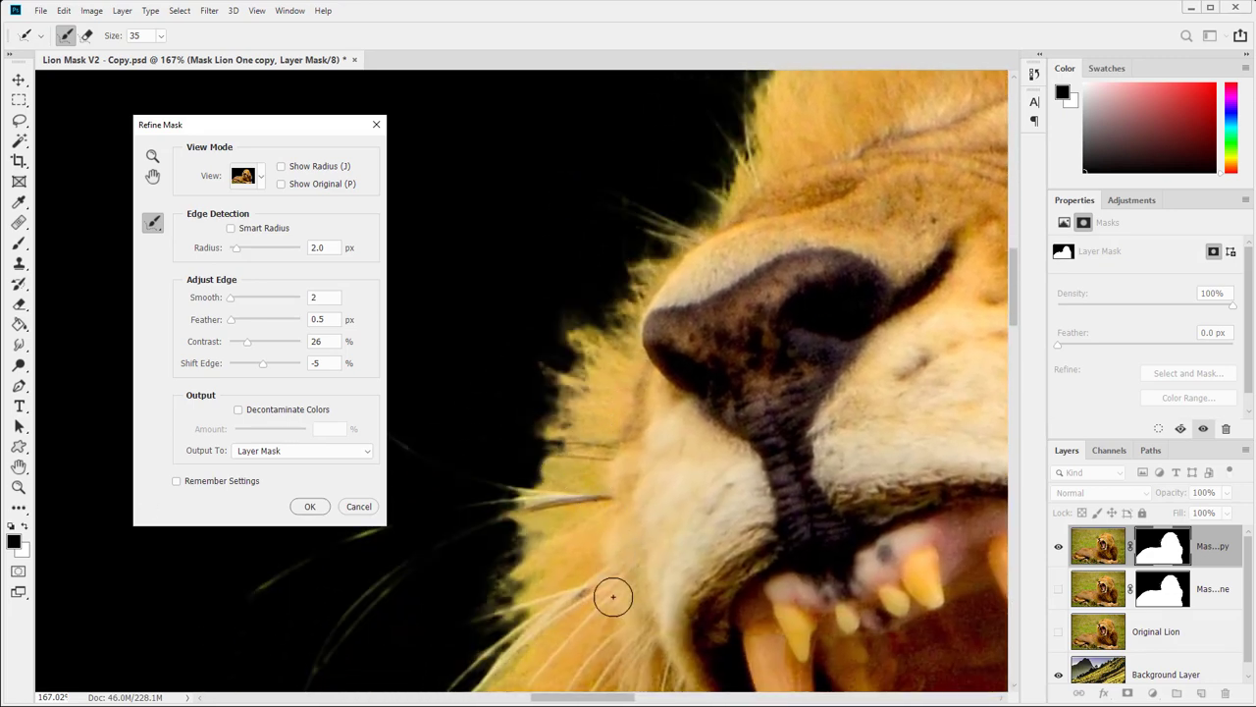
drag(520, 529, 556, 517)
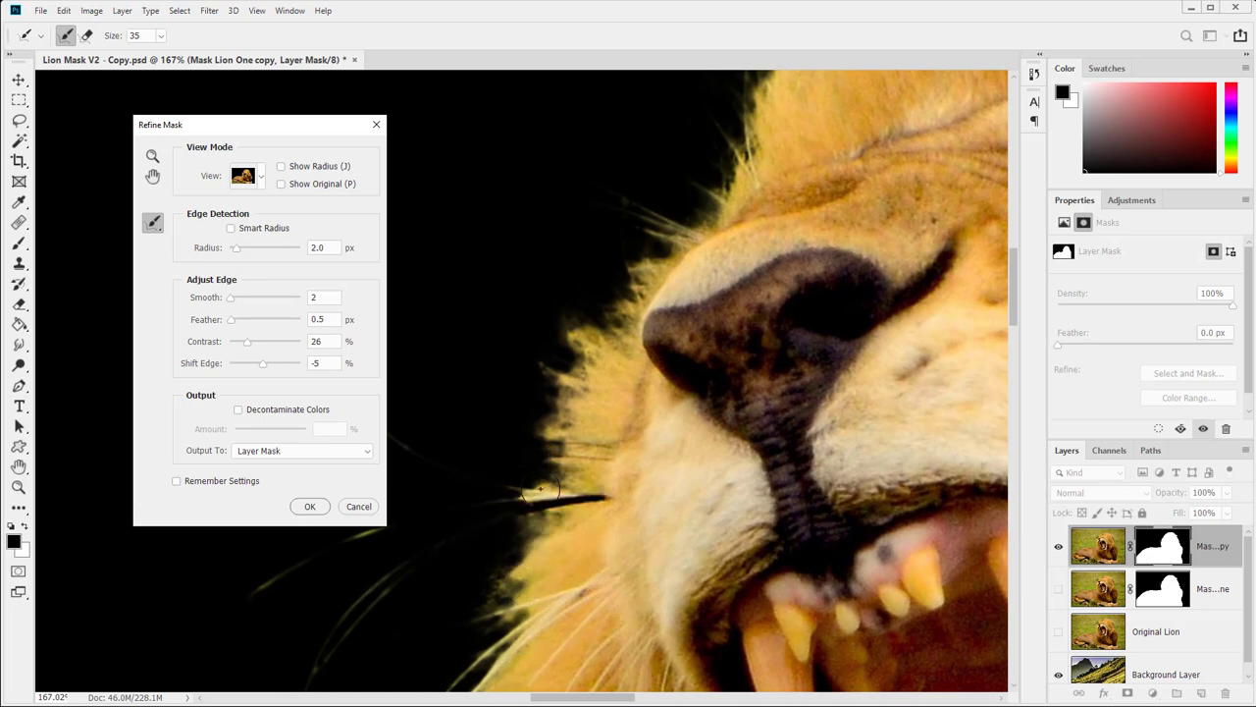
- Refine the protruding fur tufts on the chin edge below the whiskers with the size 35 brush
mouse_move(574, 568)
mouse_down()
mouse_move(617, 421)
mouse_move(676, 367)
mouse_move(702, 285)
mouse_up()
mouse_move(606, 510)
mouse_down()
mouse_move(634, 490)
mouse_move(624, 497)
mouse_up()
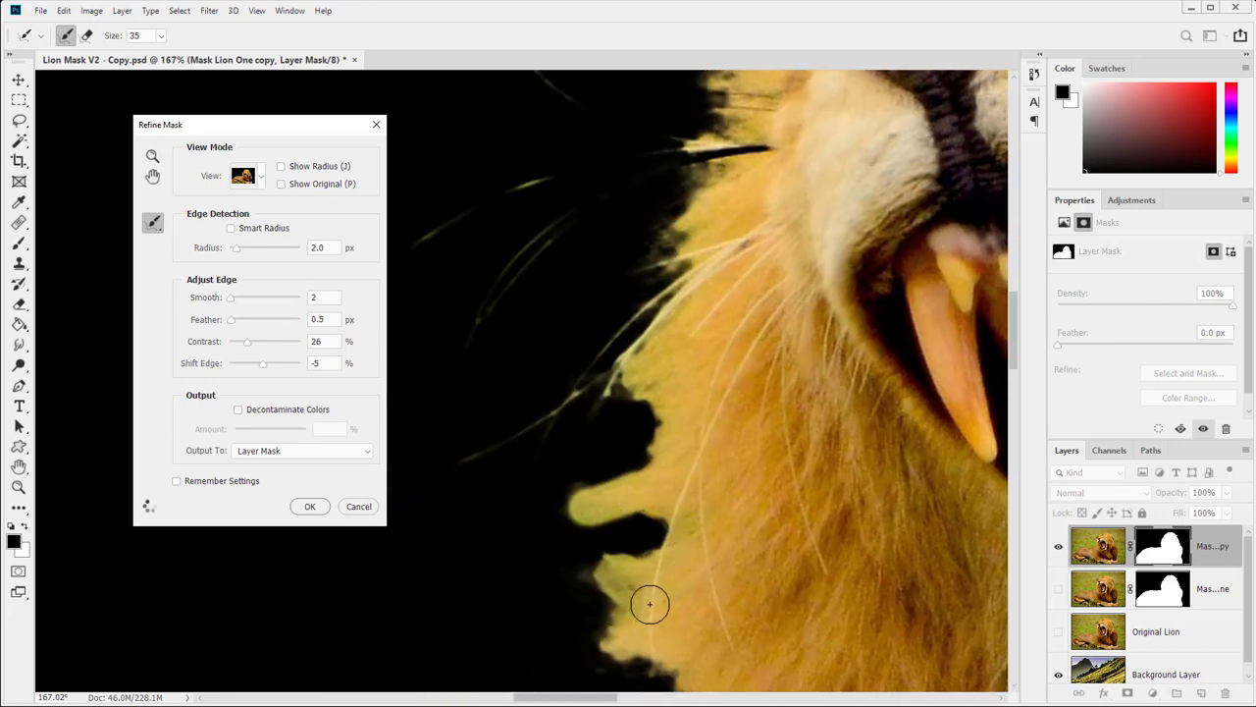
drag(620, 607, 636, 584)
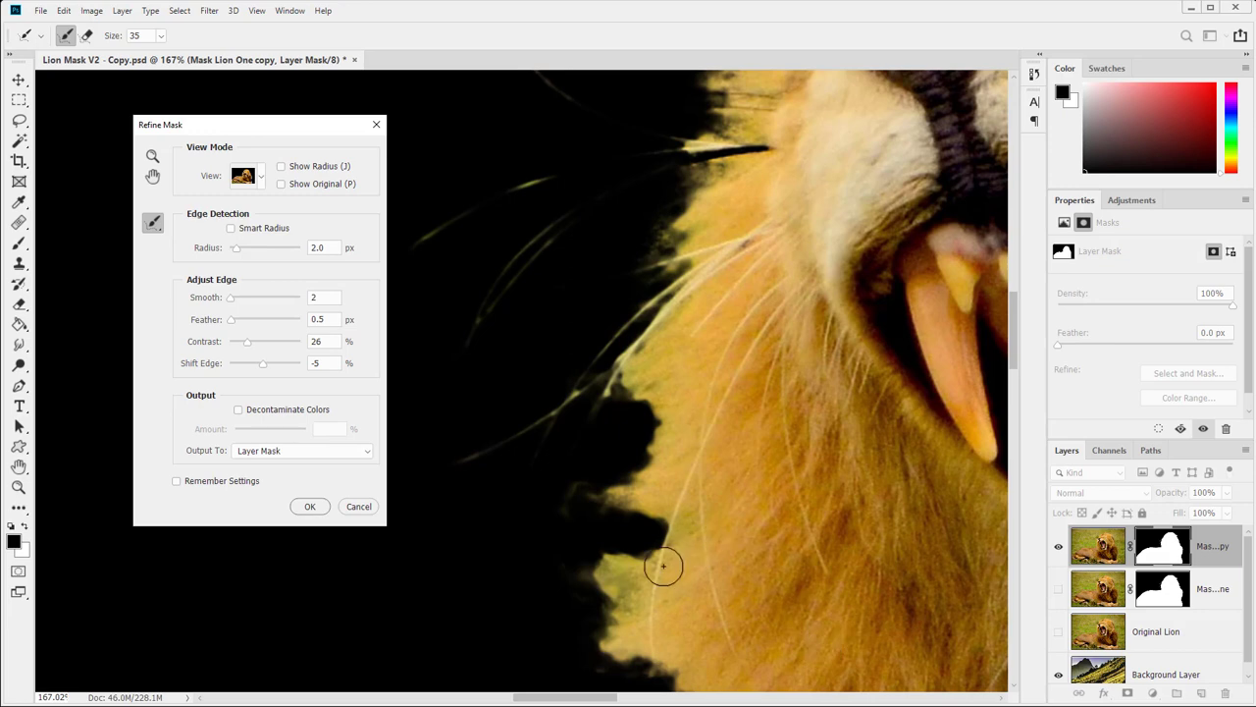
scroll(661, 566, down, 3)
scroll(663, 566, up, 2)
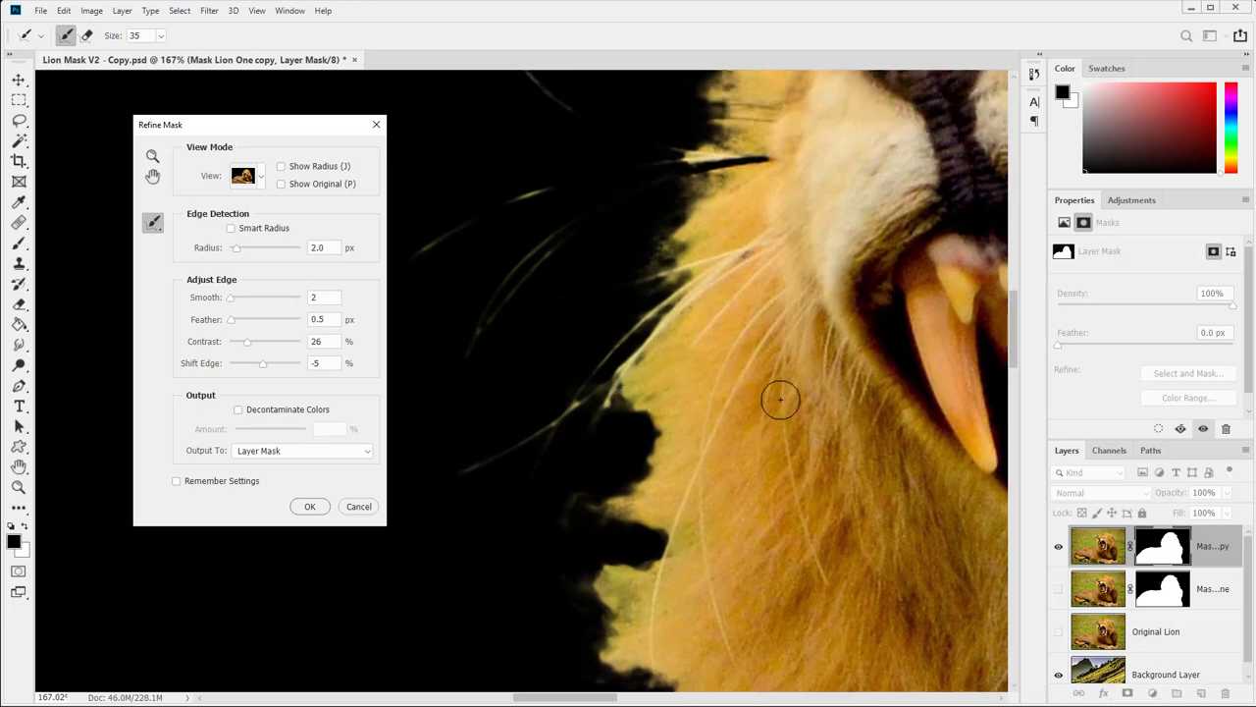
- Paint Refine Radius strokes over the green fringe along the top of the mane and down its back slope
mouse_move(779, 399)
mouse_down()
mouse_move(541, 393)
mouse_move(653, 459)
mouse_move(513, 547)
mouse_move(529, 517)
mouse_move(566, 530)
mouse_move(655, 421)
mouse_up()
drag(644, 325, 555, 316)
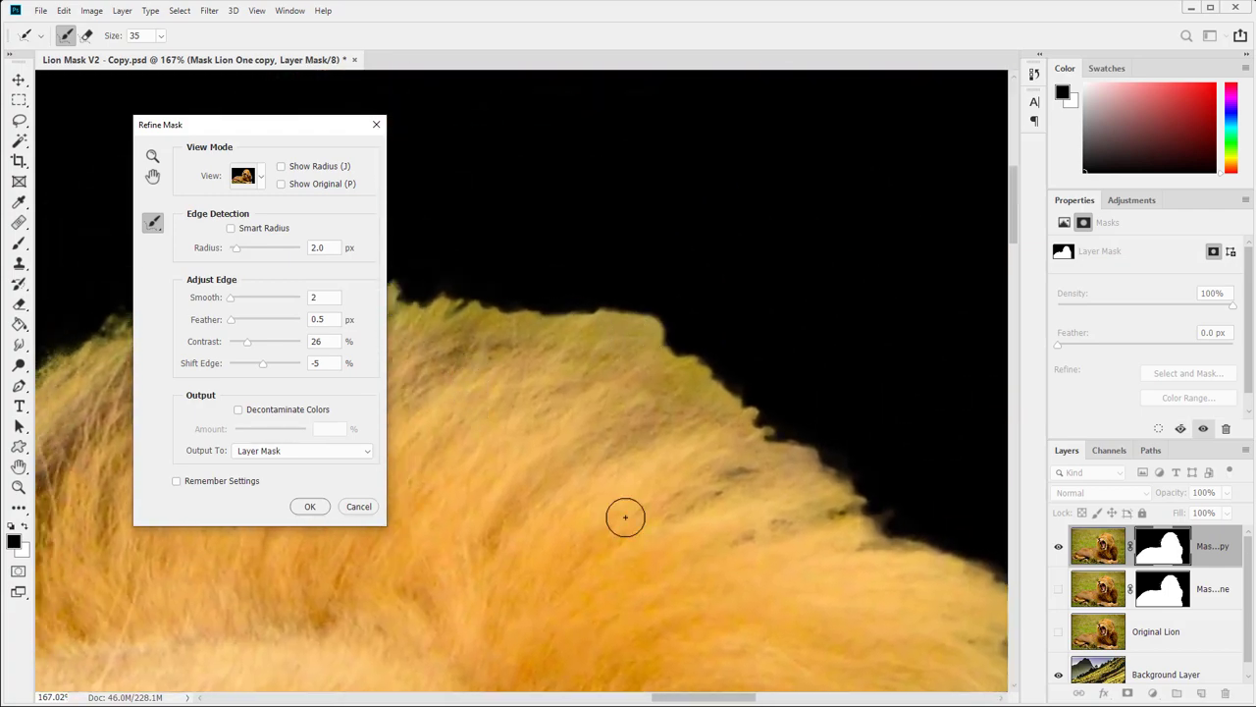
drag(690, 368, 650, 350)
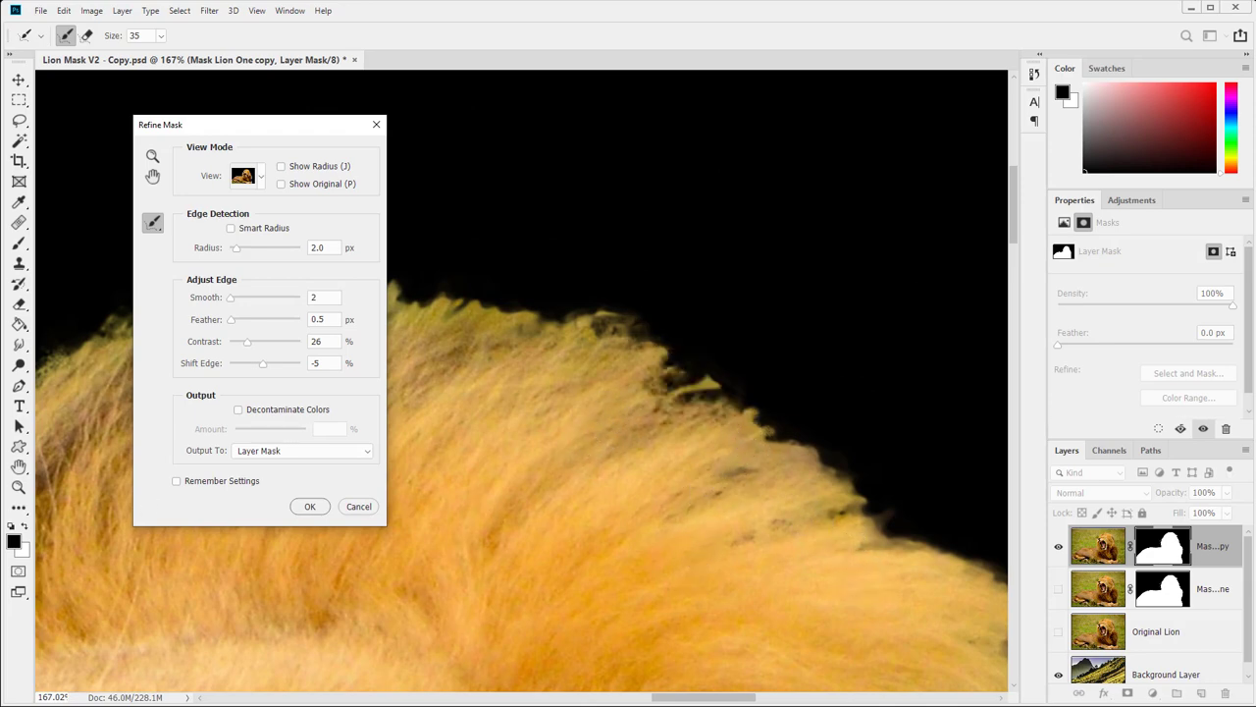
mouse_move(687, 509)
mouse_down()
mouse_move(656, 465)
mouse_move(560, 454)
mouse_up()
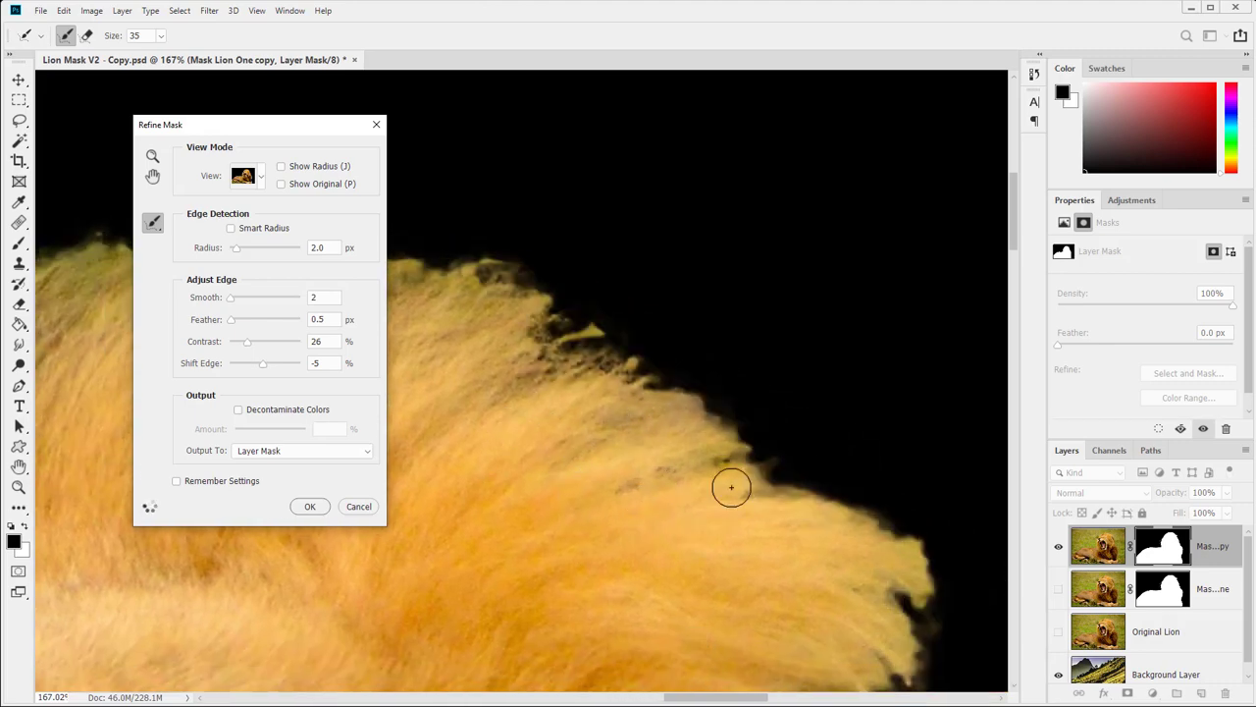
drag(684, 477, 578, 429)
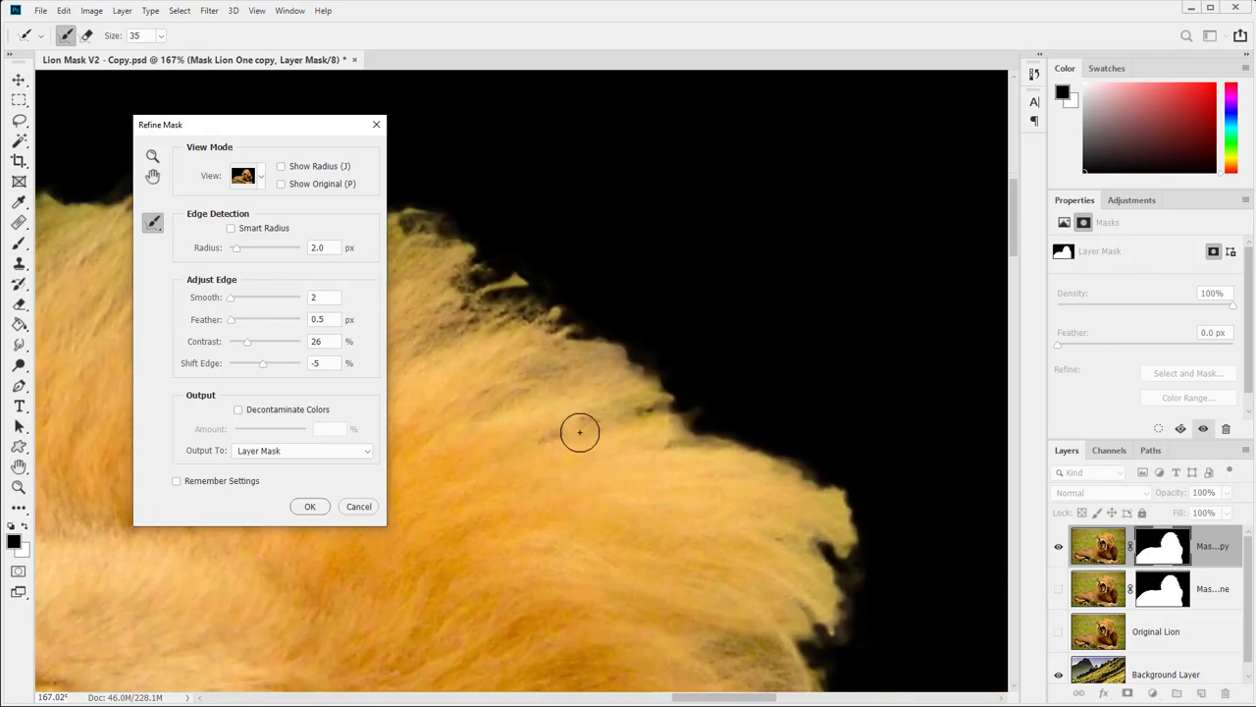
click(654, 405)
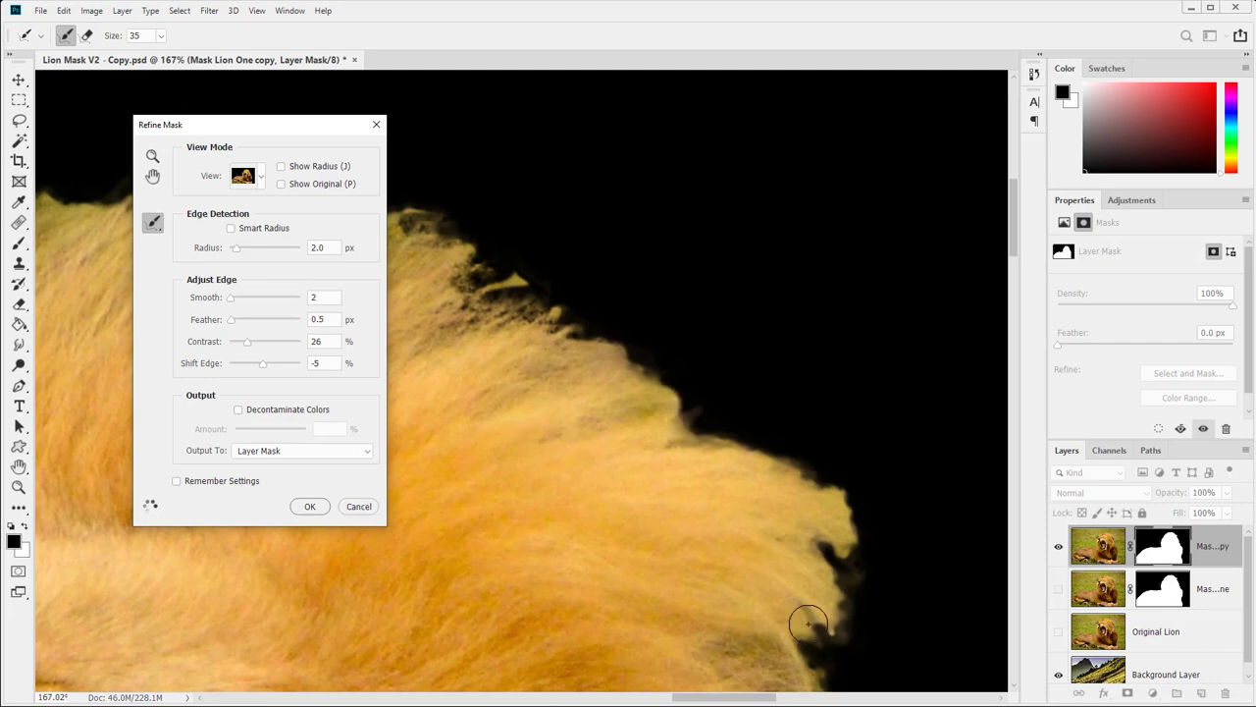
- Refine the mane's back edge from the rounded tuft down through the darker fur with the size 35 brush
mouse_move(690, 442)
mouse_down()
mouse_move(786, 462)
mouse_move(830, 487)
mouse_move(846, 530)
mouse_up()
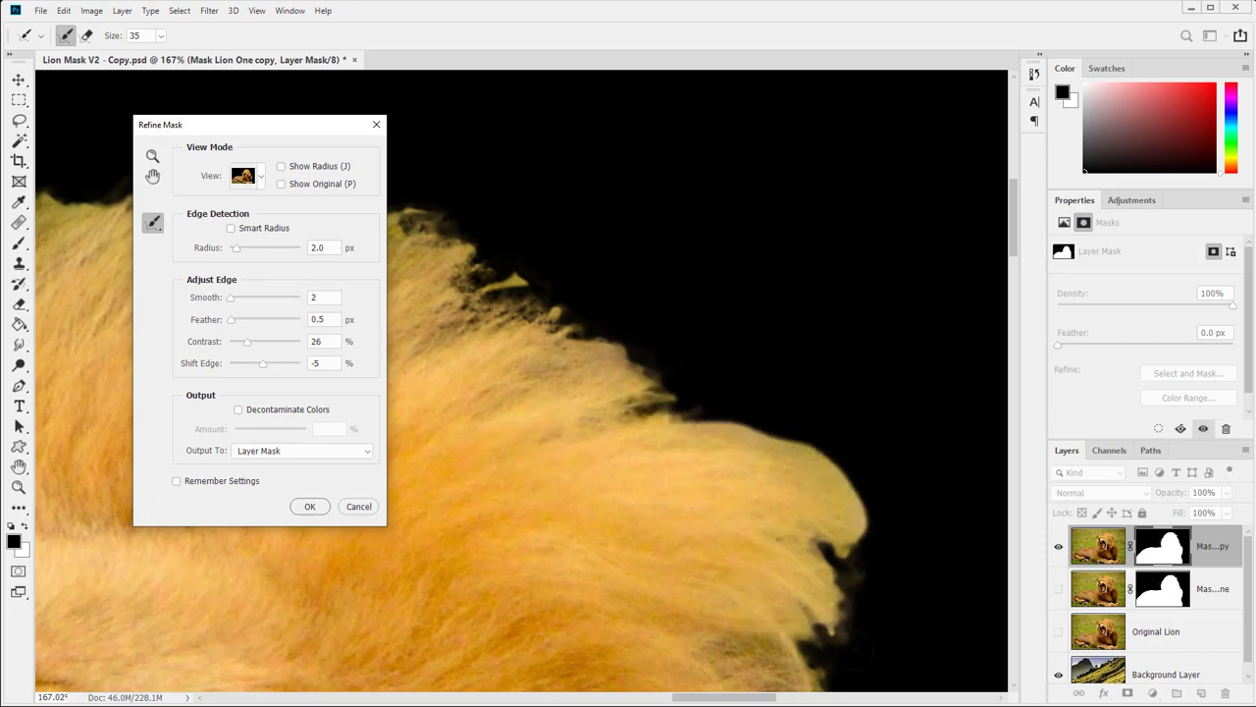
mouse_move(828, 584)
mouse_down()
mouse_move(750, 429)
mouse_move(740, 368)
mouse_move(767, 371)
mouse_move(710, 333)
mouse_up()
mouse_move(867, 620)
mouse_down()
mouse_move(802, 552)
mouse_move(711, 505)
mouse_up()
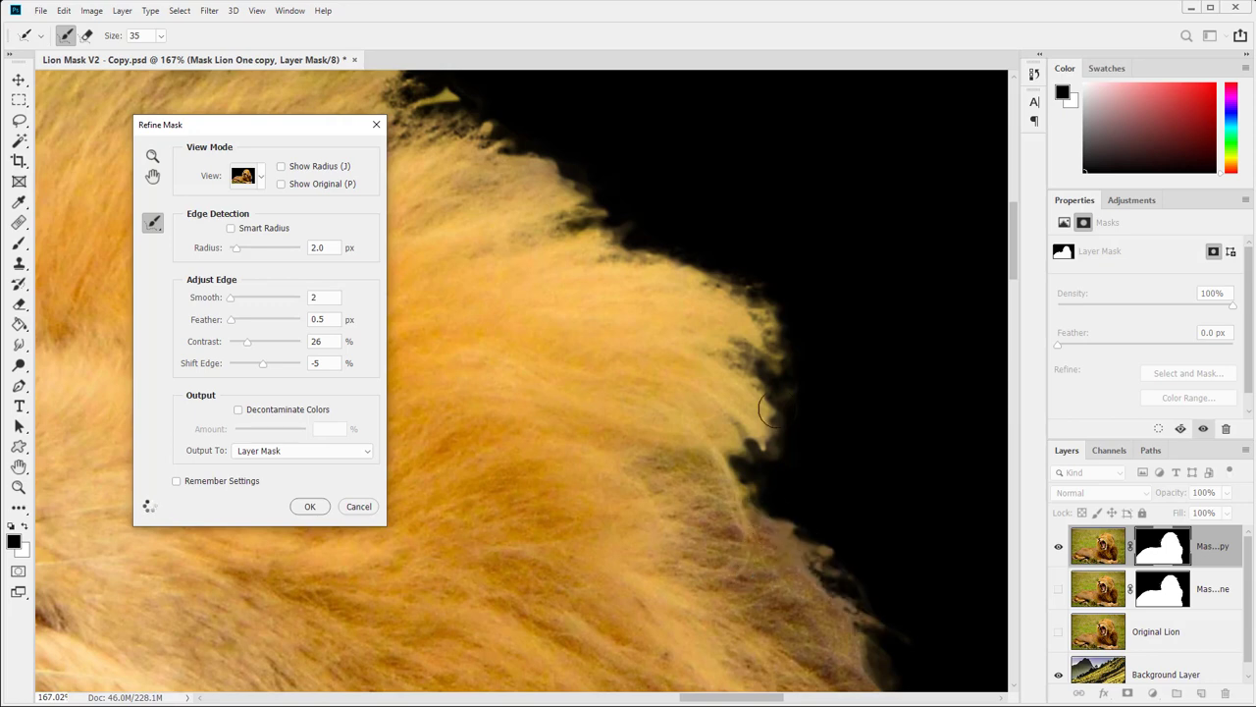
drag(812, 551, 678, 252)
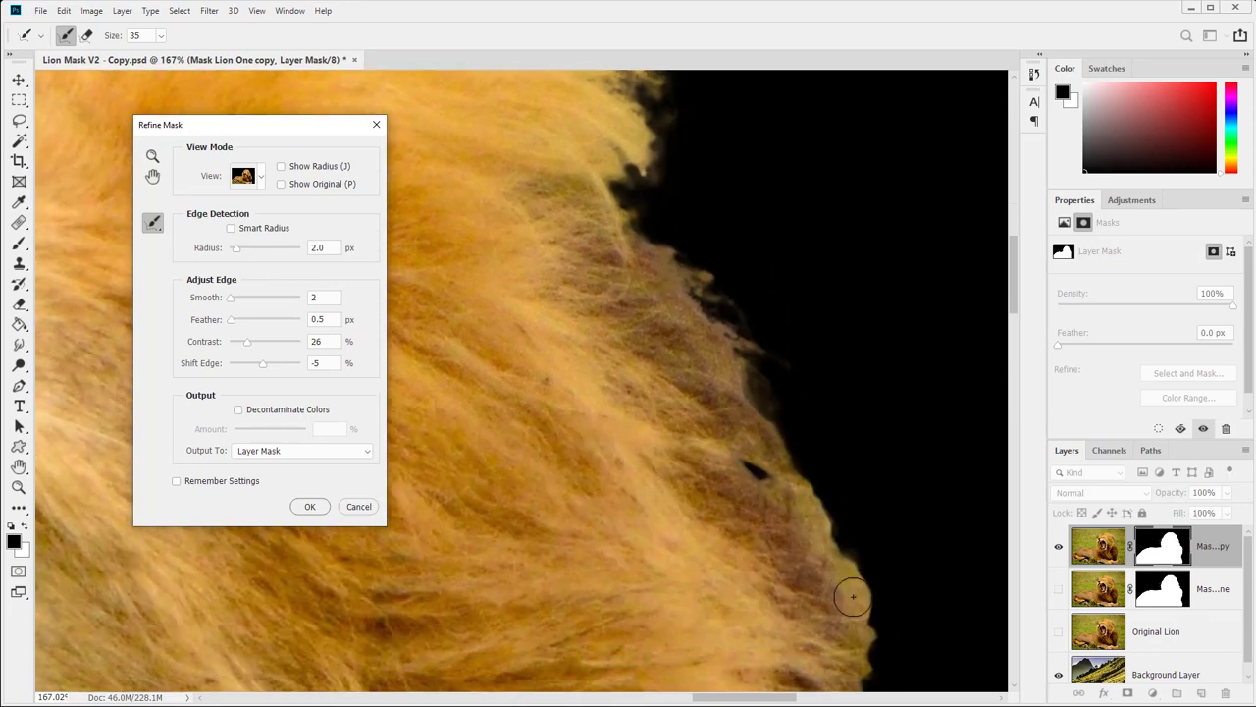
mouse_move(773, 505)
mouse_down()
mouse_move(856, 655)
mouse_move(781, 389)
mouse_up()
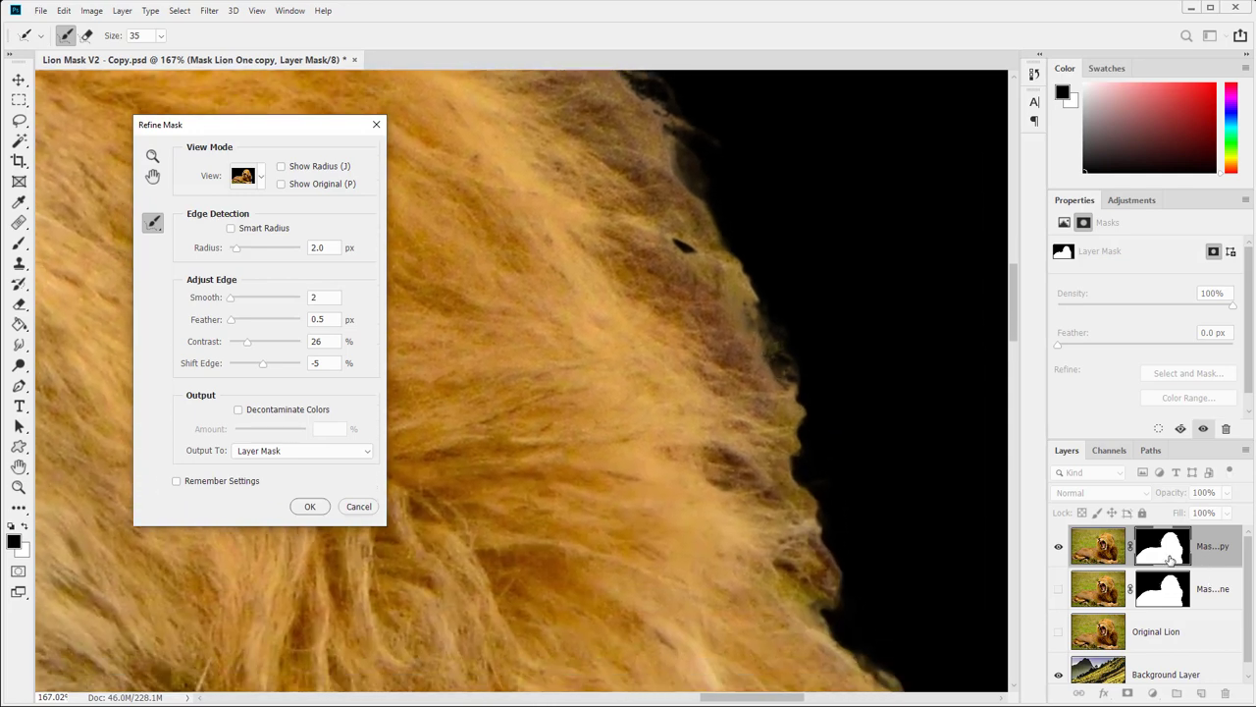
- Keep Decontaminate Colors off, set the output to Layer Mask, and apply the mask refinement
click(300, 457)
click(300, 457)
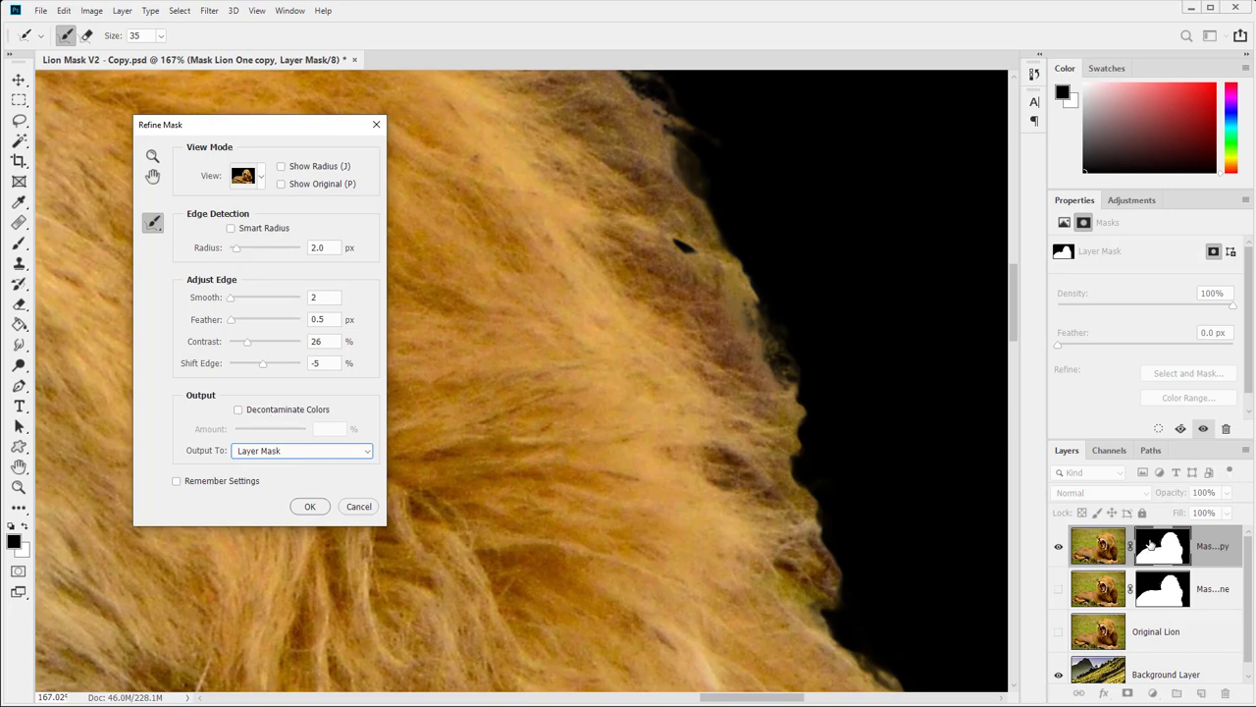
click(276, 416)
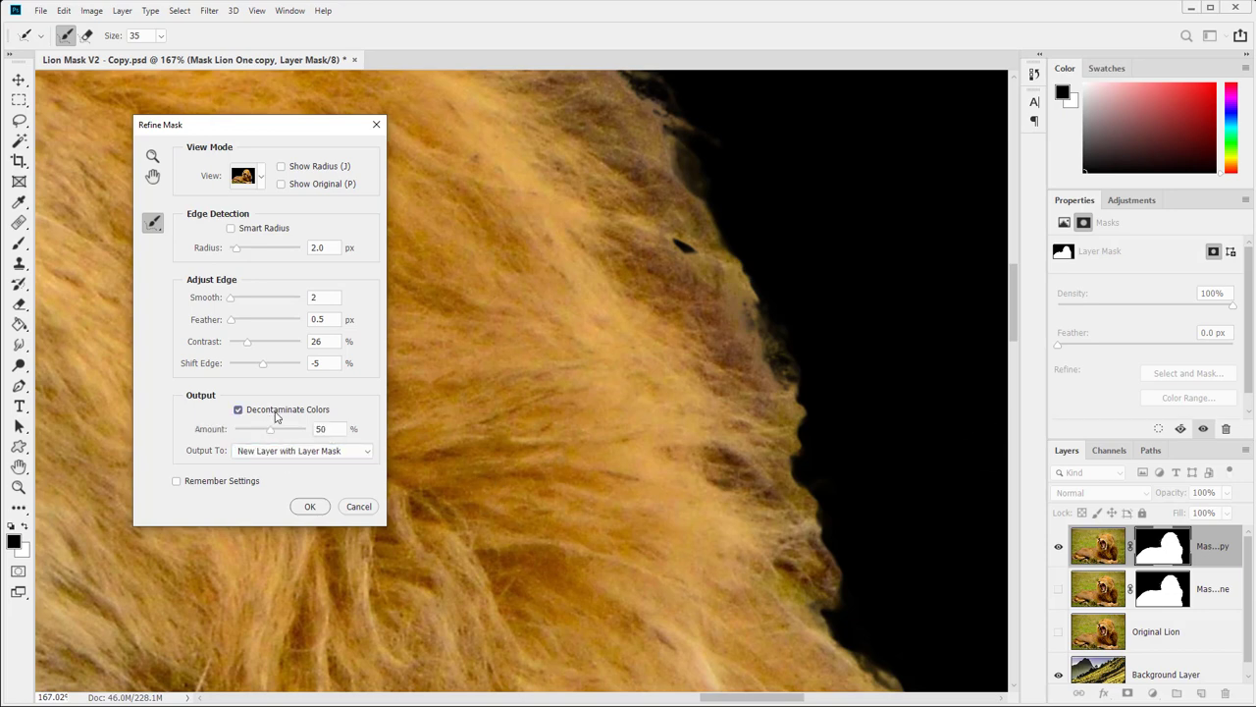
click(276, 416)
click(311, 451)
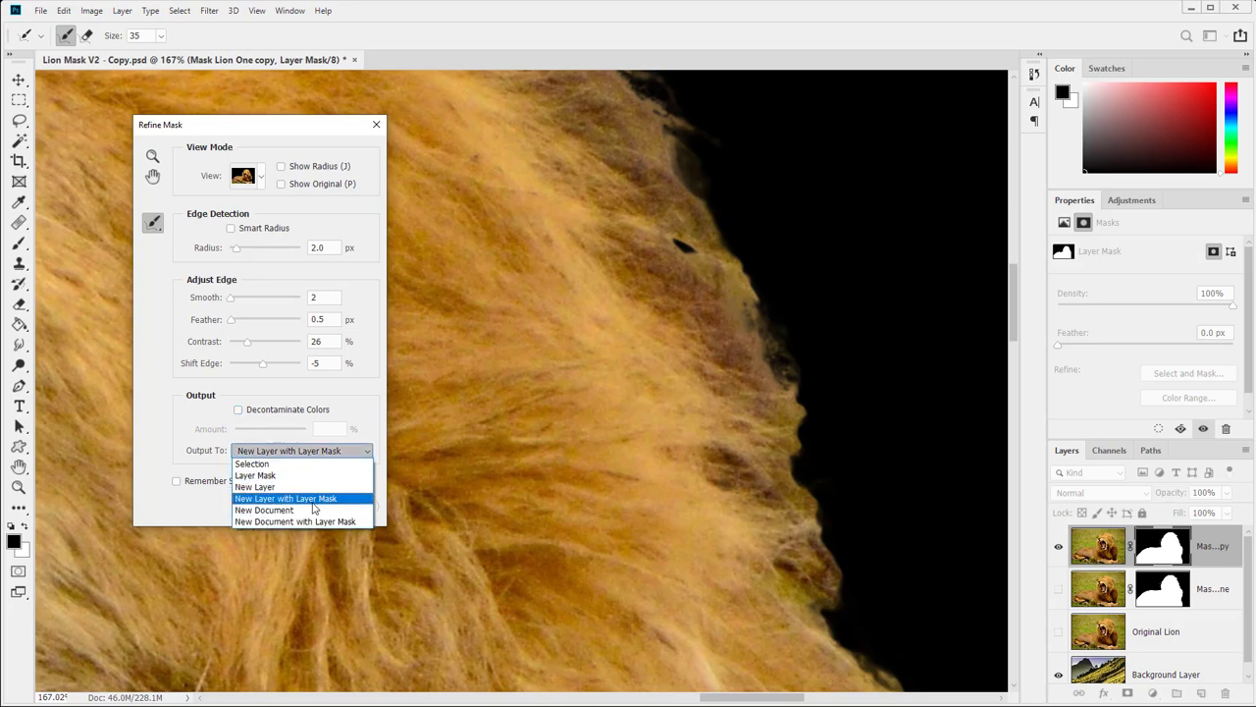
click(313, 477)
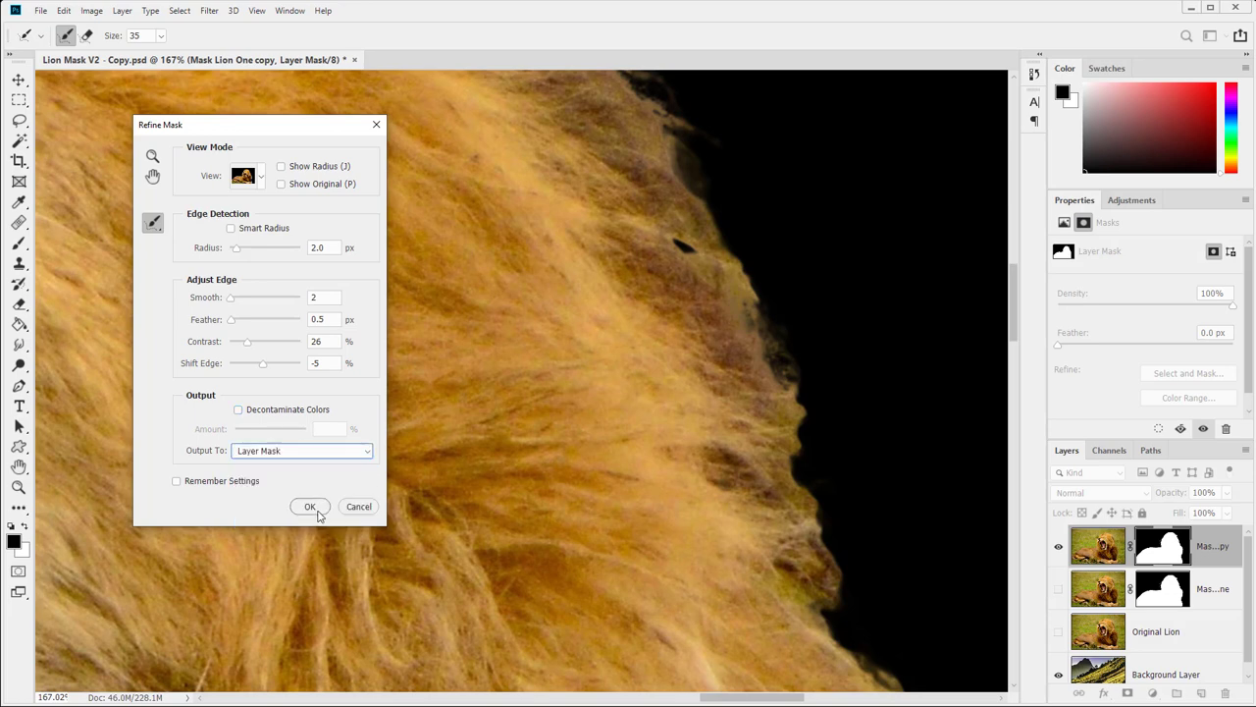
click(314, 507)
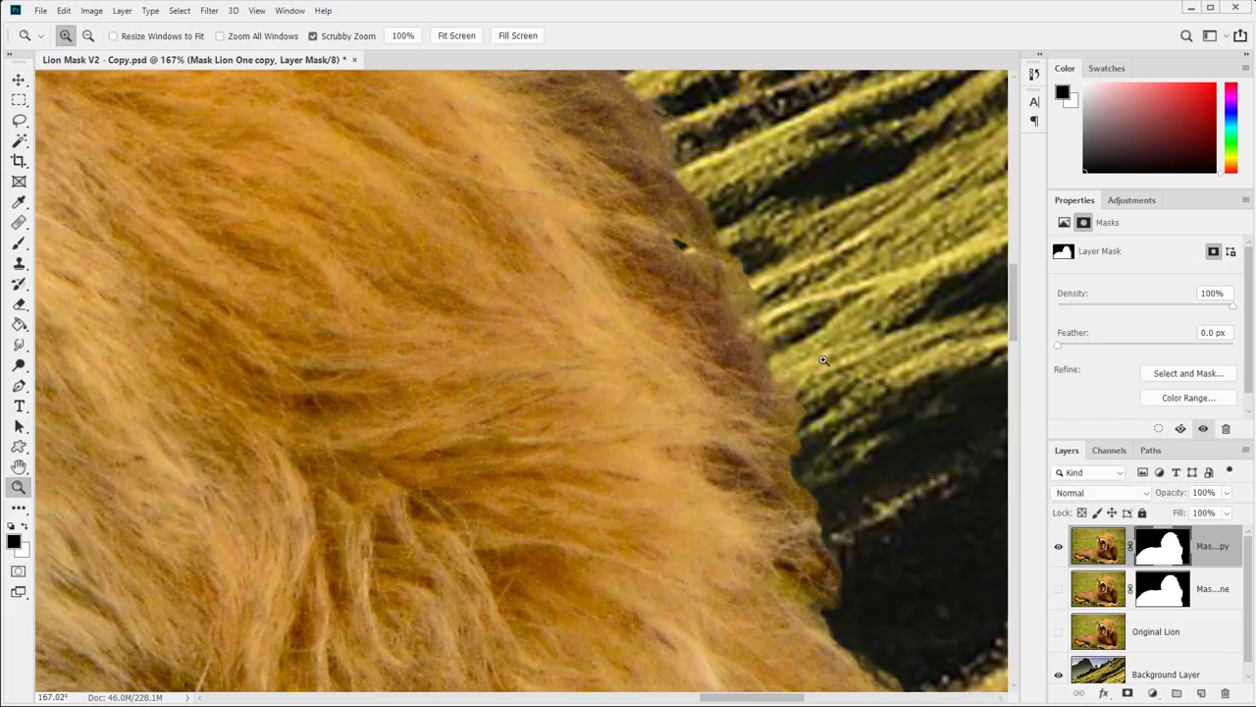
- Inspect the refined mane edge against the mountain background, along its top and down its back slope
drag(582, 274, 628, 544)
drag(673, 355, 909, 490)
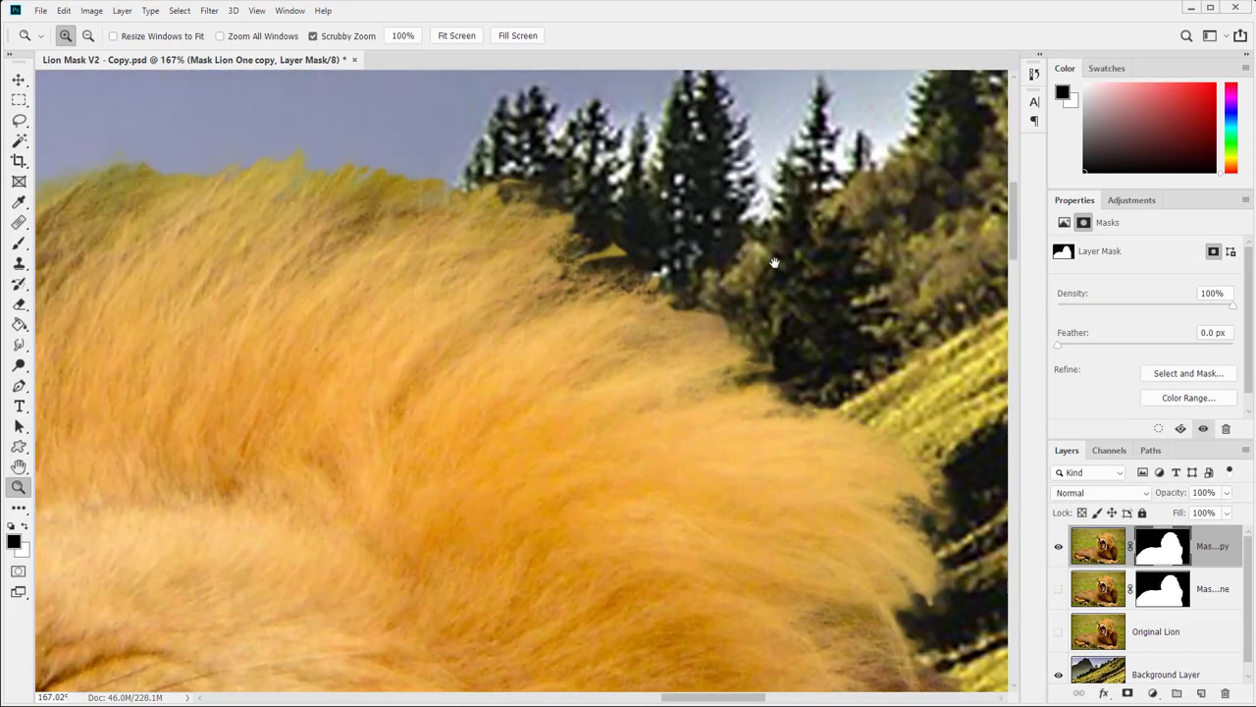
drag(774, 262, 946, 290)
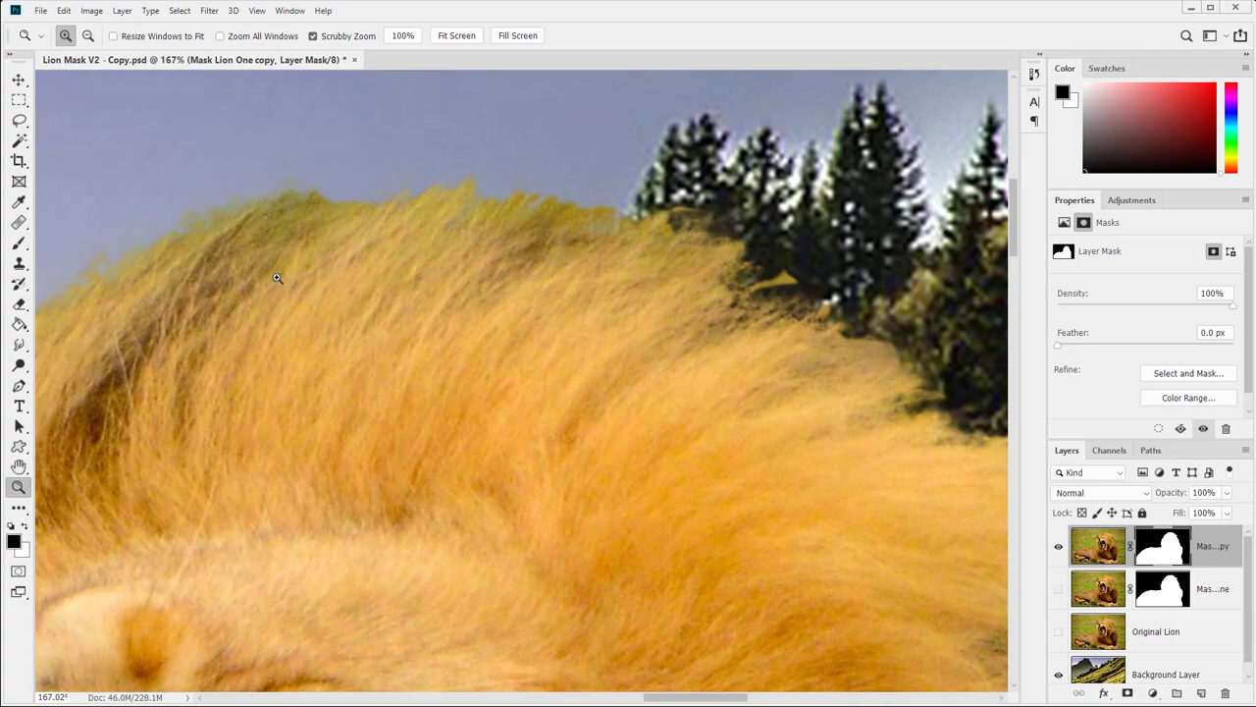
drag(737, 540, 541, 365)
drag(824, 555, 612, 524)
drag(755, 677, 610, 518)
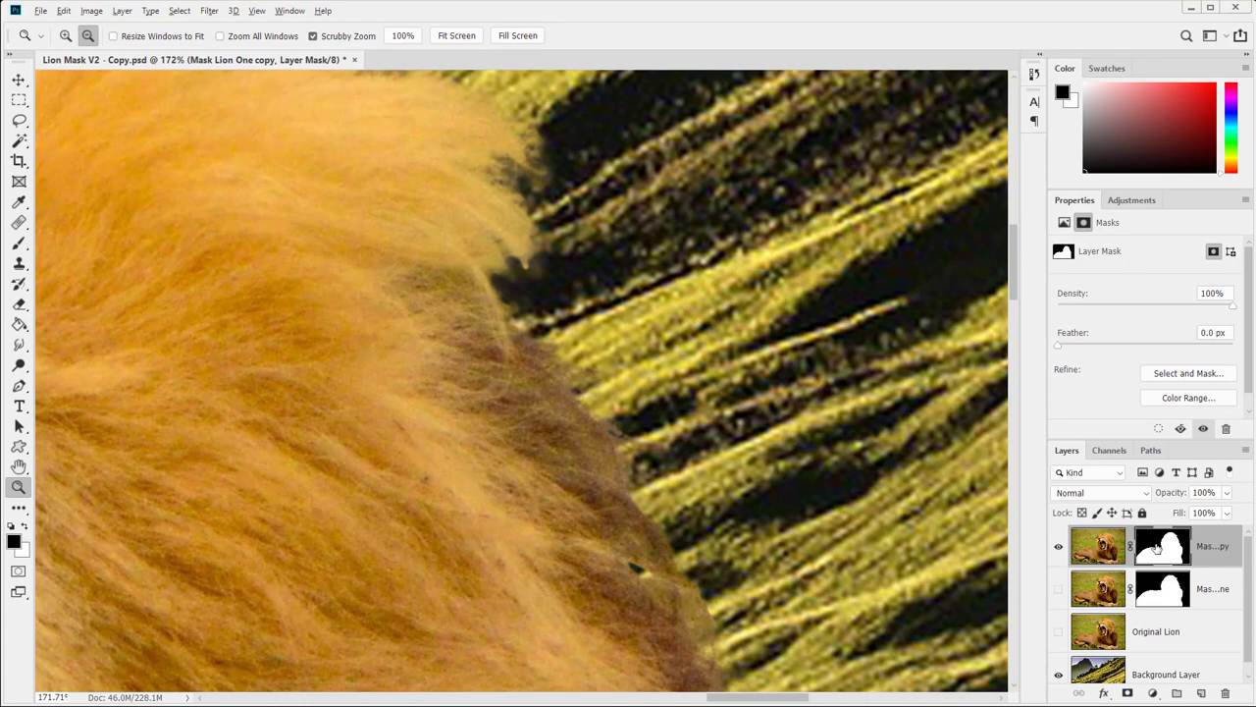
- Display the lion copy's layer mask alone and inspect its edge around the mane, whiskers, chin and back
alt+click(1161, 547)
drag(613, 457, 844, 614)
drag(323, 163, 687, 437)
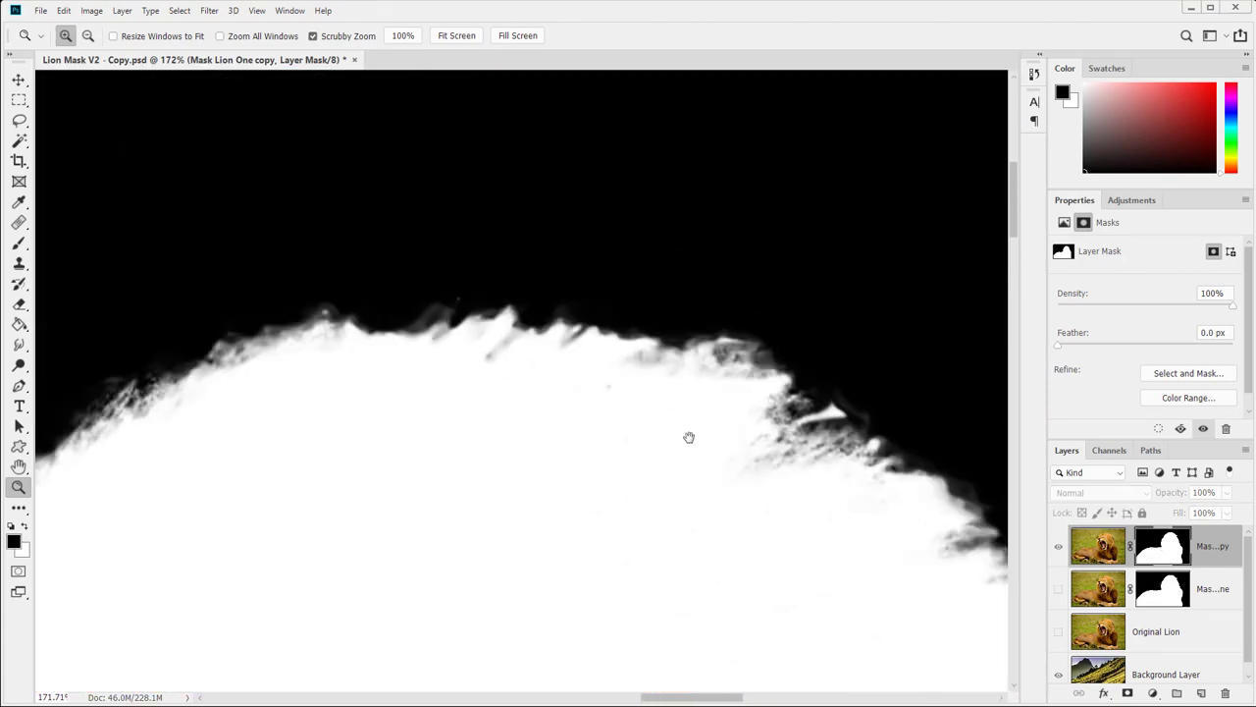
drag(220, 435, 681, 269)
drag(179, 634, 441, 482)
drag(398, 657, 631, 289)
drag(519, 593, 631, 288)
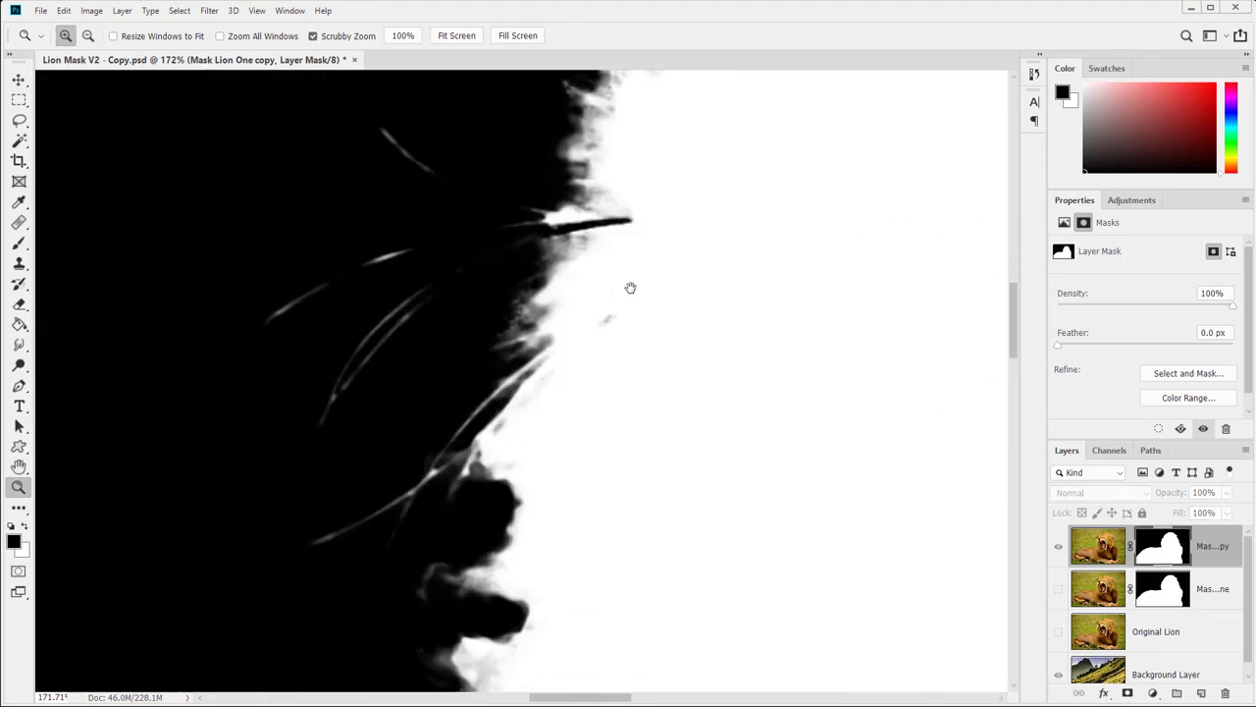
drag(546, 616, 614, 287)
drag(614, 608, 894, 428)
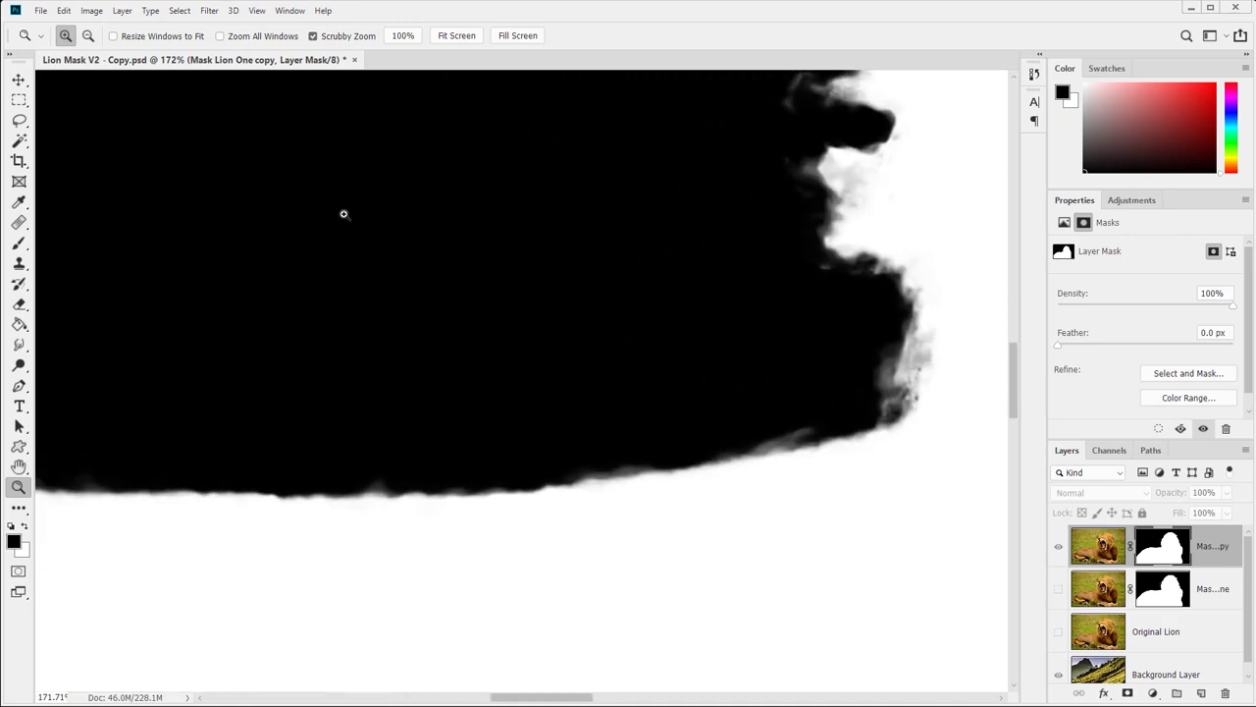
- Apply the Add Noise filter to the lion copy's layer mask with a 12.5% amount and Uniform distribution
click(236, 12)
mouse_move(214, 13)
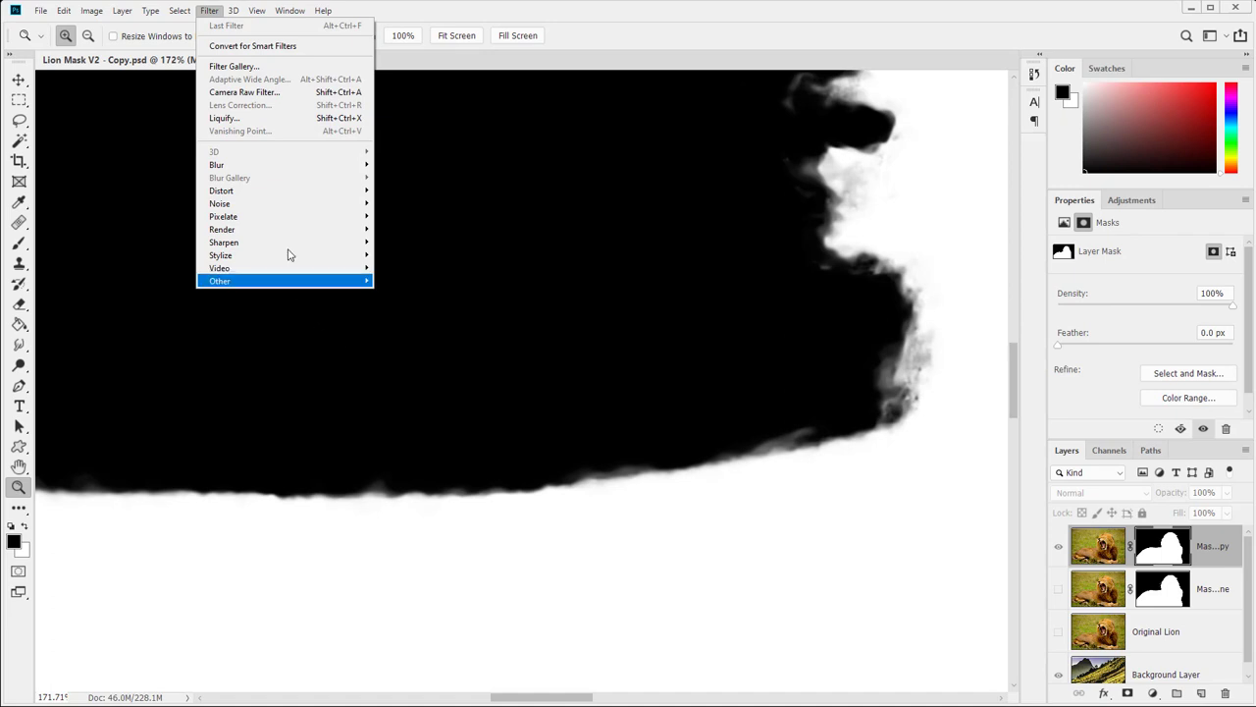
mouse_move(293, 229)
mouse_move(292, 198)
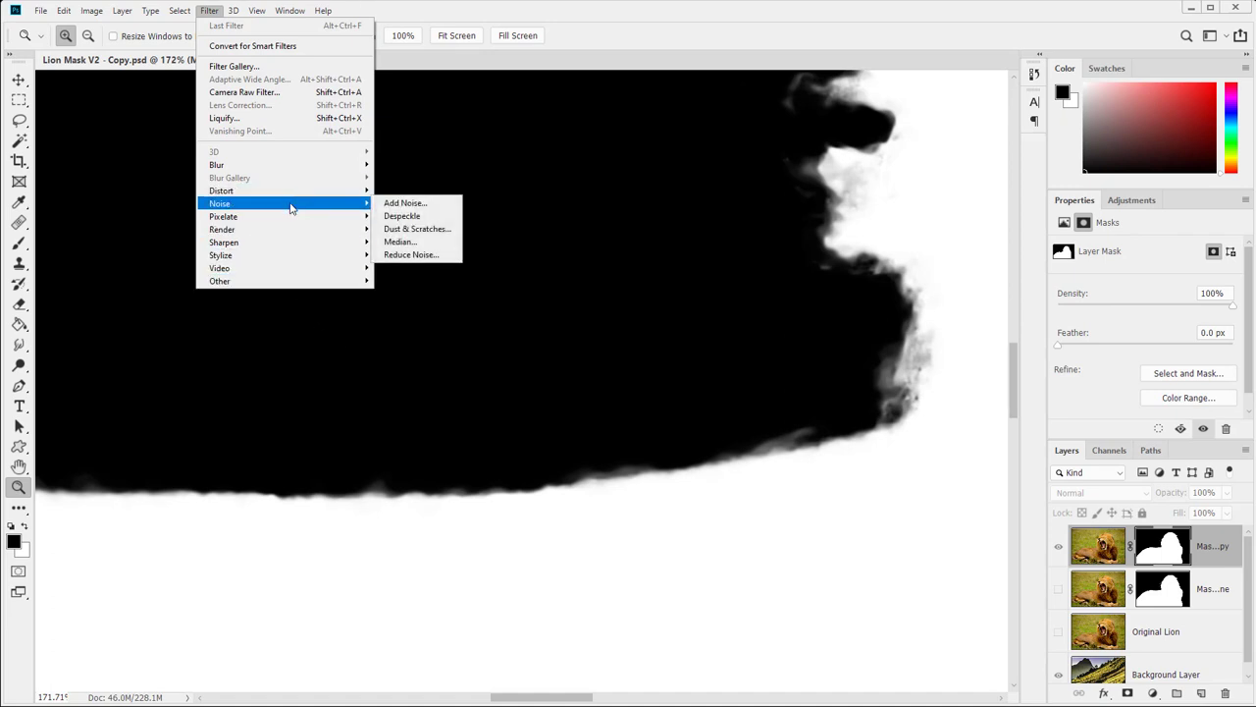
click(400, 203)
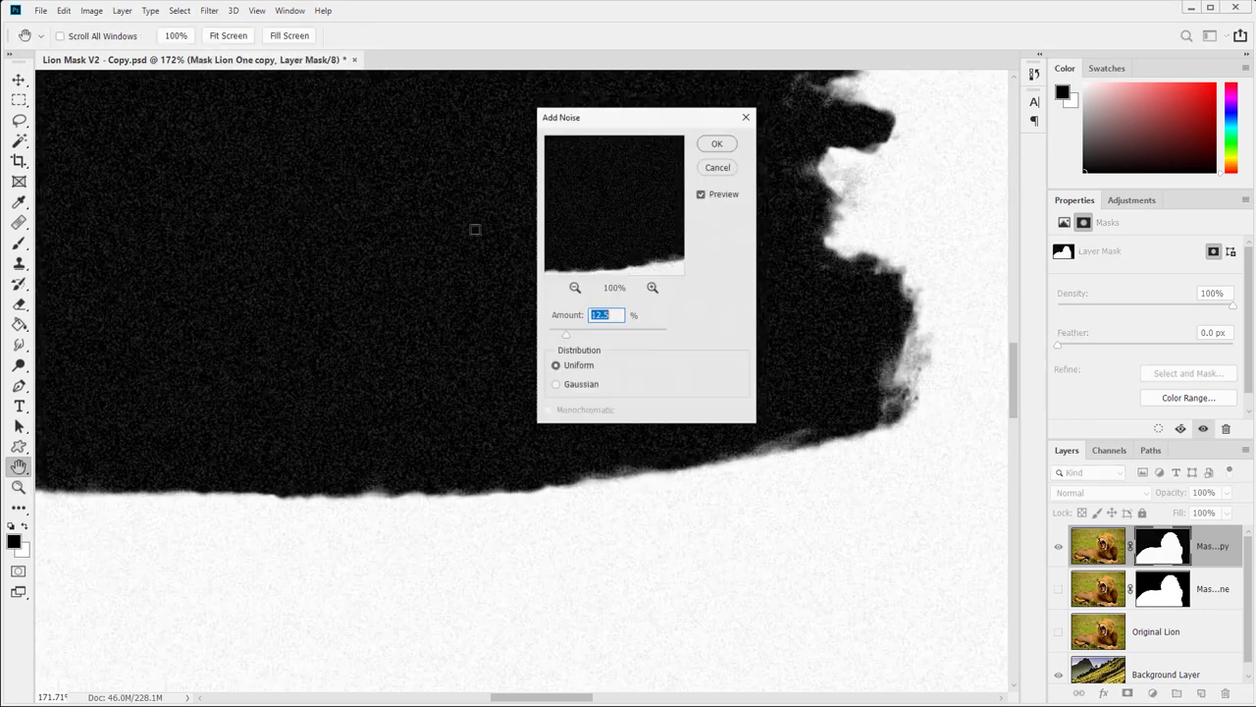
click(717, 145)
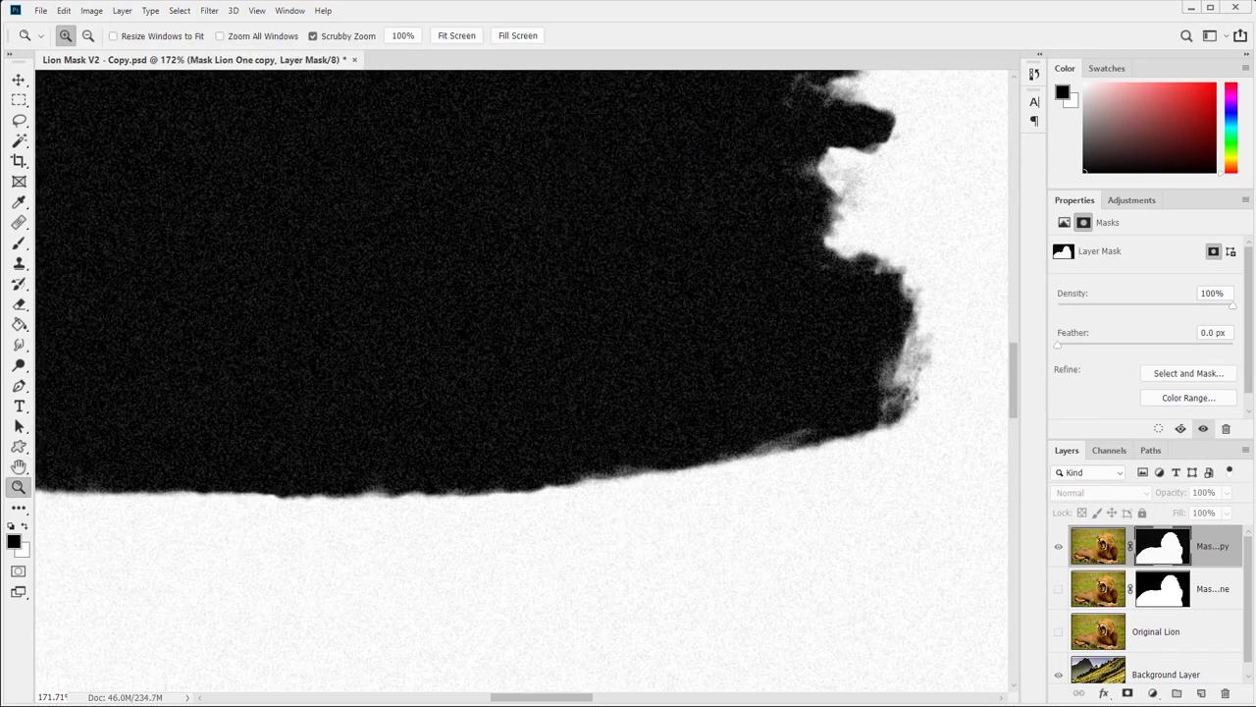
- Examine the noisy mask's effect on the hillside and lion in the composite image, and undo the added noise
click(1092, 544)
drag(649, 420, 663, 460)
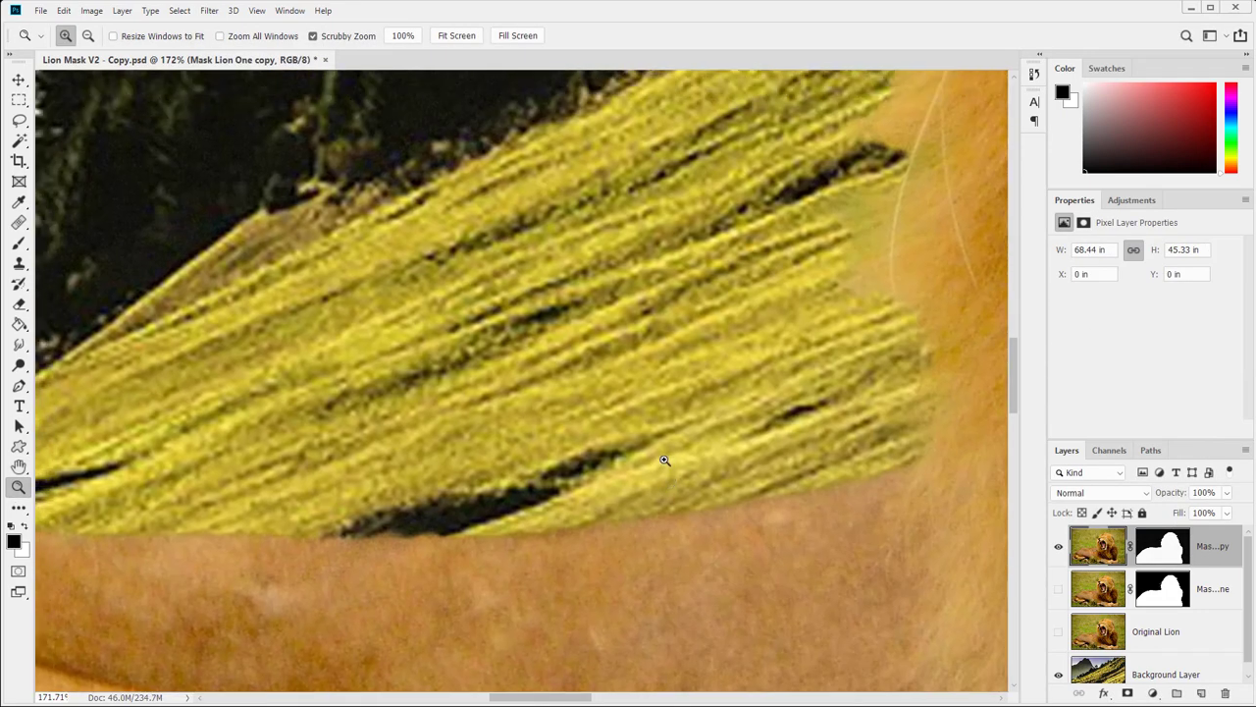
alt+click(664, 460)
alt+click(665, 460)
alt+click(664, 461)
alt+click(665, 461)
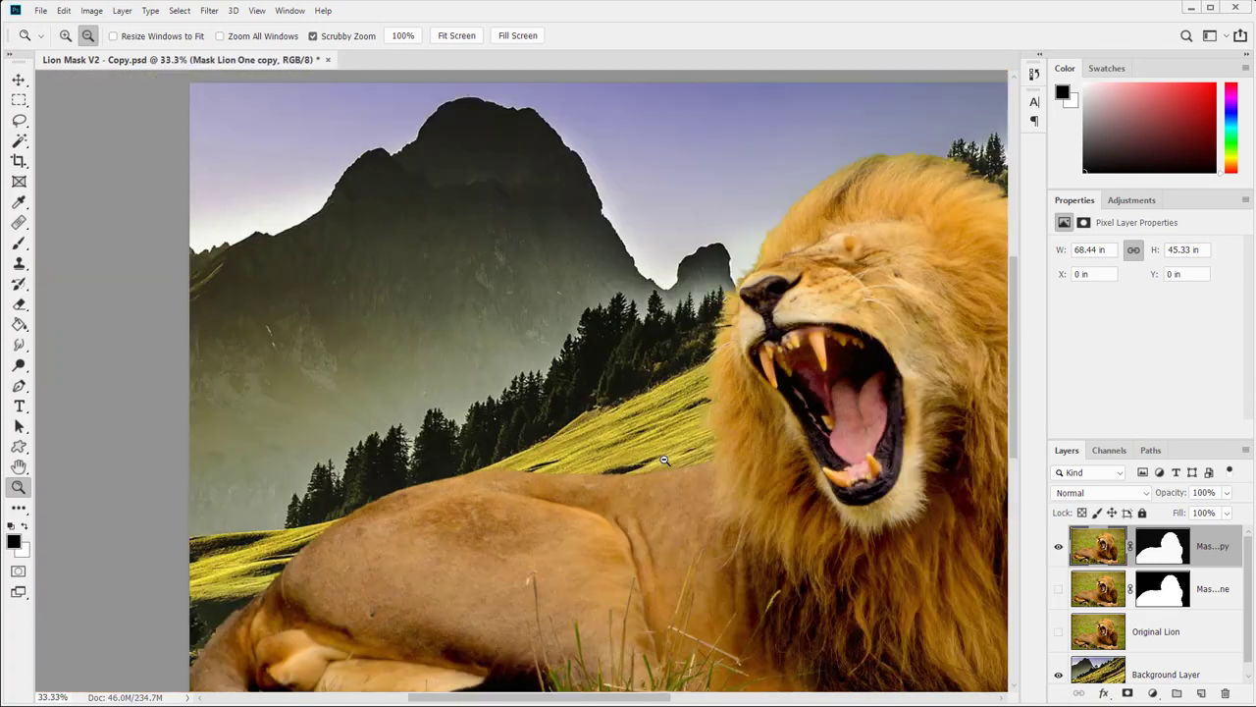
drag(646, 387, 718, 424)
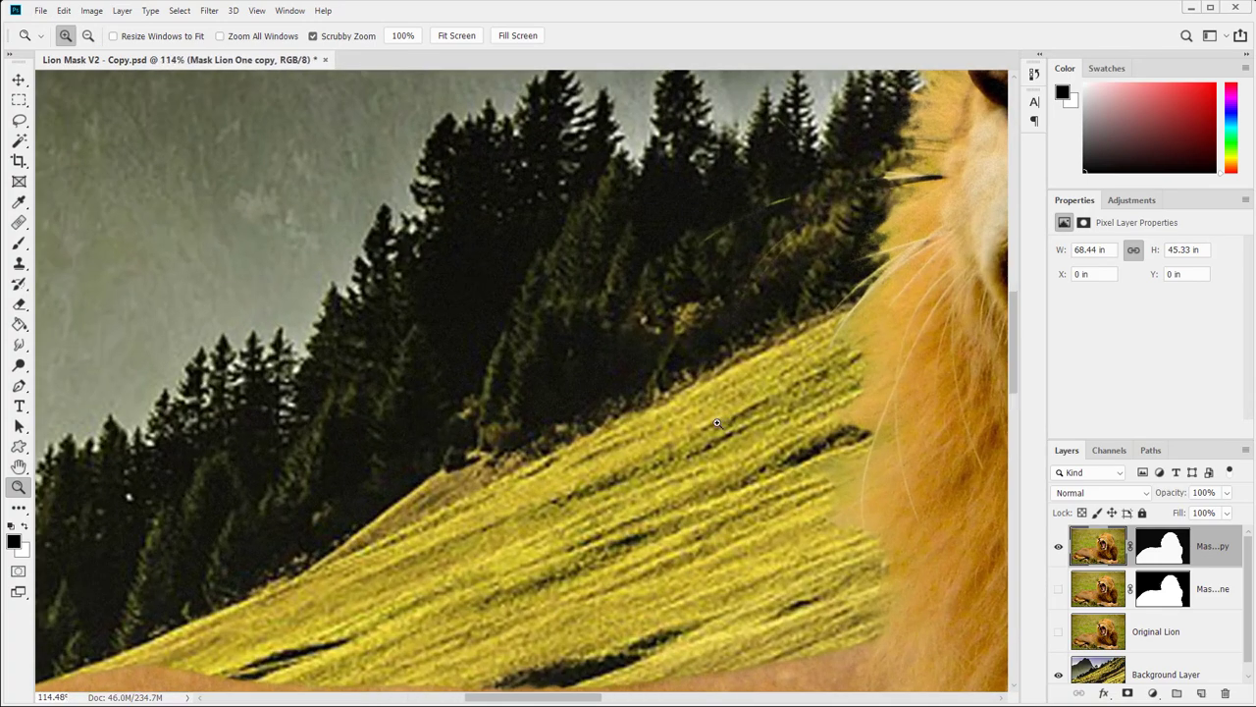
drag(712, 479, 383, 419)
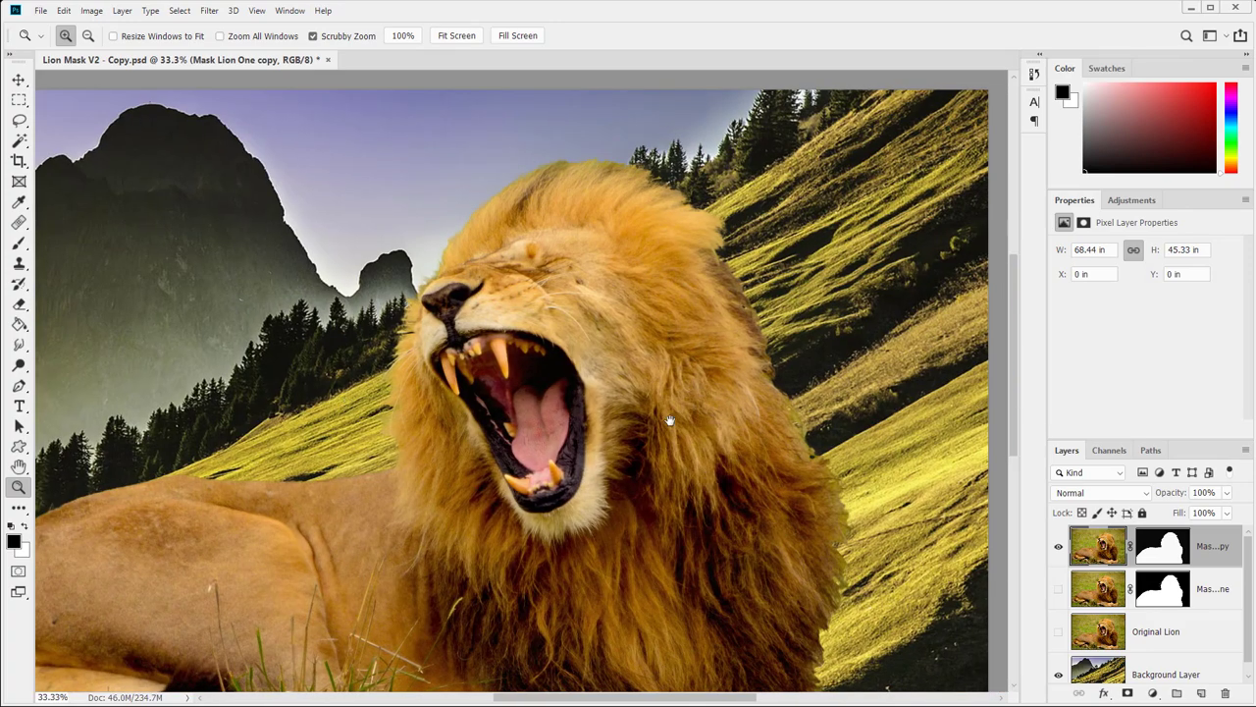
drag(721, 438, 502, 396)
key(ctrl)
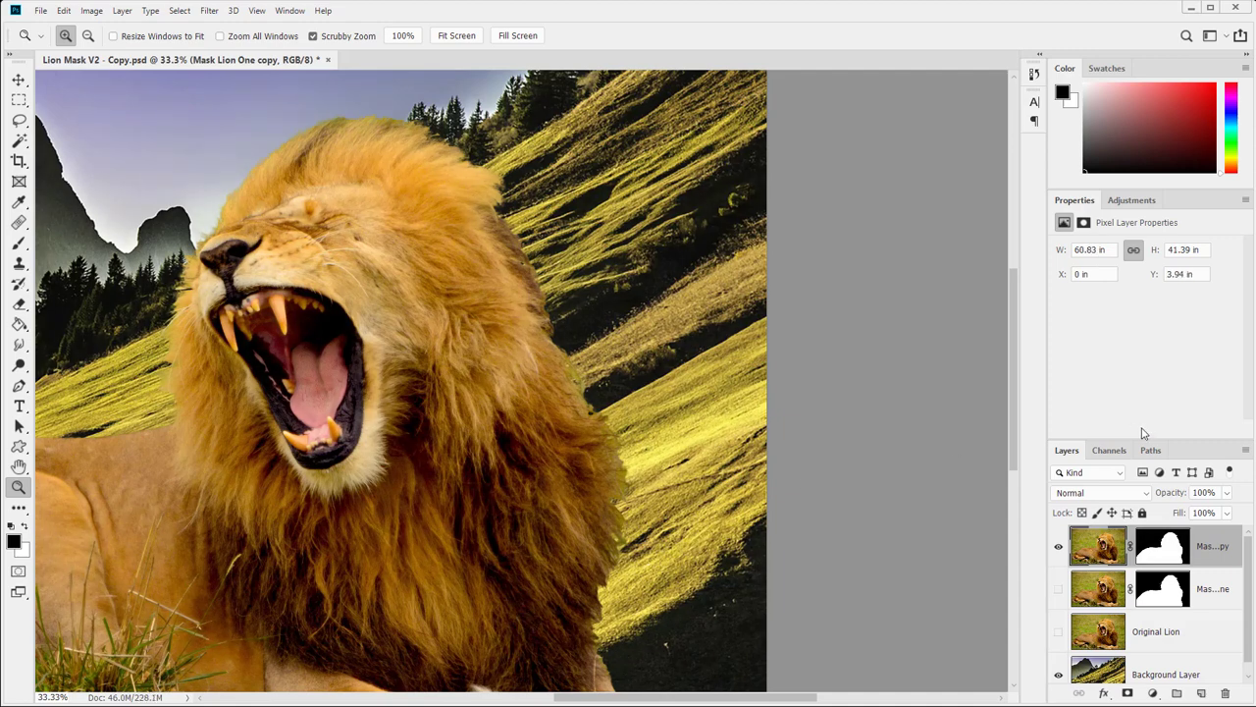
- Set the masked lion copy layer to Dissolve blending, try its opacity at 12%, and restore it to 100%
click(1091, 497)
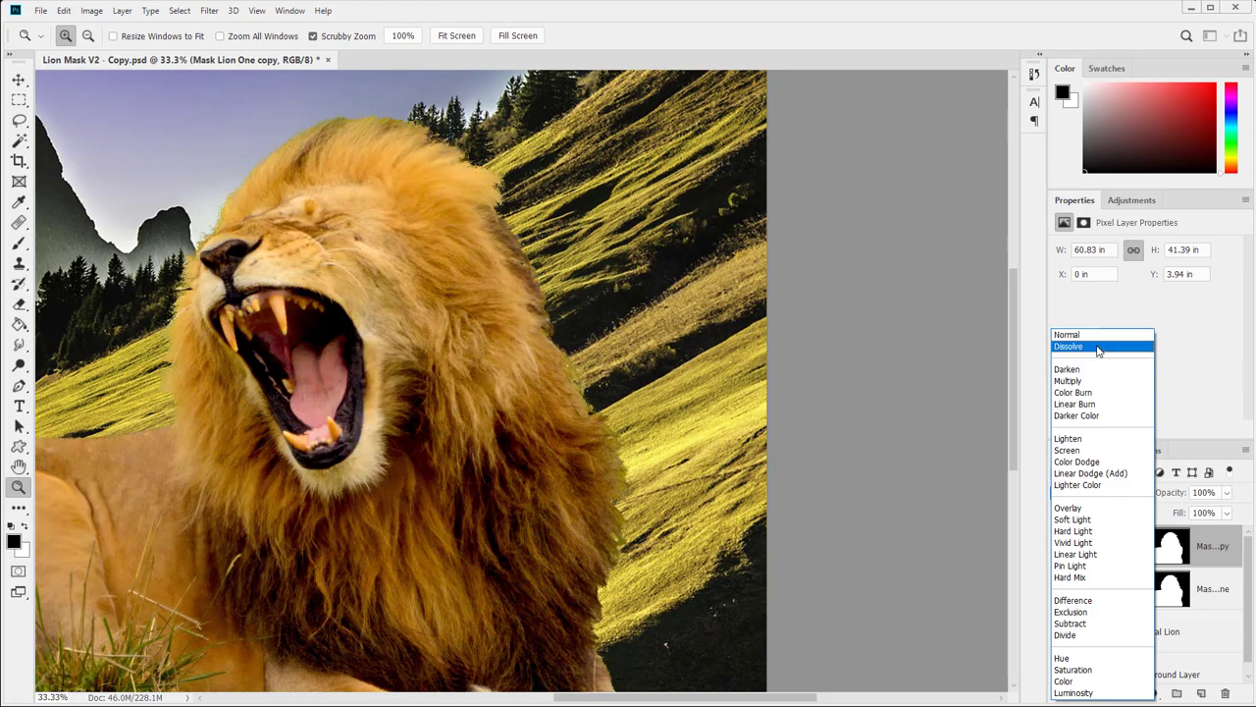
click(1098, 348)
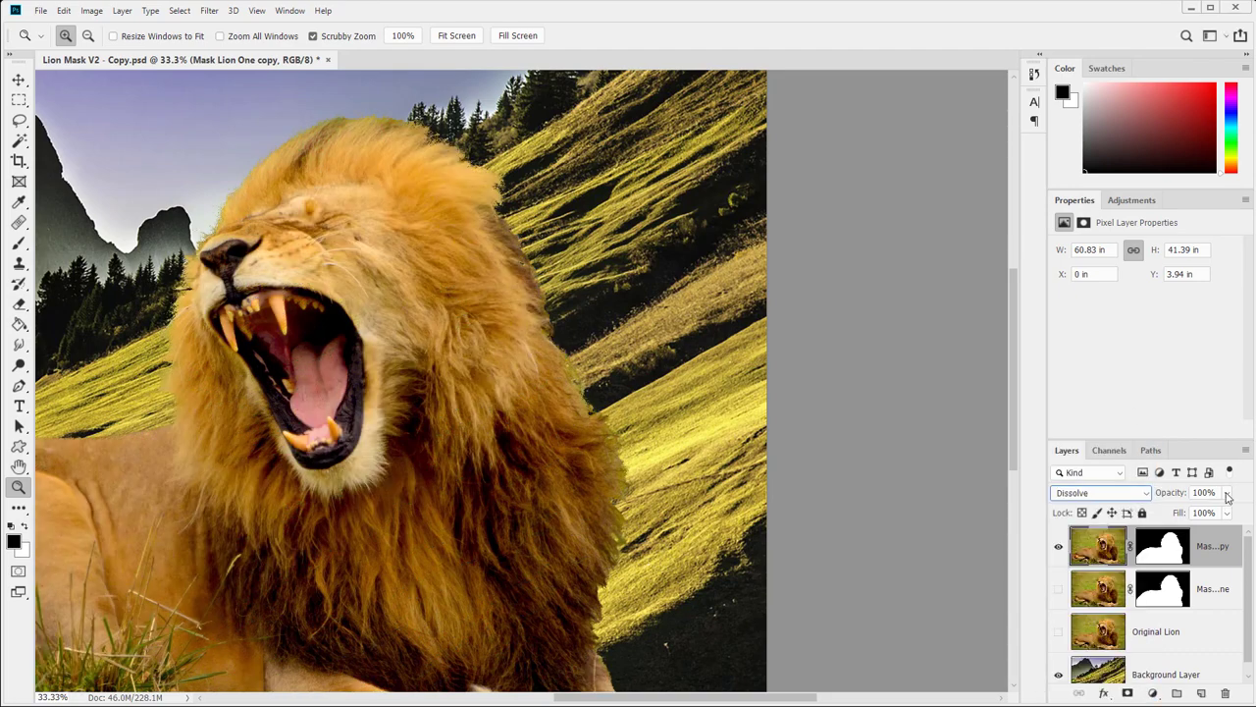
click(1226, 497)
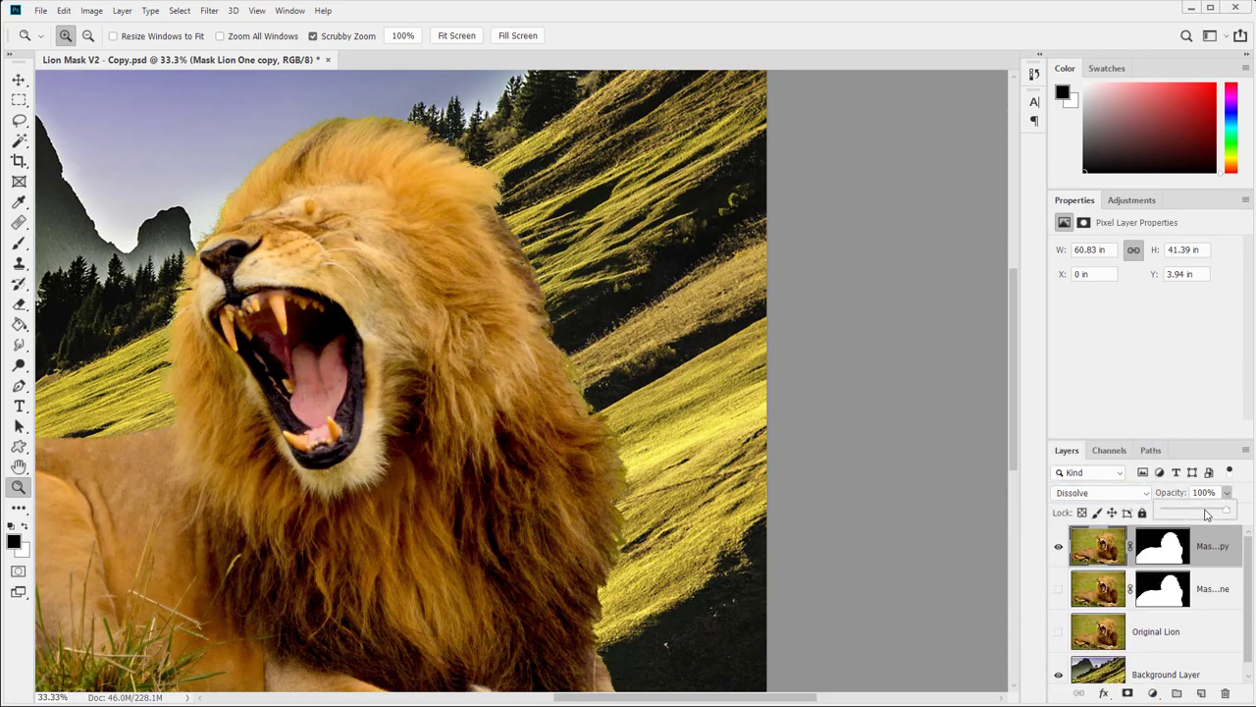
click(1174, 517)
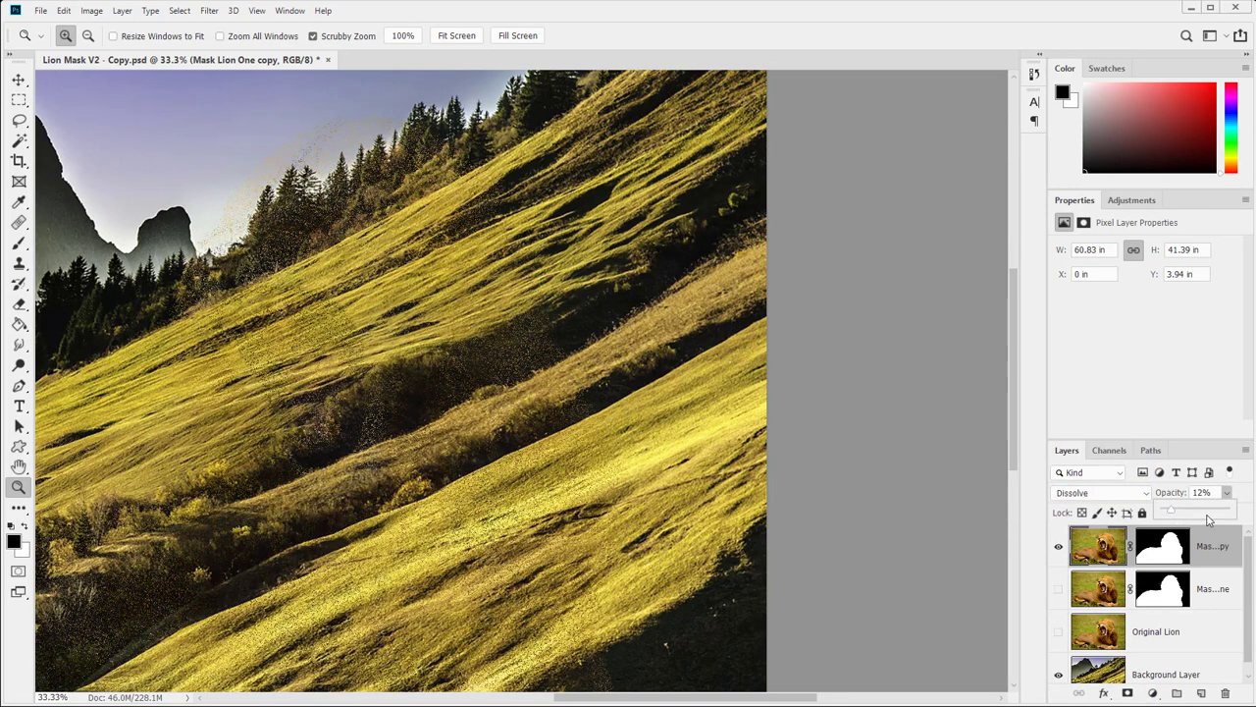
drag(1204, 511, 1226, 510)
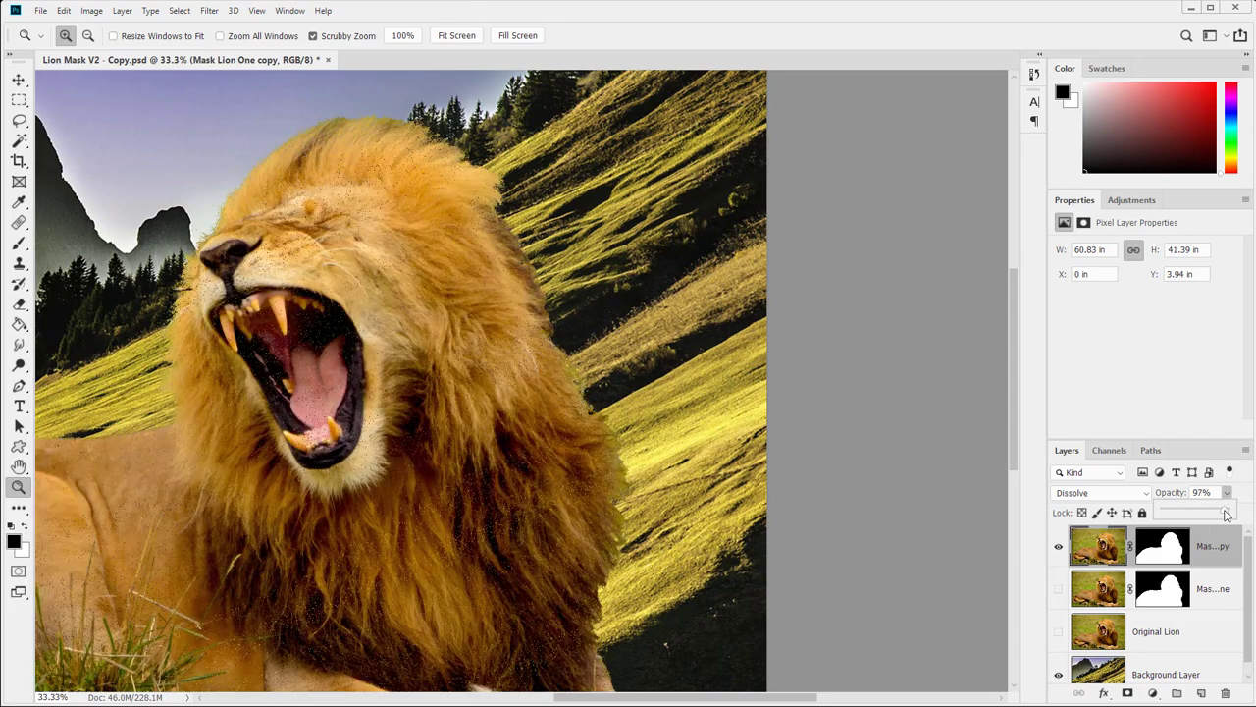
- Display the lion copy's layer mask alone and examine the mane's front and back edges for stray holes
click(1160, 547)
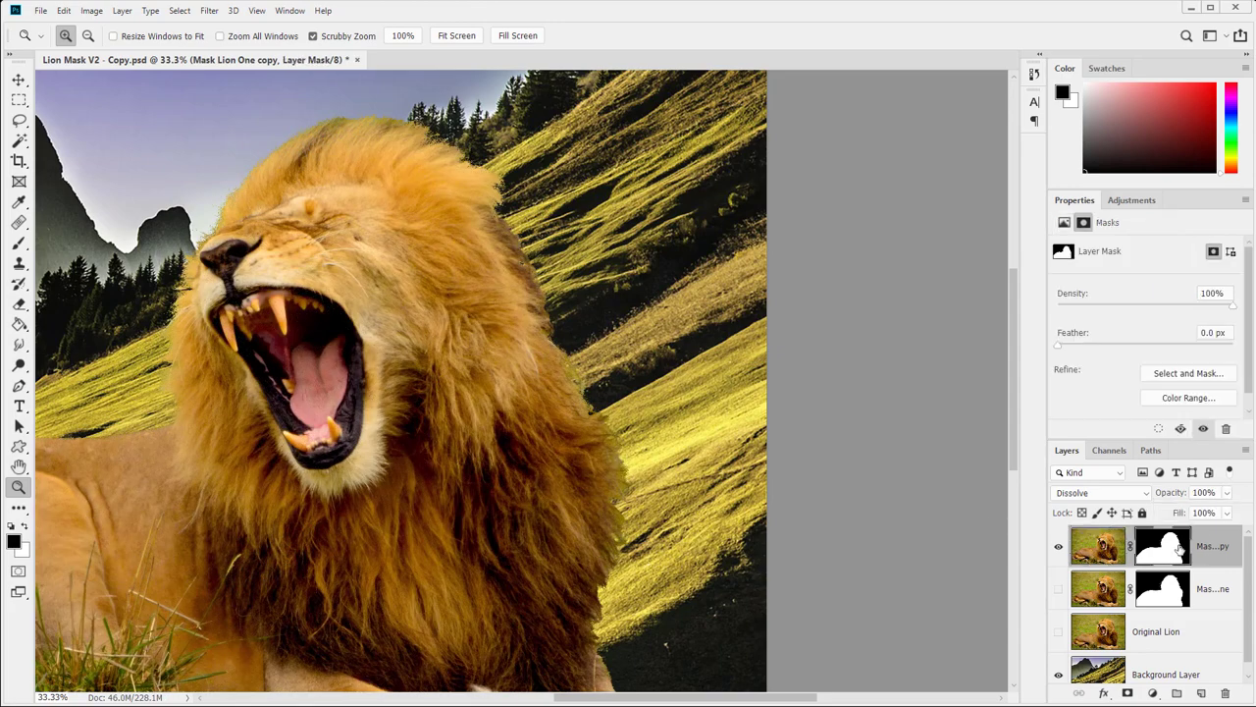
alt+click(1179, 550)
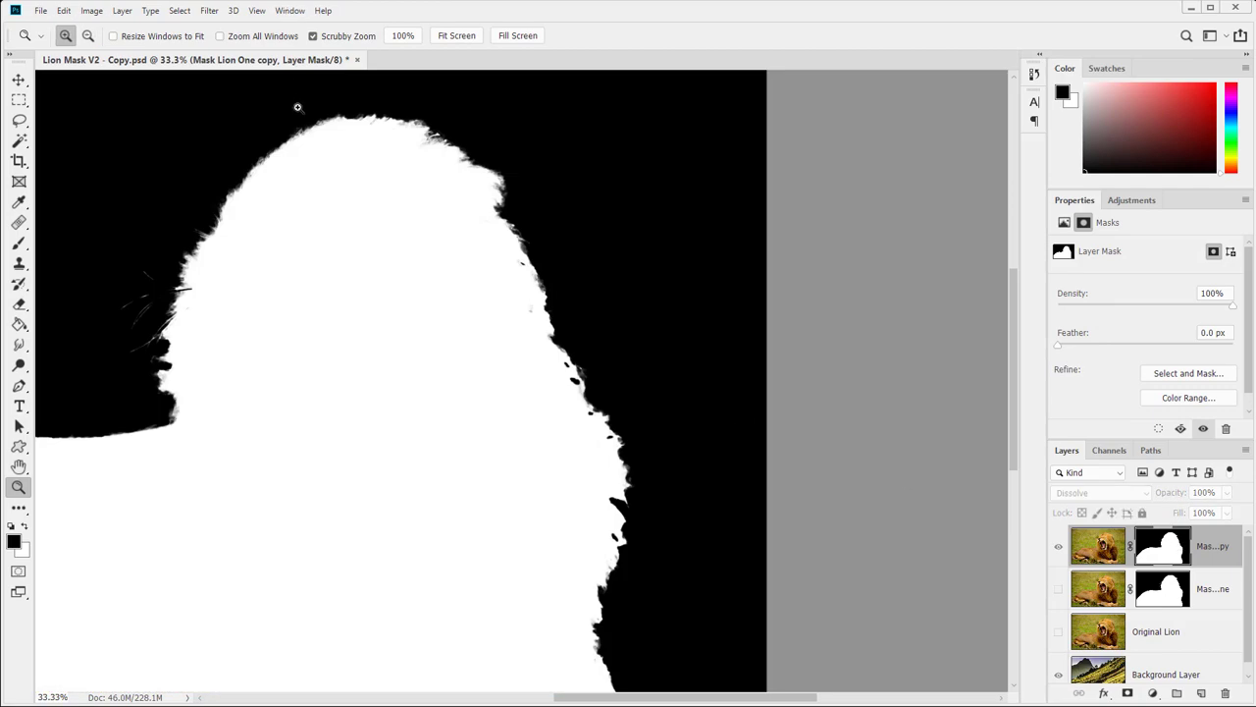
drag(257, 119, 348, 351)
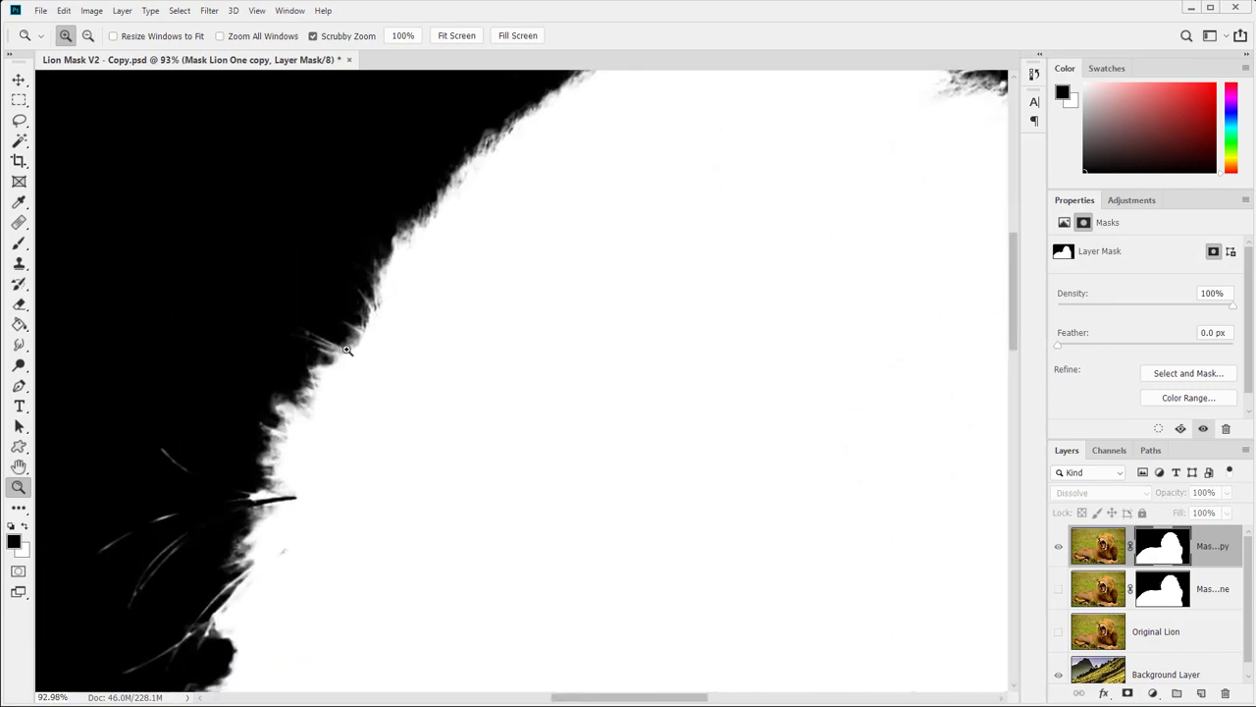
scroll(465, 334, right, 4)
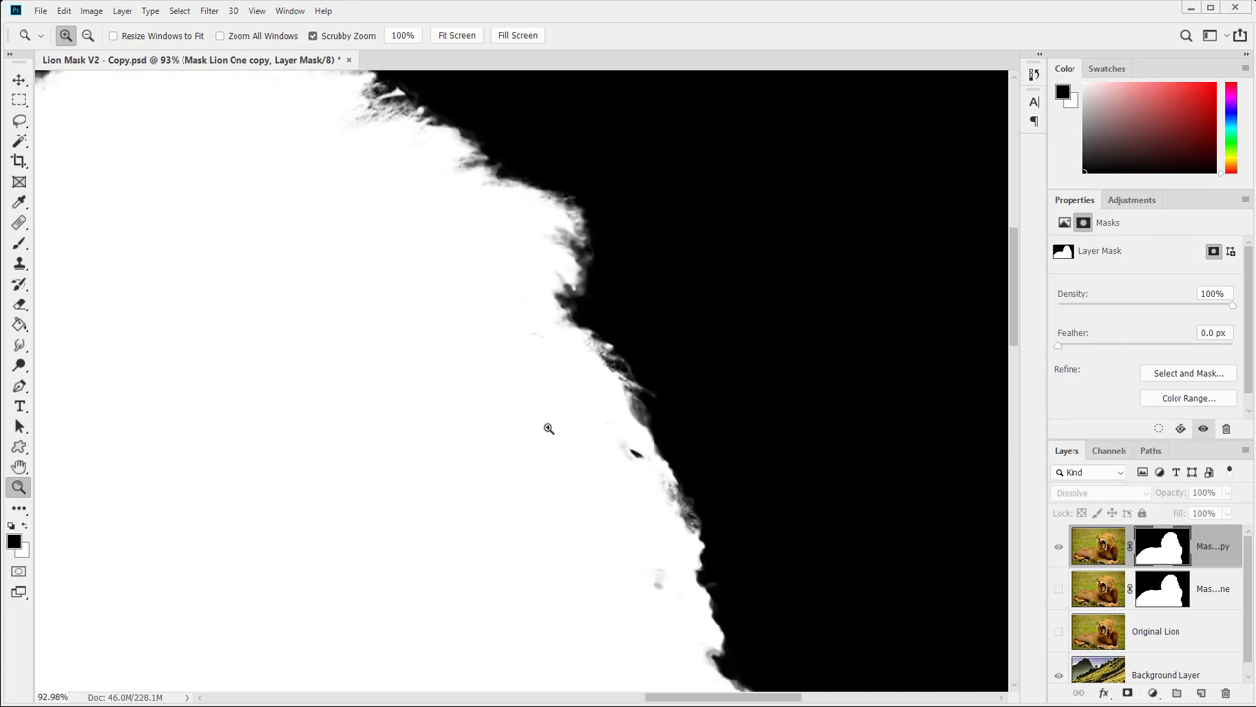
drag(570, 432, 454, 309)
drag(573, 552, 474, 402)
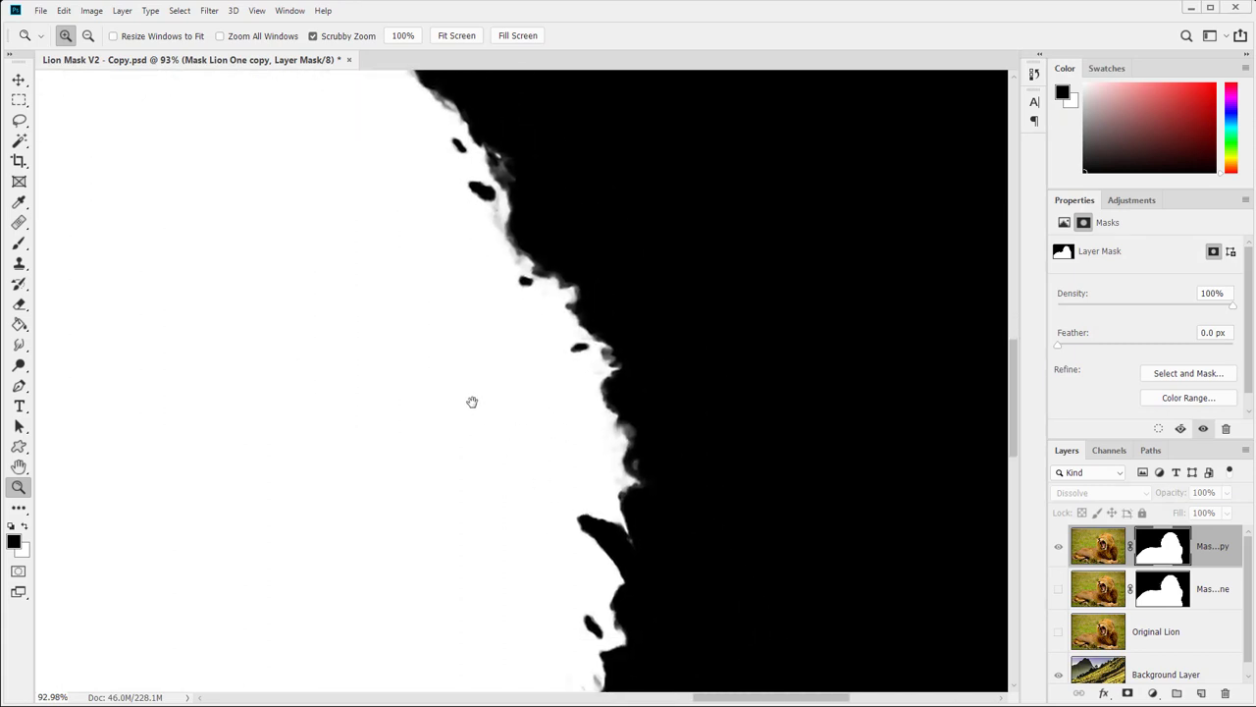
drag(495, 327, 483, 436)
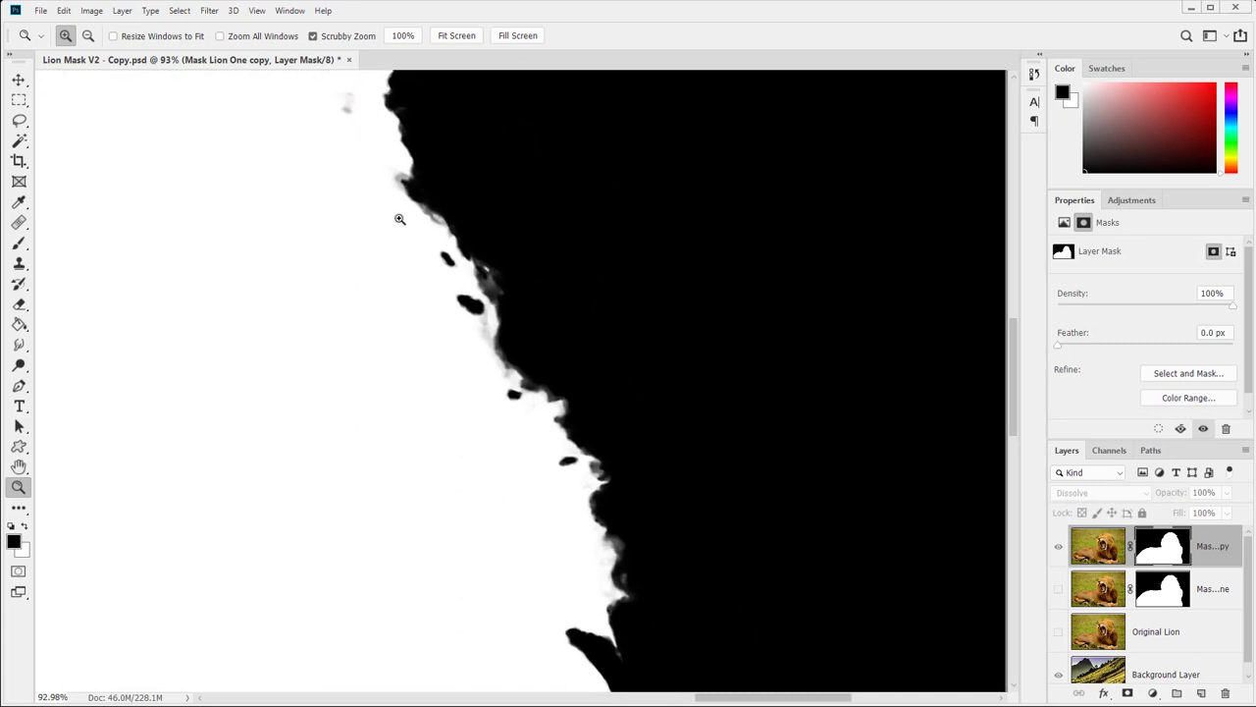
- Try the Unsharp Mask filter on the lion copy's layer mask with amount 211%, radius 58.9 pixels and threshold 116 levels
click(234, 11)
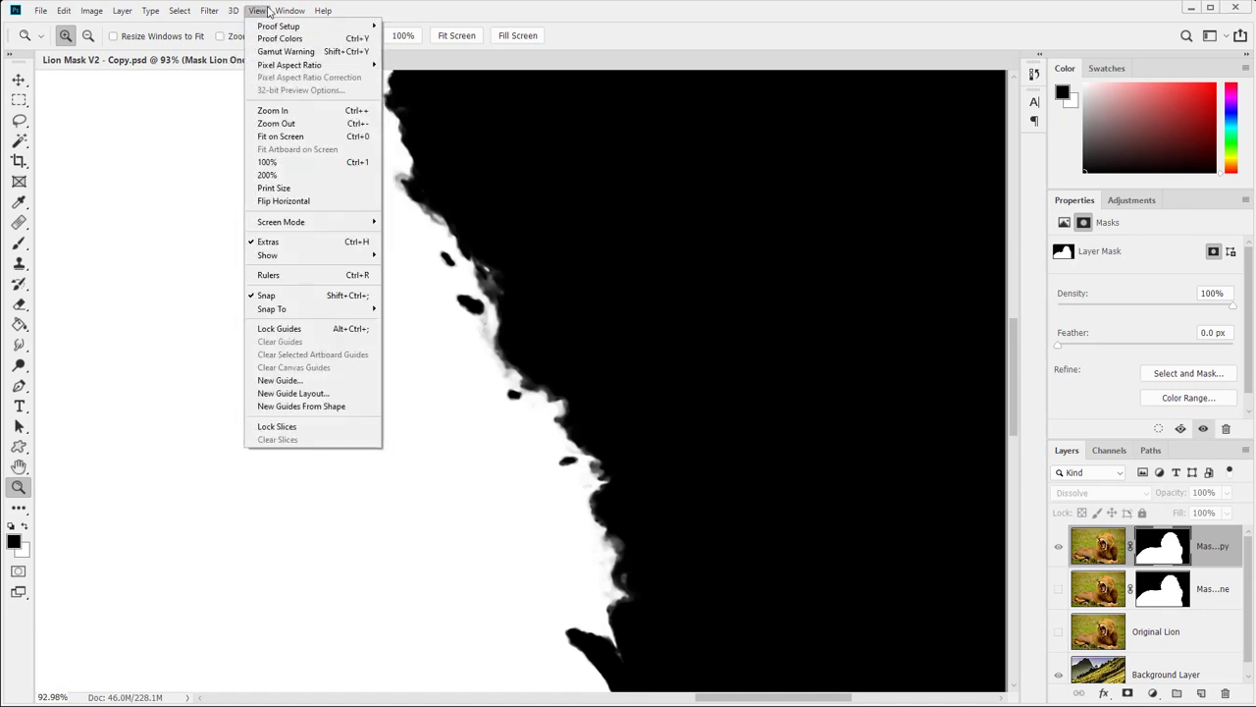
click(209, 11)
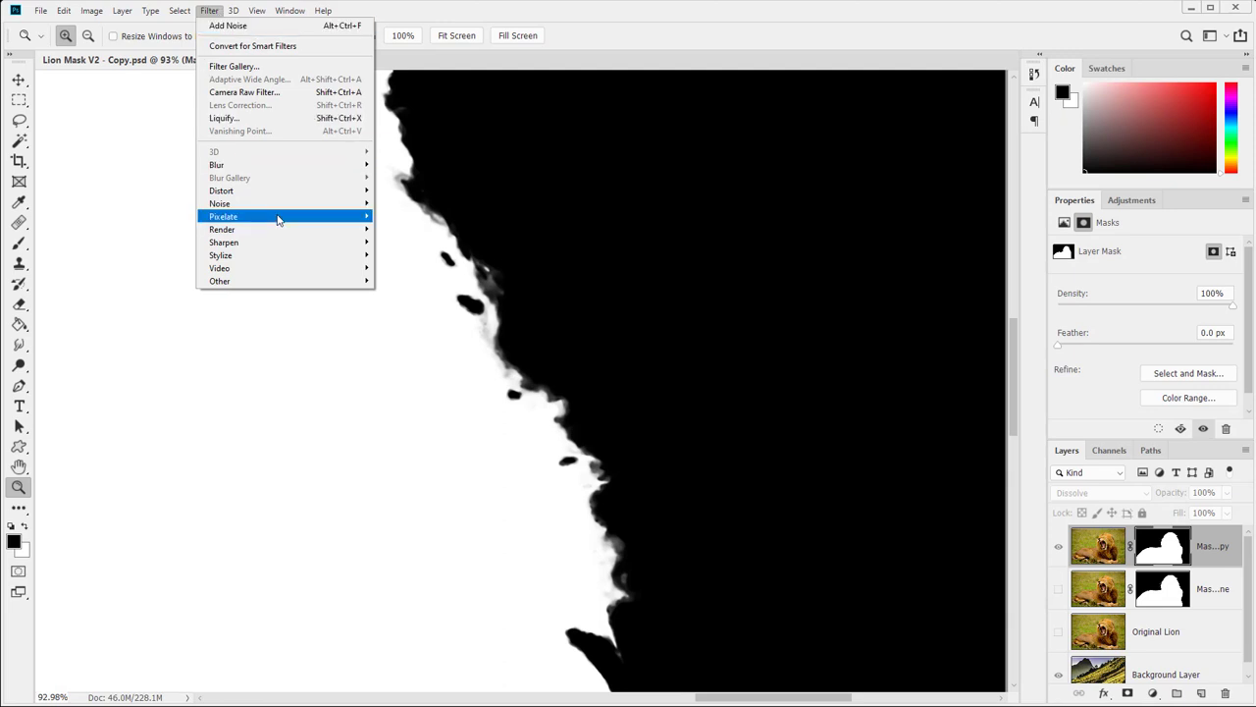
mouse_move(275, 201)
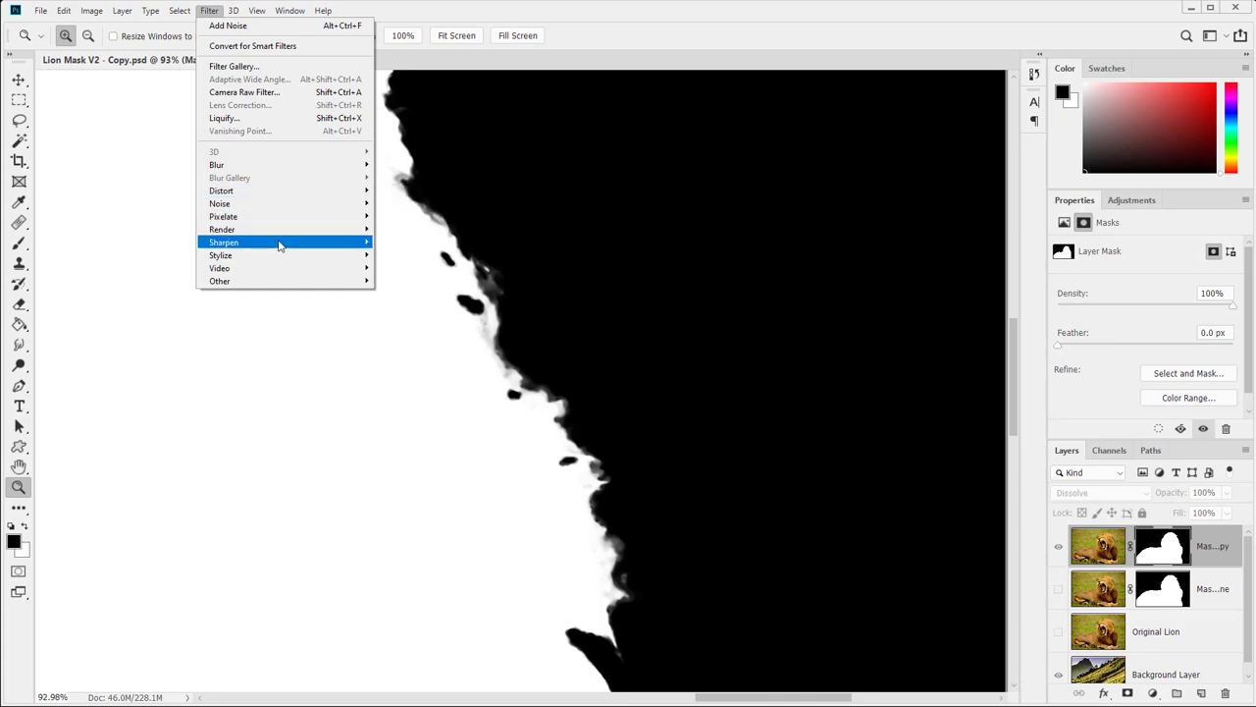
mouse_move(281, 242)
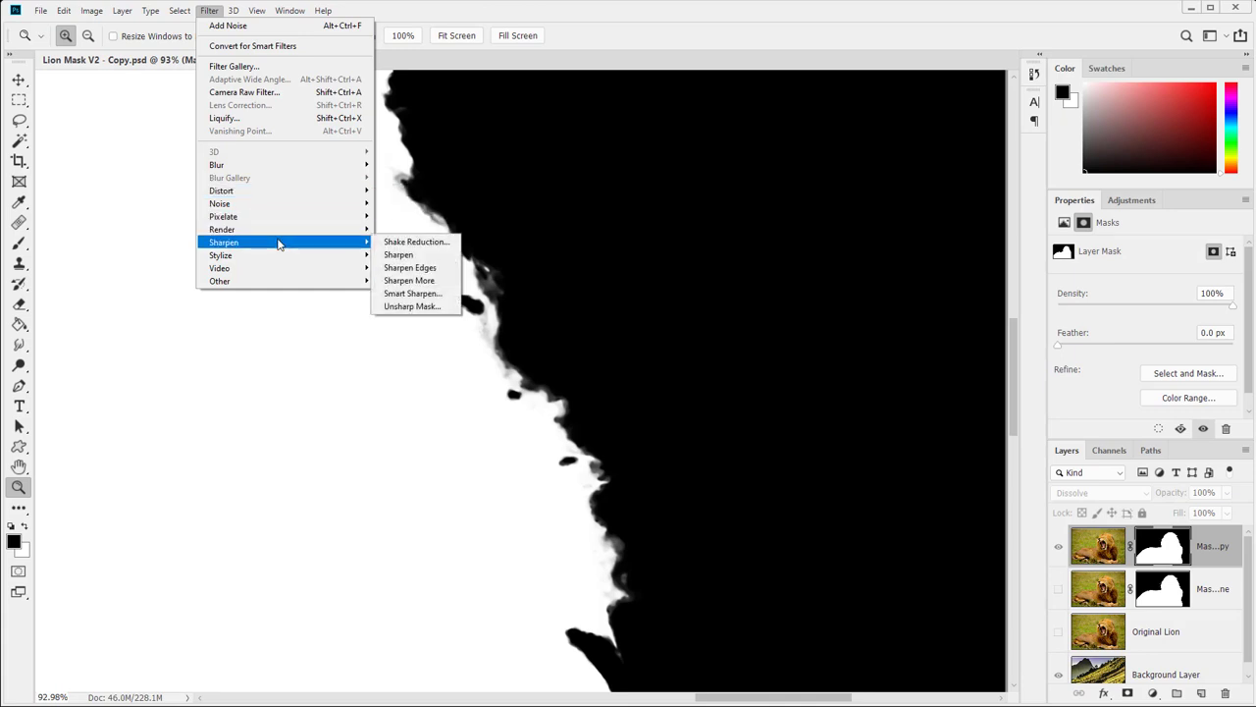
click(417, 306)
click(462, 273)
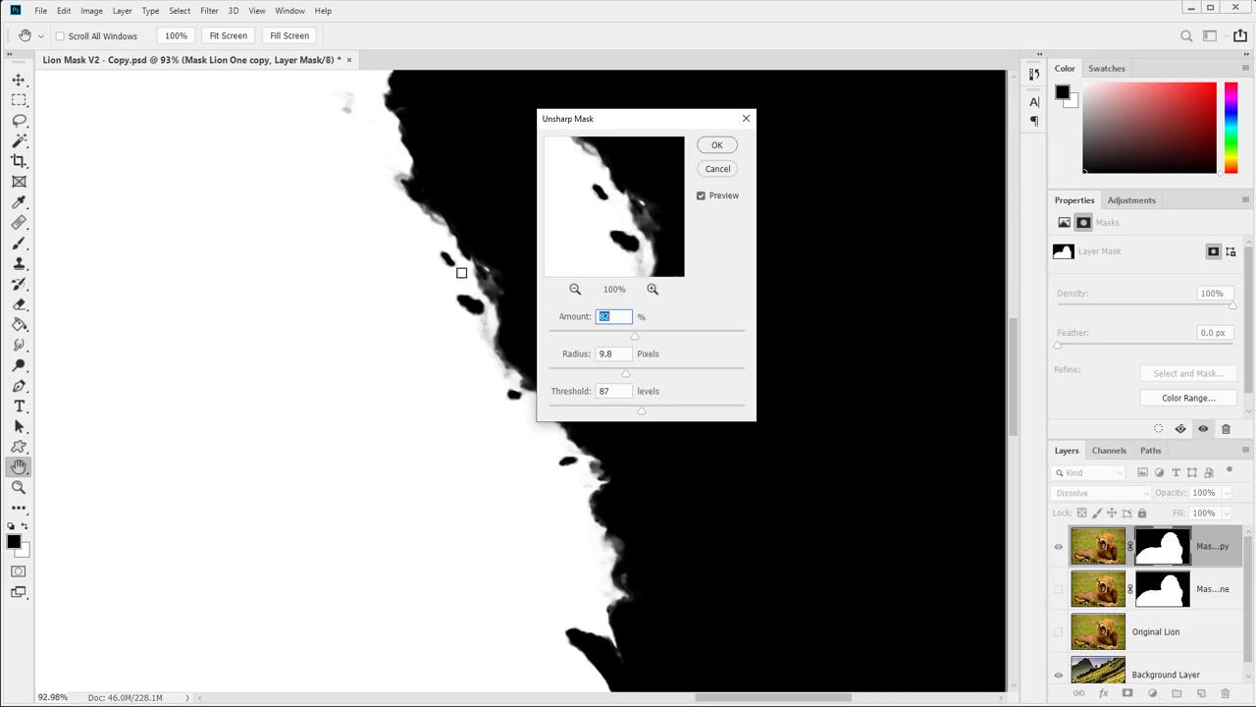
drag(642, 330, 712, 340)
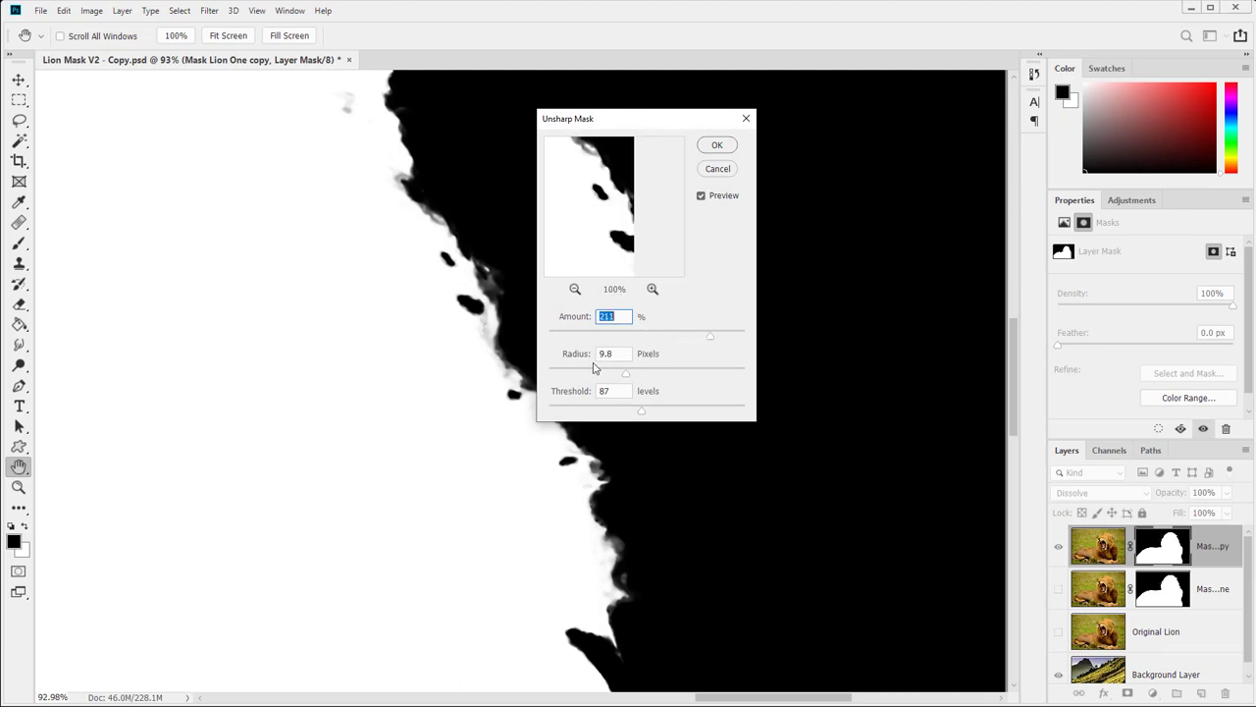
drag(627, 371, 673, 417)
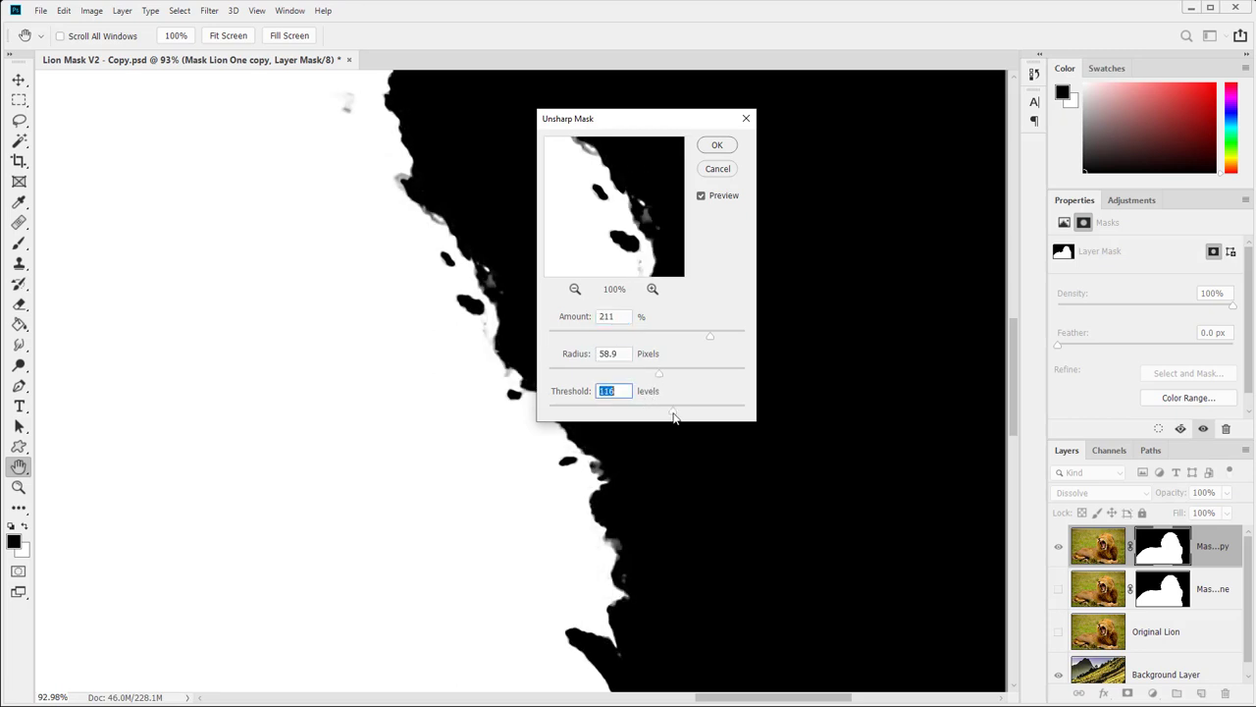
click(716, 145)
key(z)
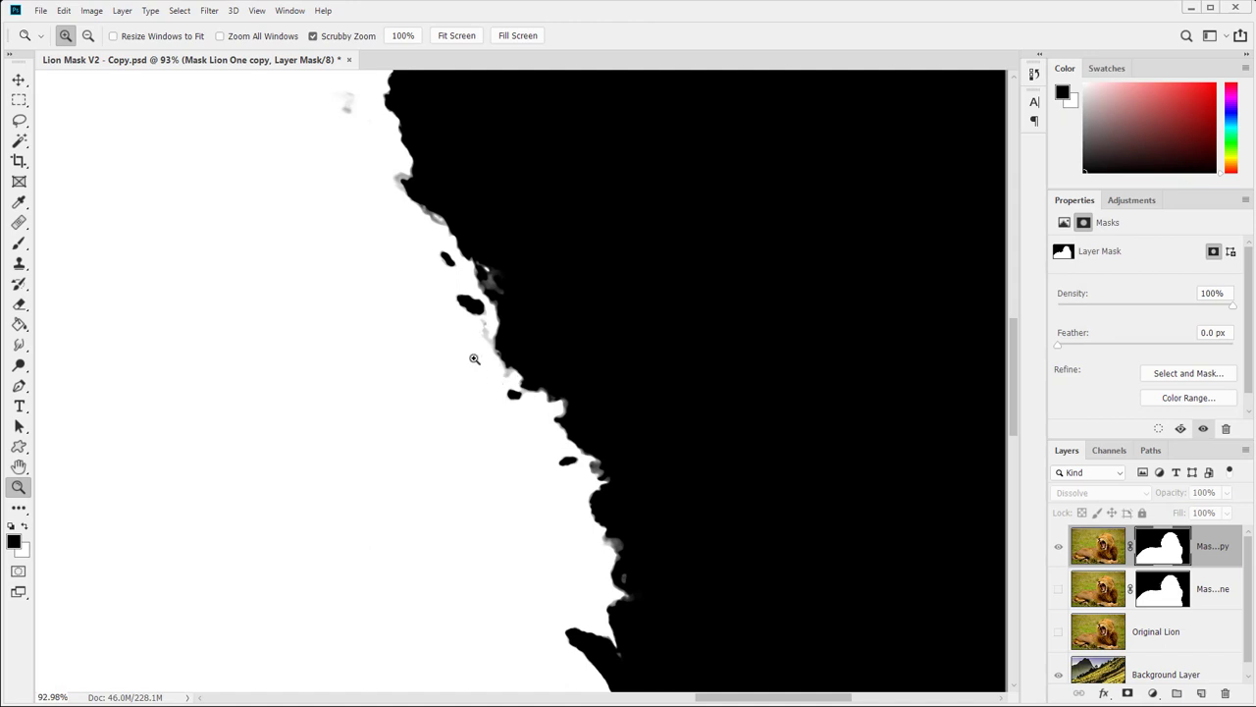
- Examine the mane's upper and front edges in the layer mask, and return to the composite image
drag(379, 262, 679, 588)
mouse_move(441, 88)
mouse_down()
mouse_move(502, 269)
mouse_move(806, 265)
mouse_up()
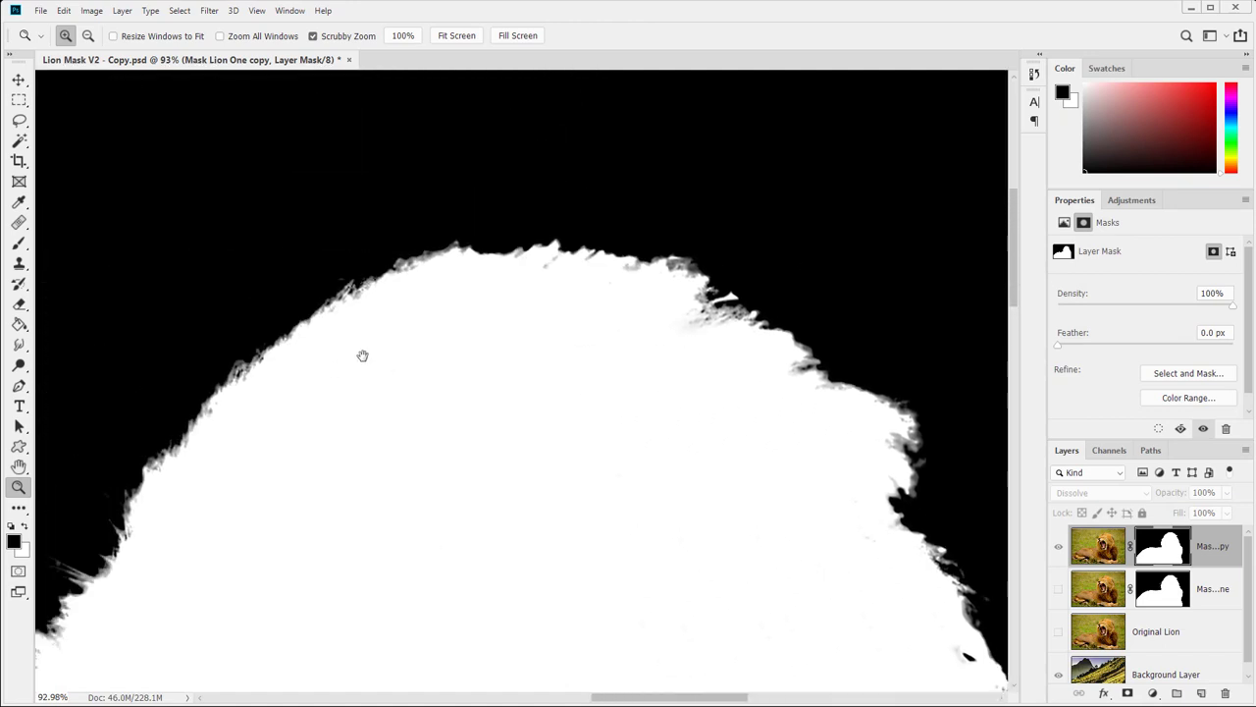
drag(363, 356, 495, 311)
drag(331, 429, 412, 362)
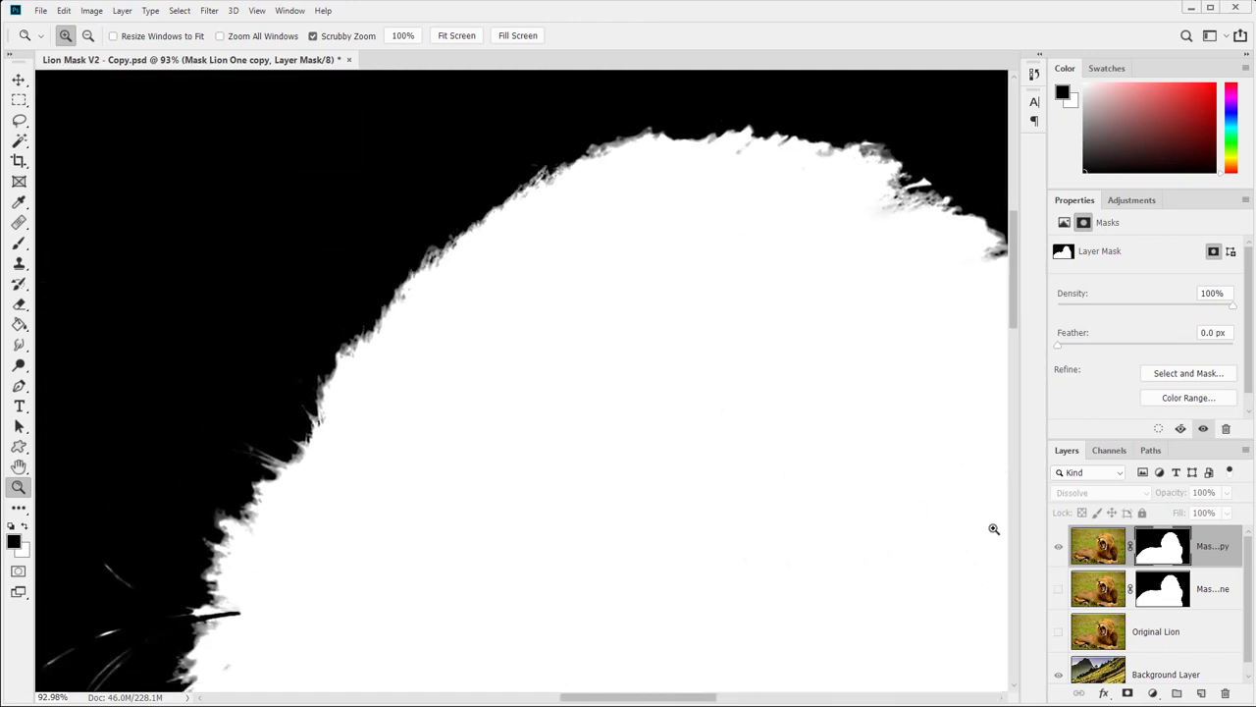
click(1059, 547)
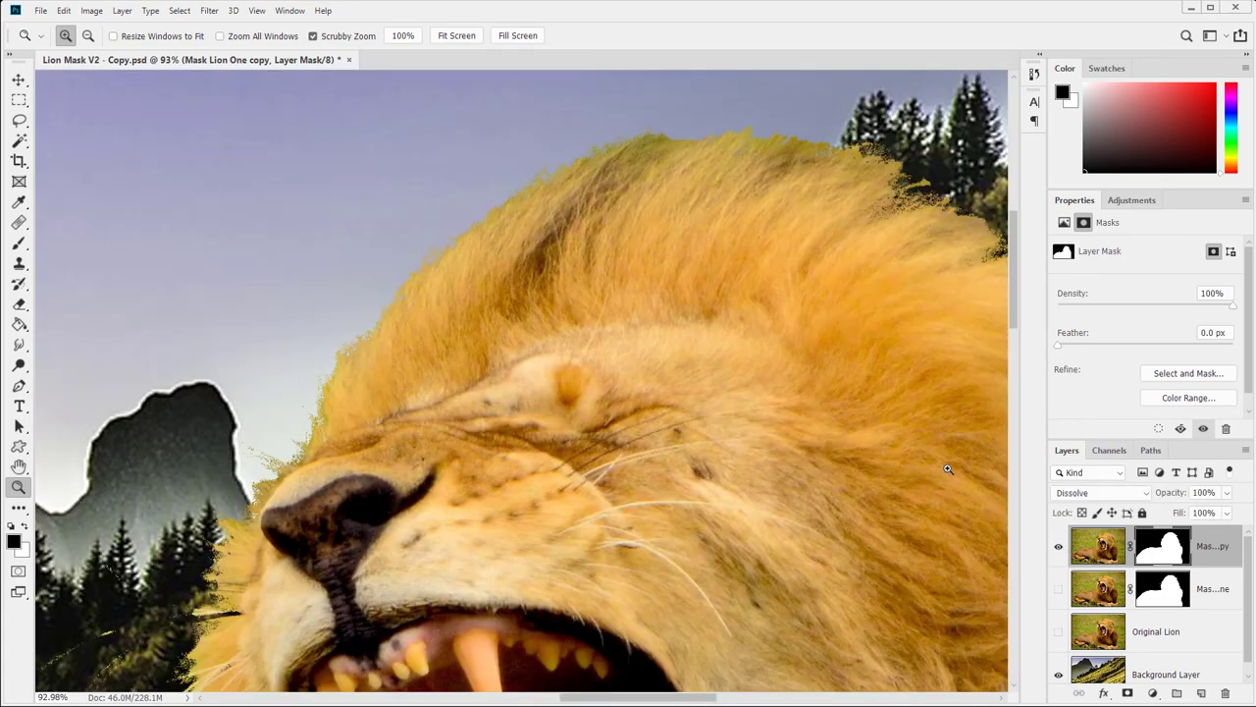
- Examine the Dissolve edge pixels around the lion's nose and forehead closely and against the mountain background
scroll(661, 225, down, 5)
scroll(662, 225, left, 5)
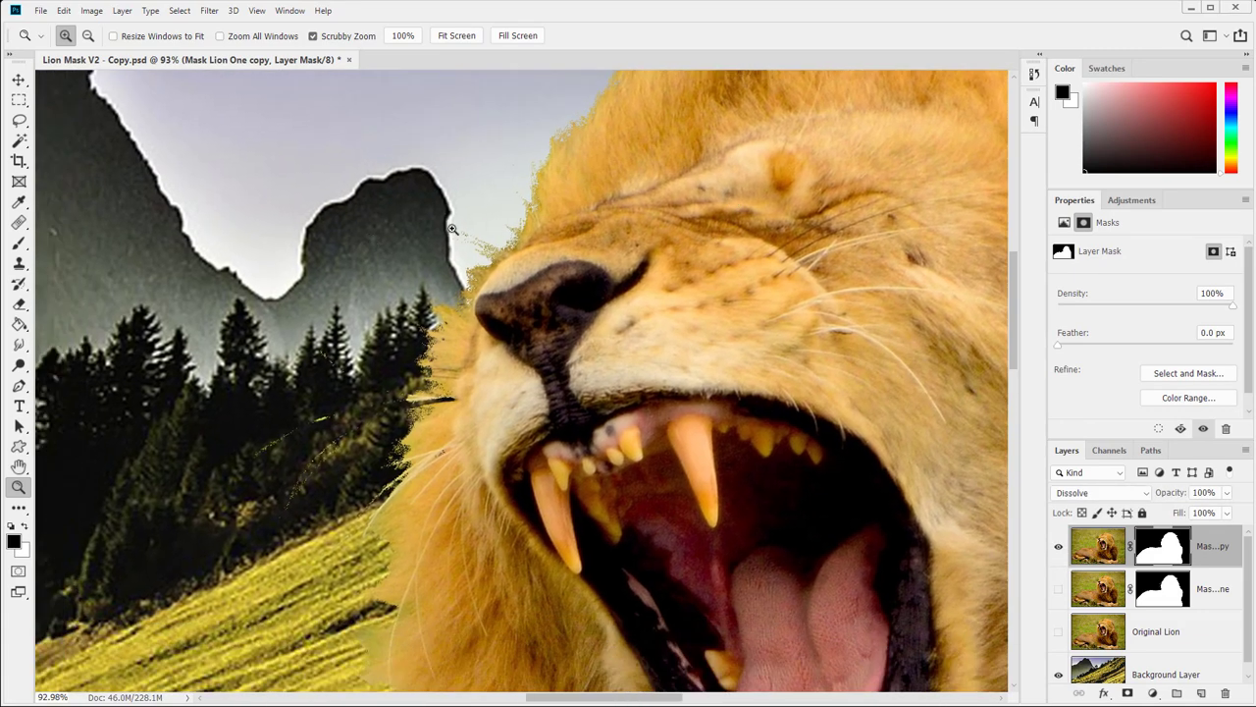
drag(452, 229, 630, 312)
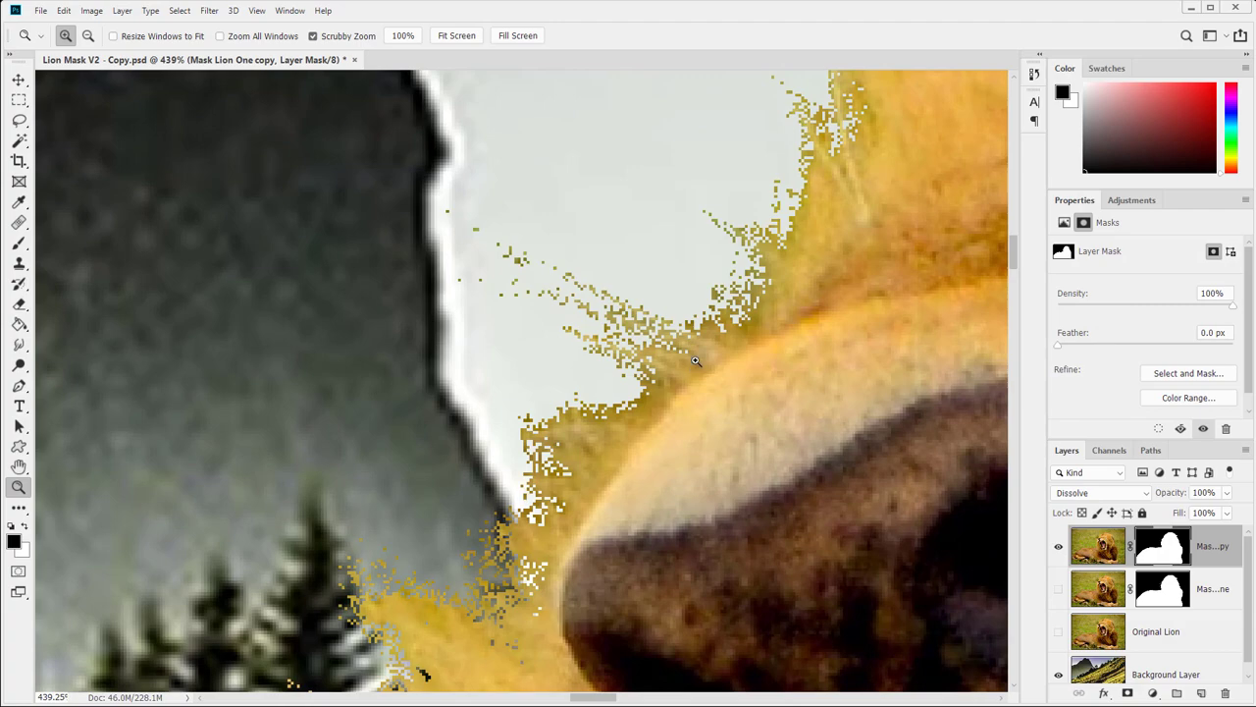
drag(796, 309, 113, 461)
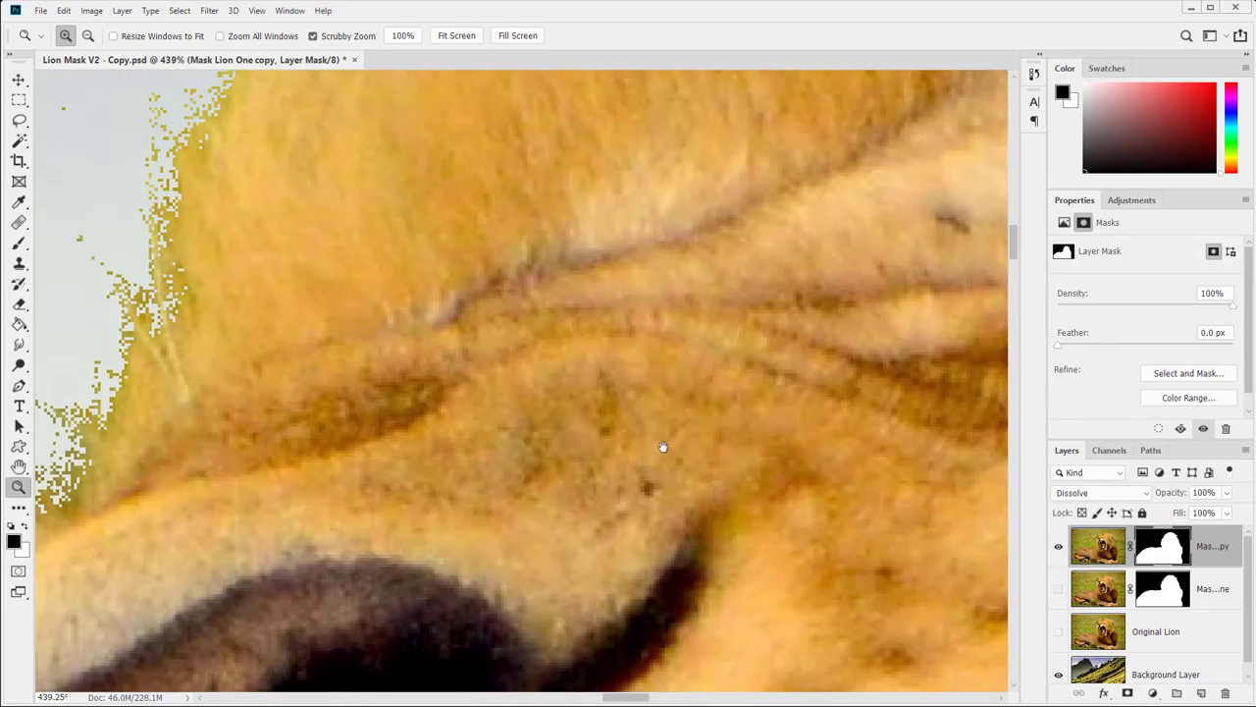
drag(954, 438, 94, 492)
drag(428, 476, 1103, 381)
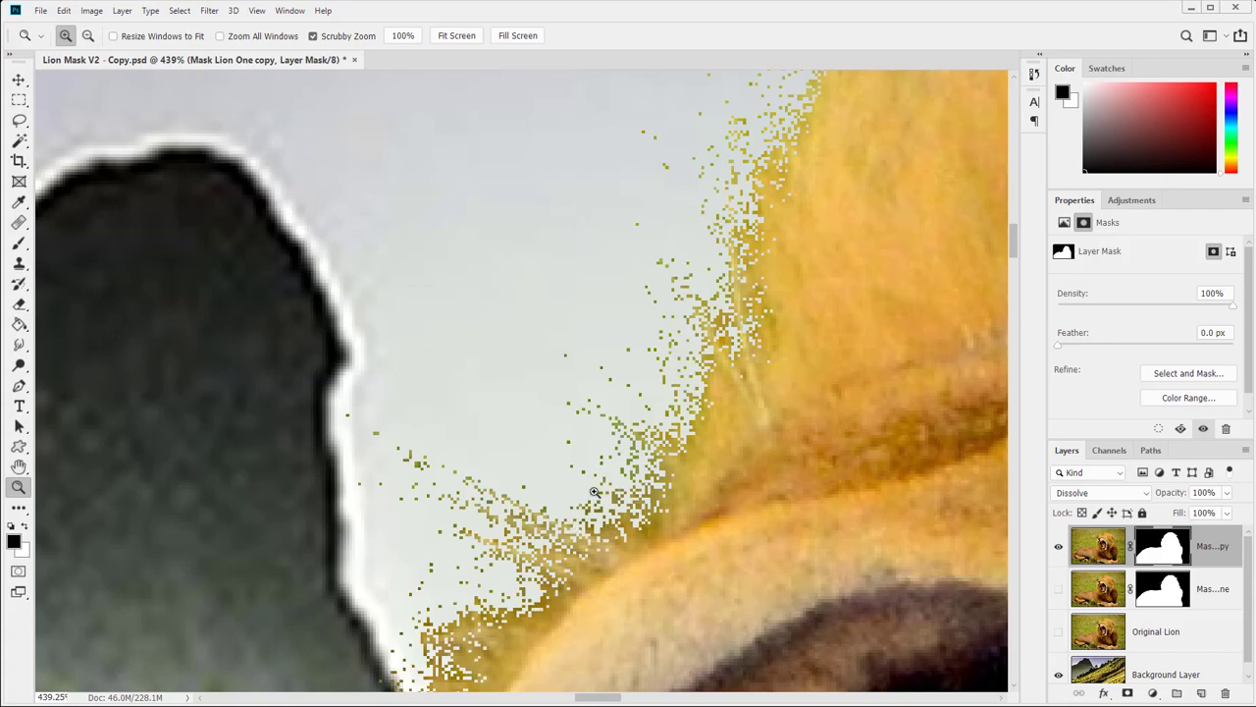
alt+click(594, 490)
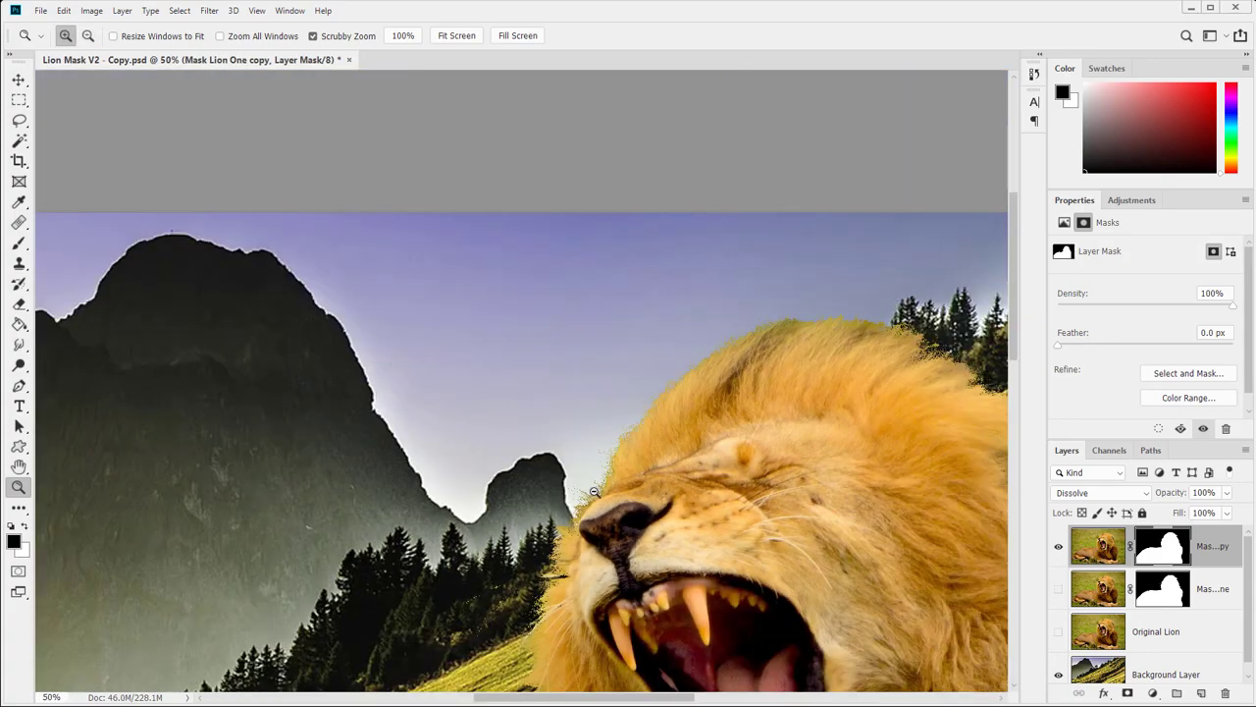
alt+click(594, 504)
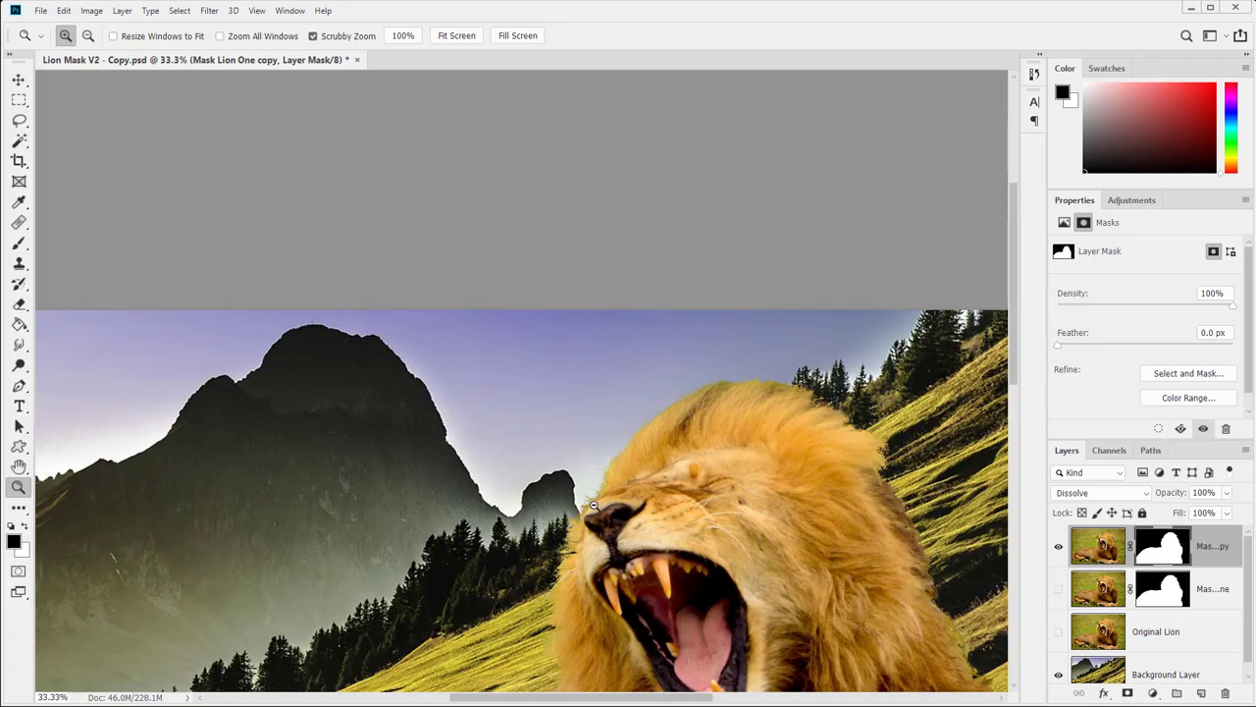
drag(589, 477, 701, 397)
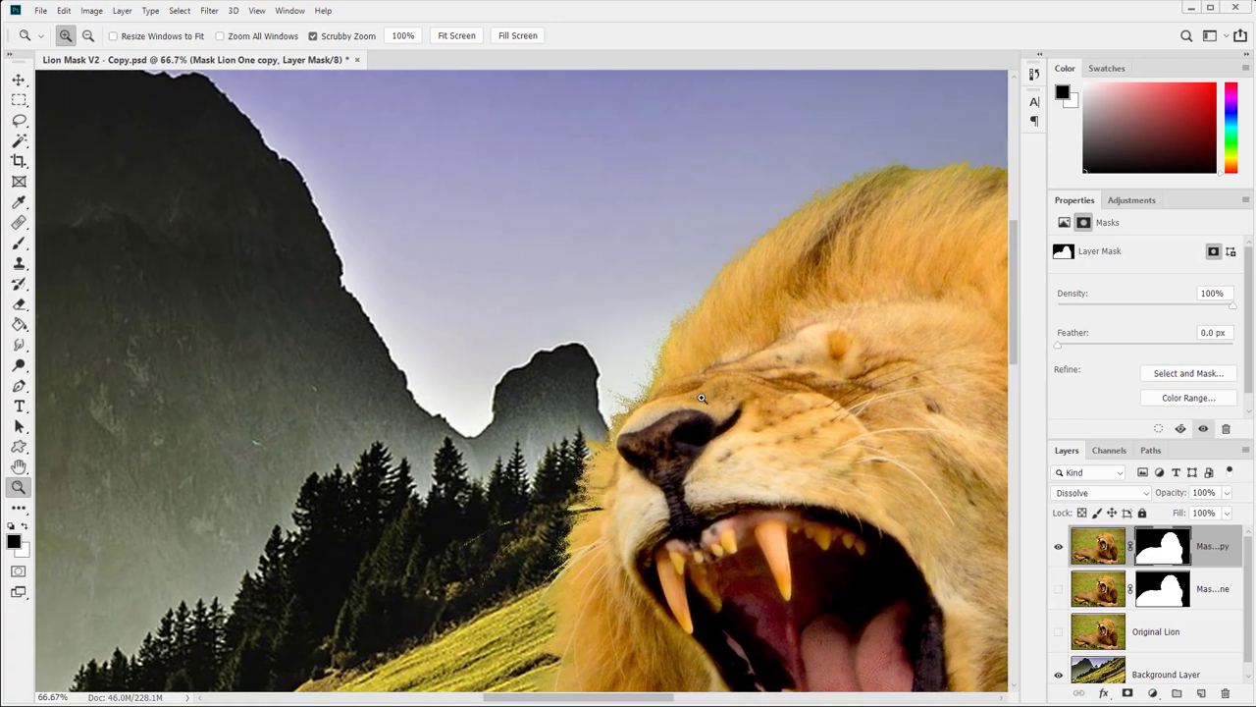
click(149, 11)
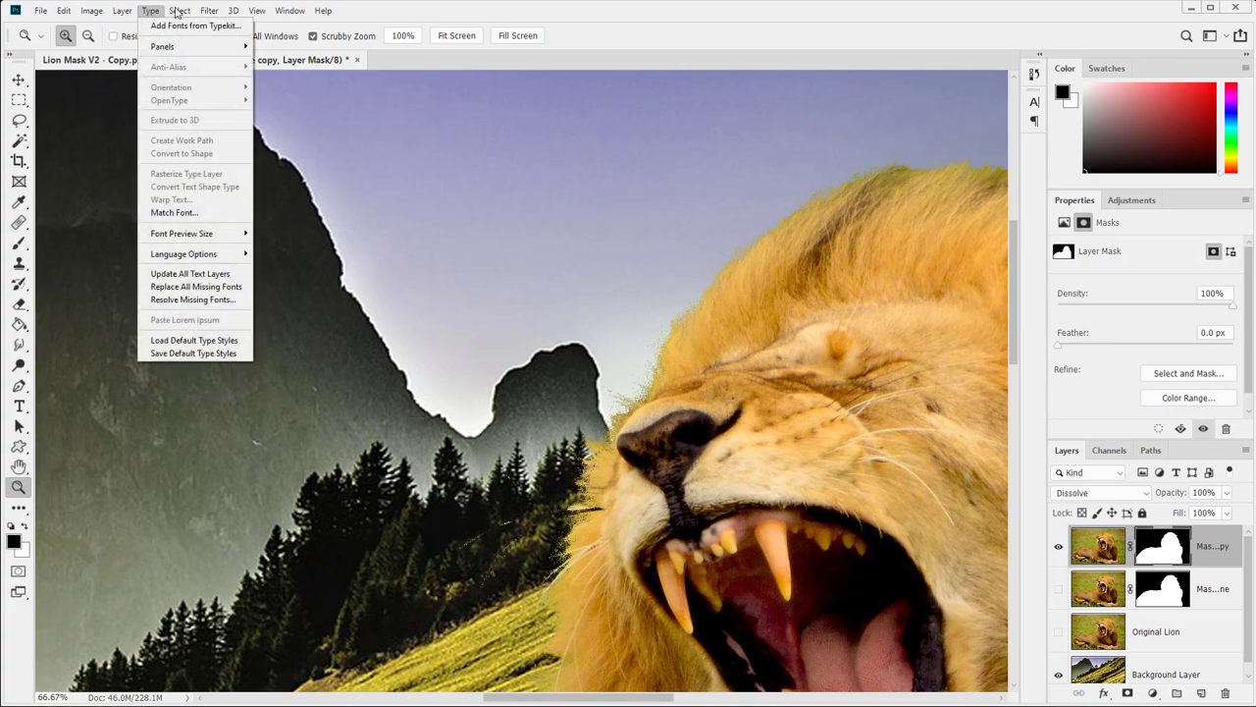
mouse_move(178, 11)
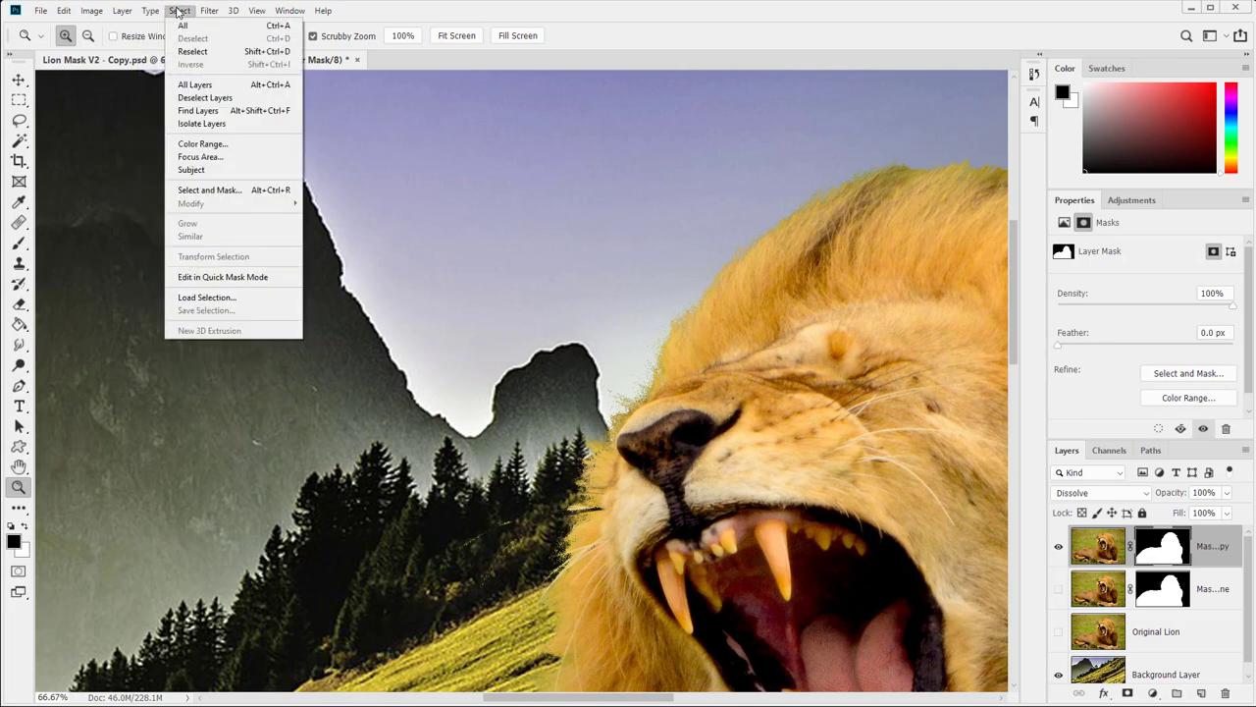
shift+click(209, 189)
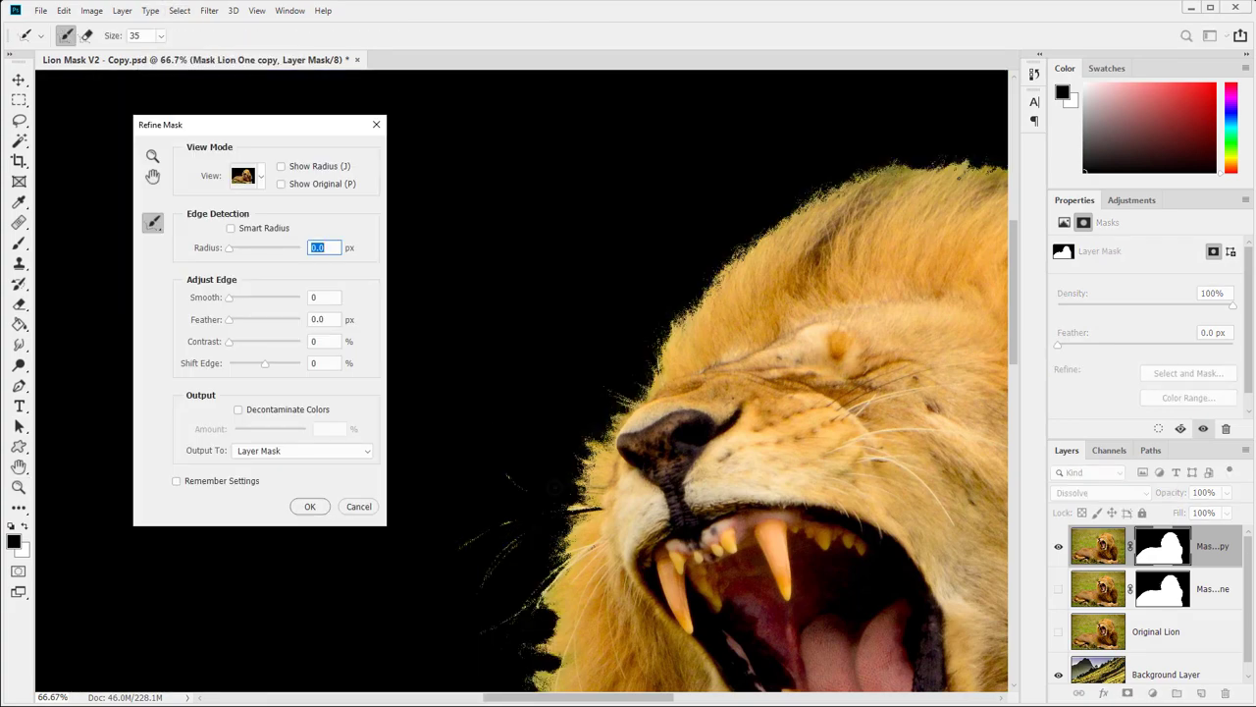
click(1032, 78)
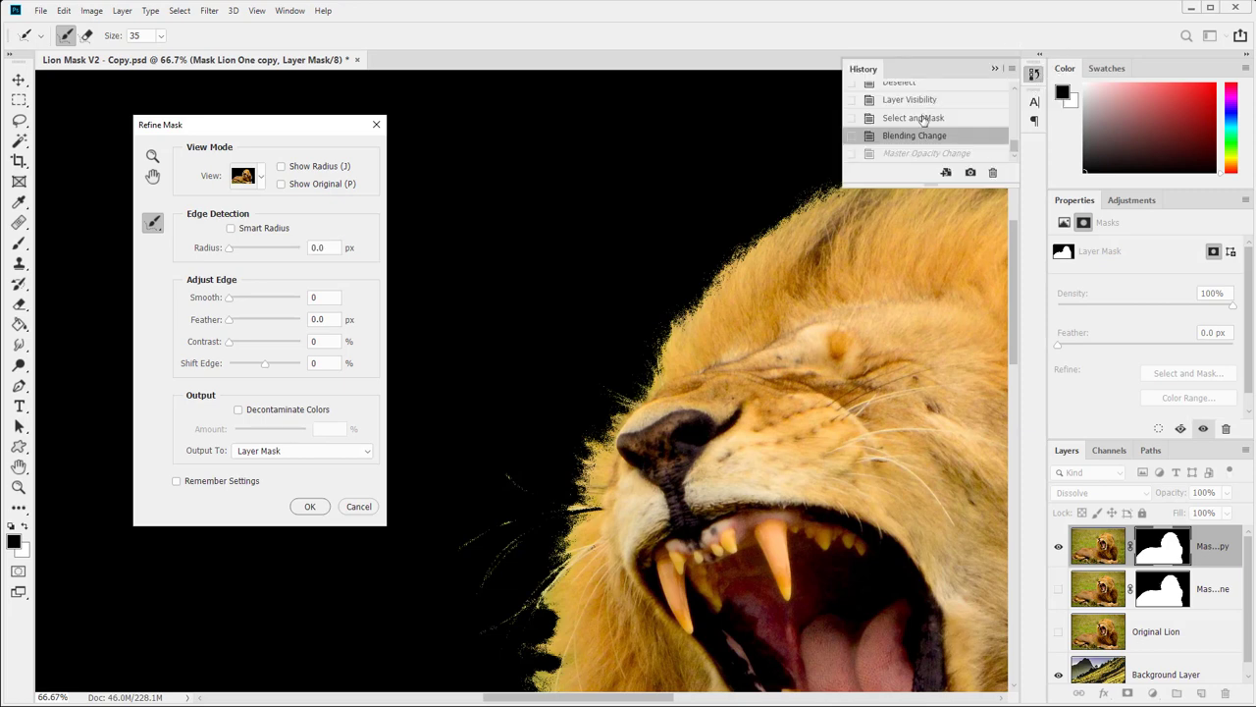
click(376, 125)
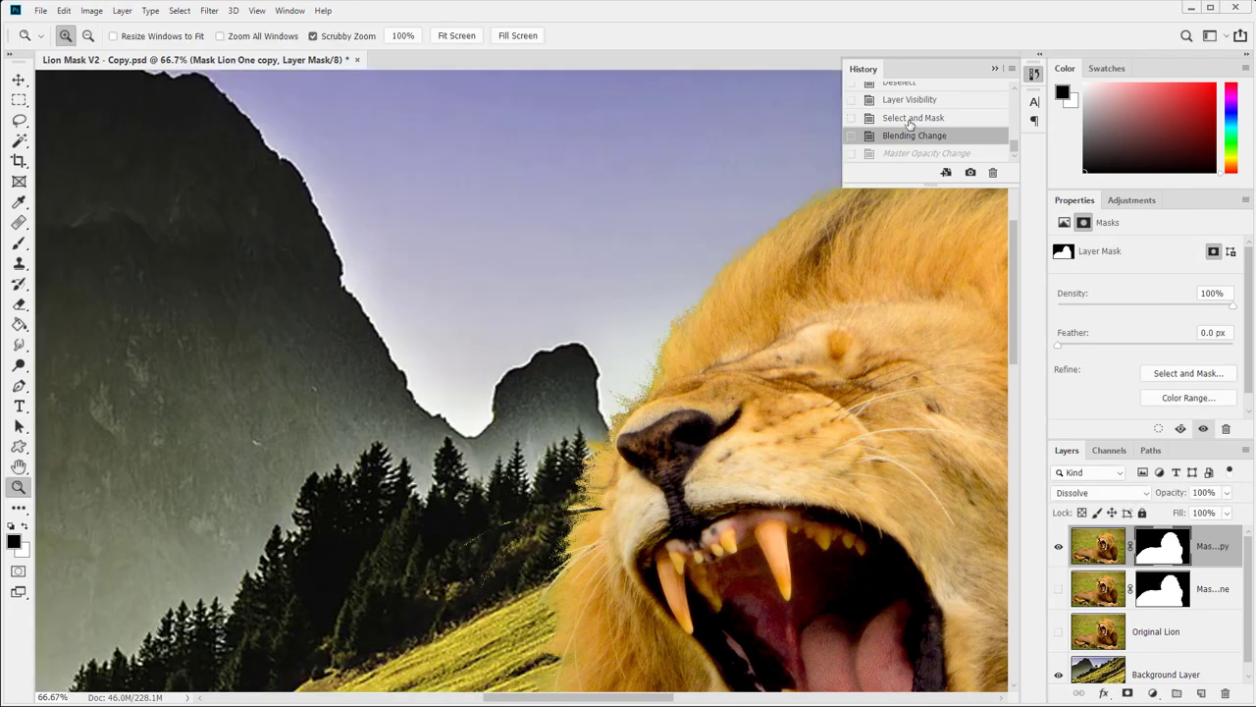
- Revert the document history to the Select and Mask state, and examine the lion's front edge against the trees and hillside
click(909, 119)
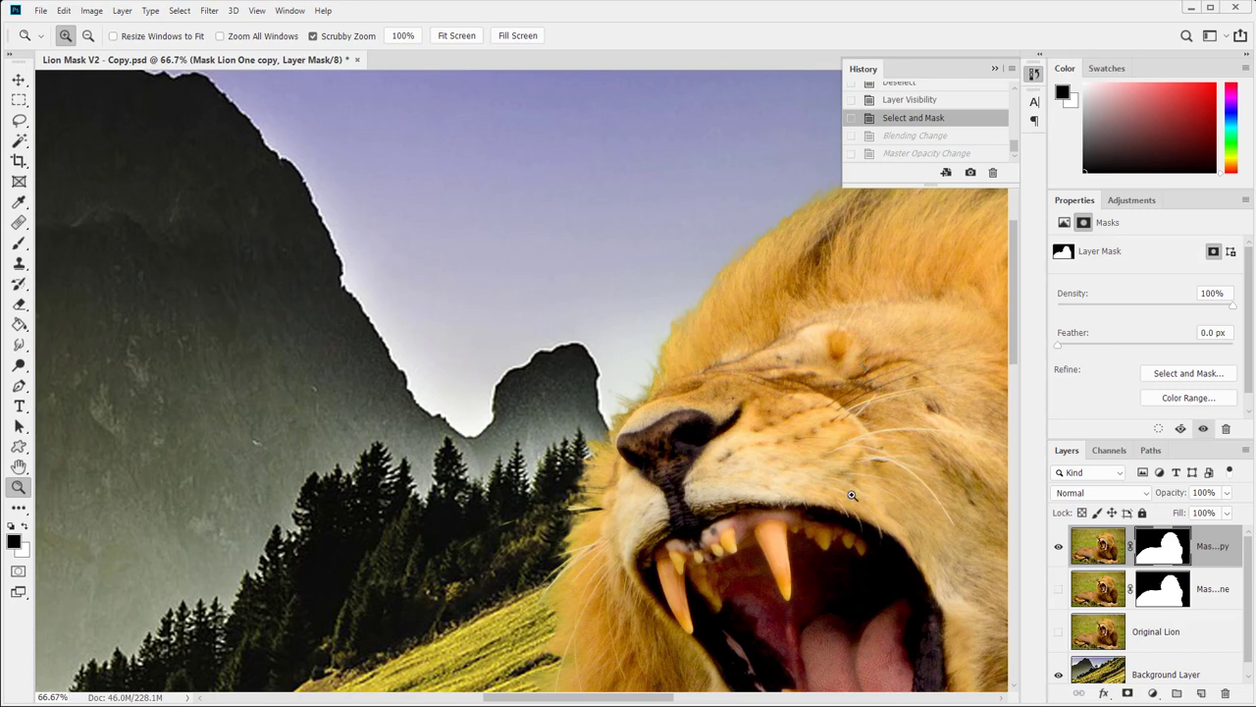
key(F5)
click(703, 122)
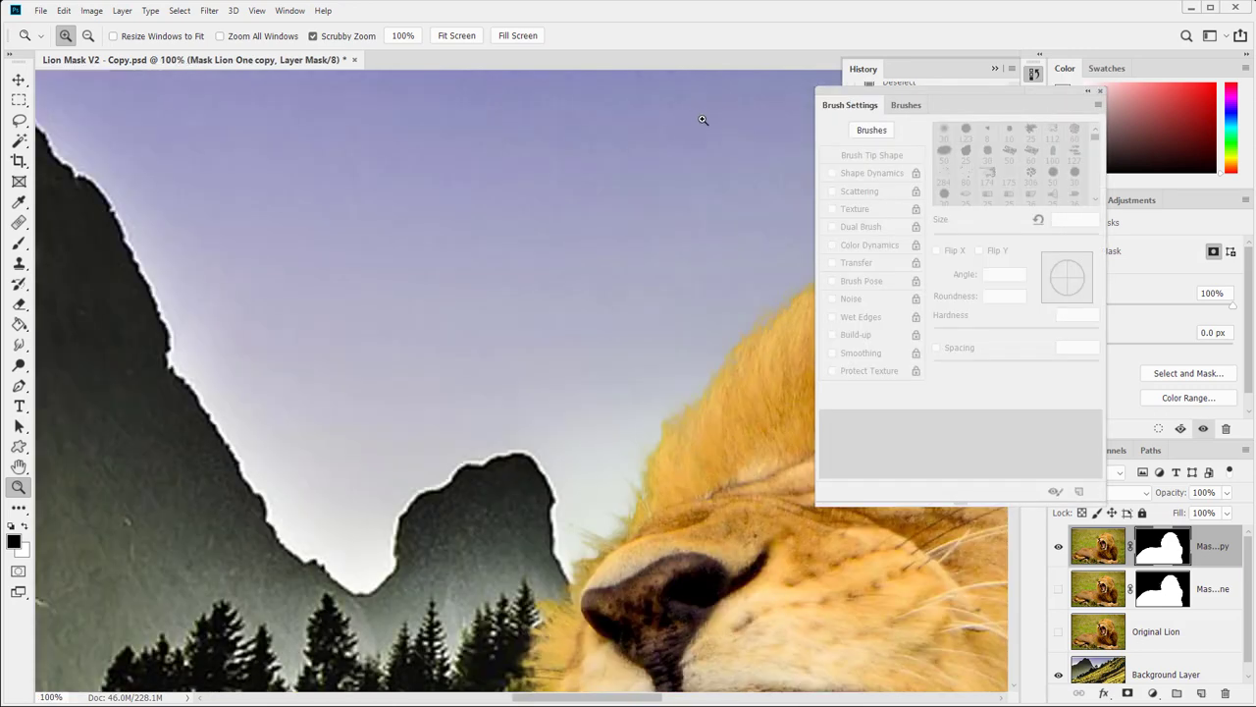
click(1100, 90)
scroll(640, 546, down, 10)
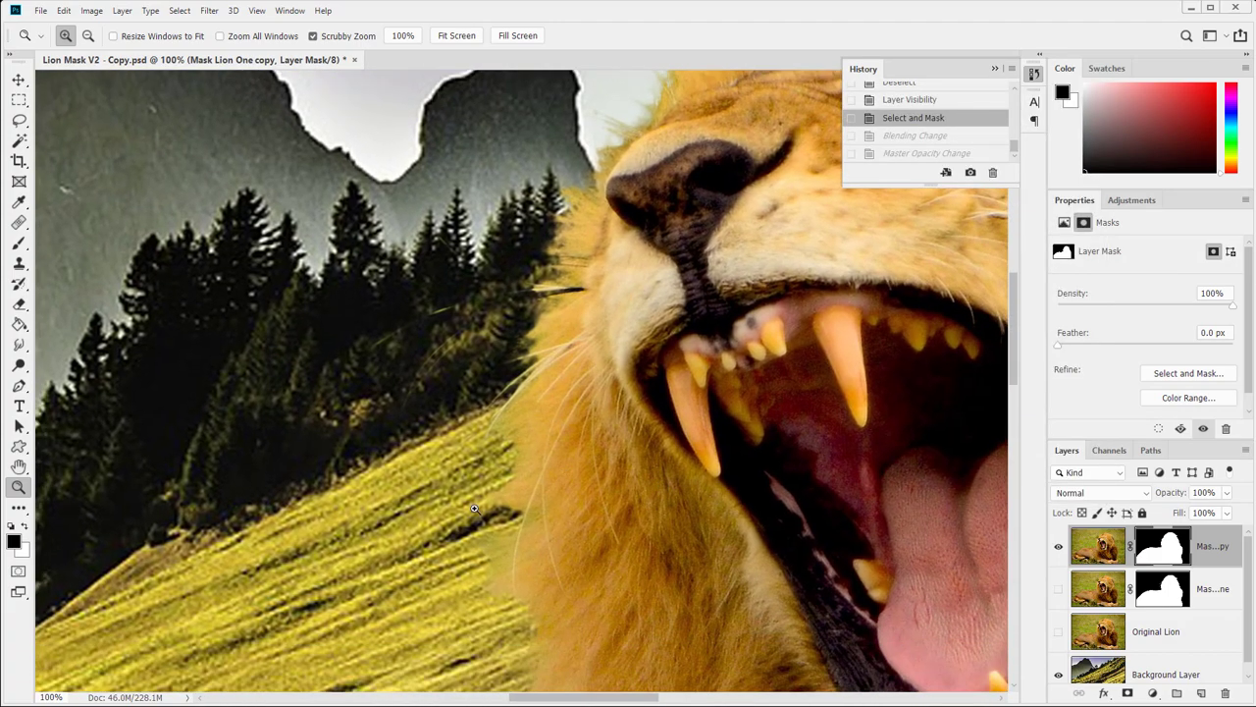
- Hide the masked lion copy layer so that only the mountain background shows
click(178, 11)
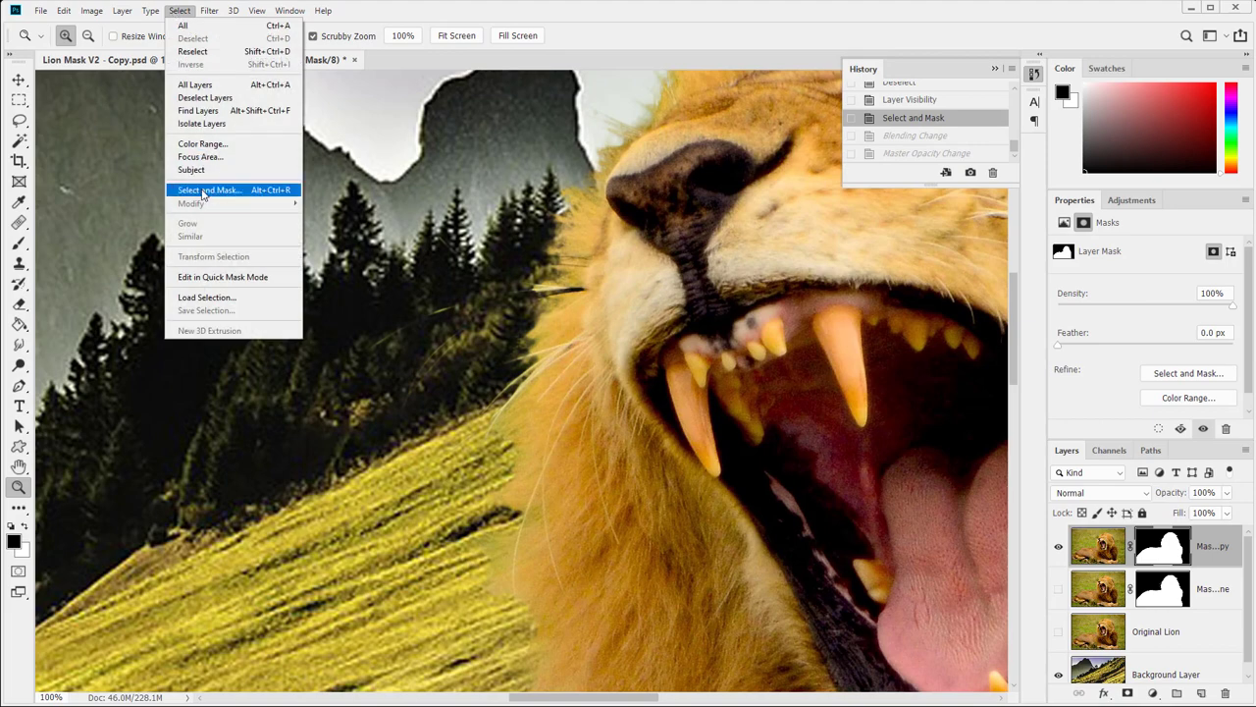
click(1096, 587)
click(1096, 589)
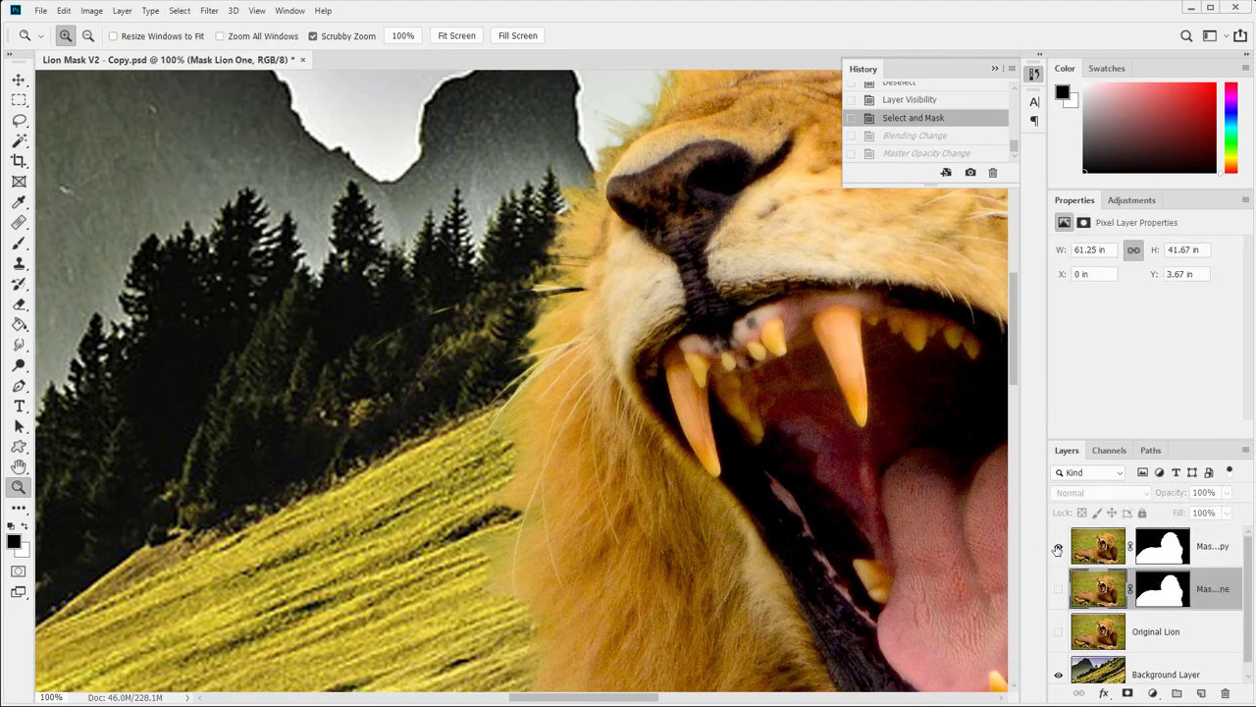
click(1057, 550)
- Duplicate the Original Lion layer, placing the visible copy at the top of the layer stack
click(1099, 631)
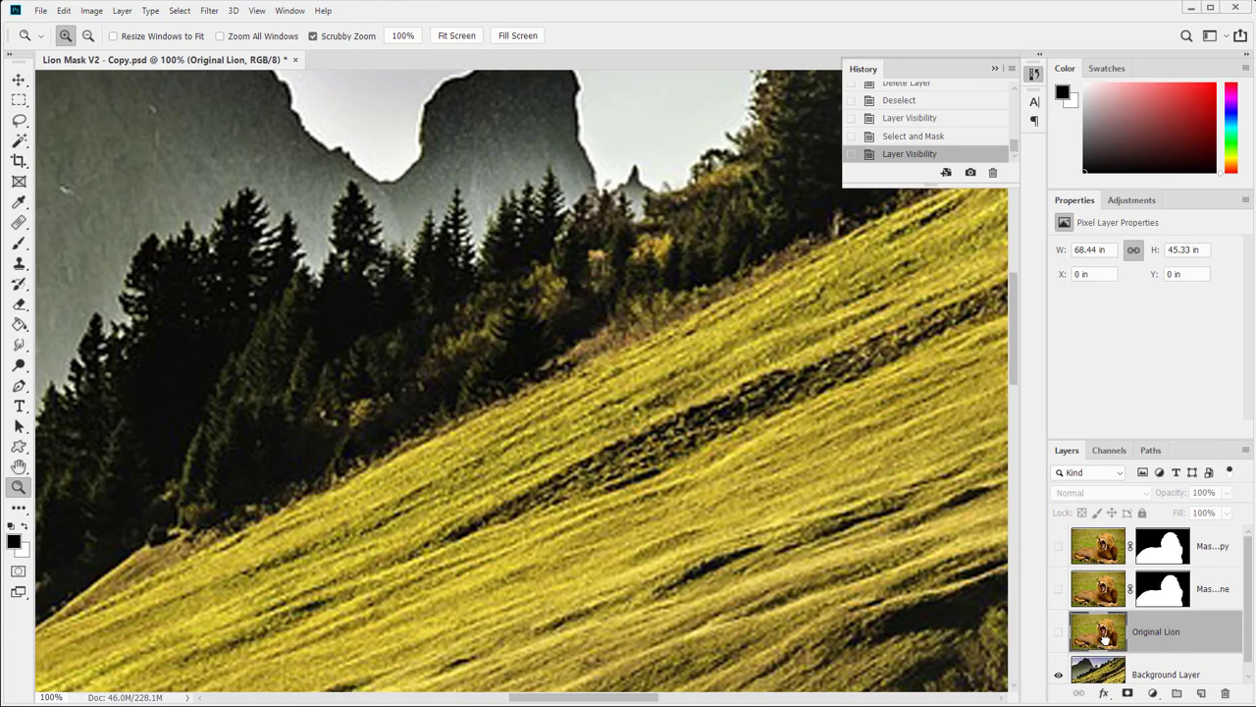
drag(1105, 639, 1201, 693)
drag(1179, 647, 1162, 529)
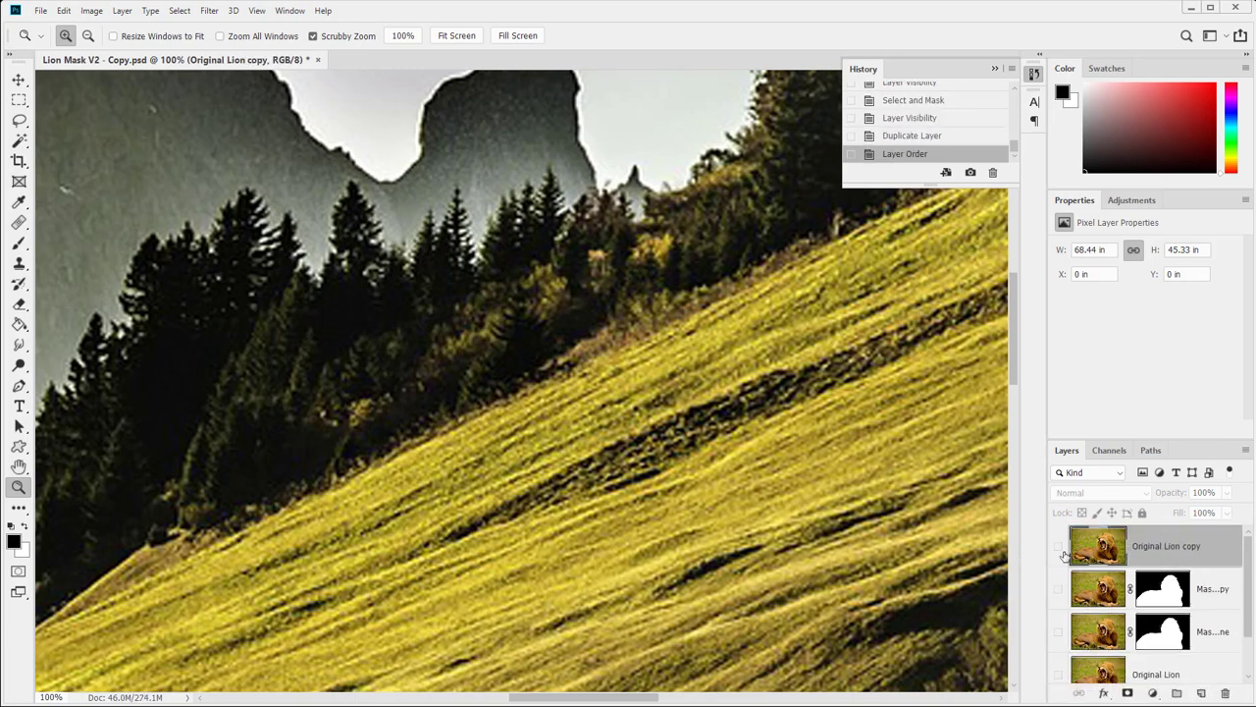
click(1060, 550)
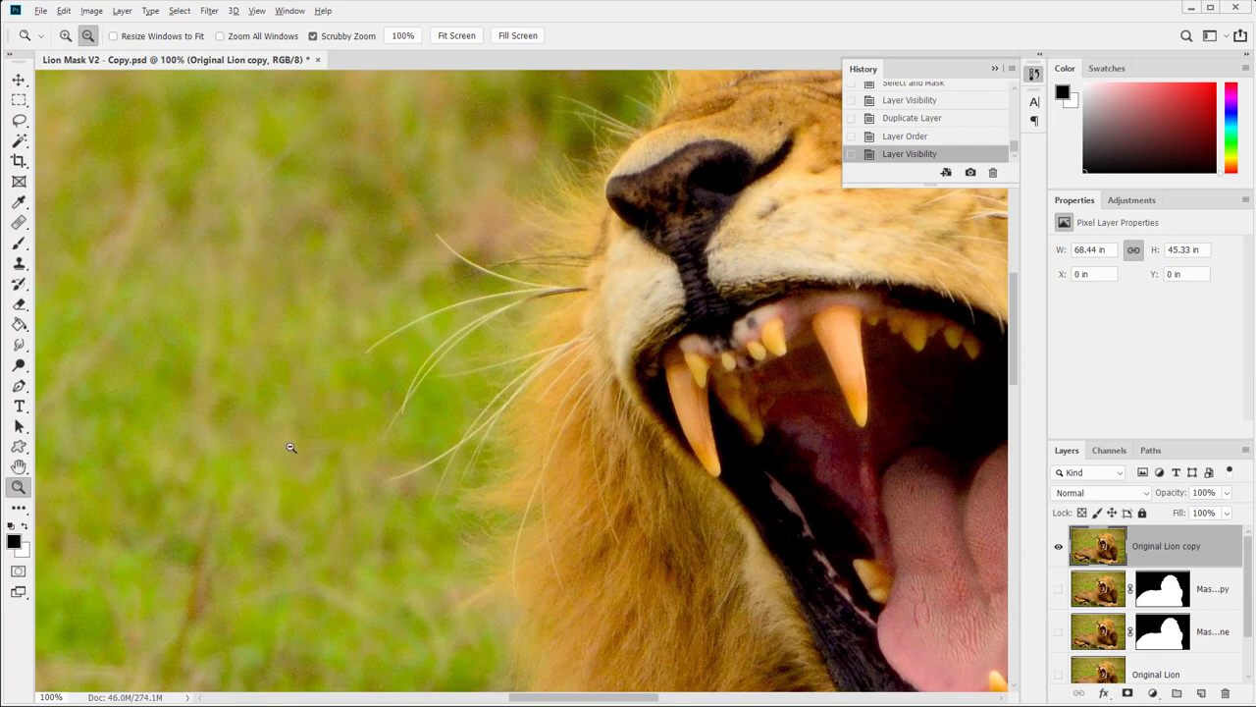
- Draw a loose Lasso selection around the whole lion, including its mane, whiskers, tail and paws, with 0 px feather
alt+click(292, 447)
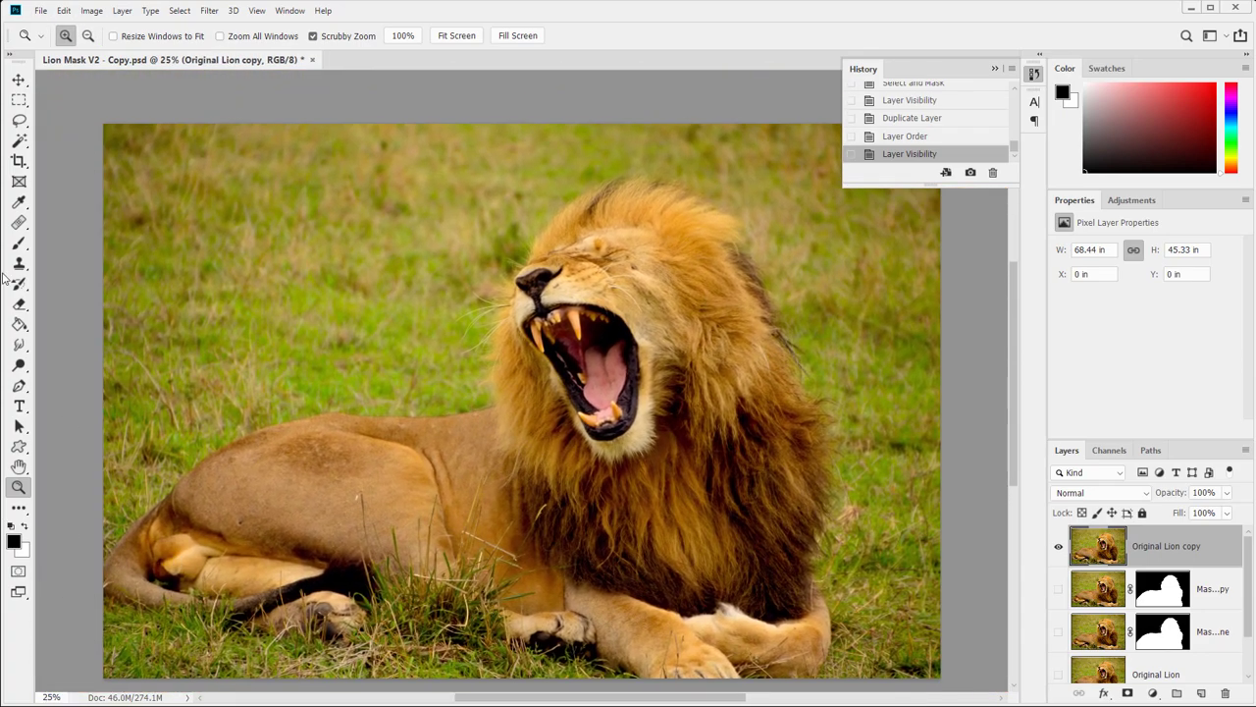
key(l)
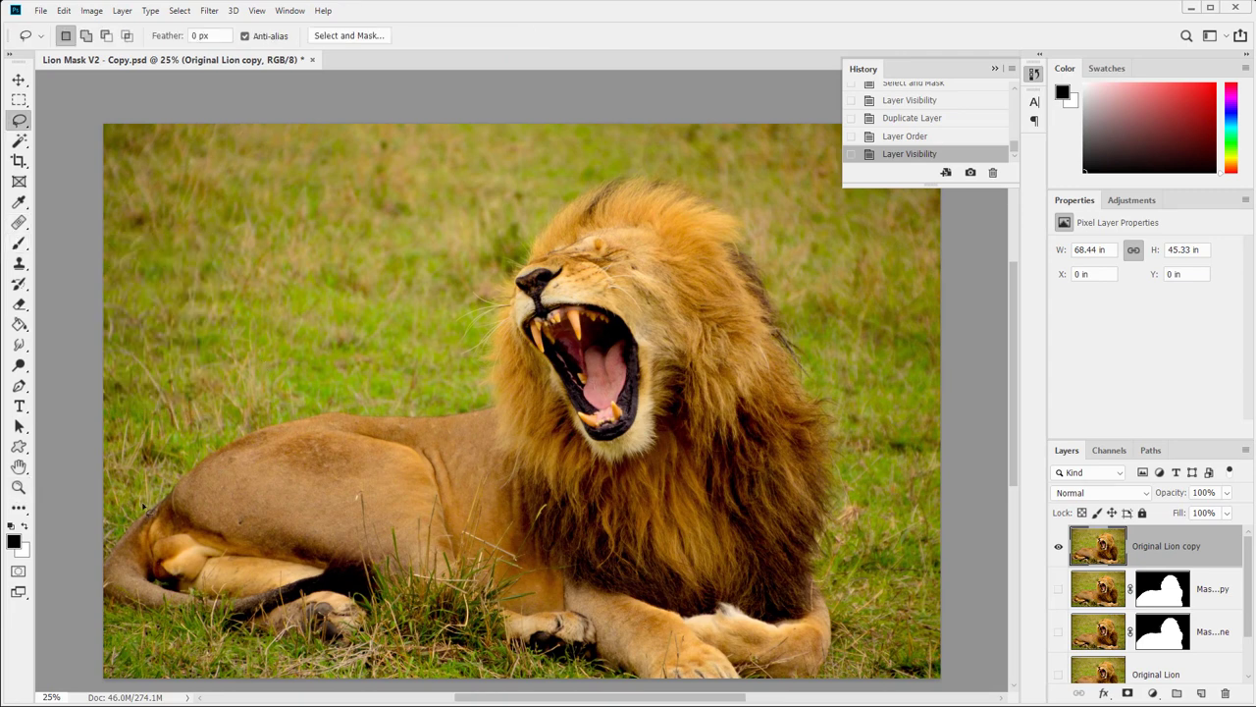
mouse_move(152, 495)
mouse_down()
mouse_move(261, 417)
mouse_move(497, 406)
mouse_move(471, 397)
mouse_move(478, 369)
mouse_move(453, 356)
mouse_move(489, 323)
mouse_move(461, 345)
mouse_move(467, 325)
mouse_move(450, 316)
mouse_move(475, 303)
mouse_move(472, 288)
mouse_move(502, 283)
mouse_move(494, 253)
mouse_move(523, 217)
mouse_move(626, 170)
mouse_move(742, 191)
mouse_move(774, 210)
mouse_move(835, 344)
mouse_move(854, 490)
mouse_move(844, 554)
mouse_move(825, 581)
mouse_move(824, 686)
mouse_move(713, 705)
mouse_up()
mouse_move(633, 690)
mouse_down()
mouse_move(410, 624)
mouse_move(335, 656)
mouse_move(92, 599)
mouse_move(85, 543)
mouse_move(122, 511)
mouse_up()
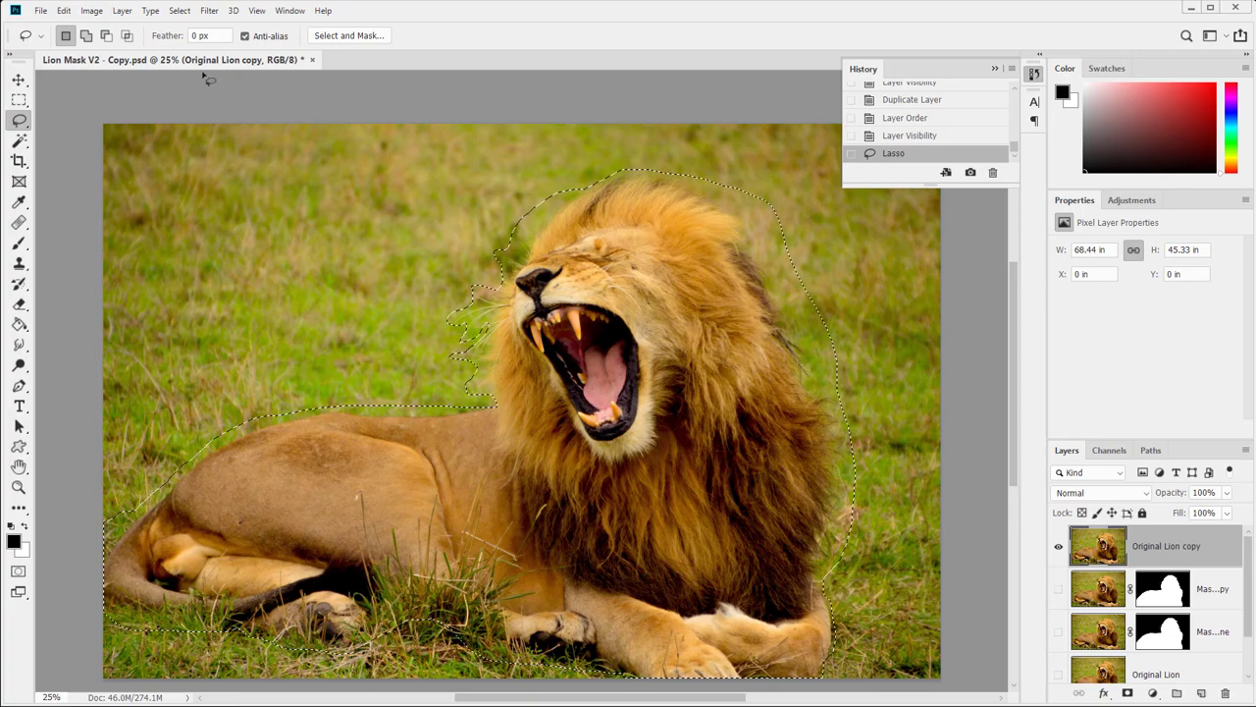
- Open the classic Refine Edge dialog for the current lion selection
click(209, 10)
mouse_move(193, 12)
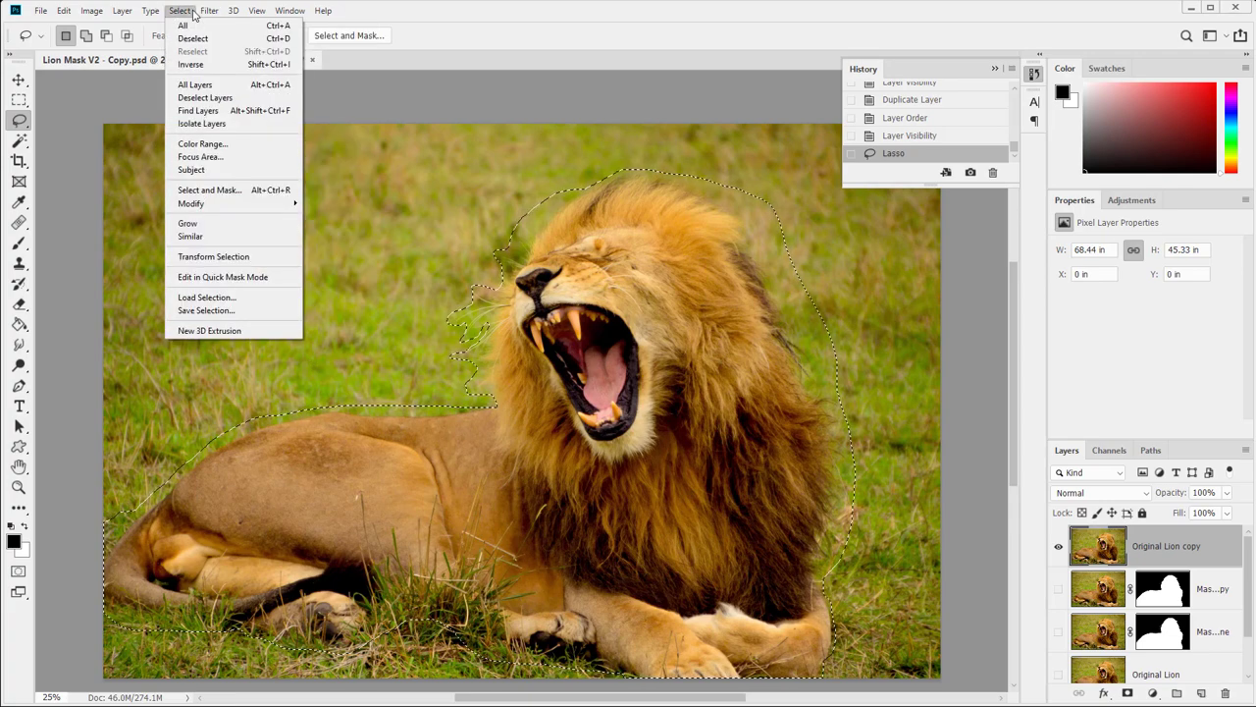
click(206, 190)
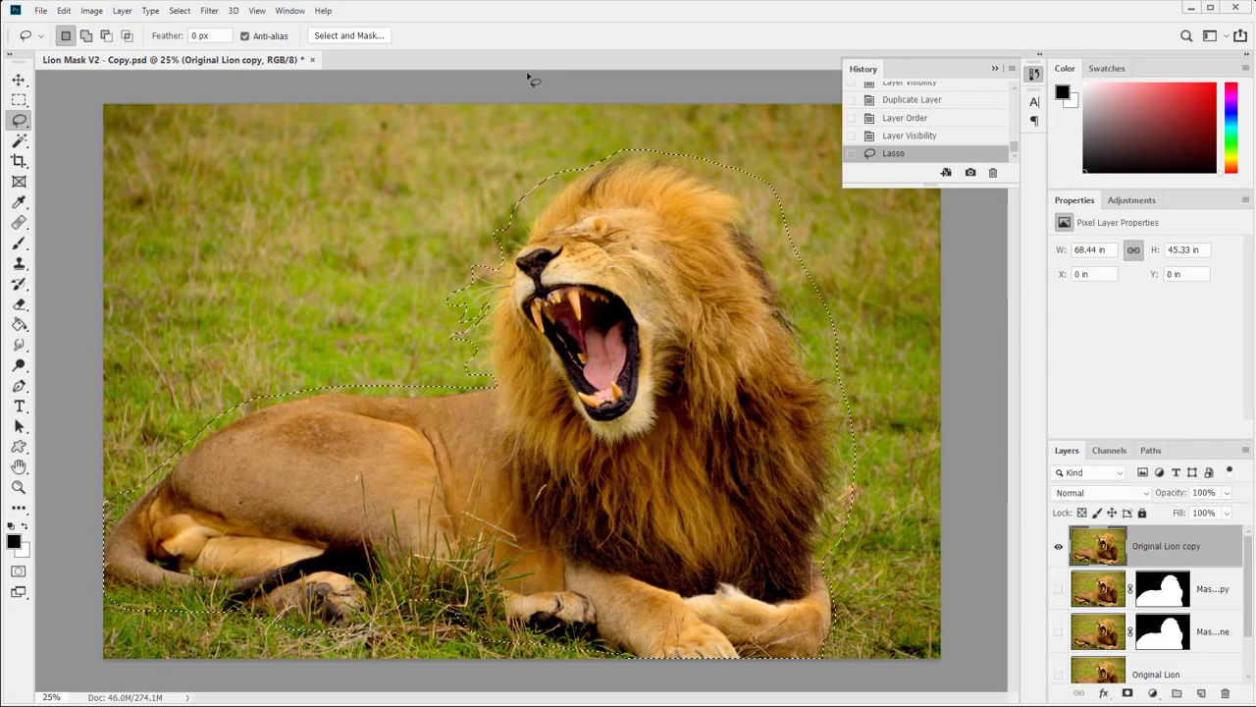
click(180, 10)
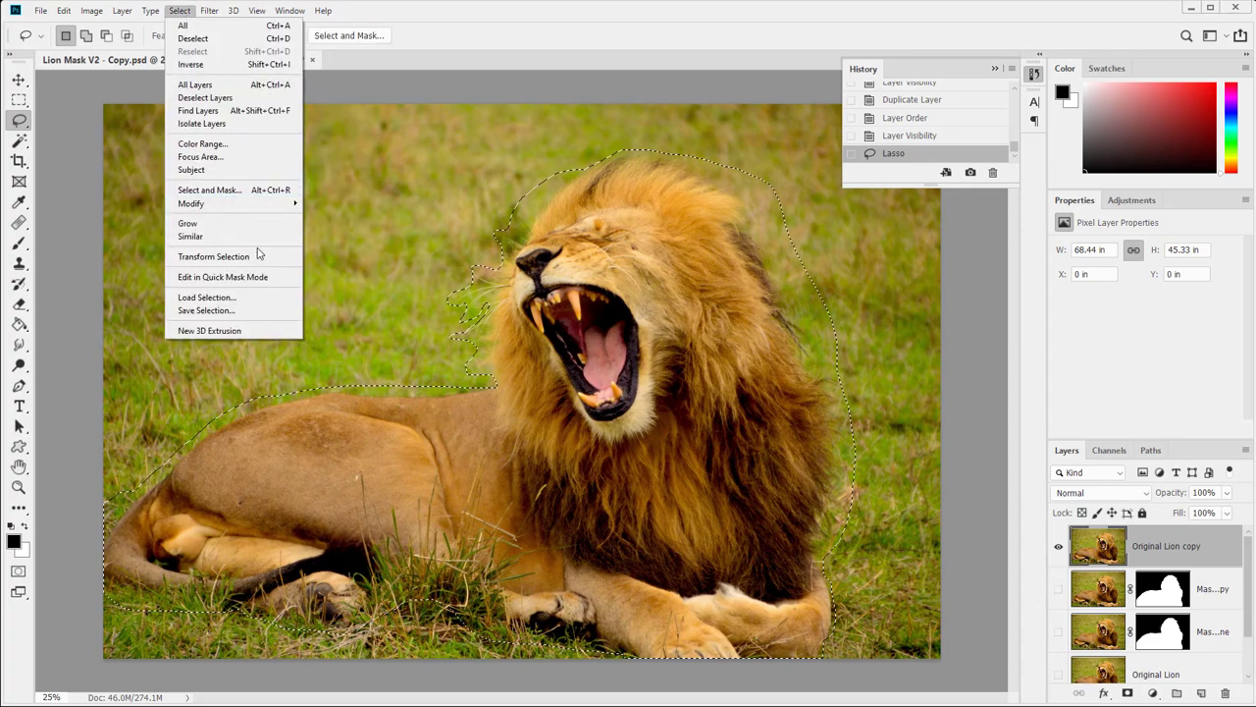
shift+click(239, 191)
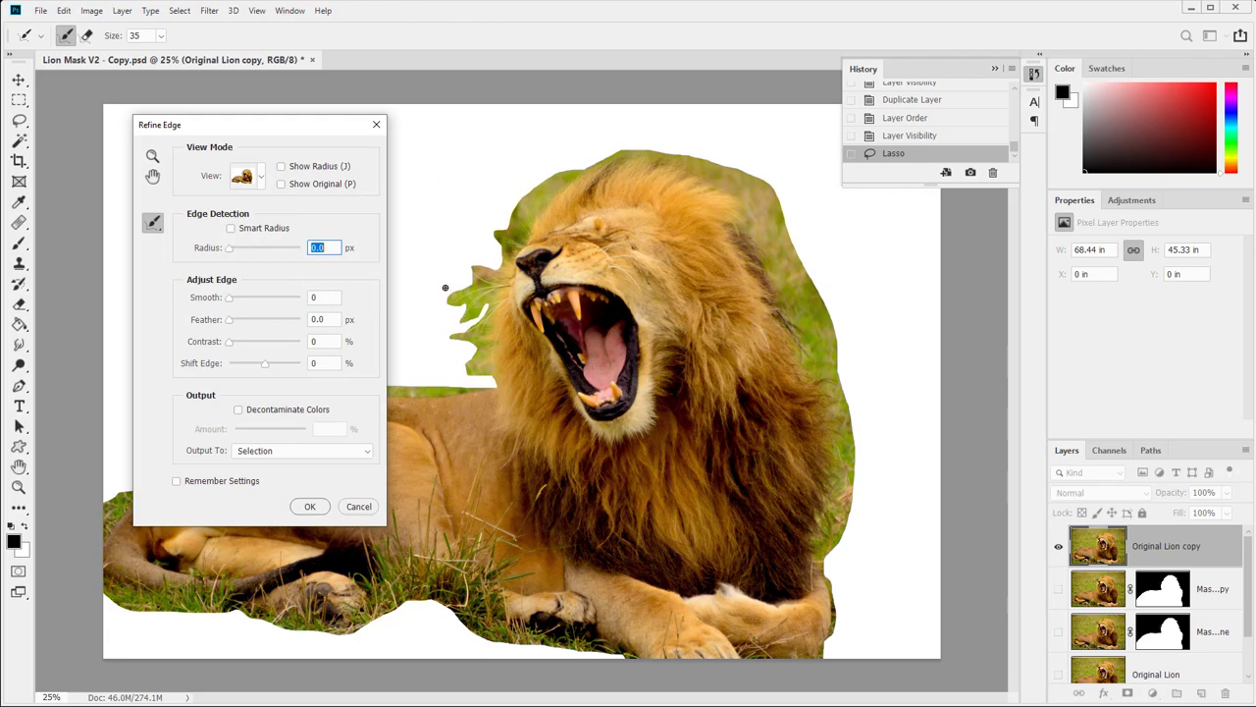
- Try the Erase Refinements tool at size 20 with strokes along the lion's whiskers and the gaps between them
key(z)
drag(444, 287, 612, 352)
click(153, 222)
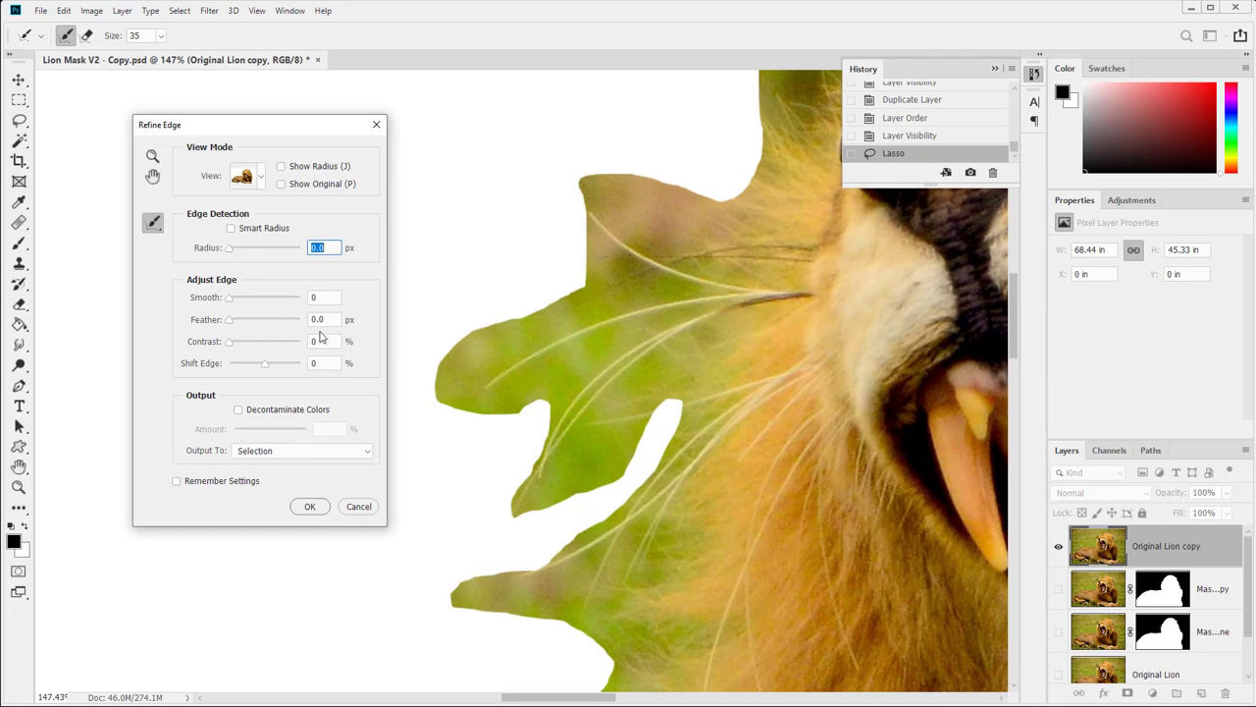
drag(152, 222, 187, 243)
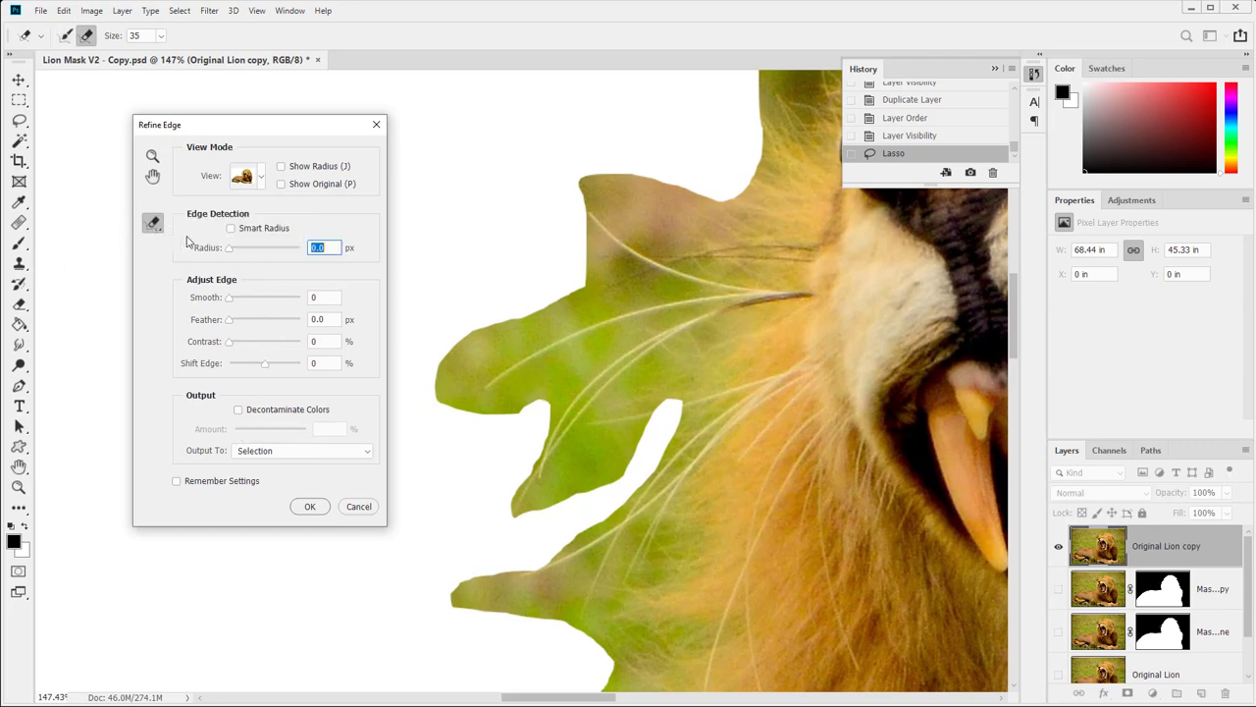
key(bracketleft)
key(bracketleft)
key(bracketleft)
drag(524, 403, 622, 339)
mouse_move(563, 374)
mouse_down()
mouse_move(465, 420)
mouse_move(448, 376)
mouse_move(475, 336)
mouse_move(575, 295)
mouse_up()
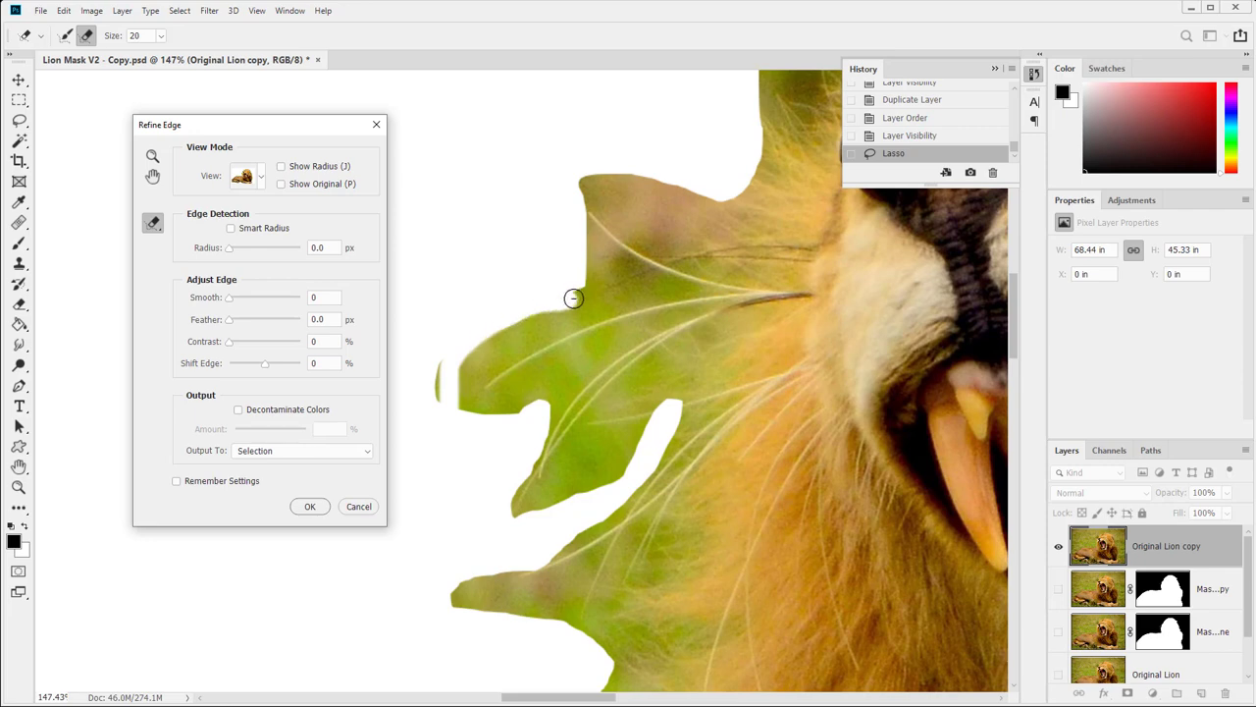
mouse_move(563, 410)
mouse_down()
mouse_move(493, 496)
mouse_move(515, 507)
mouse_move(571, 471)
mouse_move(538, 499)
mouse_move(525, 493)
mouse_move(561, 426)
mouse_up()
drag(533, 474, 547, 389)
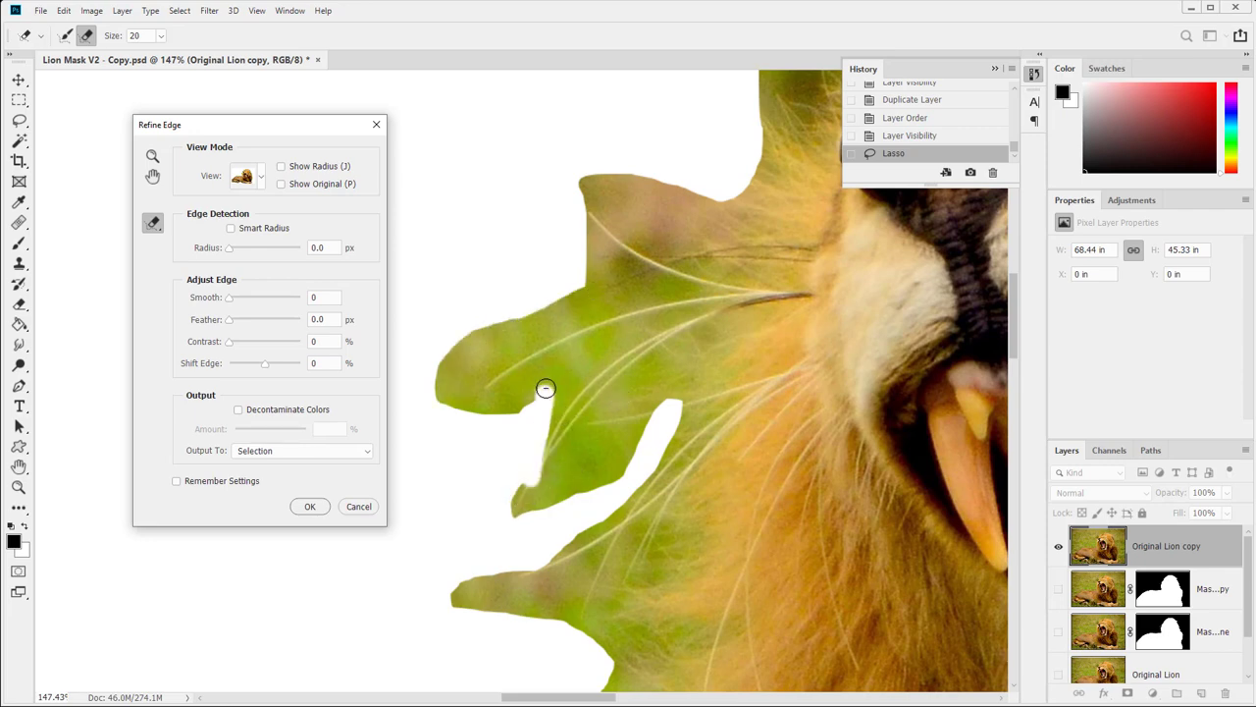
drag(547, 552, 650, 511)
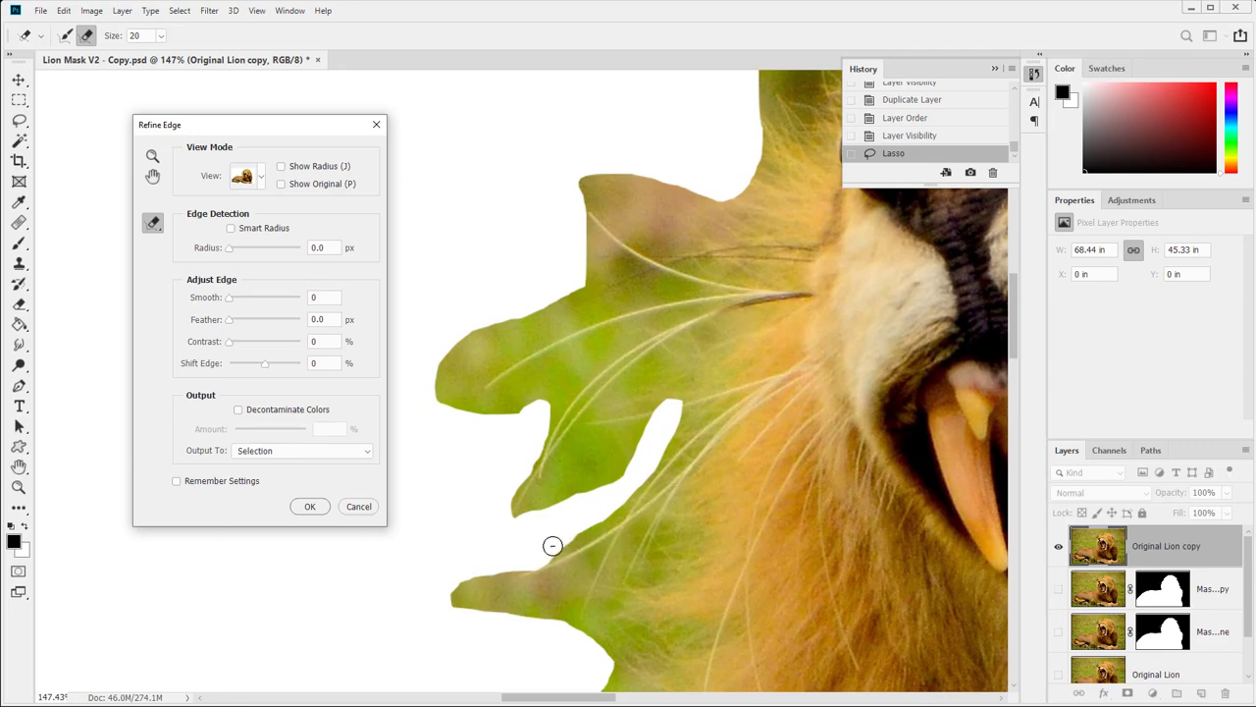
drag(691, 390, 537, 520)
- Try further Erase Refinements strokes over the upper whiskers, around the nose and along the front edge of the mane
drag(473, 443, 549, 507)
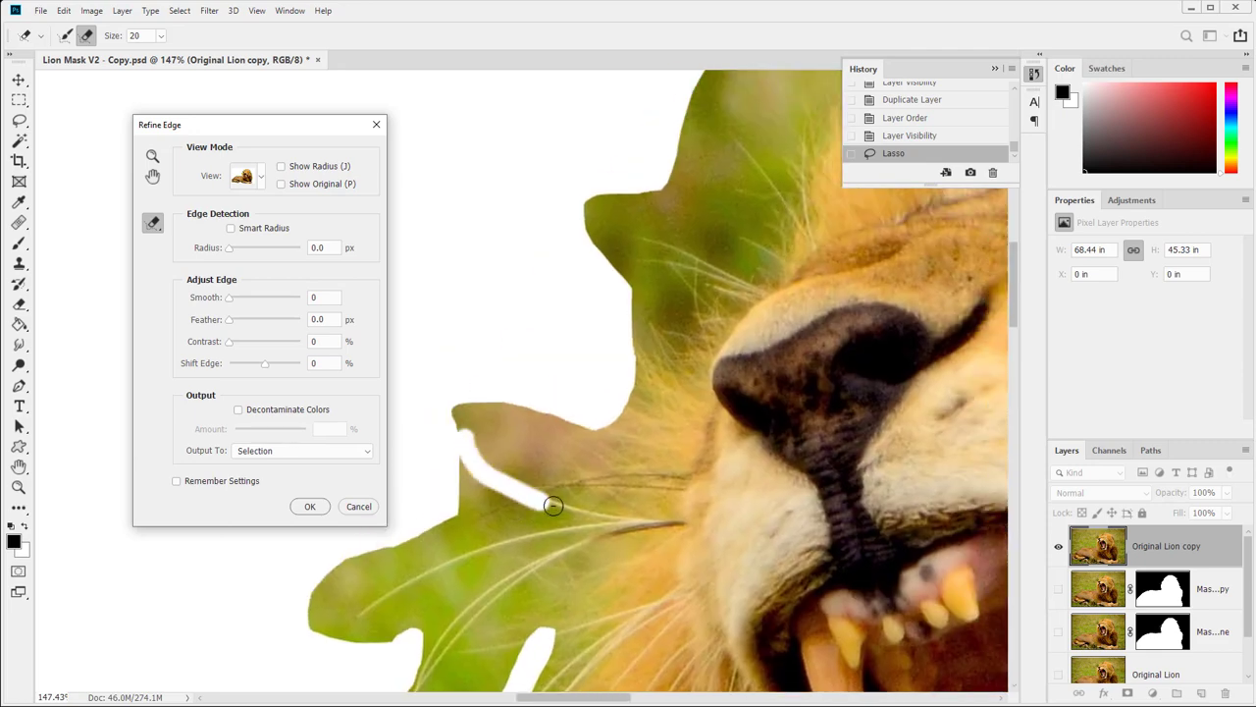
mouse_move(640, 445)
mouse_down()
mouse_move(656, 579)
mouse_move(617, 641)
mouse_up()
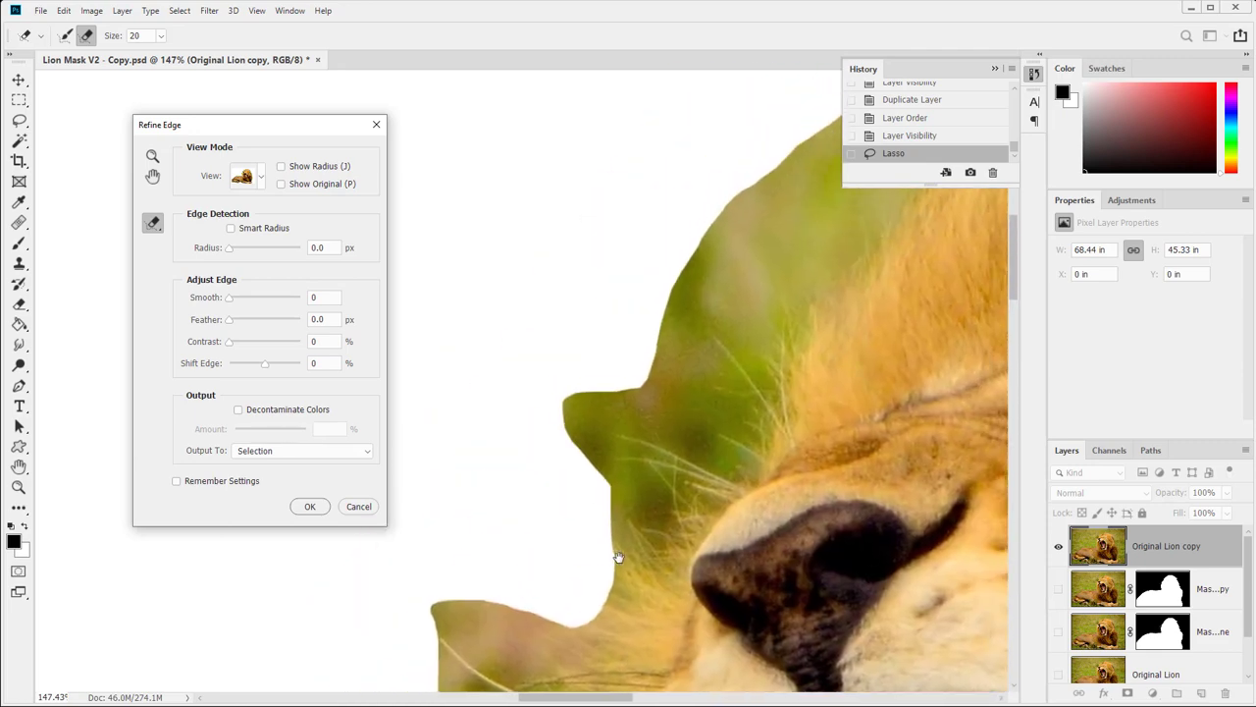
mouse_move(602, 460)
mouse_down()
mouse_move(673, 462)
mouse_move(462, 578)
mouse_up()
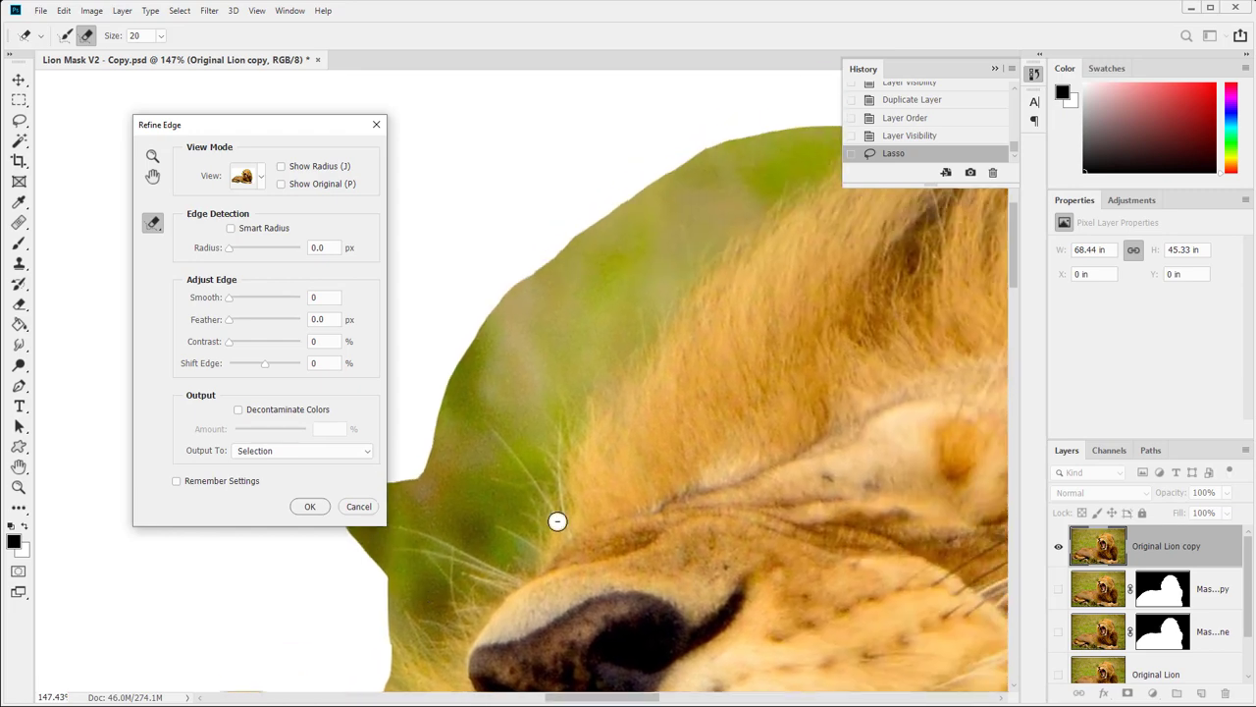
drag(558, 521, 498, 414)
drag(580, 360, 557, 462)
drag(499, 387, 651, 280)
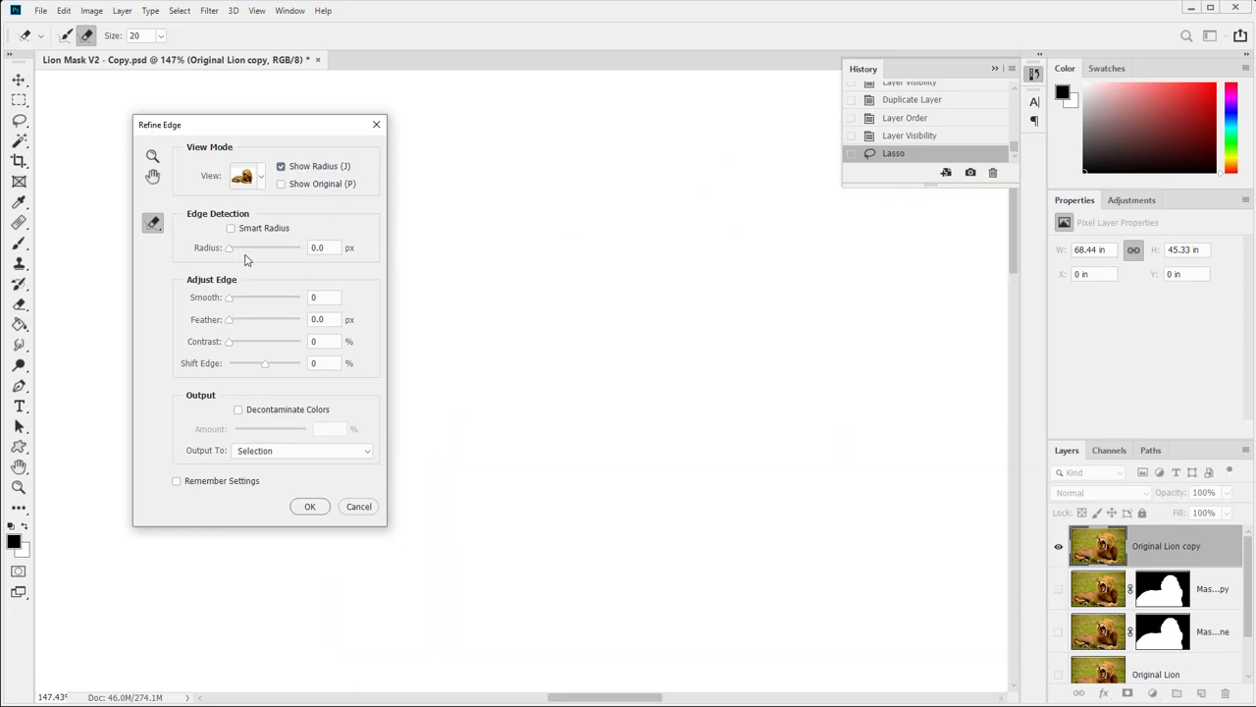
- Set the edge detection to a 1.8 px radius with Smart Radius enabled, and display the refinement radius by itself
drag(231, 253, 235, 258)
click(231, 229)
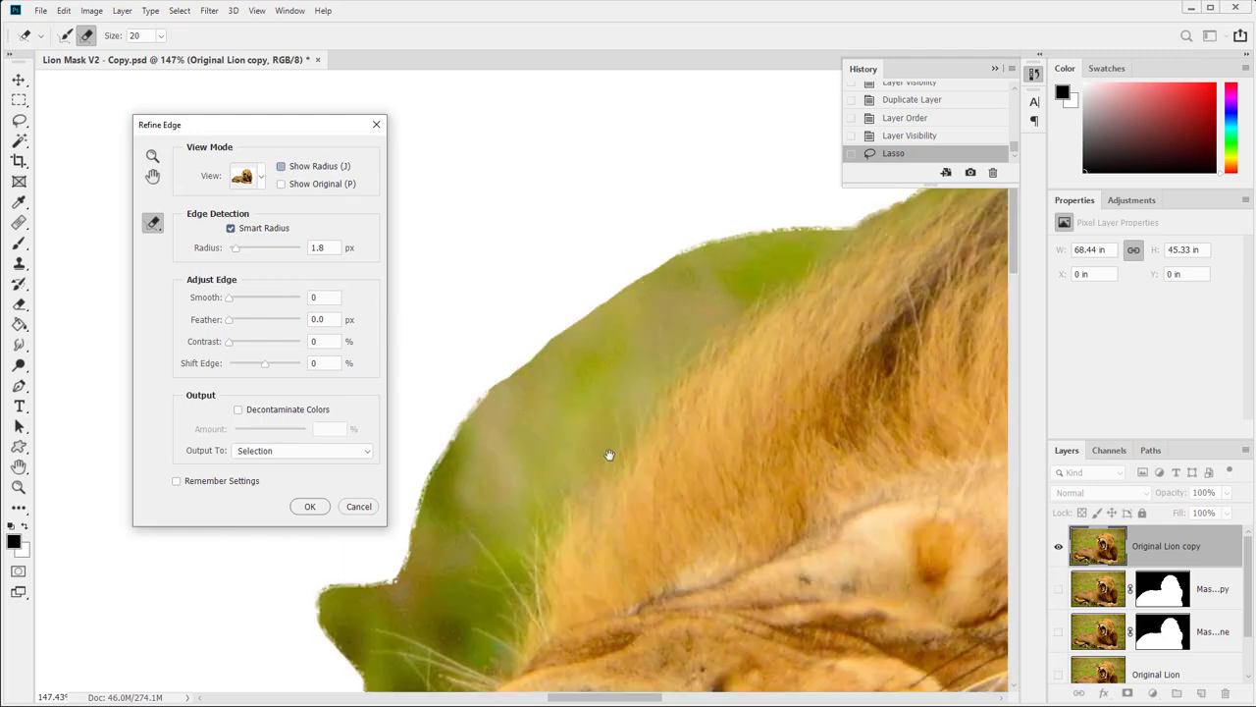
click(609, 455)
drag(625, 387, 673, 334)
key(j)
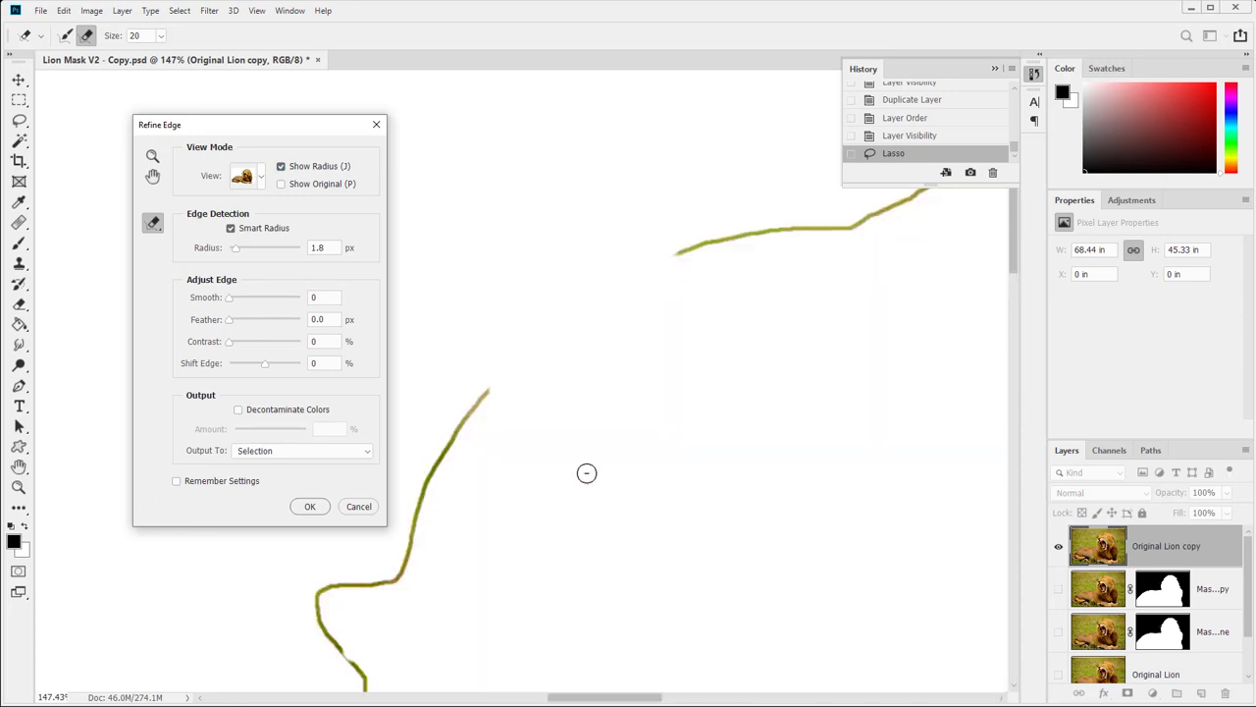
- Try a Refine Radius stroke along the mane's front edge, check it in the radius view, and cancel the edge refinement
click(154, 223)
click(206, 217)
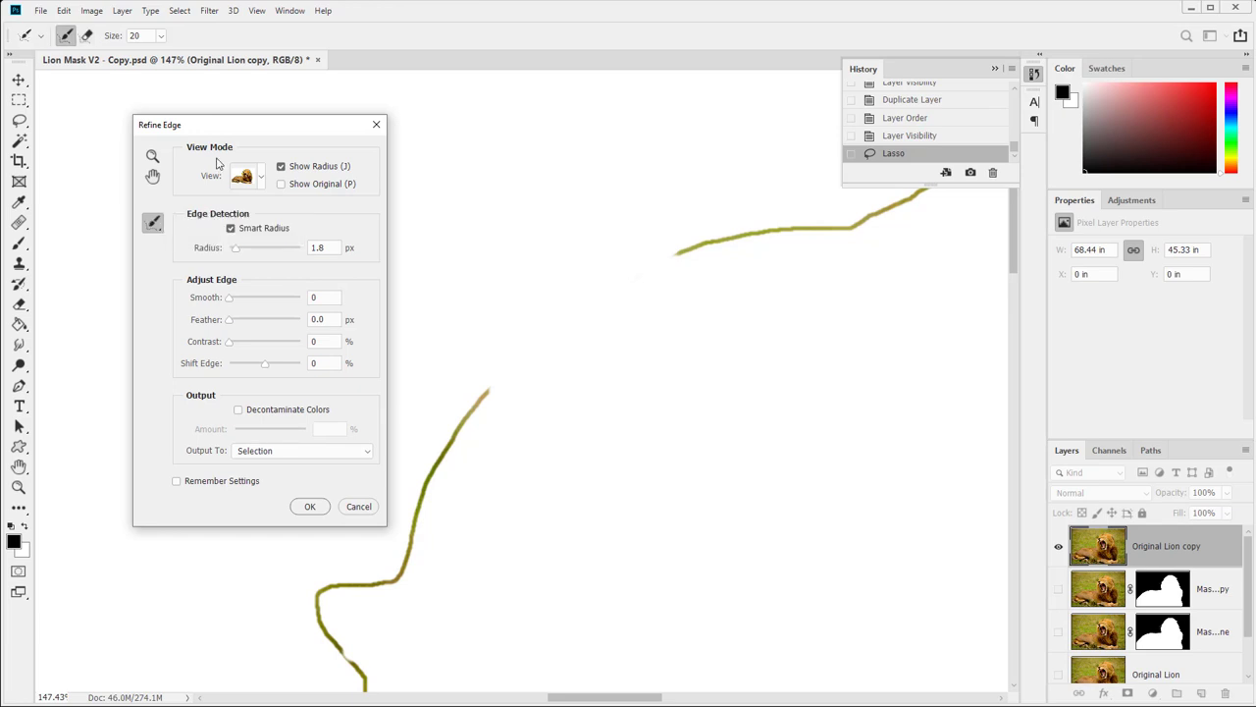
key(j)
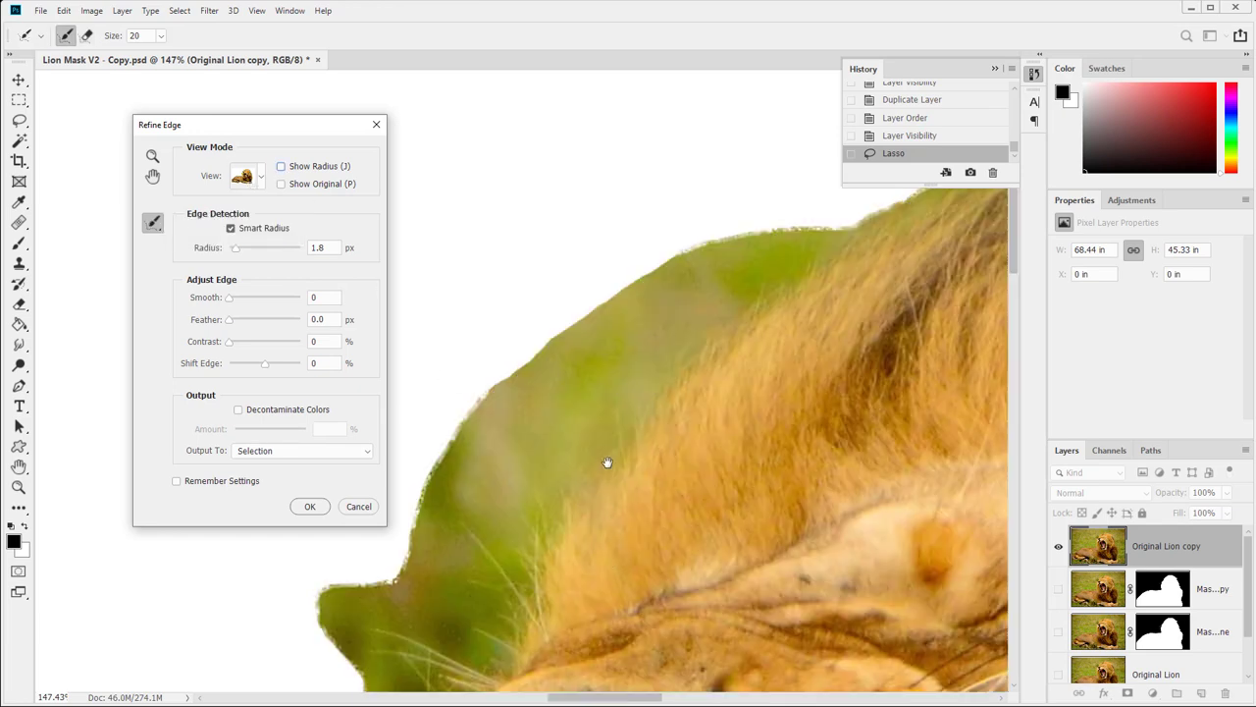
key(j)
click(153, 177)
drag(617, 500, 609, 356)
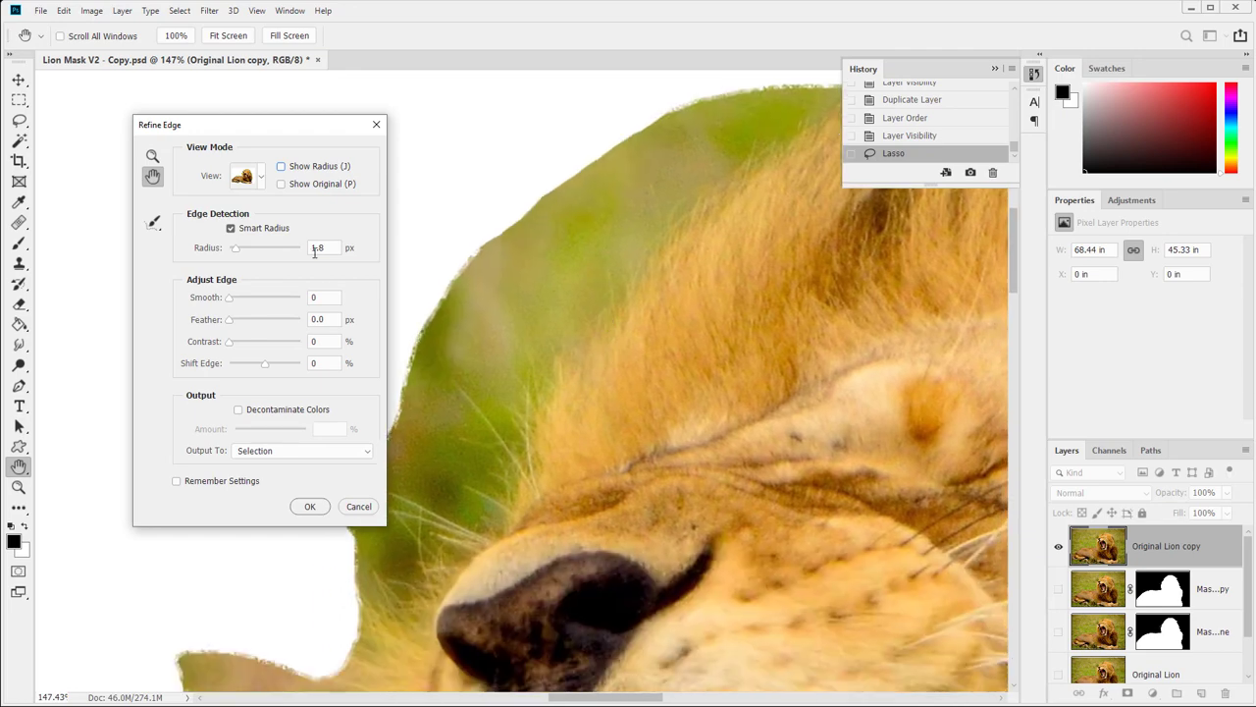
click(153, 222)
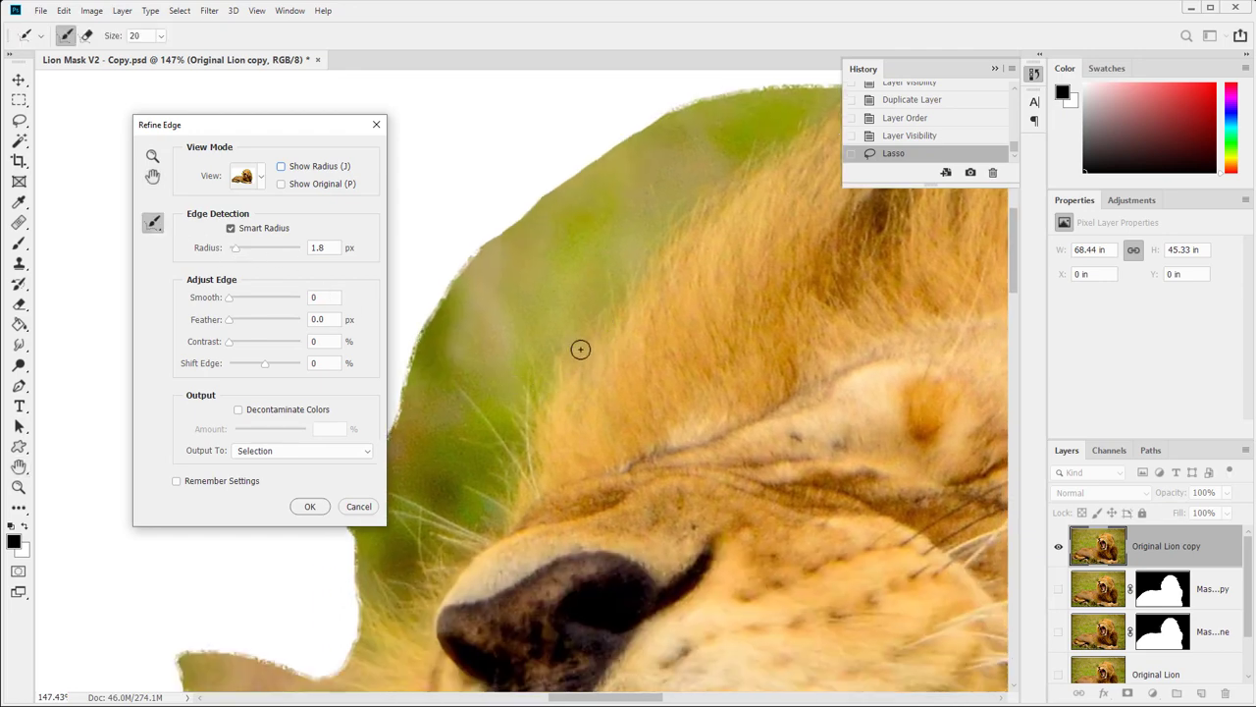
mouse_move(632, 300)
mouse_down()
mouse_move(755, 163)
mouse_move(722, 211)
mouse_up()
click(281, 167)
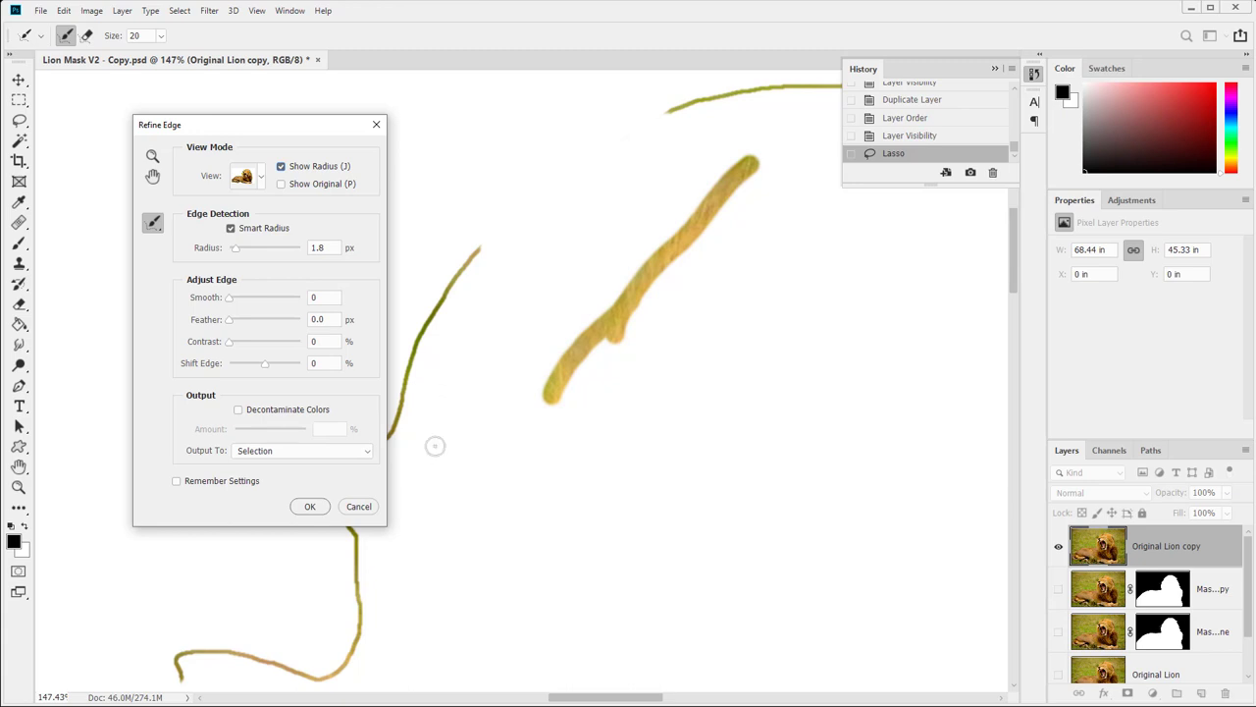
click(358, 507)
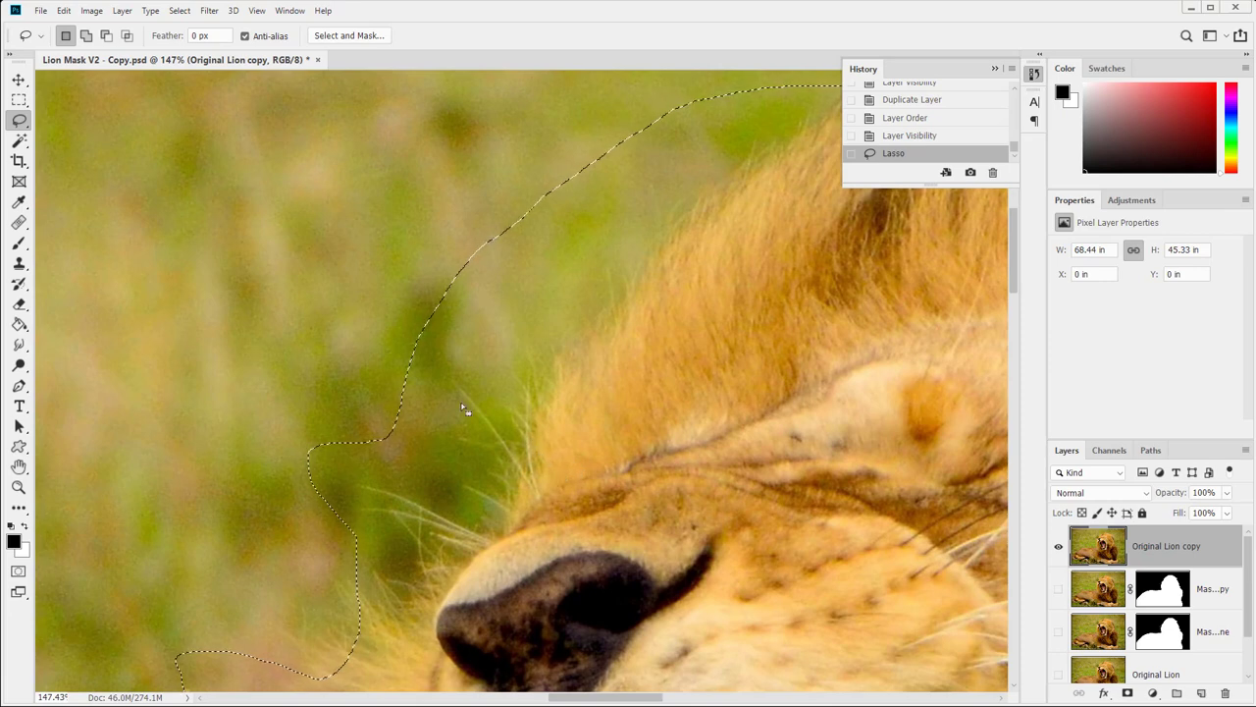
- Subtract the grass between the loose outline and the mane's front edge from the selection with the Lasso, starting above the nose whiskers
key(alt)
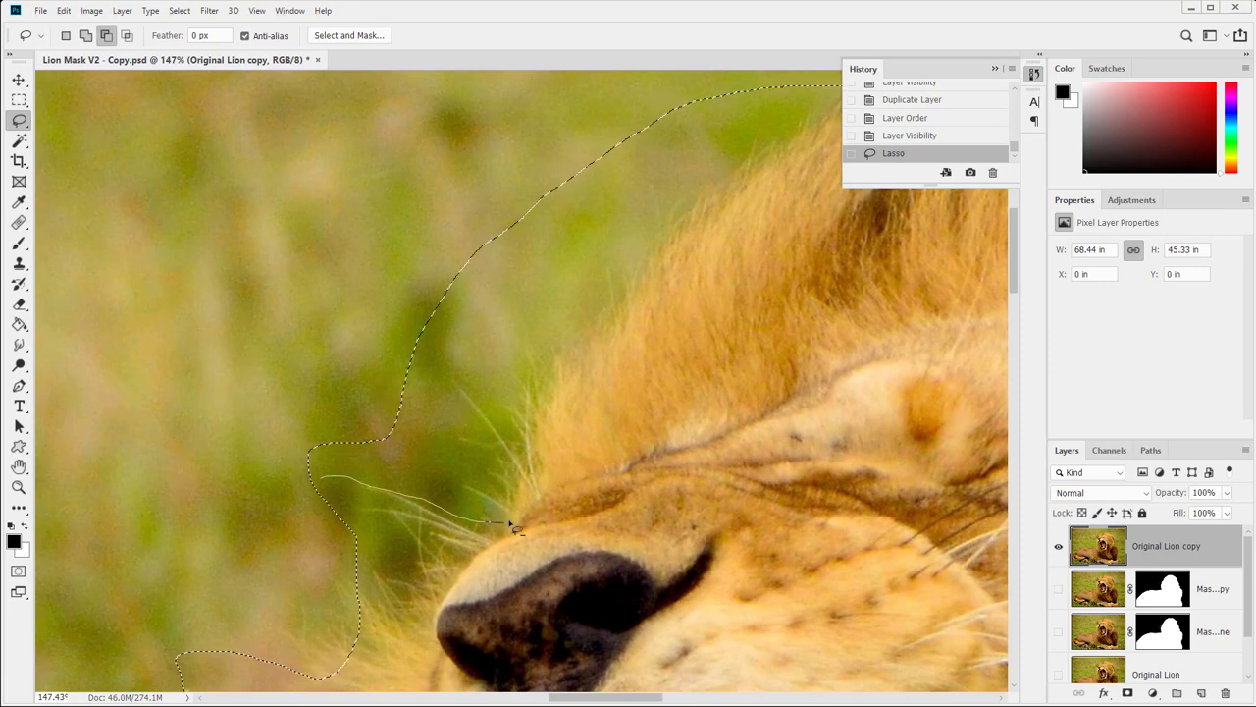
mouse_move(512, 527)
mouse_down()
mouse_move(602, 344)
mouse_move(843, 139)
mouse_move(62, 260)
mouse_up()
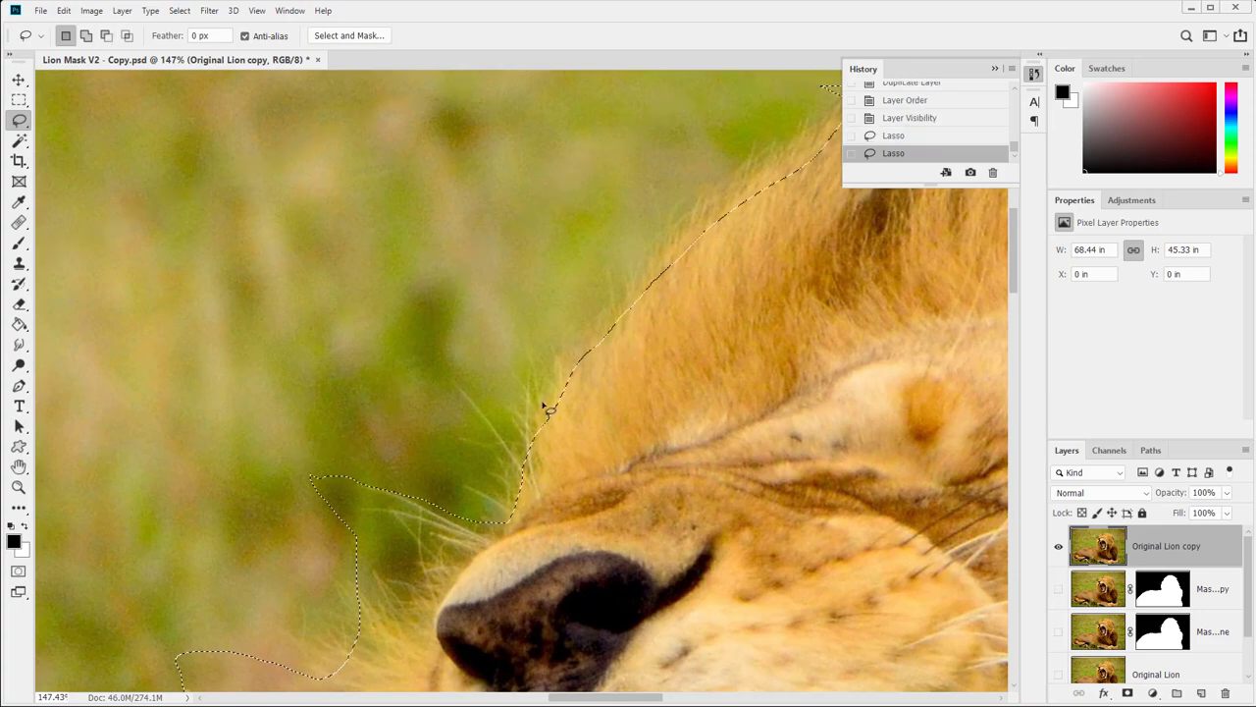
mouse_move(567, 421)
mouse_down()
mouse_move(328, 561)
mouse_move(302, 601)
mouse_up()
key(alt)
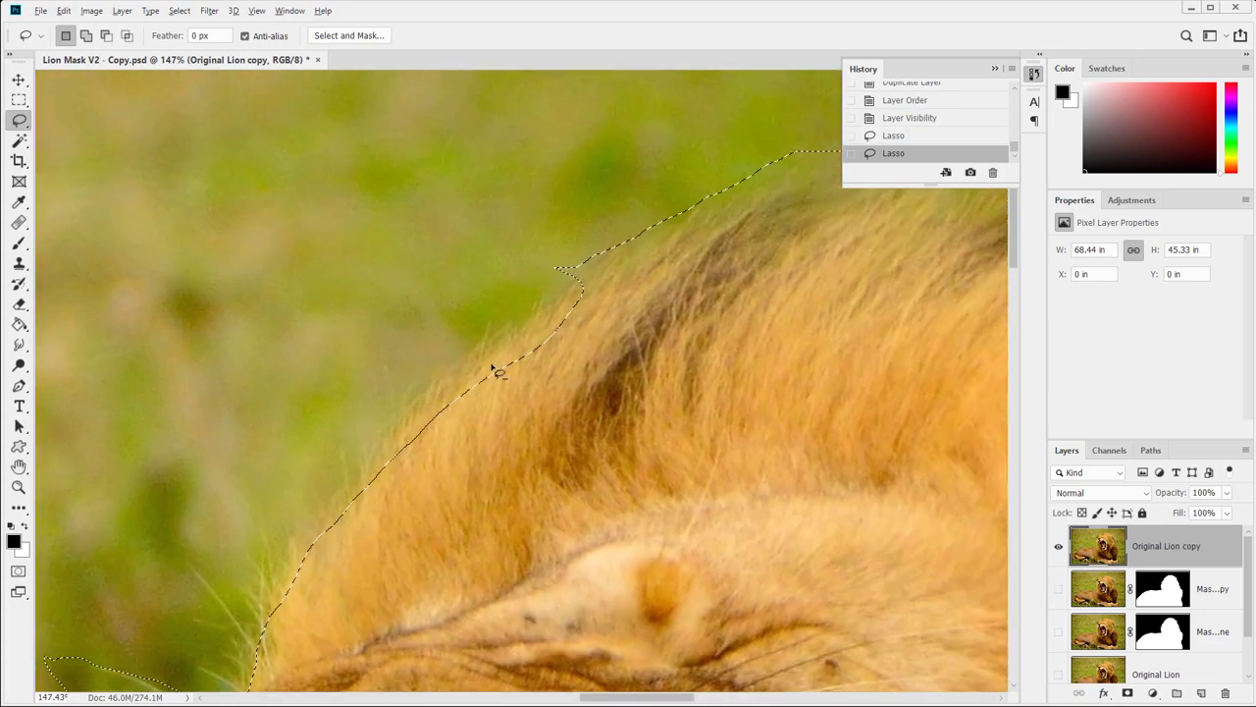
mouse_move(497, 371)
mouse_down()
mouse_move(585, 316)
mouse_move(802, 248)
mouse_move(882, 193)
mouse_move(732, 90)
mouse_move(196, 365)
mouse_up()
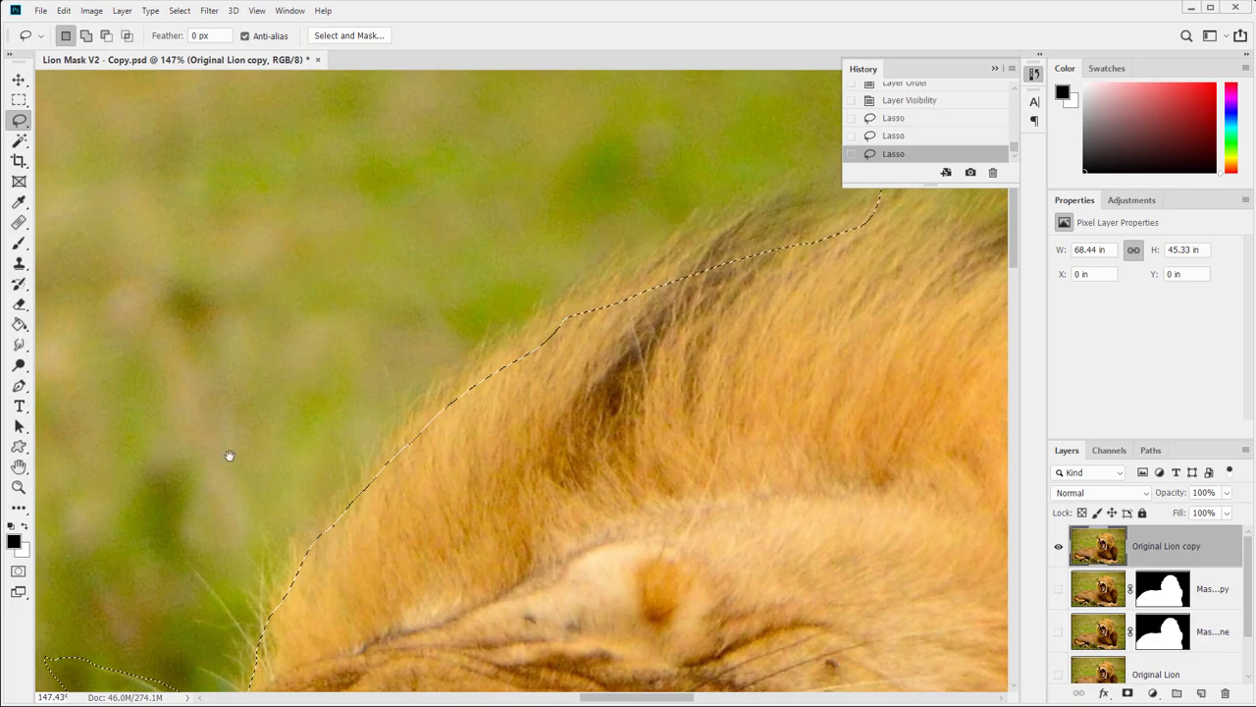
drag(228, 455, 560, 264)
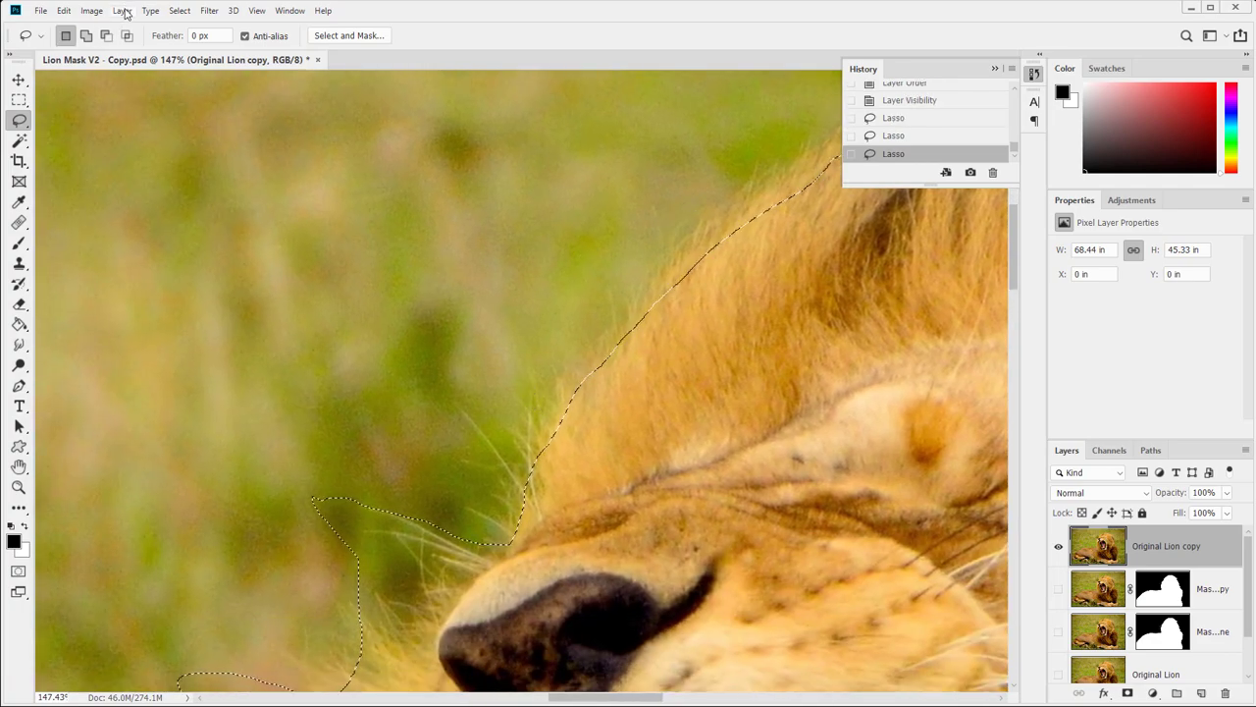
- Reopen the selection in Refine Edge and paint Refine Radius strokes at size 20 along the mane's front outline
click(180, 10)
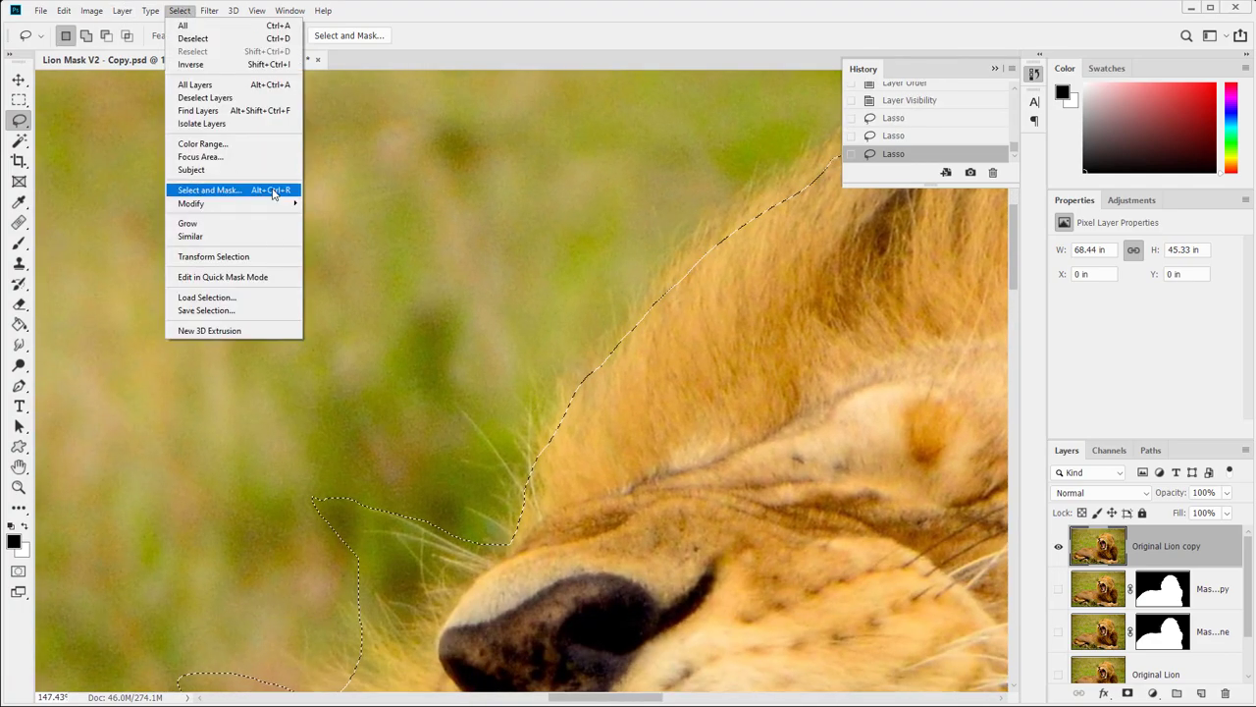
shift+click(273, 190)
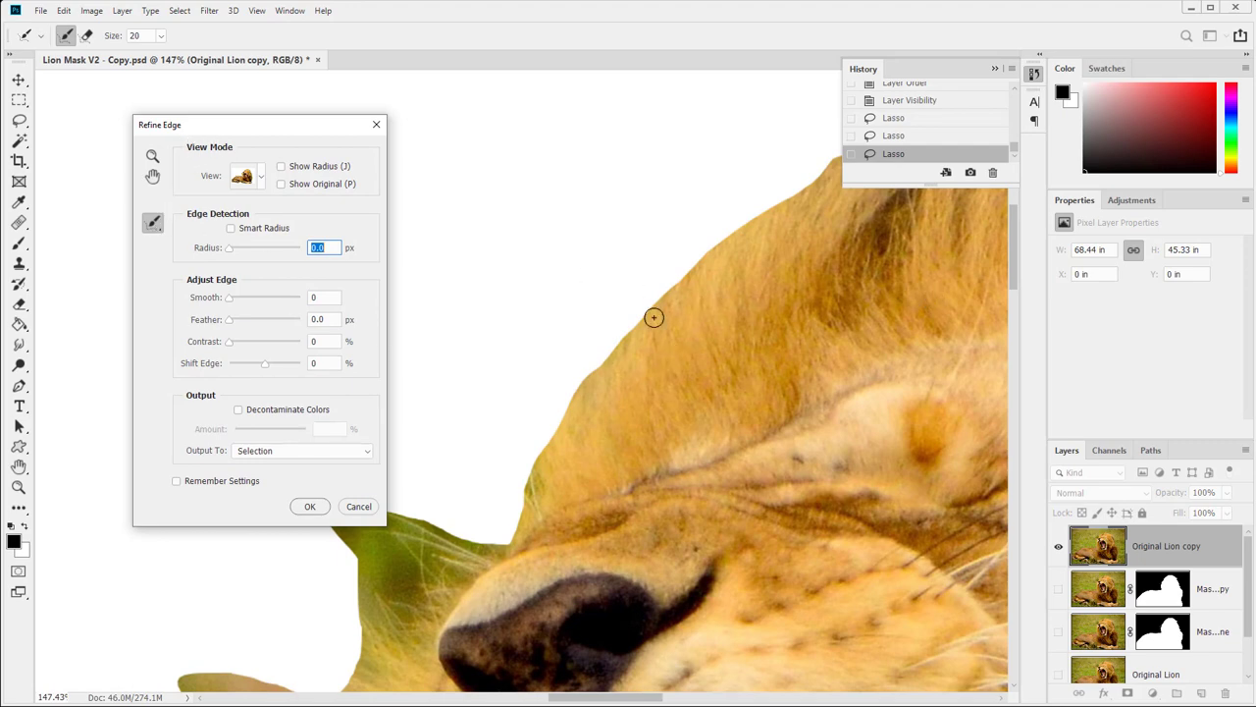
mouse_move(654, 317)
mouse_down()
mouse_move(612, 349)
mouse_move(672, 264)
mouse_move(726, 235)
mouse_up()
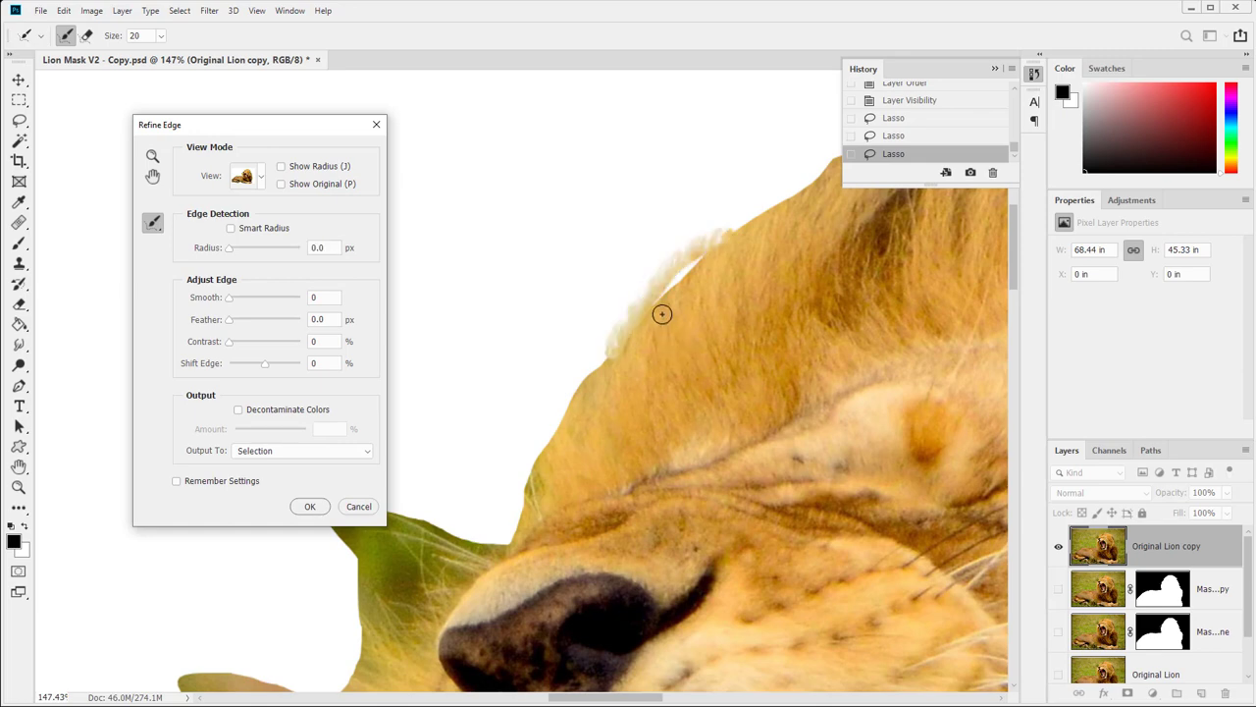
mouse_move(661, 314)
mouse_down()
mouse_move(783, 206)
mouse_move(673, 270)
mouse_move(536, 457)
mouse_move(608, 339)
mouse_move(570, 475)
mouse_move(576, 463)
mouse_move(533, 477)
mouse_move(623, 329)
mouse_move(682, 370)
mouse_move(639, 370)
mouse_move(596, 466)
mouse_move(603, 364)
mouse_move(592, 487)
mouse_move(588, 433)
mouse_move(541, 450)
mouse_move(537, 478)
mouse_move(587, 463)
mouse_up()
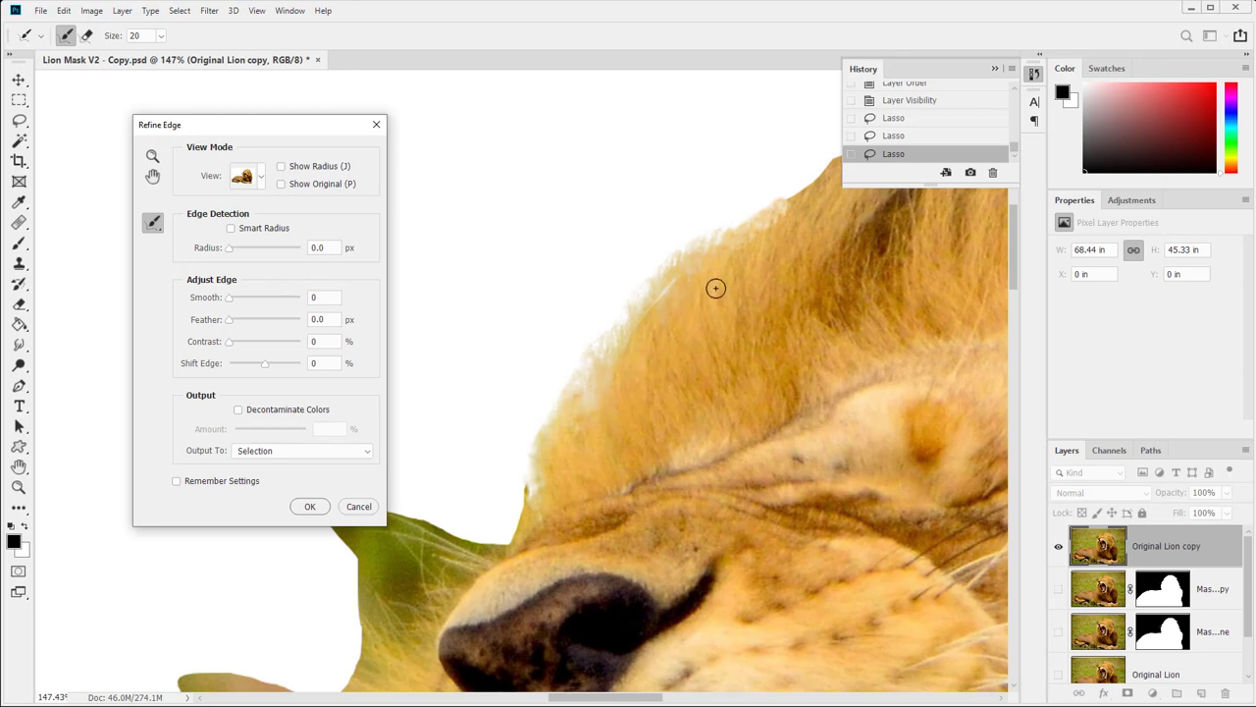
drag(718, 286, 608, 477)
mouse_move(664, 412)
mouse_down()
mouse_move(774, 353)
mouse_move(790, 452)
mouse_move(727, 390)
mouse_move(741, 374)
mouse_move(953, 297)
mouse_move(739, 352)
mouse_move(755, 347)
mouse_move(642, 504)
mouse_up()
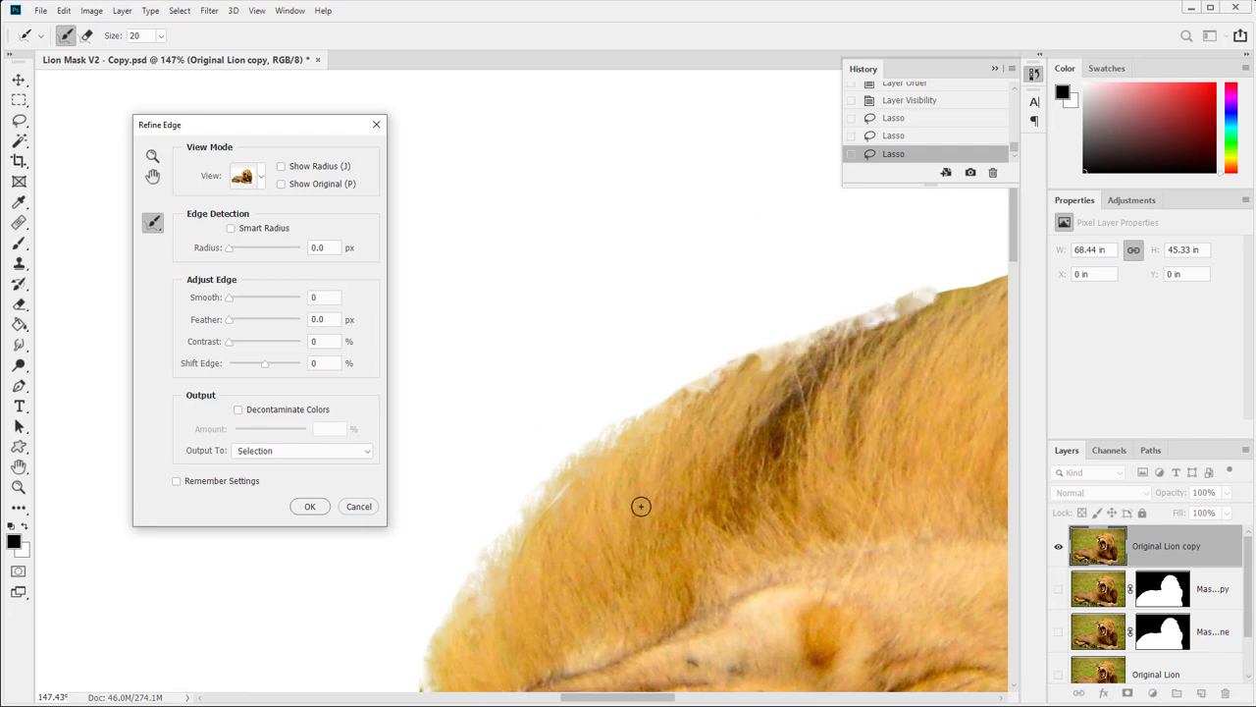
- Try more Refine Radius strokes at size 20 along the mane's front edge, down to the forehead
drag(563, 480, 497, 651)
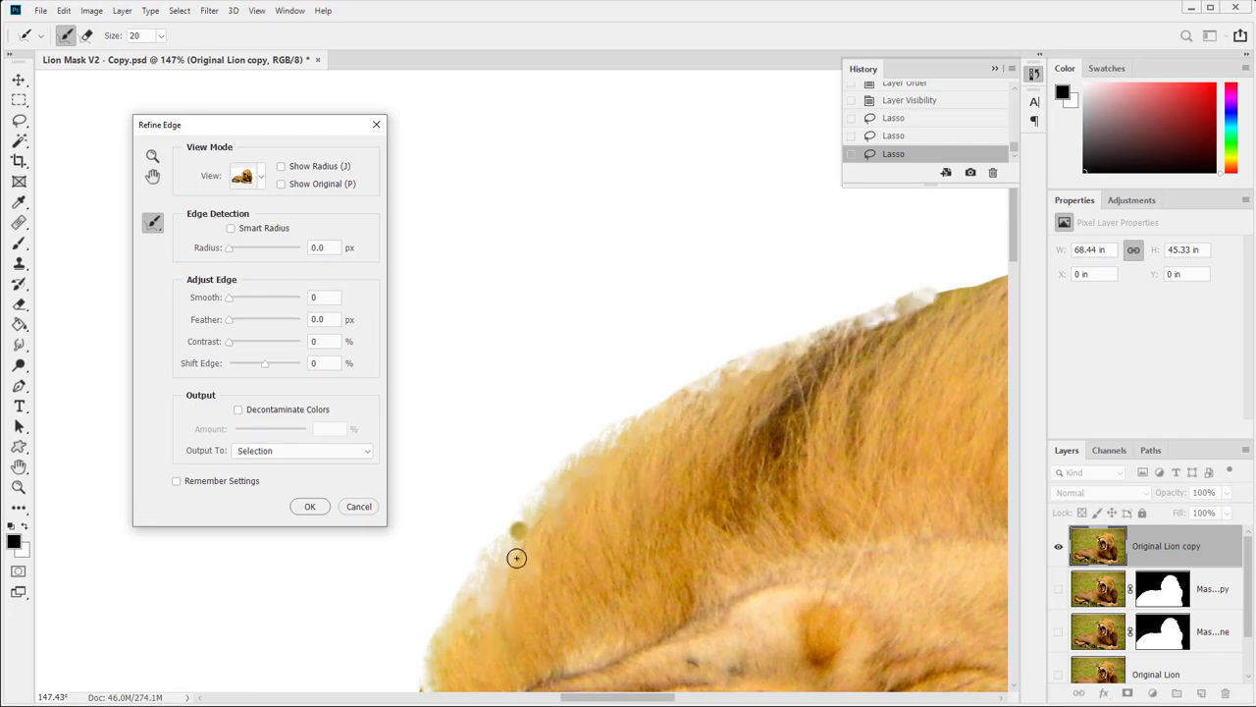
mouse_move(516, 556)
mouse_down()
mouse_move(494, 663)
mouse_move(524, 673)
mouse_up()
drag(511, 626, 574, 509)
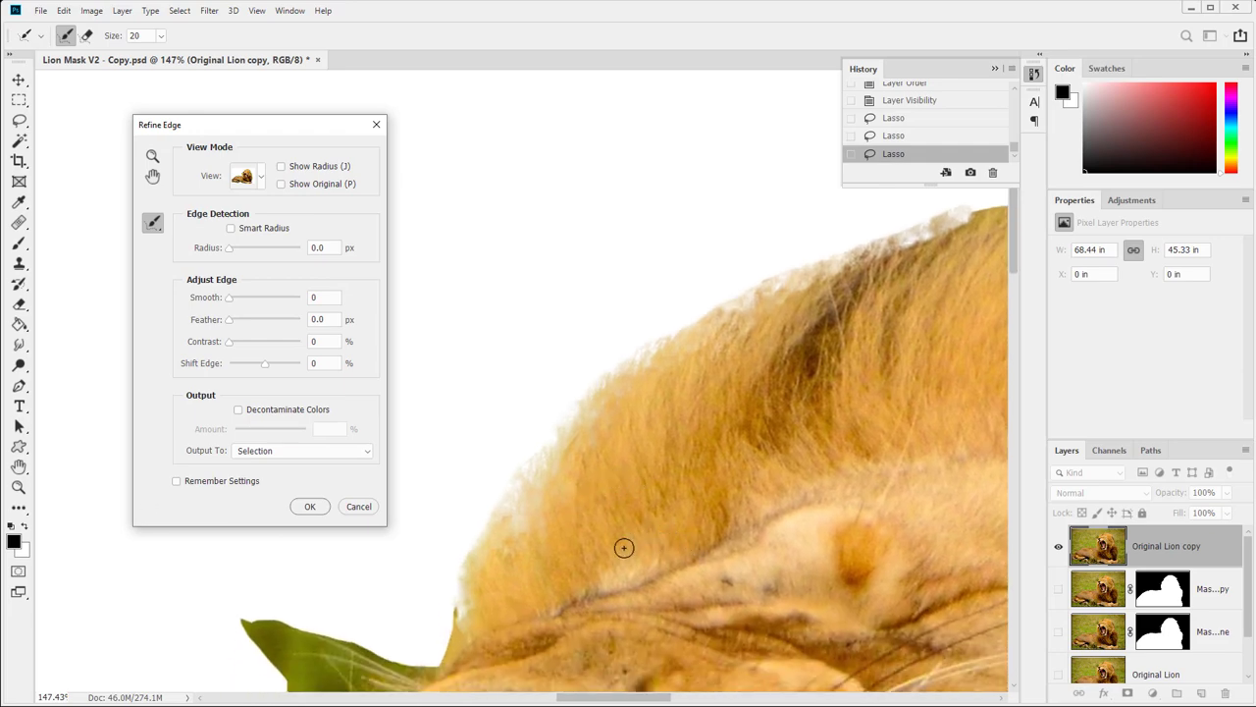
mouse_move(466, 609)
mouse_down()
mouse_move(448, 673)
mouse_move(472, 575)
mouse_move(519, 508)
mouse_move(597, 489)
mouse_up()
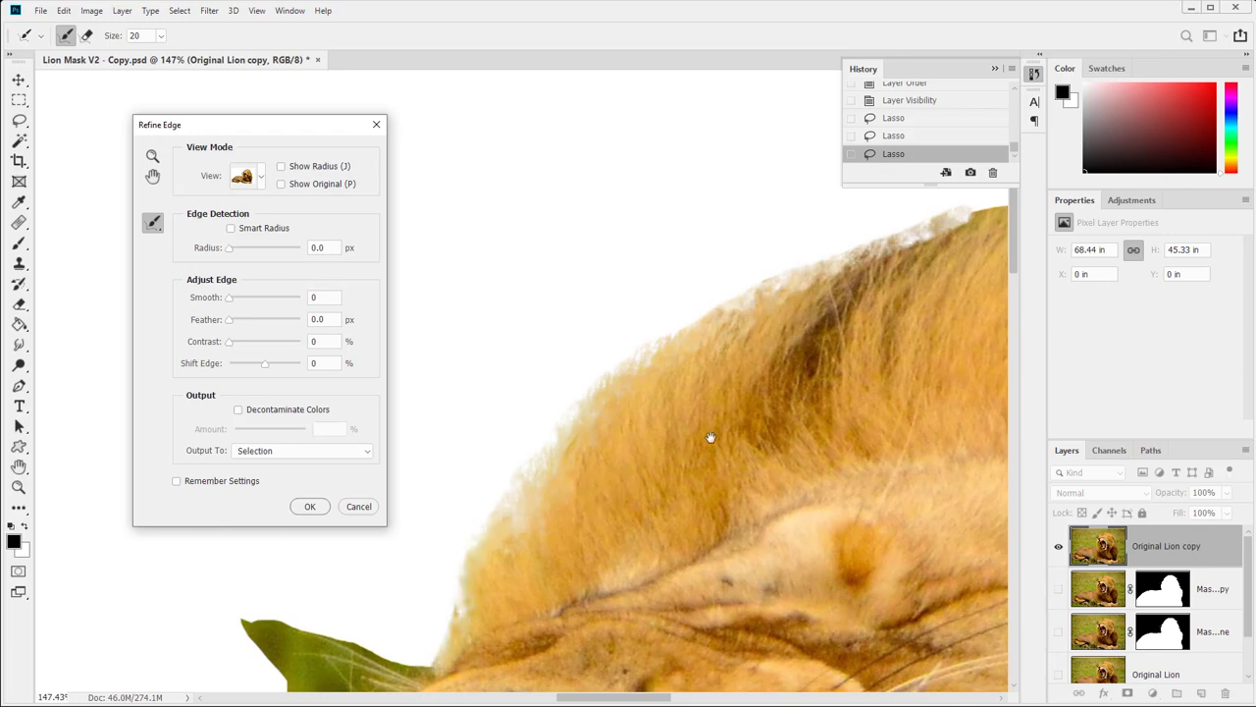
- Try Refine Radius strokes along the mane's upper outline as far as the remaining grass, and cancel the edge refinement
drag(710, 437, 395, 618)
drag(636, 420, 644, 357)
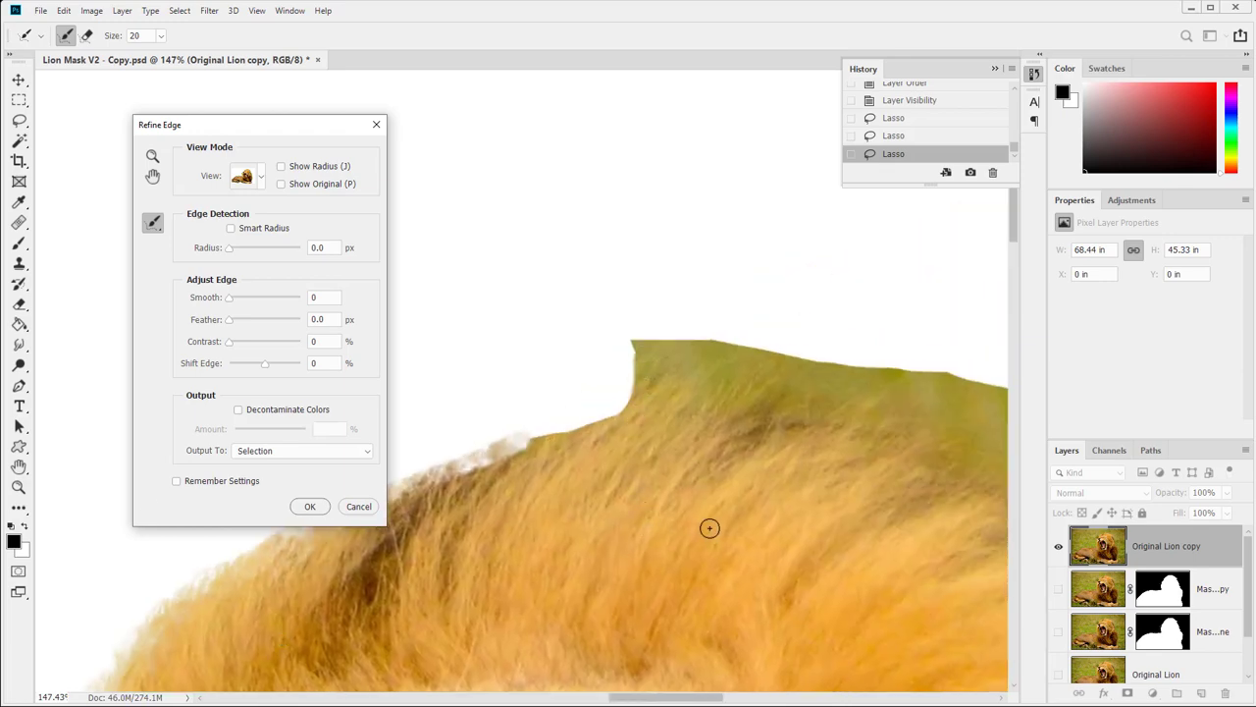
mouse_move(628, 423)
mouse_down()
mouse_move(536, 441)
mouse_move(488, 483)
mouse_up()
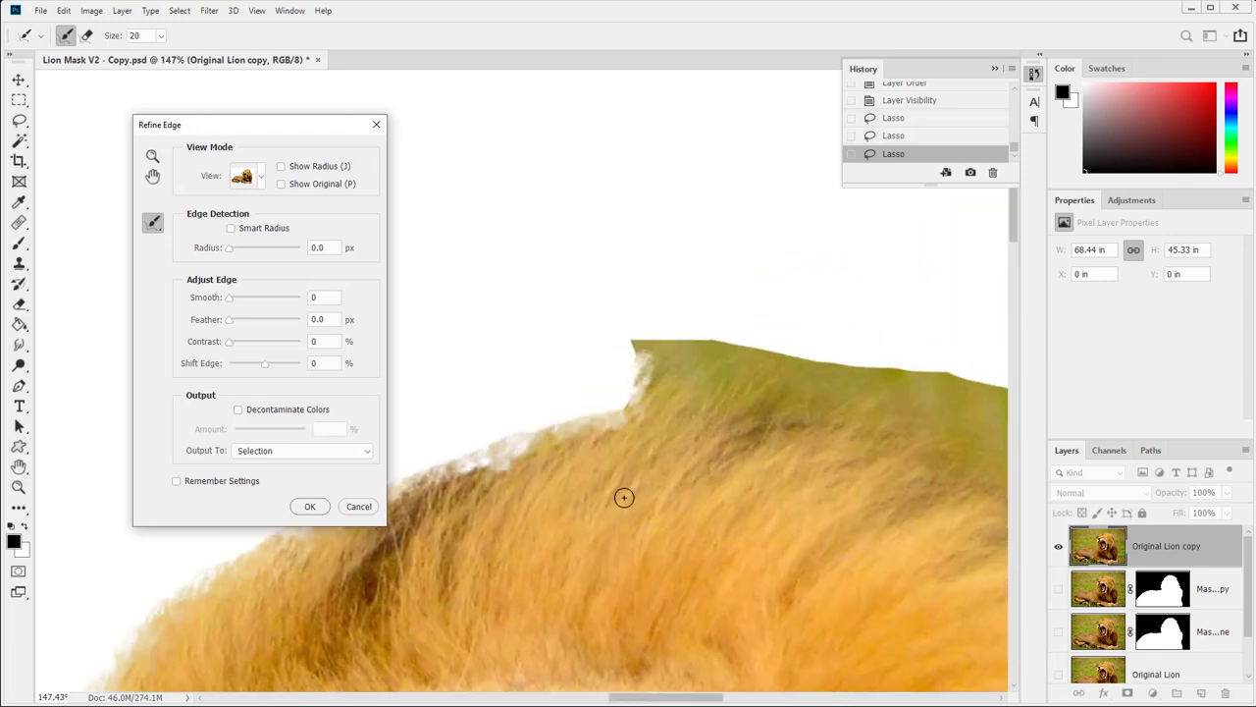
drag(520, 523, 769, 452)
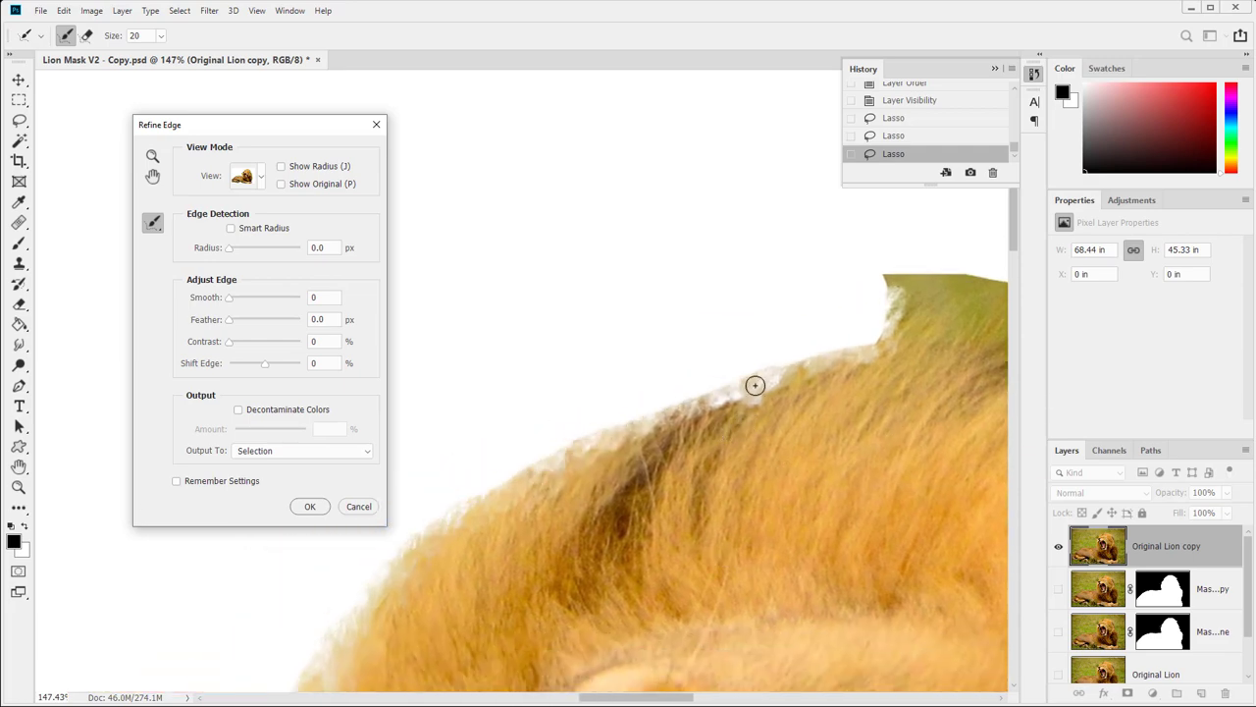
mouse_move(754, 384)
mouse_down()
mouse_move(785, 351)
mouse_move(793, 365)
mouse_up()
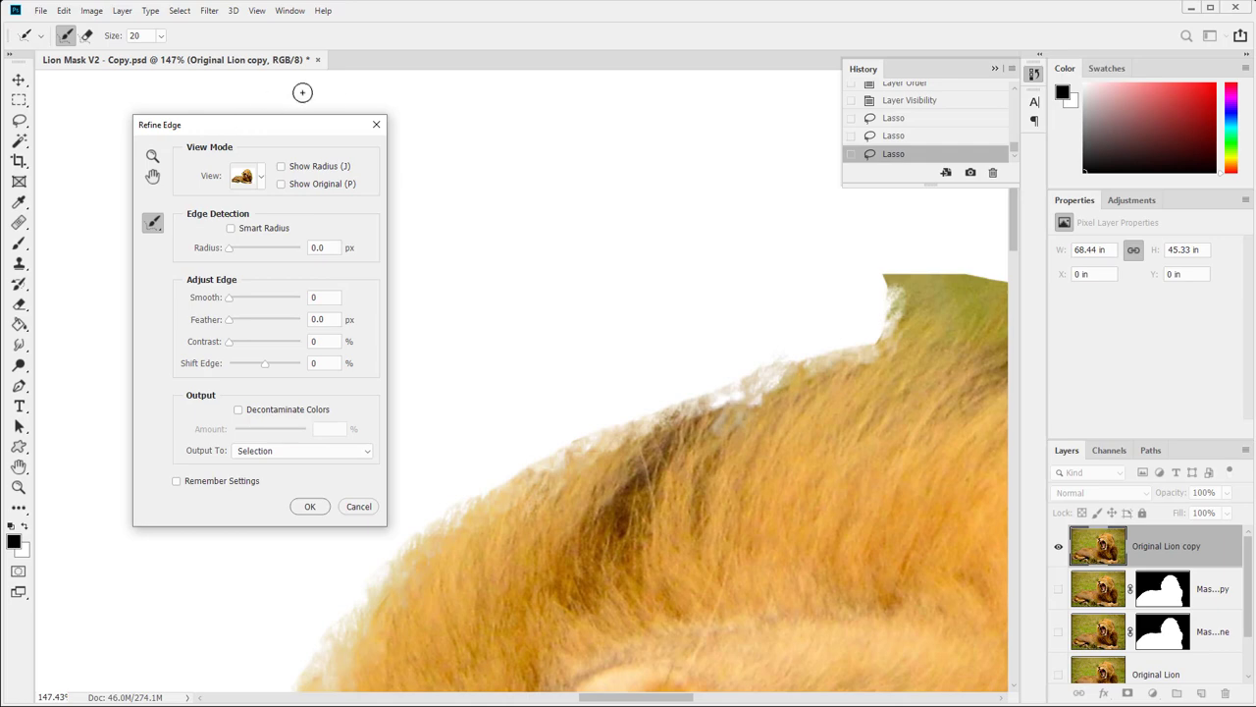
click(375, 128)
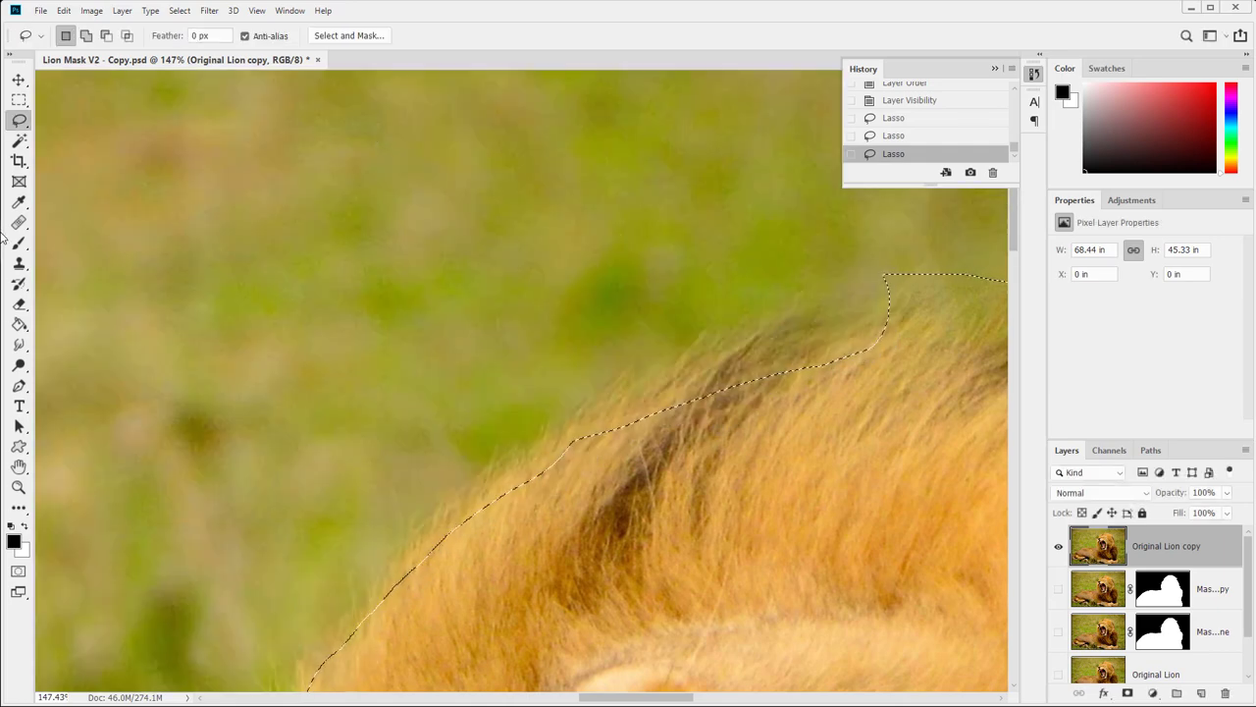
- Check the lion selection in Quick Mask mode, return to the standard selection, and fit the whole image in view
click(19, 571)
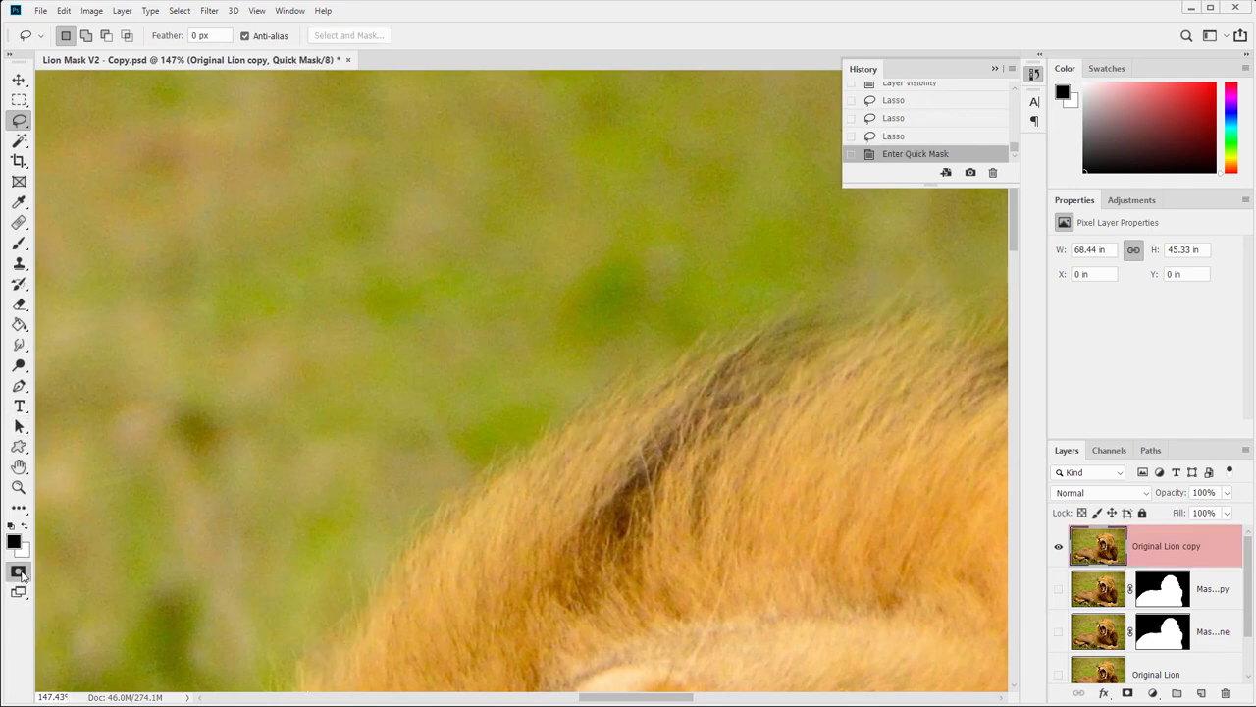
click(19, 571)
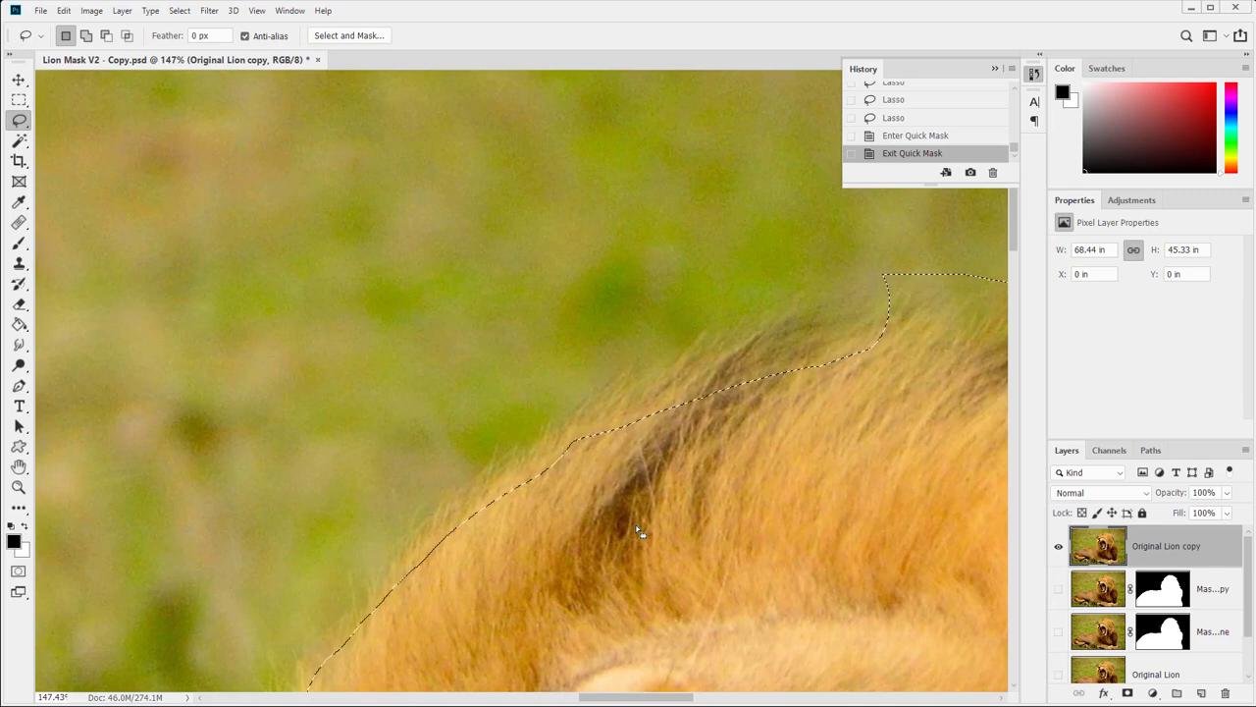
scroll(569, 545, down, 4)
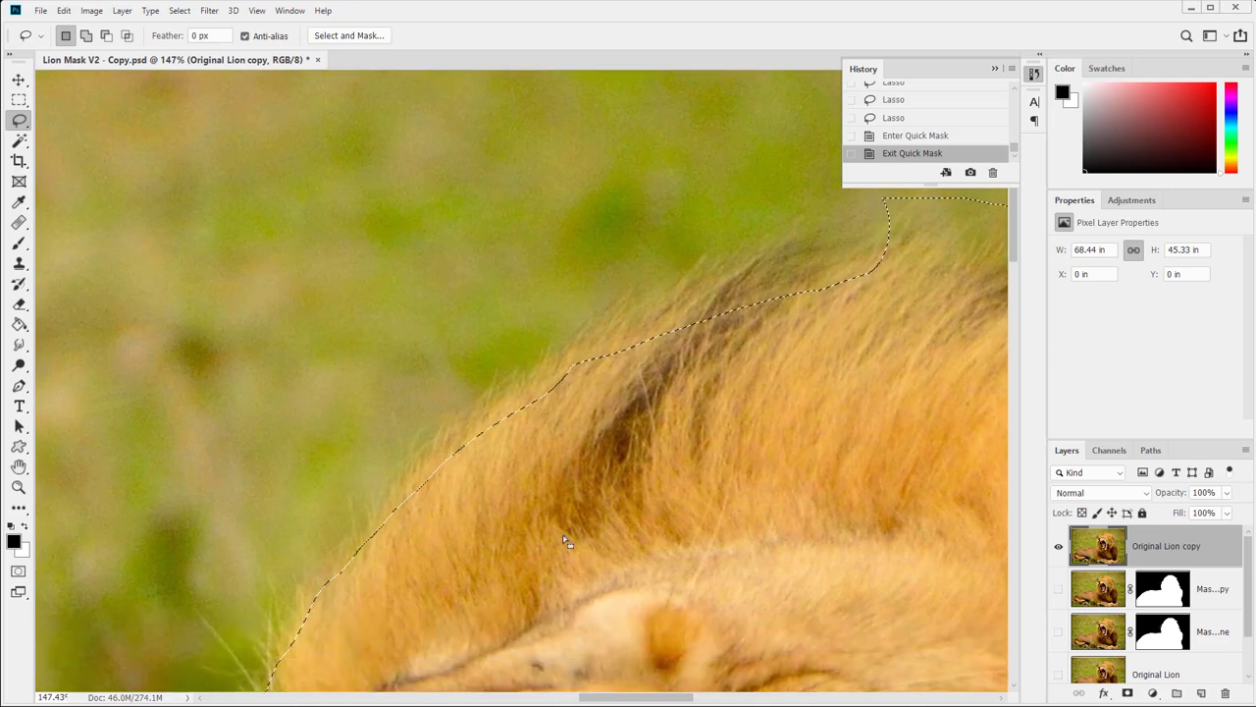
double_click(19, 466)
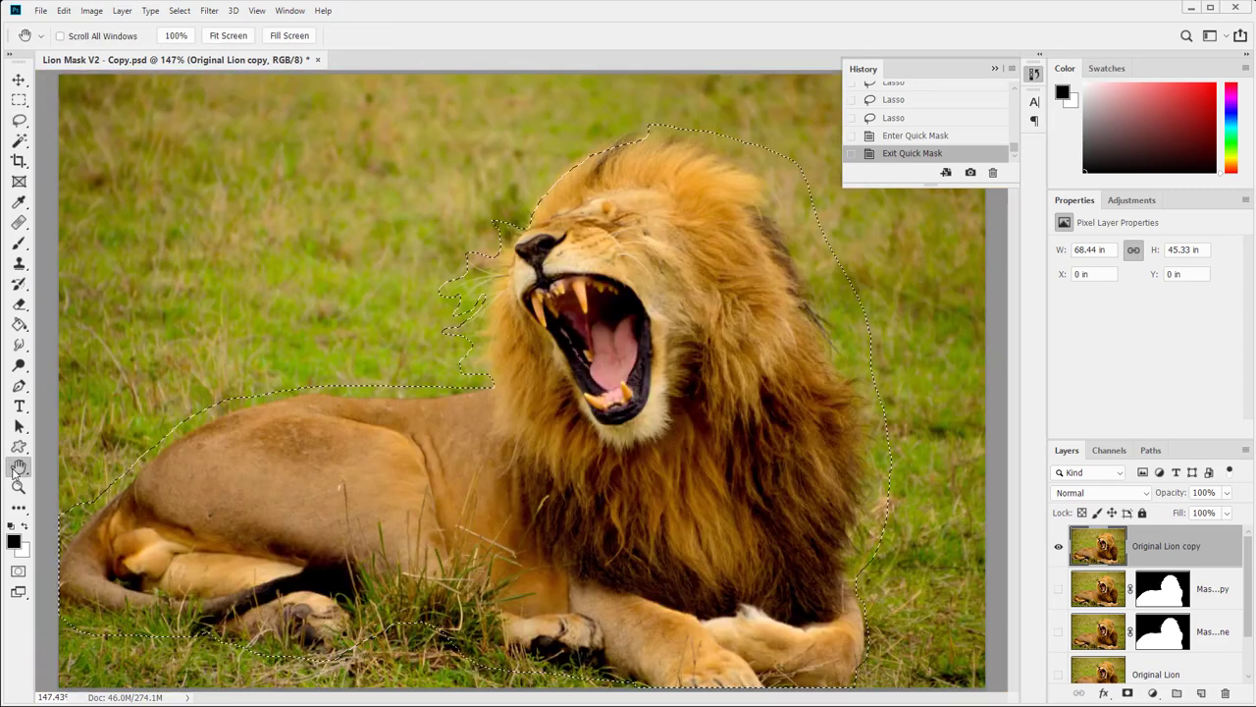